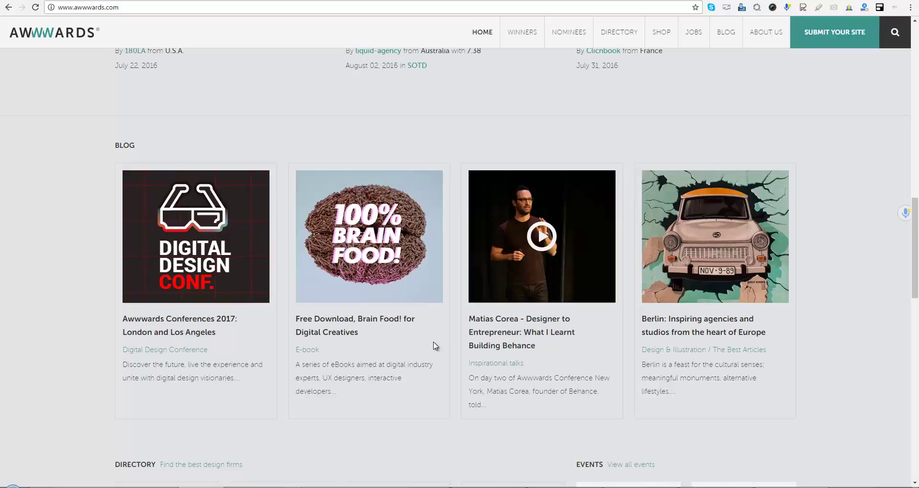
Keep the current colour scheme in the Windows dialog and scroll Awwwards to Last Nominees.
{"action": "left_click_drag", "start_coordinate": [916, 275], "coordinate": [903, 175]}
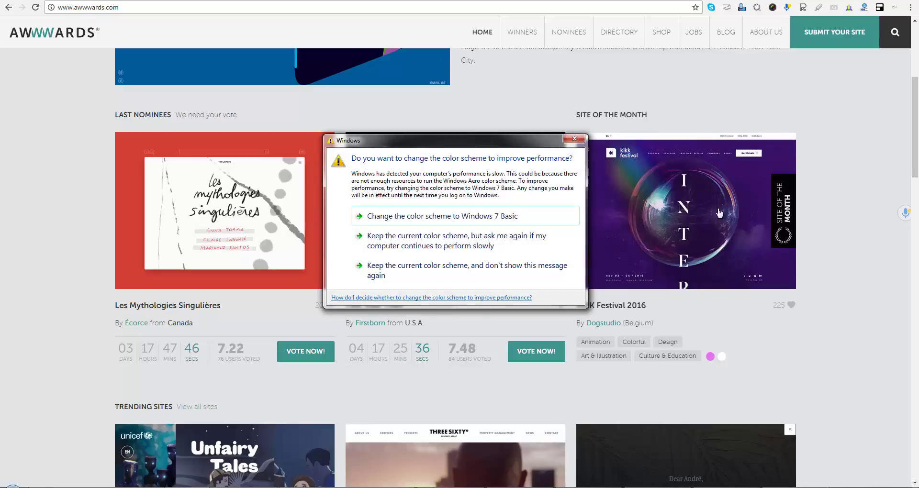
{"action": "left_click", "coordinate": [477, 278]}
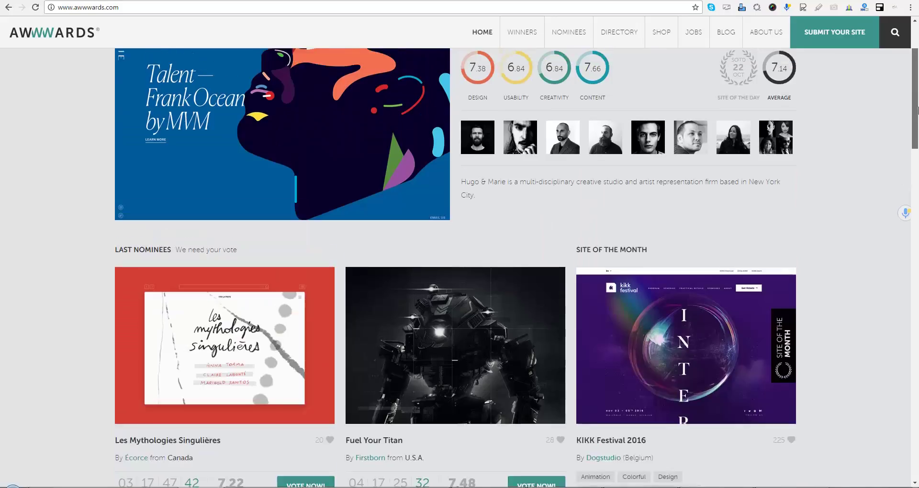
{"action": "left_click_drag", "start_coordinate": [916, 163], "coordinate": [917, 129]}
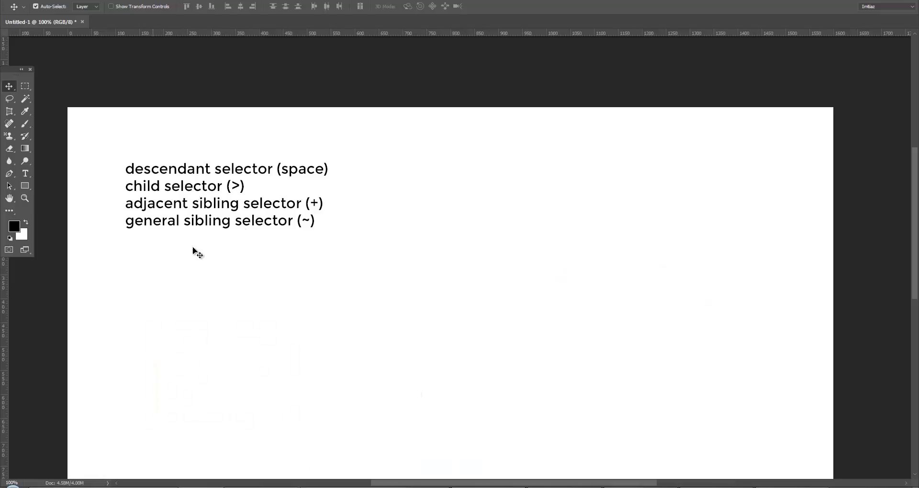
Draw a 662×406 px black rectangle and position the copied text over it.
{"action": "scroll", "coordinate": [228, 271], "scroll_direction": "down", "scroll_amount": 1}
{"action": "key", "text": "u"}
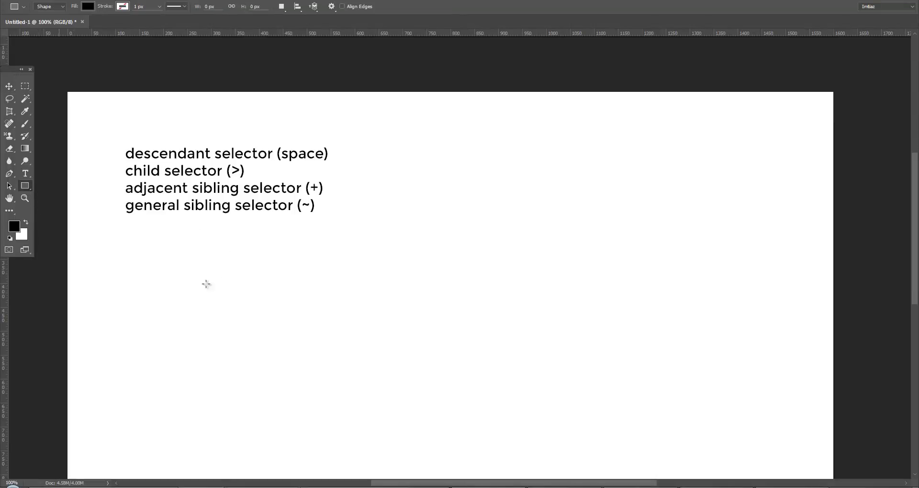
{"action": "left_click_drag", "start_coordinate": [186, 244], "coordinate": [502, 439]}
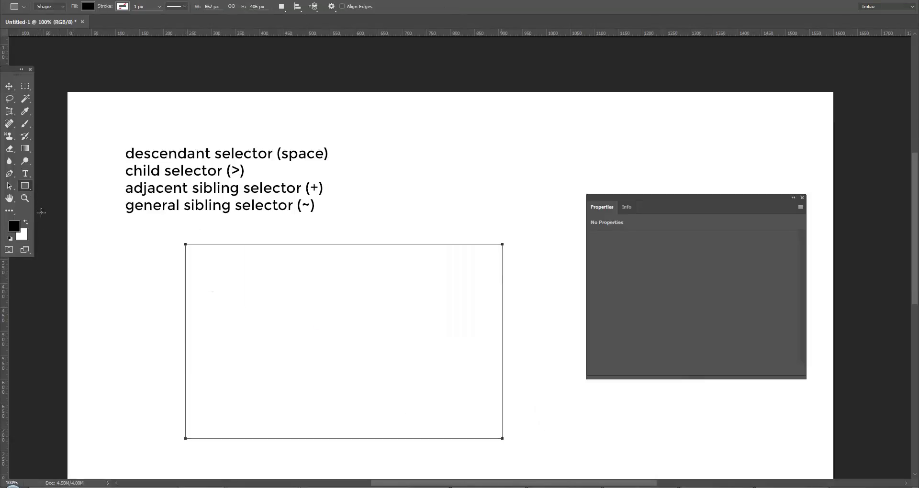
{"action": "left_click", "coordinate": [9, 87]}
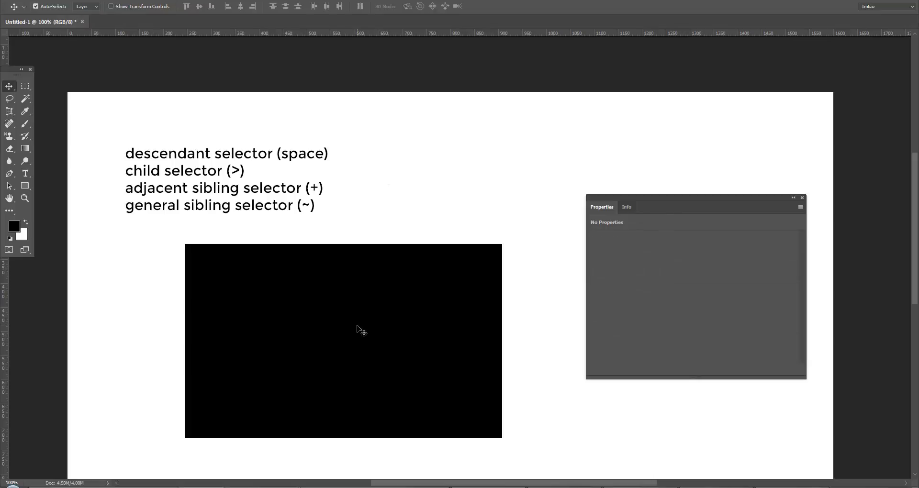
{"action": "left_click_drag", "start_coordinate": [331, 326], "coordinate": [290, 320]}
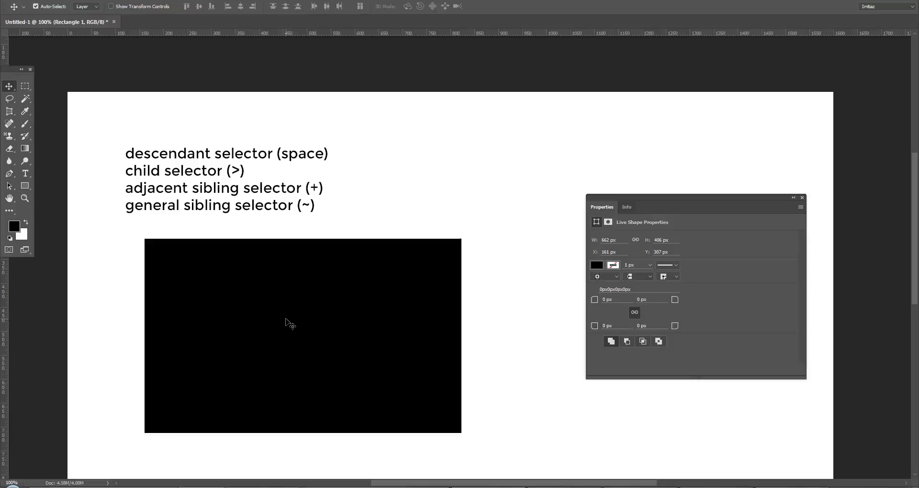
{"action": "mouse_move", "coordinate": [217, 192]}
{"action": "left_mouse_down"}
{"action": "mouse_move", "coordinate": [240, 172]}
{"action": "mouse_move", "coordinate": [267, 331]}
{"action": "left_mouse_up"}
Fill the copied text white and replace it with COMPANYNAME.
{"action": "key", "text": "x"}
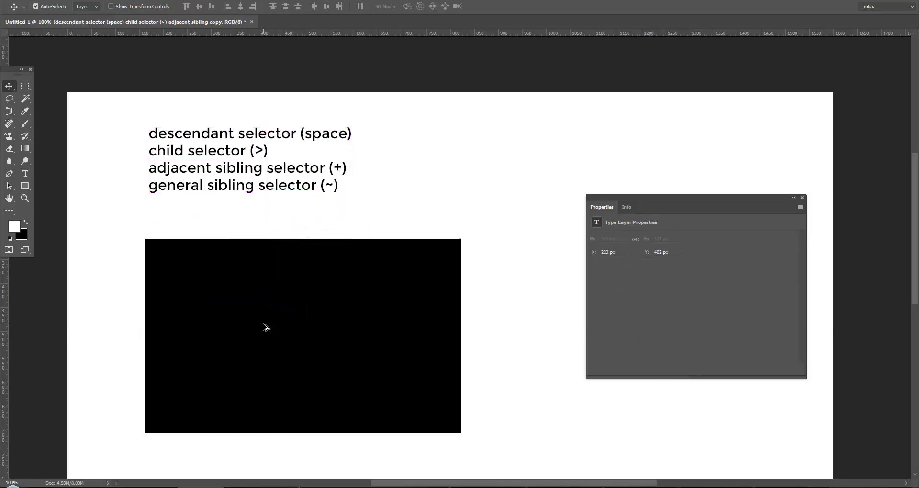
{"action": "key", "text": "alt+BackSpace"}
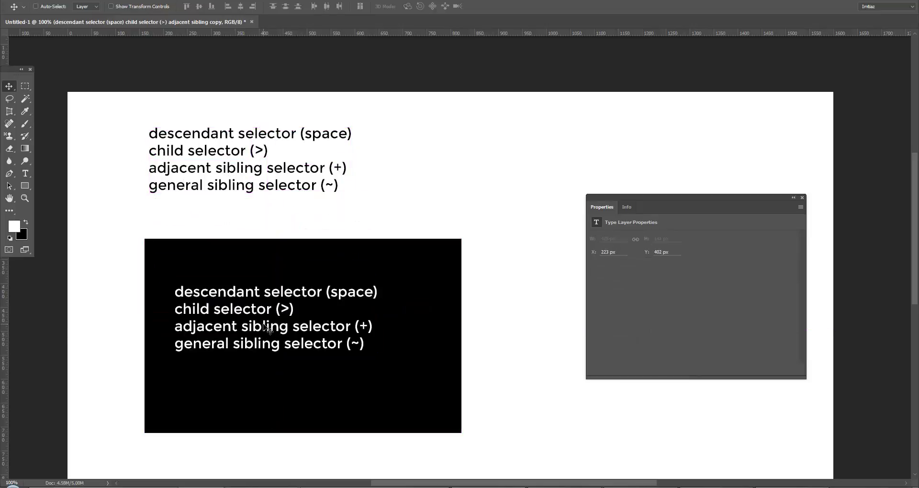
{"action": "key", "text": "t"}
{"action": "left_click", "coordinate": [264, 309]}
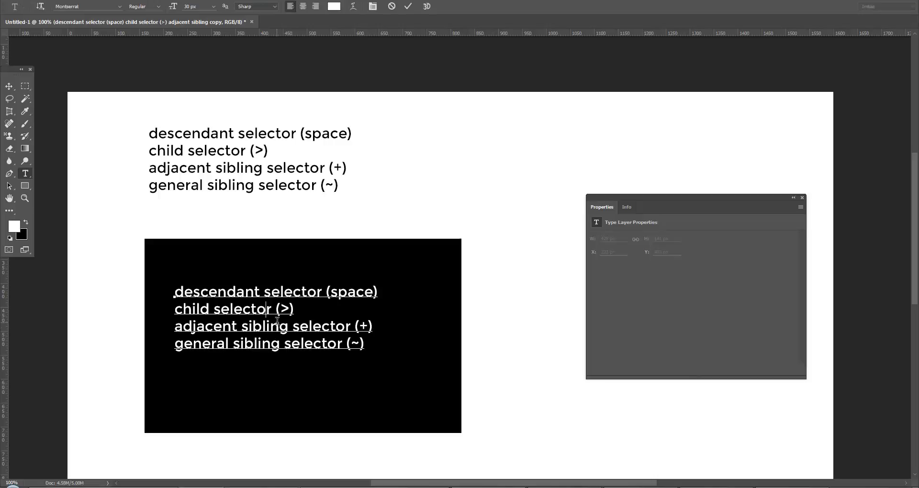
{"action": "key", "text": "ctrl+a"}
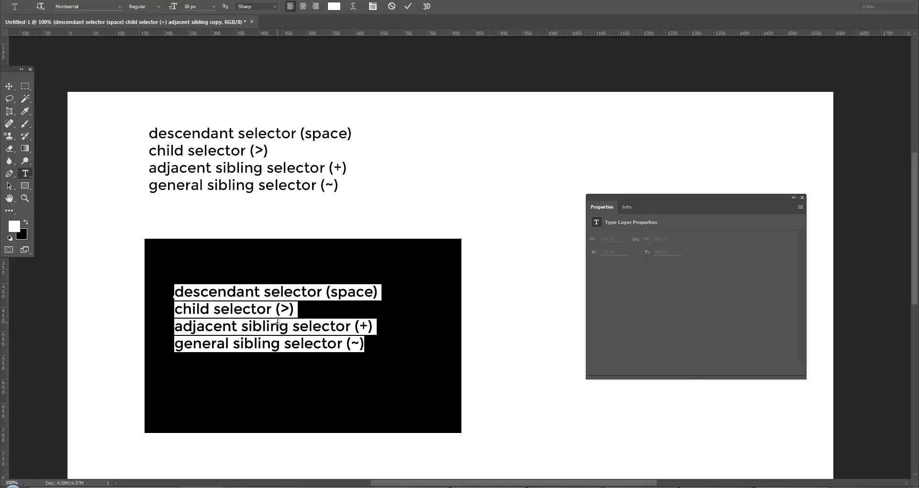
{"action": "key", "text": "Left"}
{"action": "key", "text": "Right"}
{"action": "key", "text": "Right"}
{"action": "key", "text": "Right"}
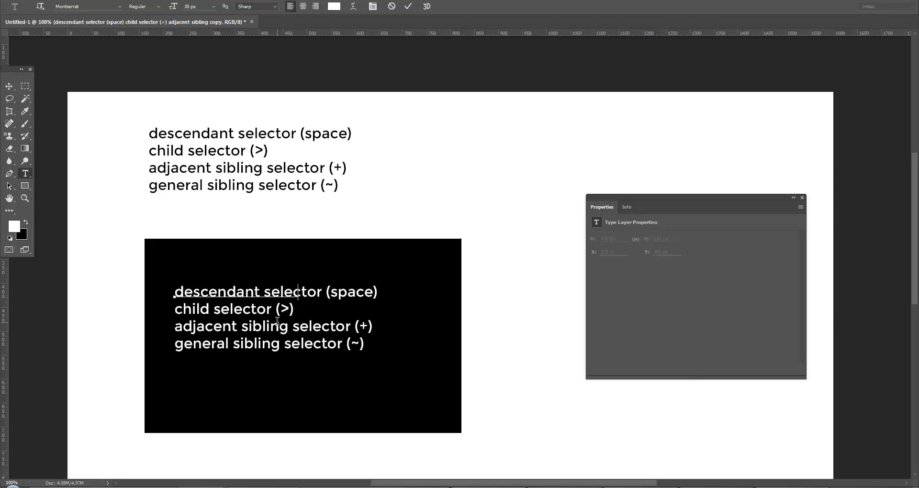
{"action": "key", "text": "ctrl+a"}
{"action": "type", "text": "COMPANYNAME"}
{"action": "key", "text": "ctrl+Return"}
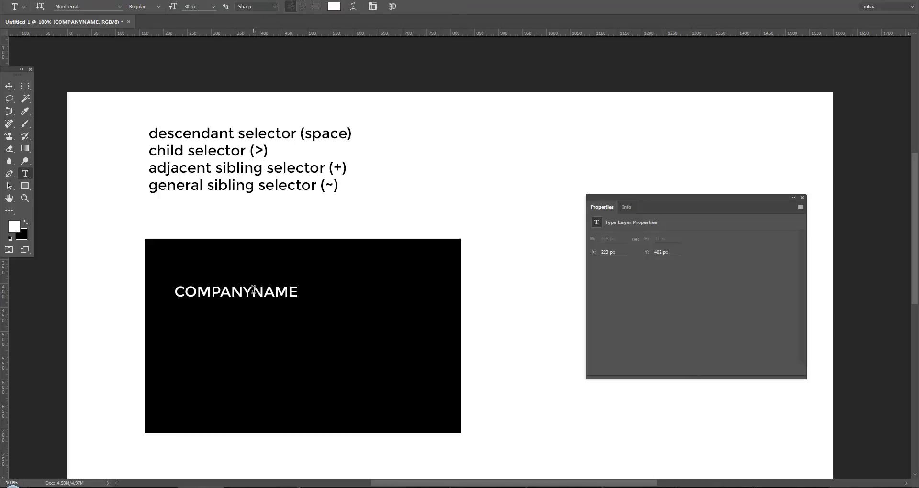
Break the heading into 'COMPANY NAME' and move it higher in the rectangle.
{"action": "left_click", "coordinate": [252, 292]}
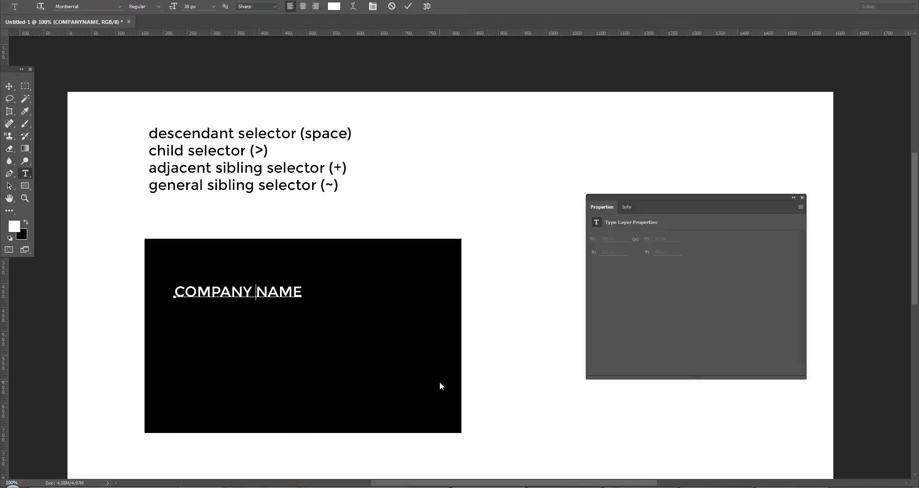
{"action": "key", "text": "ctrl+Return"}
{"action": "key", "text": "v"}
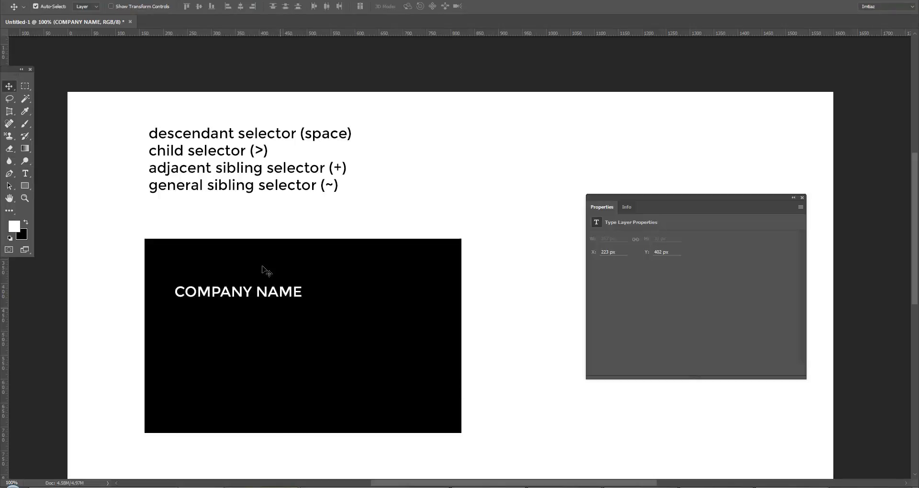
{"action": "left_click_drag", "start_coordinate": [263, 271], "coordinate": [265, 253]}
Select the rectangle layer and set the foreground colour to red #b30606.
{"action": "left_click", "coordinate": [286, 322]}
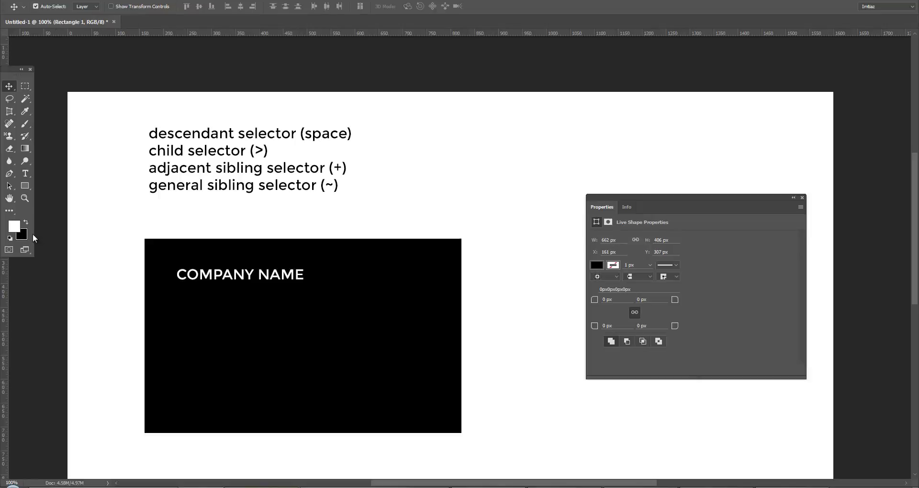
{"action": "left_click", "coordinate": [15, 226]}
{"action": "type", "text": "b30606"}
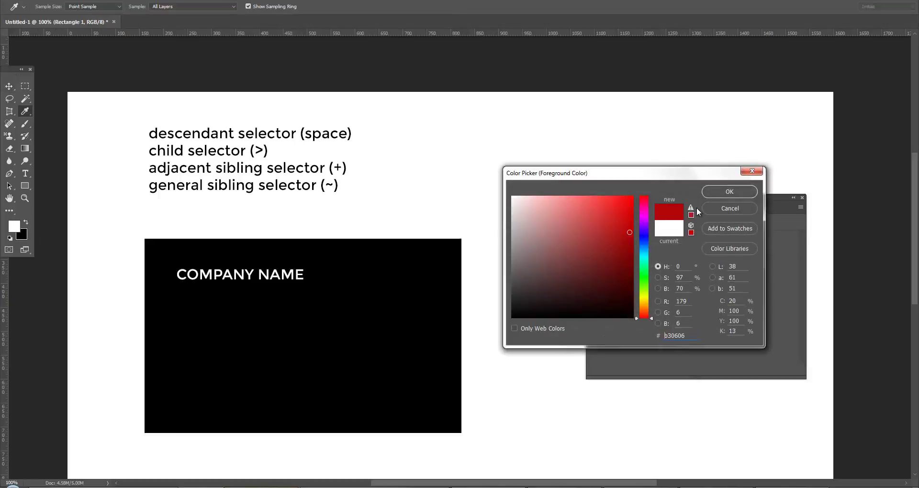
{"action": "left_click", "coordinate": [710, 191]}
{"action": "left_click_drag", "start_coordinate": [363, 289], "coordinate": [359, 274]}
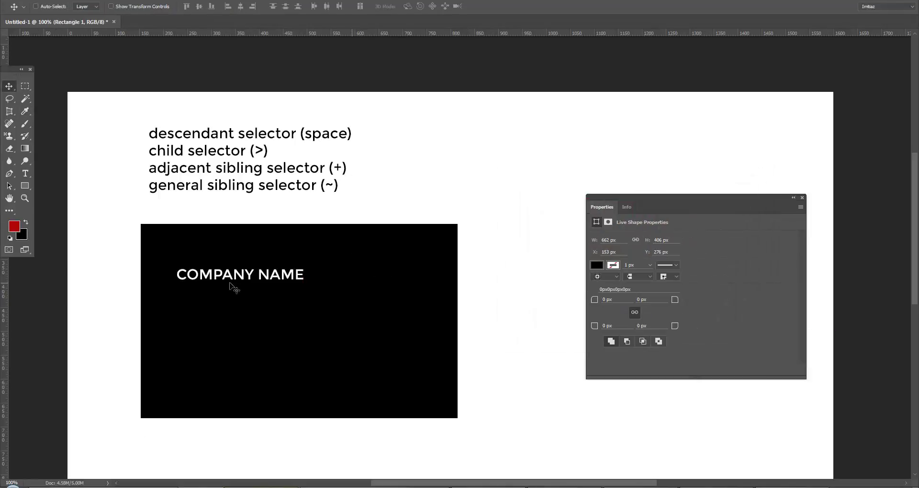
{"action": "key", "text": "ctrl+z"}
Change the foreground to green #3fa92e and fill the rectangle with it.
{"action": "left_click", "coordinate": [14, 226]}
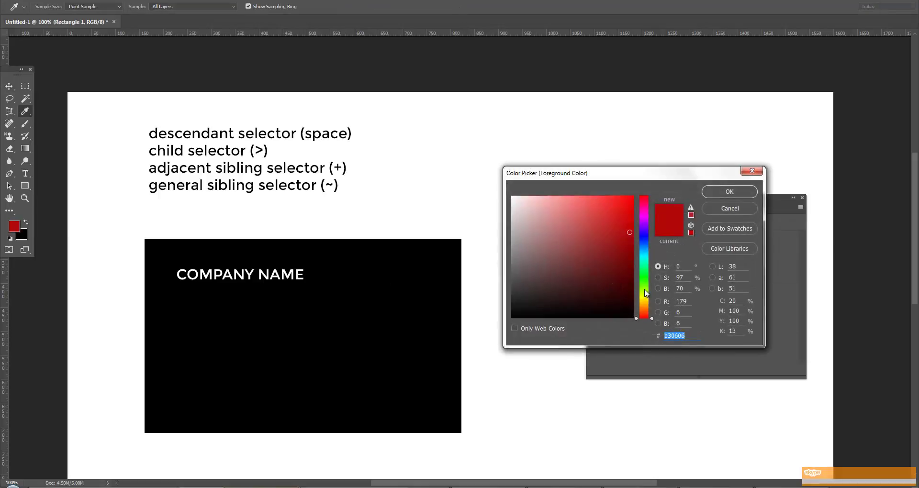
{"action": "left_click_drag", "start_coordinate": [646, 294], "coordinate": [646, 280]}
{"action": "left_click", "coordinate": [600, 237]}
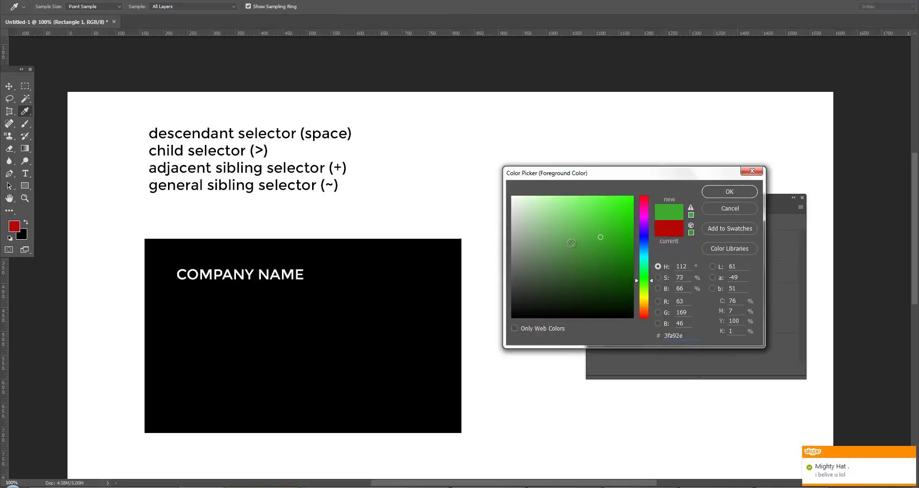
{"action": "left_click", "coordinate": [718, 190]}
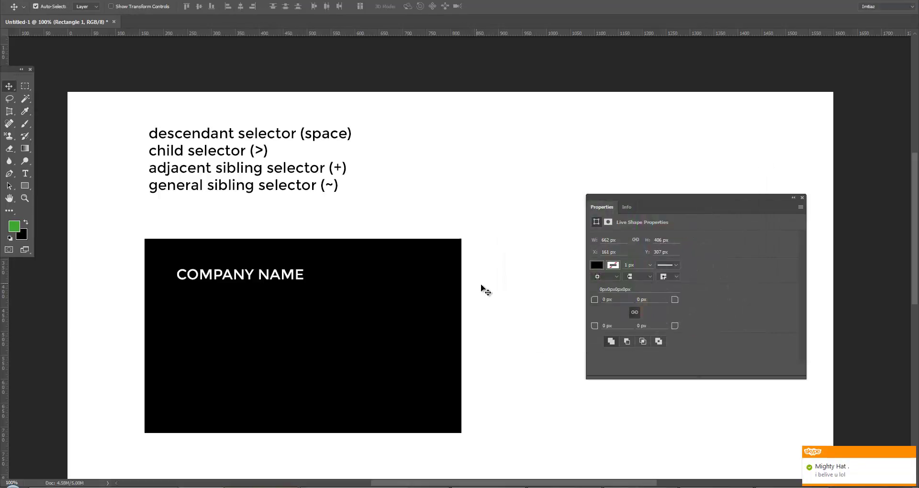
{"action": "key", "text": "alt+BackSpace"}
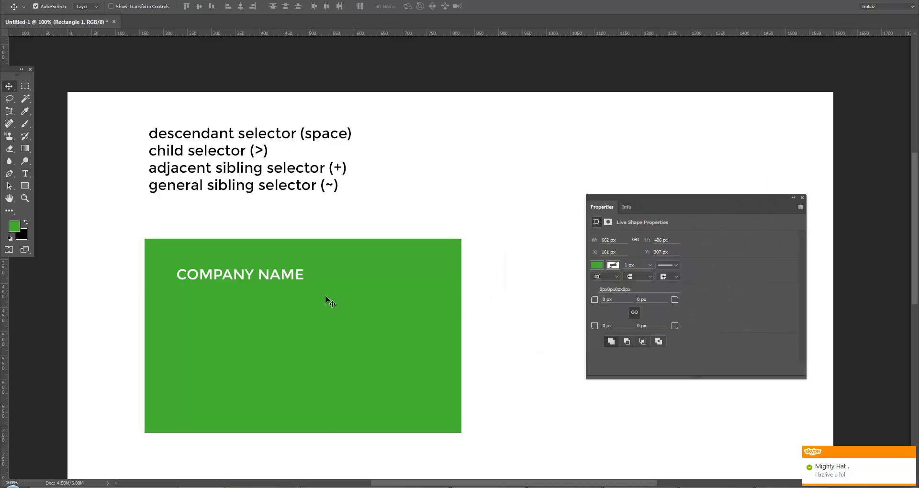
{"action": "mouse_move", "coordinate": [859, 466]}
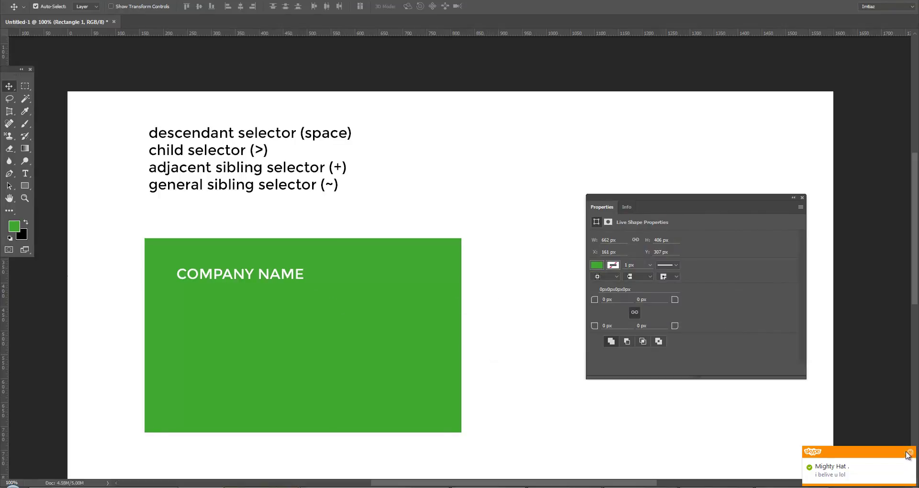
{"action": "left_click", "coordinate": [910, 453]}
{"action": "left_click_drag", "start_coordinate": [316, 332], "coordinate": [317, 297]}
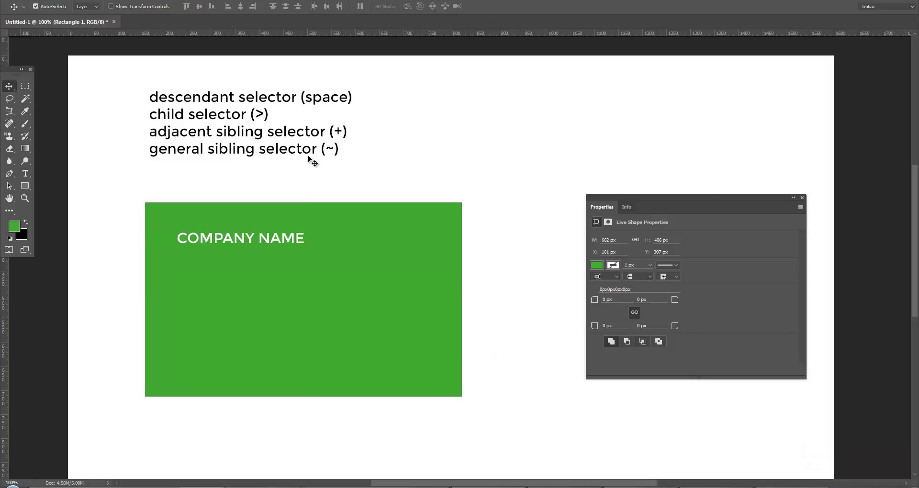
Duplicate COMPANY NAME below itself and retype the copy as 'We make cool stuff'.
{"action": "left_click_drag", "start_coordinate": [281, 240], "coordinate": [283, 278]}
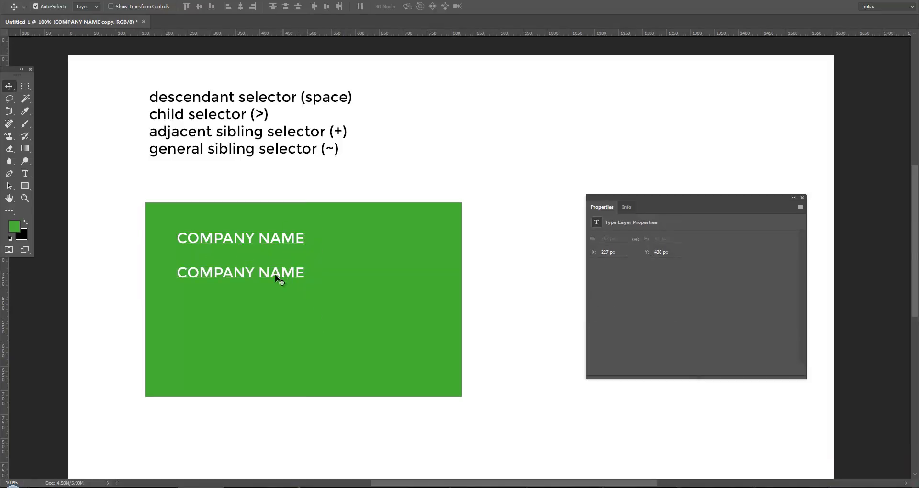
{"action": "key", "text": "t"}
{"action": "left_click", "coordinate": [271, 273]}
{"action": "key", "text": "ctrl+a"}
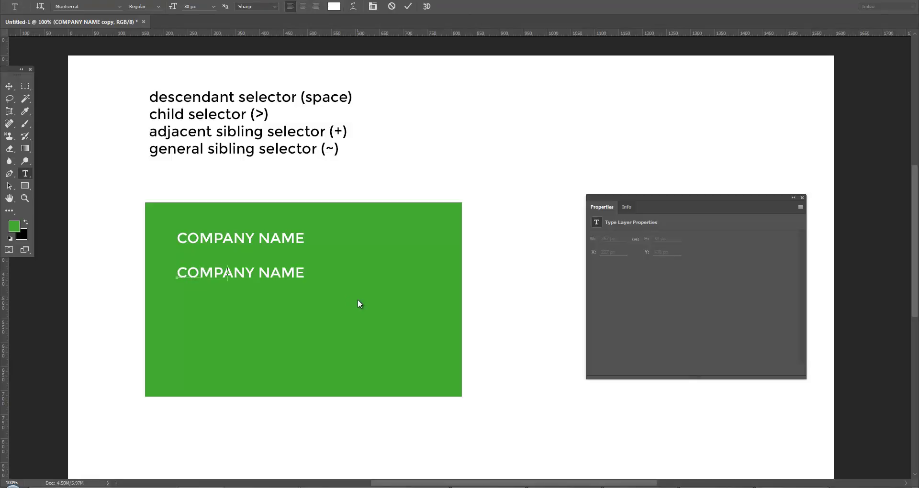
{"action": "type", "text": "We make cool "}
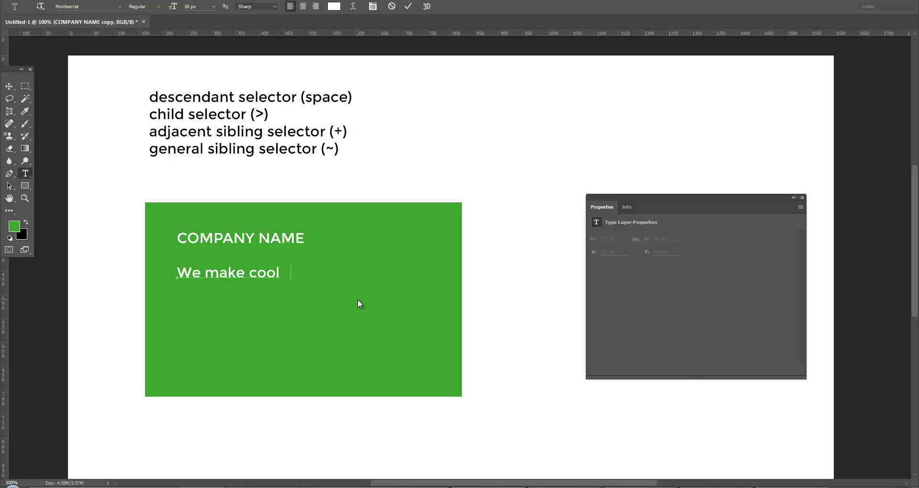
{"action": "type", "text": "stuff"}
{"action": "key", "text": "ctrl+Return"}
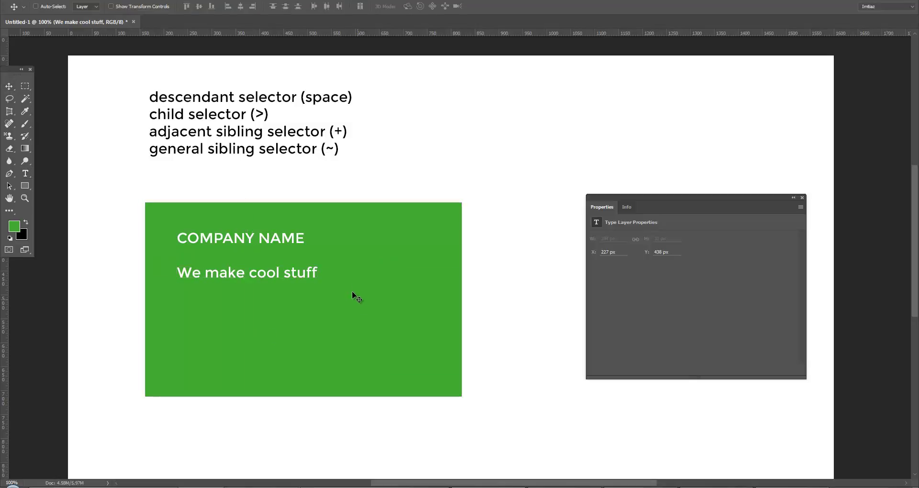
Enlarge the tagline to about 172% and move both text lines up and left.
{"action": "key", "text": "ctrl+t"}
{"action": "left_click_drag", "start_coordinate": [318, 281], "coordinate": [429, 309]}
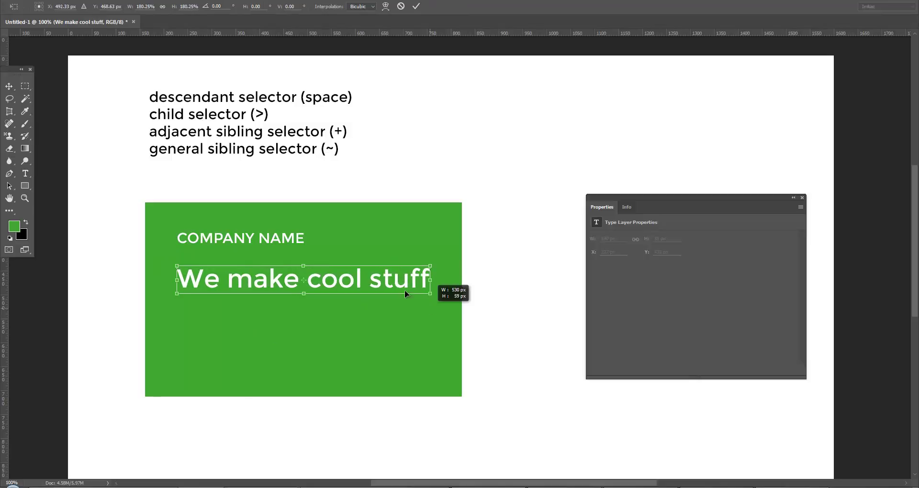
{"action": "key", "text": "Return"}
{"action": "left_click_drag", "start_coordinate": [360, 281], "coordinate": [360, 271]}
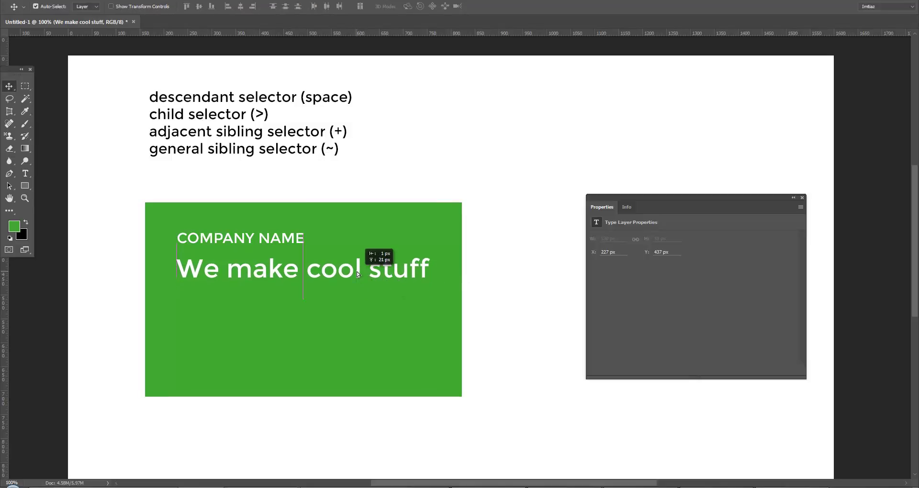
{"action": "left_click_drag", "start_coordinate": [283, 242], "coordinate": [280, 237]}
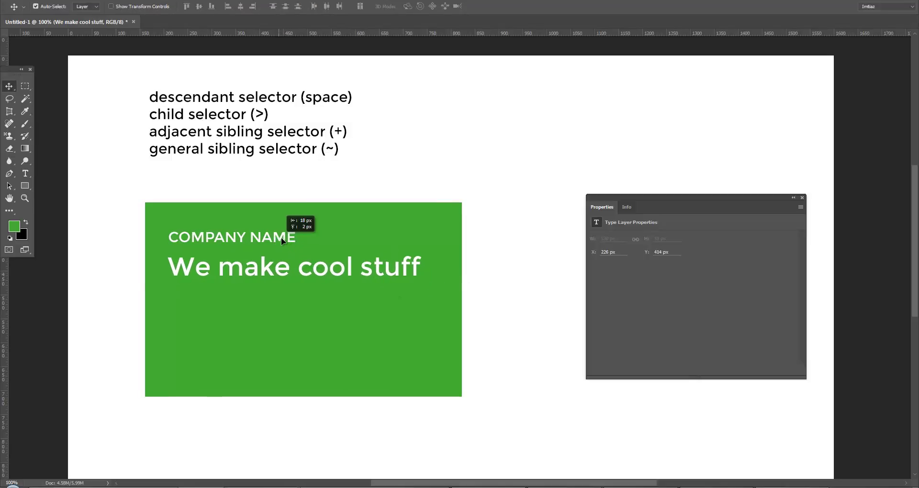
{"action": "left_click", "coordinate": [311, 312]}
Duplicate the tagline, retype it as 'something', and move it under the headline.
{"action": "left_click_drag", "start_coordinate": [360, 271], "coordinate": [355, 320]}
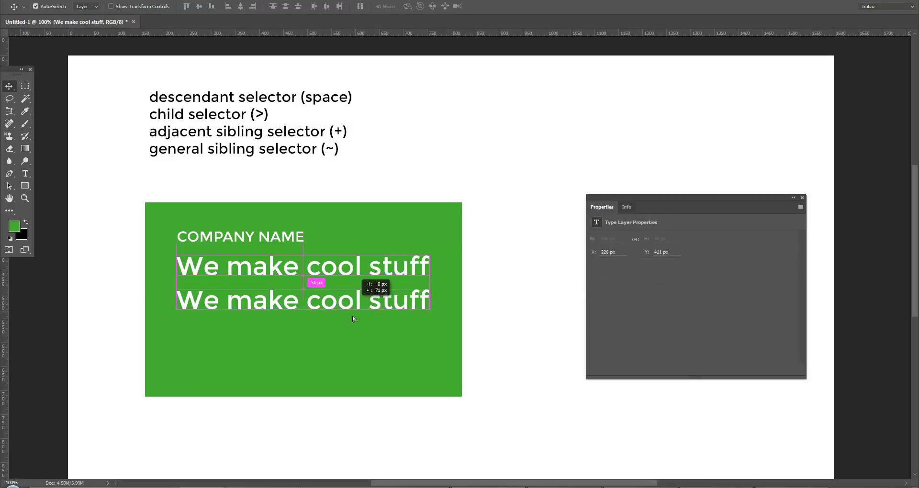
{"action": "double_click", "coordinate": [355, 320]}
{"action": "key", "text": "ctrl+a"}
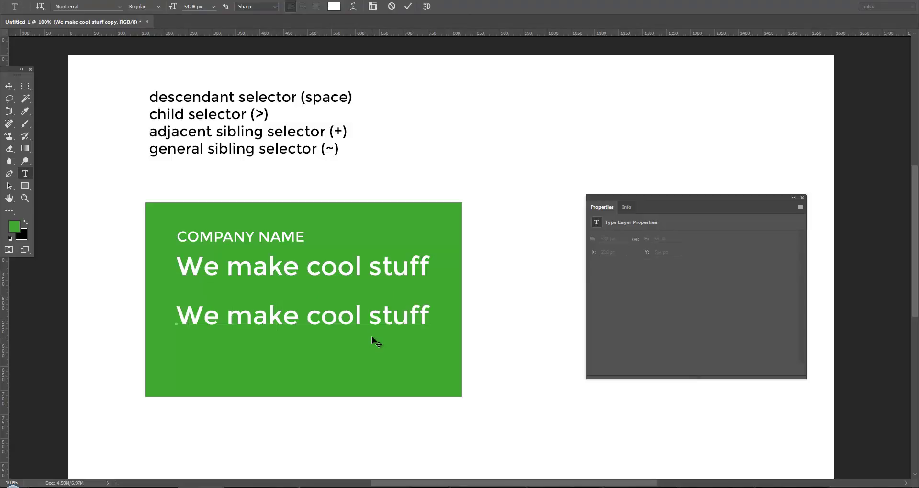
{"action": "type", "text": "something"}
{"action": "key", "text": "ctrl+Return"}
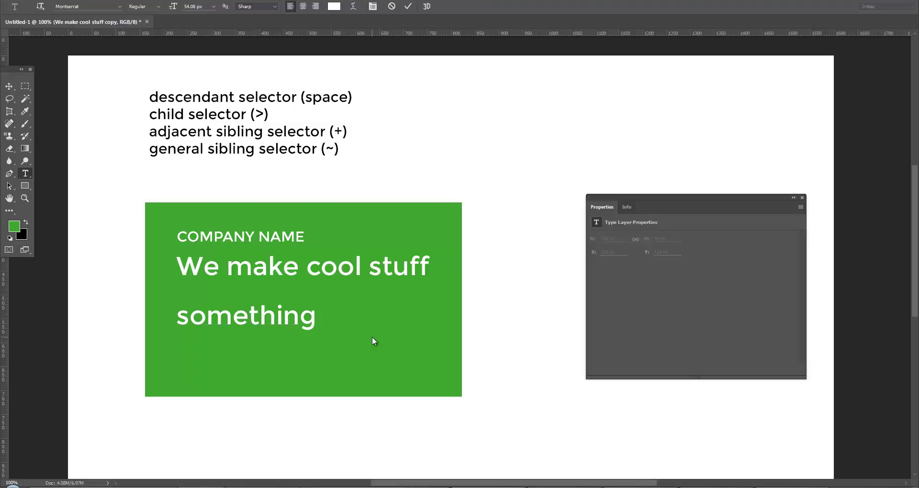
{"action": "key", "text": "v"}
{"action": "left_click_drag", "start_coordinate": [319, 325], "coordinate": [318, 307]}
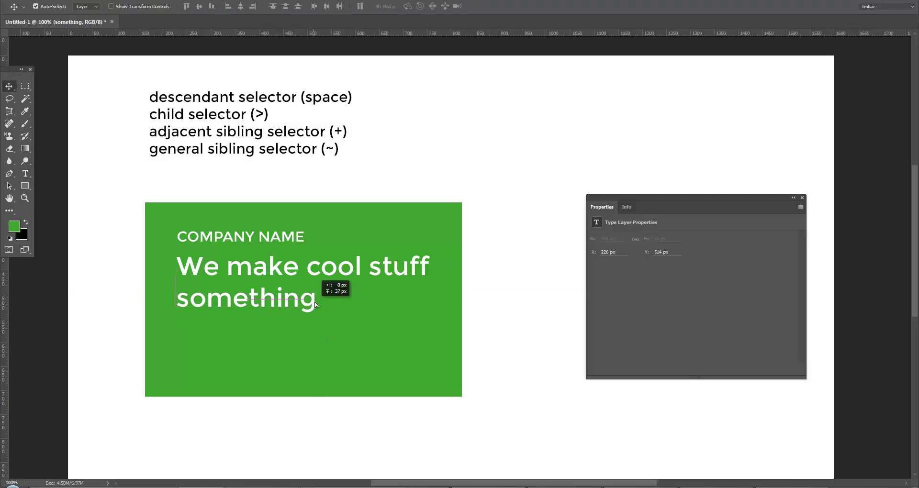
Scale the 'something' line to about 87%, then select the green rectangle layer.
{"action": "key", "text": "t"}
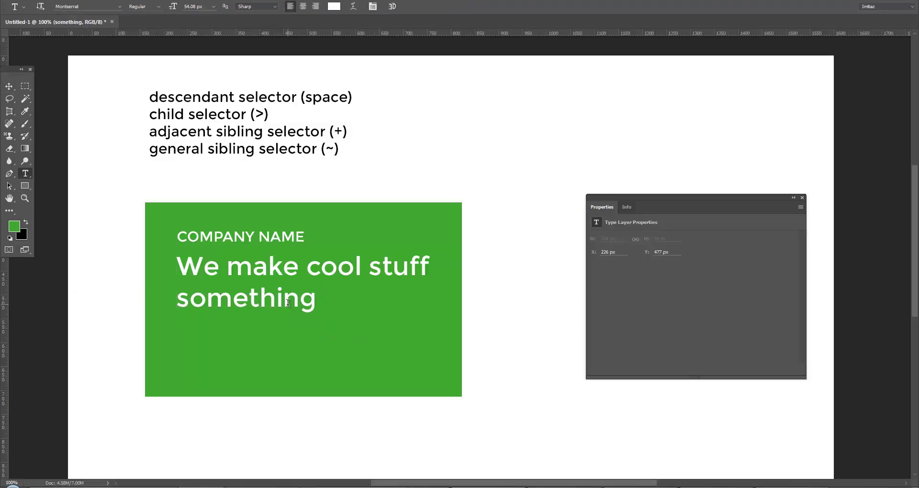
{"action": "key", "text": "v"}
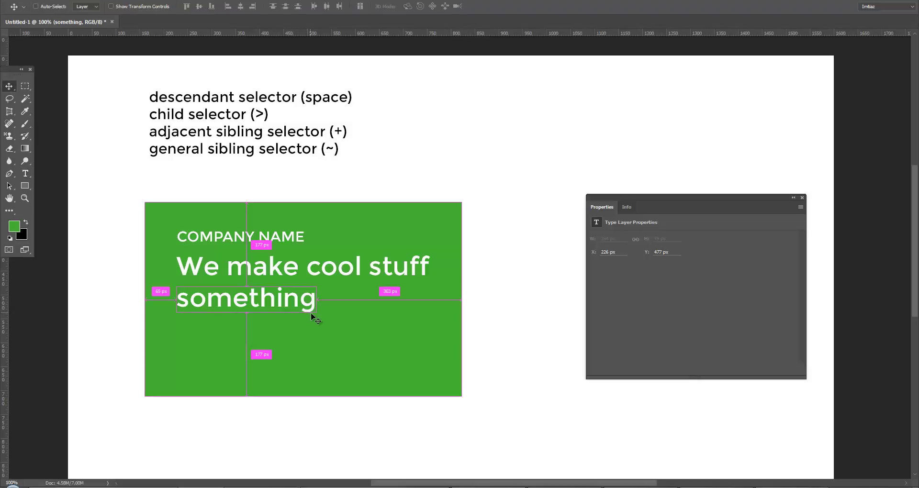
{"action": "key", "text": "ctrl+t"}
{"action": "left_click_drag", "start_coordinate": [315, 314], "coordinate": [290, 306]}
{"action": "key", "text": "Return"}
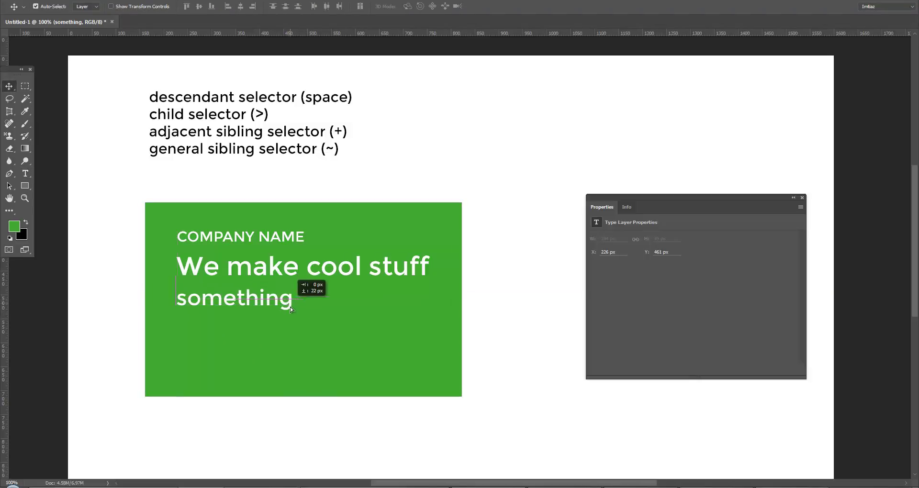
{"action": "right_click", "coordinate": [269, 332]}
{"action": "left_click", "coordinate": [285, 348]}
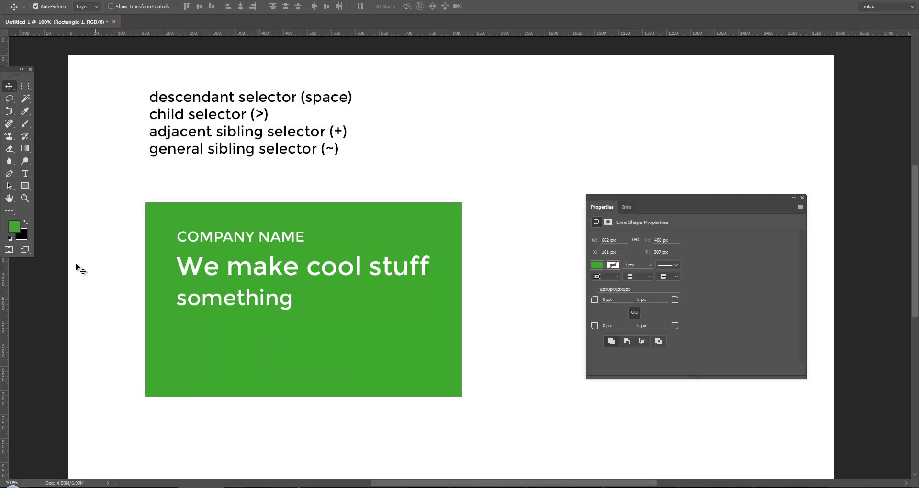
Create a new layer and draw a white rounded-rectangle button below the text.
{"action": "right_click", "coordinate": [25, 186]}
{"action": "left_click", "coordinate": [77, 194]}
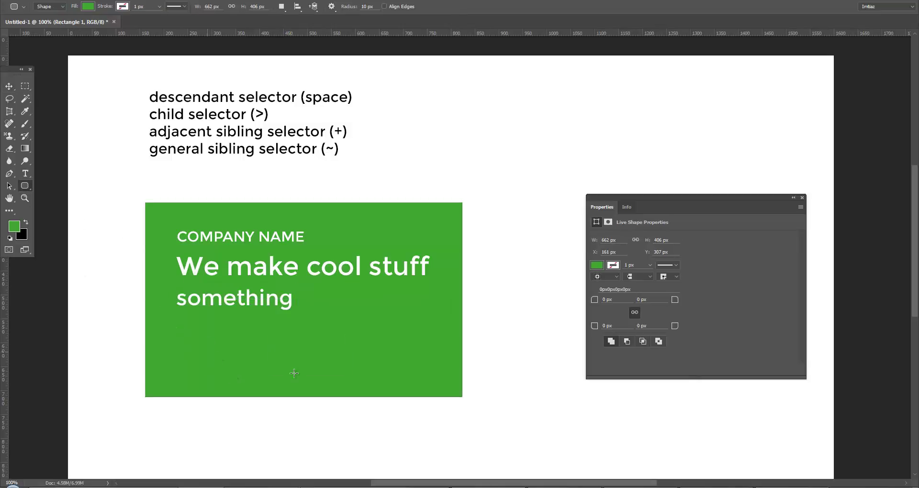
{"action": "left_click_drag", "start_coordinate": [294, 374], "coordinate": [306, 374]}
{"action": "key", "text": "ctrl+z"}
{"action": "key", "text": "ctrl+shift+n"}
{"action": "key", "text": "Return"}
{"action": "key", "text": "d"}
{"action": "key", "text": "x"}
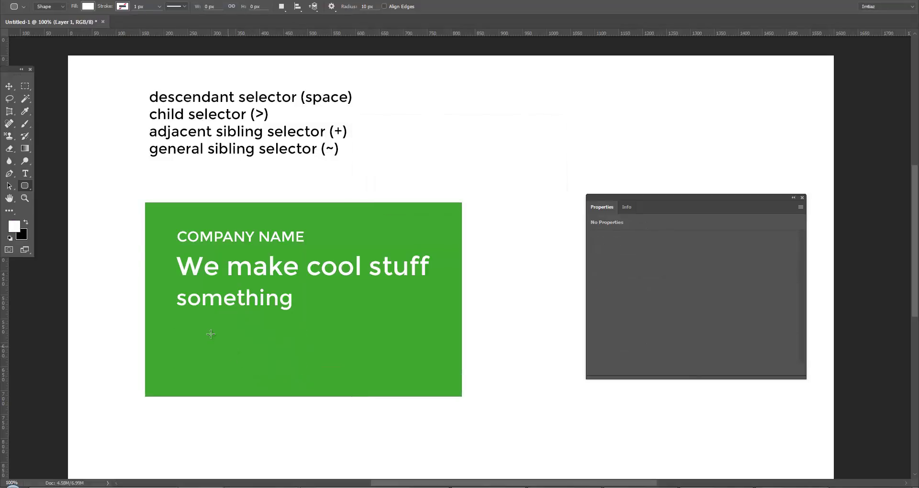
{"action": "mouse_move", "coordinate": [180, 331]}
{"action": "left_mouse_down"}
{"action": "mouse_move", "coordinate": [308, 370]}
{"action": "mouse_move", "coordinate": [260, 360]}
{"action": "left_mouse_up"}
{"action": "key", "text": "v"}
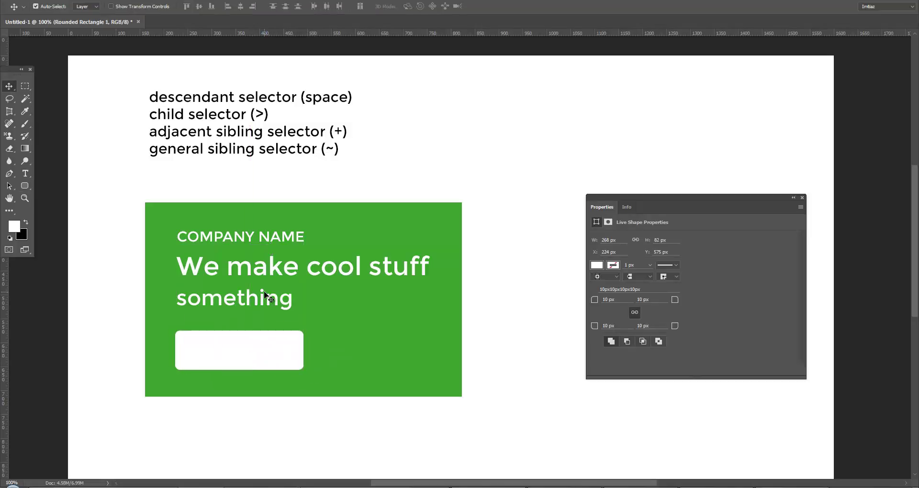
Copy the 'something' line into the button, make it black and retype it as SUBMIT NOW.
{"action": "left_click_drag", "start_coordinate": [265, 297], "coordinate": [270, 343], "text": "alt"}
{"action": "key", "text": "x"}
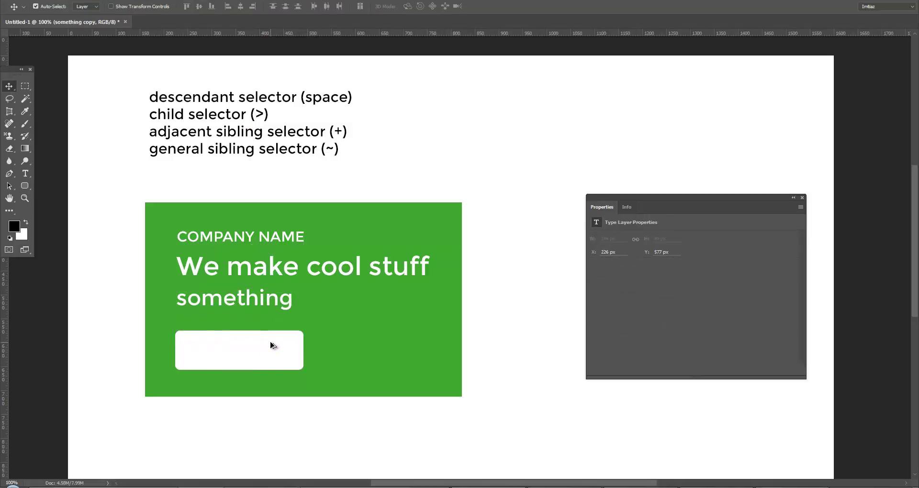
{"action": "key", "text": "alt+BackSpace"}
{"action": "key", "text": "t"}
{"action": "left_click", "coordinate": [271, 341]}
{"action": "key", "text": "ctrl+a"}
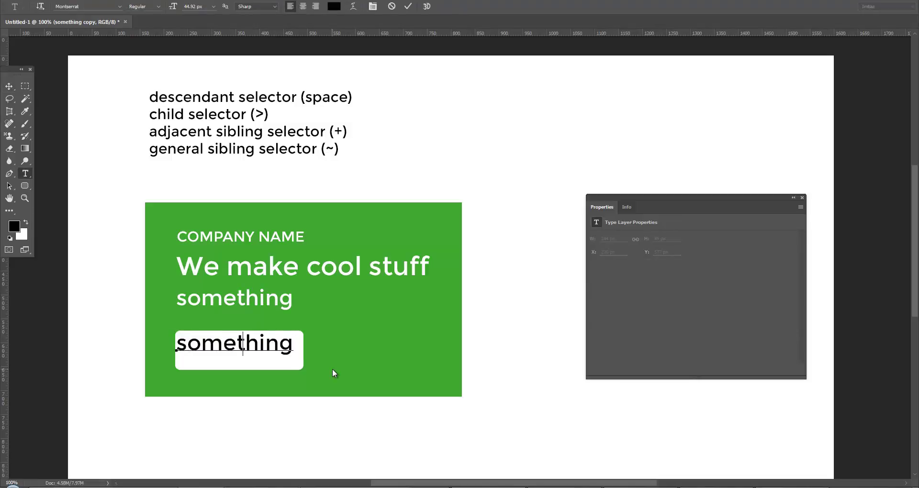
{"action": "type", "text": "SUBMIT NOW"}
{"action": "key", "text": "ctrl+Return"}
Move SUBMIT NOW into the button and scale it to 64%, then about 91%.
{"action": "key", "text": "v"}
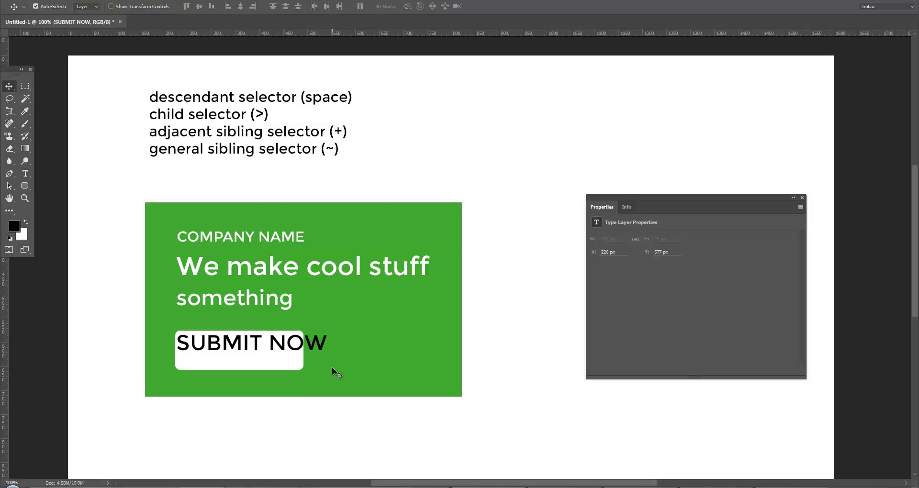
{"action": "mouse_move", "coordinate": [319, 346]}
{"action": "left_mouse_down"}
{"action": "mouse_move", "coordinate": [332, 354]}
{"action": "mouse_move", "coordinate": [275, 352]}
{"action": "left_mouse_up"}
{"action": "key", "text": "ctrl+t"}
{"action": "key", "text": "Return"}
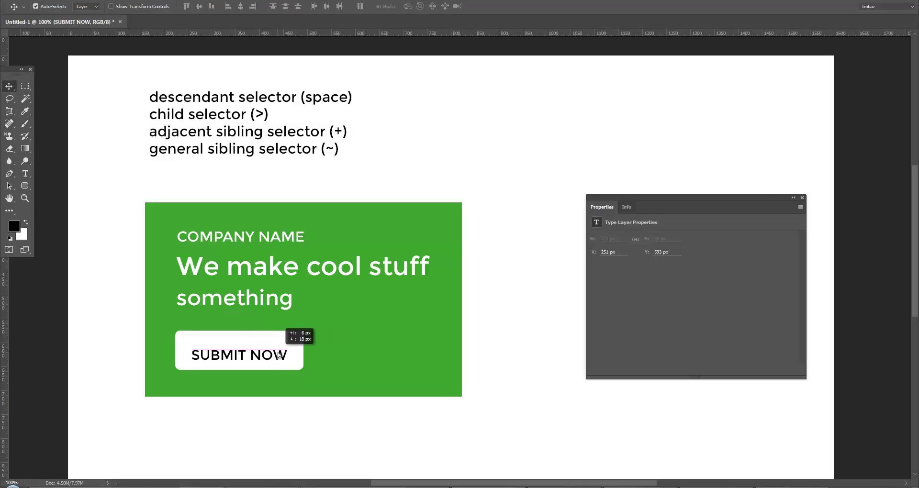
{"action": "key", "text": "ctrl+t"}
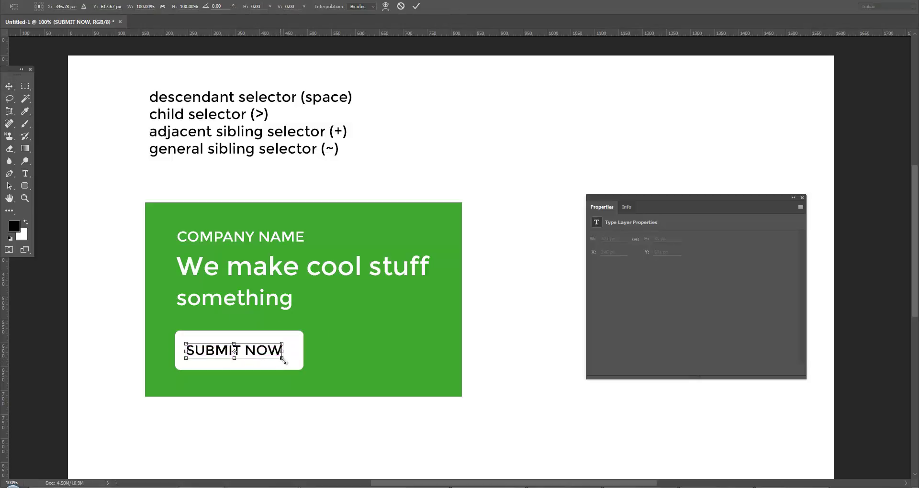
{"action": "left_click_drag", "start_coordinate": [282, 358], "coordinate": [258, 356]}
{"action": "key", "text": "Return"}
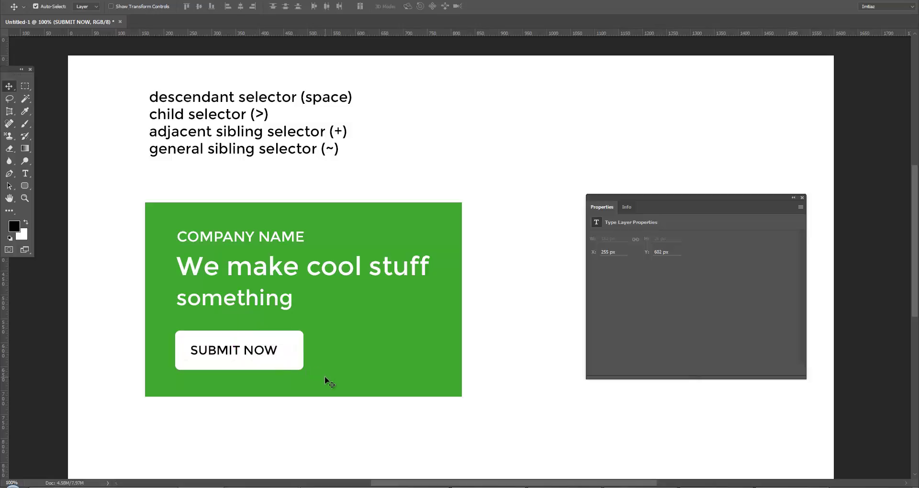
{"action": "key", "text": "Right"}
{"action": "key", "text": "Right"}
{"action": "key", "text": "Right"}
{"action": "key", "text": "Right"}
{"action": "key", "text": "Right"}
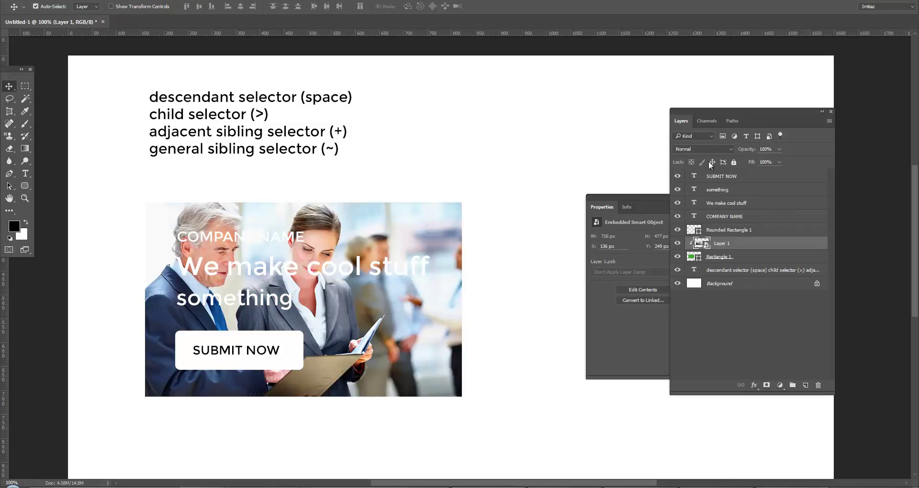
Set the people photo layer to Multiply blending at 22% opacity.
{"action": "left_click", "coordinate": [697, 136]}
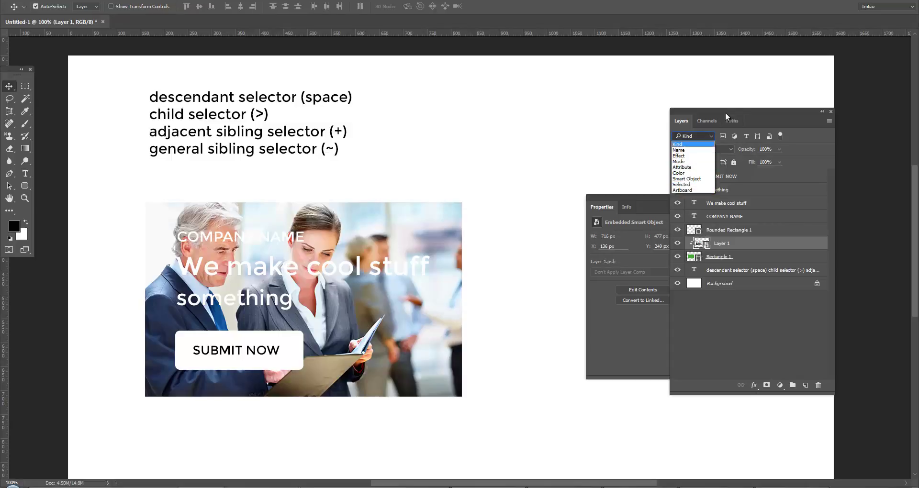
{"action": "left_click", "coordinate": [723, 128]}
{"action": "left_click", "coordinate": [702, 152]}
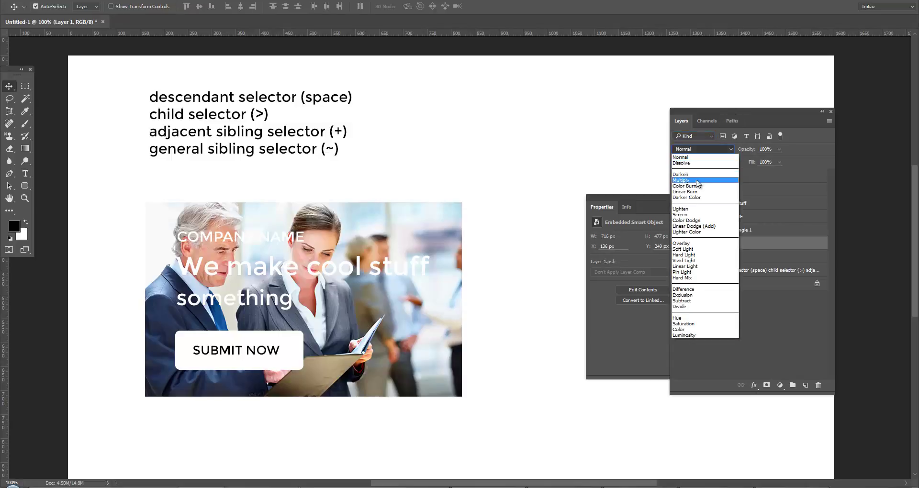
{"action": "left_click", "coordinate": [699, 177]}
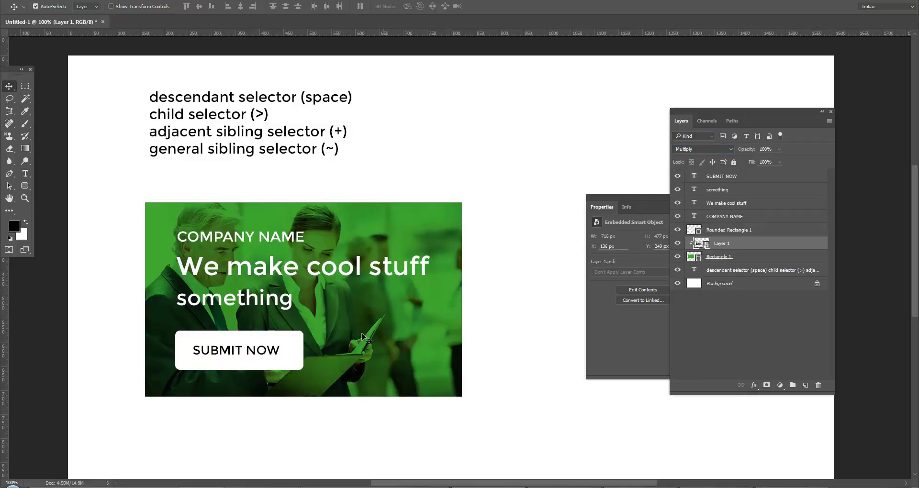
{"action": "key", "text": "5"}
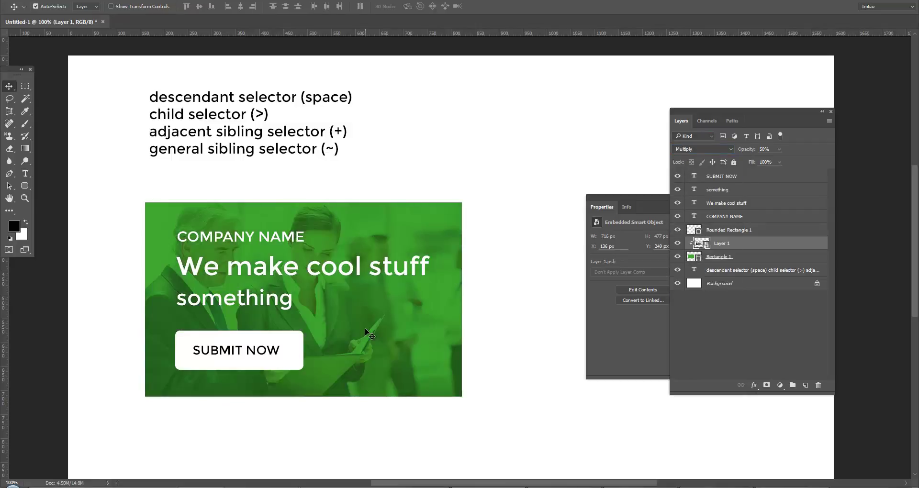
{"action": "key", "text": "9"}
{"action": "key", "text": "5"}
{"action": "key", "text": "2"}
{"action": "key", "text": "2"}
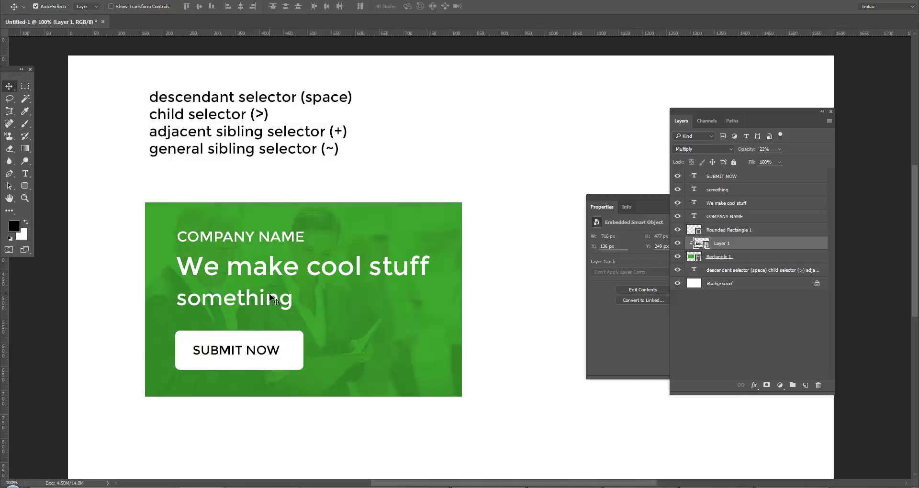
Drag the headline and 'something' line lower and shift SUBMIT NOW right to centre it.
{"action": "left_click_drag", "start_coordinate": [269, 298], "coordinate": [272, 303]}
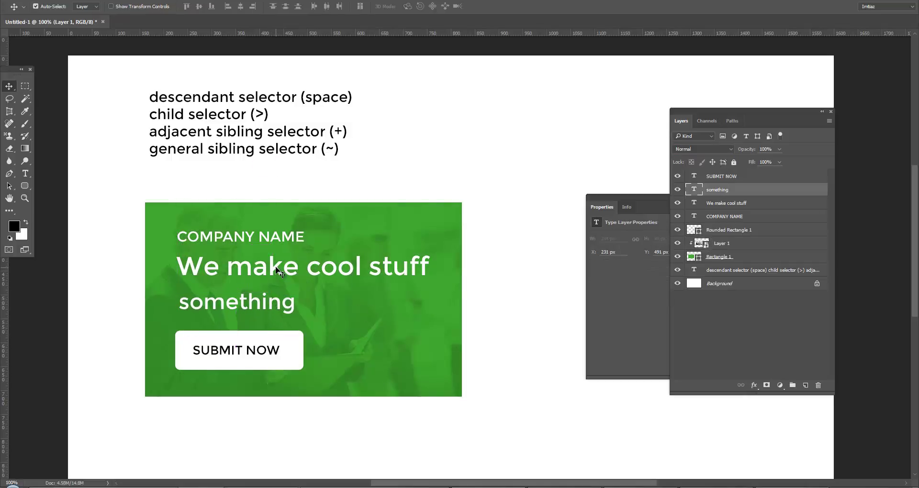
{"action": "left_click_drag", "start_coordinate": [276, 269], "coordinate": [276, 274]}
{"action": "left_click_drag", "start_coordinate": [275, 303], "coordinate": [275, 309]}
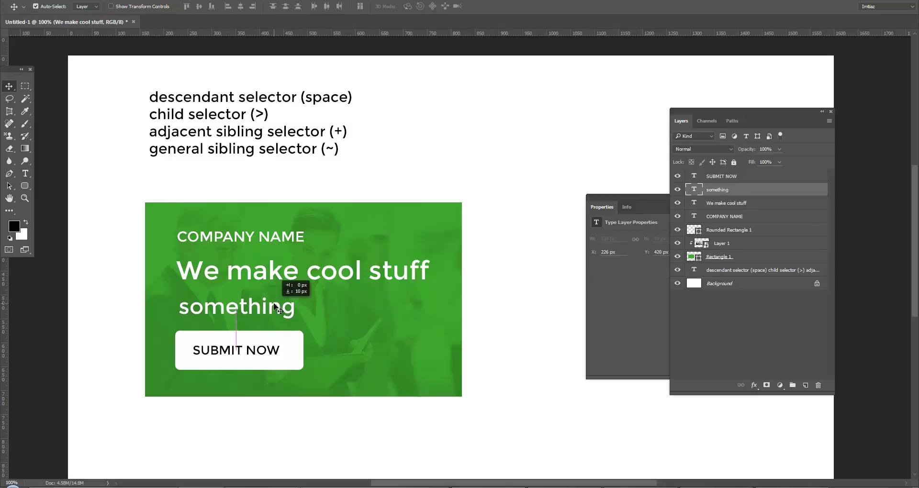
{"action": "left_click_drag", "start_coordinate": [289, 271], "coordinate": [290, 280]}
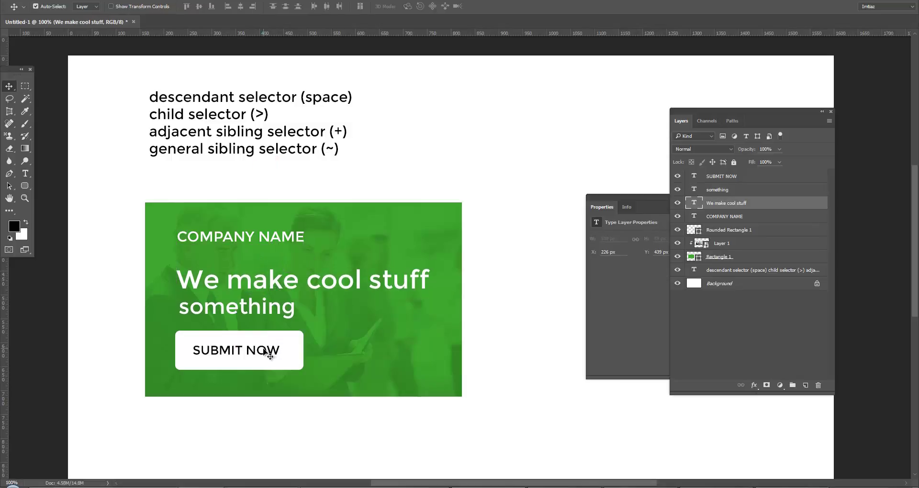
{"action": "left_click_drag", "start_coordinate": [271, 353], "coordinate": [274, 354]}
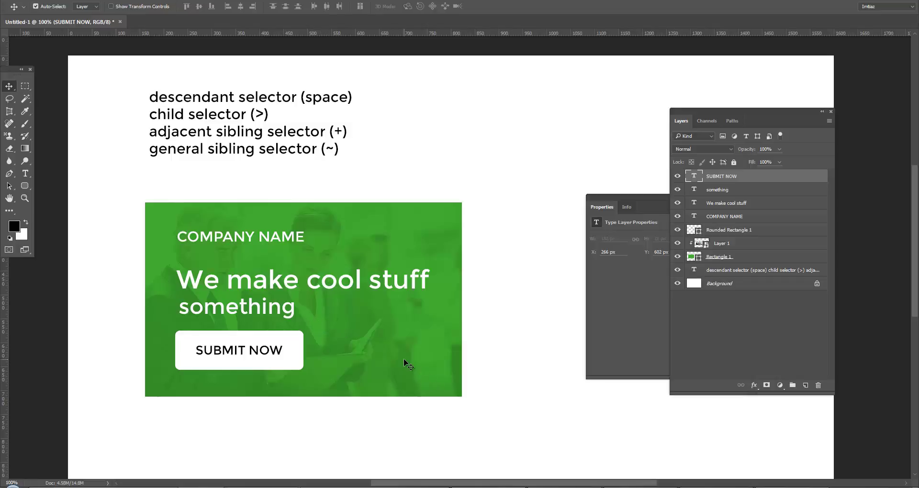
Switch to Chrome and load dribbble.com from the address bar.
{"action": "key", "text": "alt+Tab"}
{"action": "key", "text": "ctrl+l"}
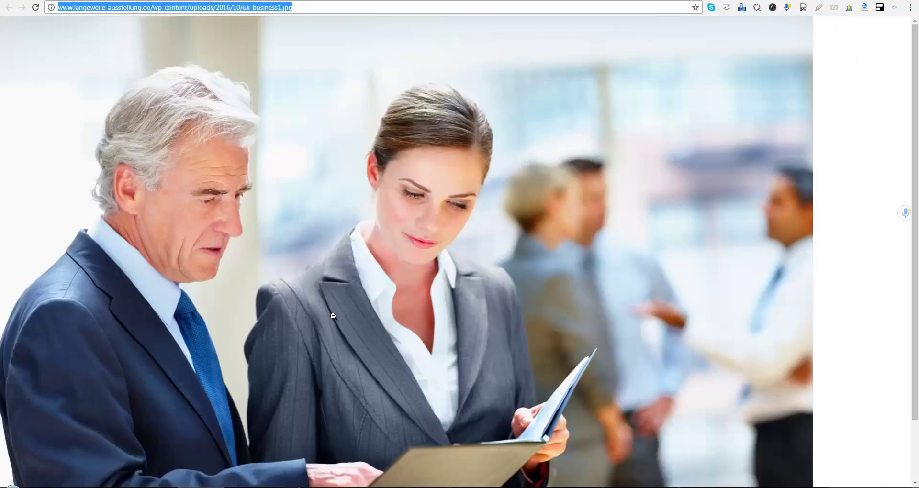
{"action": "type", "text": "dribbble.com"}
{"action": "key", "text": "Return"}
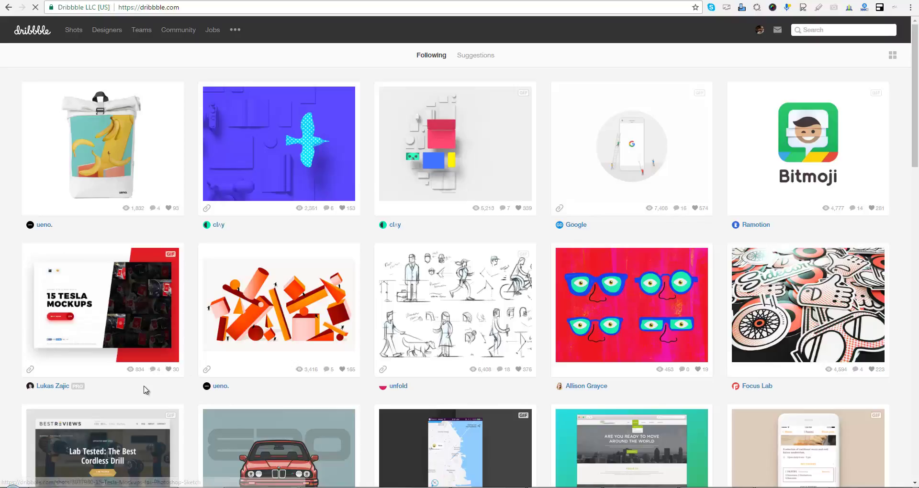
Inspect the 15 Tesla Mockups shot card in Chrome DevTools.
{"action": "right_click", "coordinate": [142, 330]}
{"action": "mouse_move", "coordinate": [102, 305]}
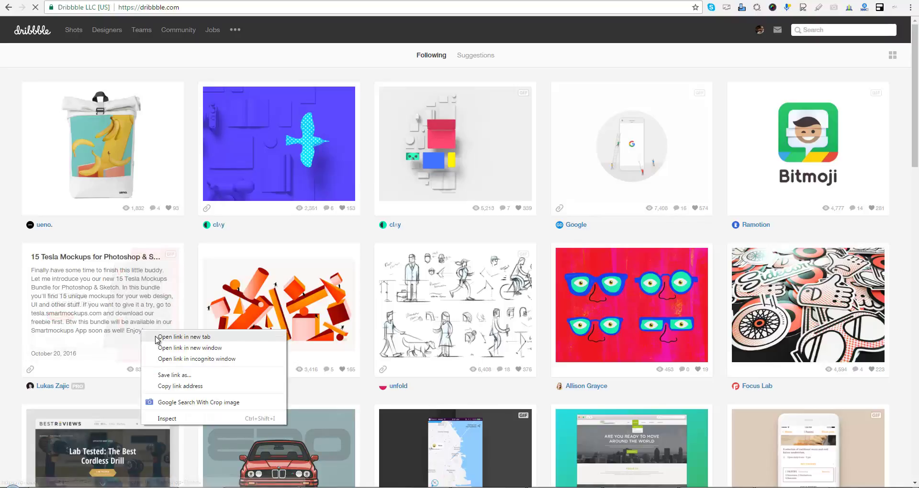
{"action": "left_click", "coordinate": [158, 338]}
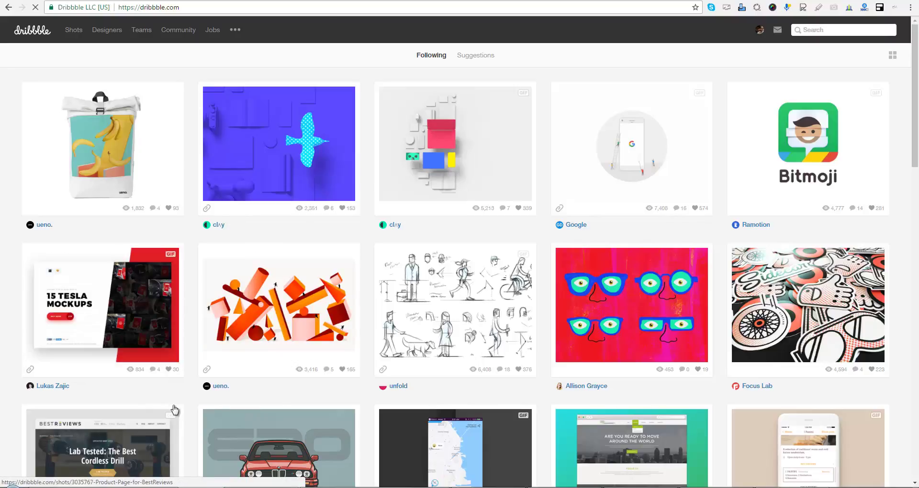
{"action": "right_click", "coordinate": [152, 338]}
{"action": "left_click", "coordinate": [161, 421]}
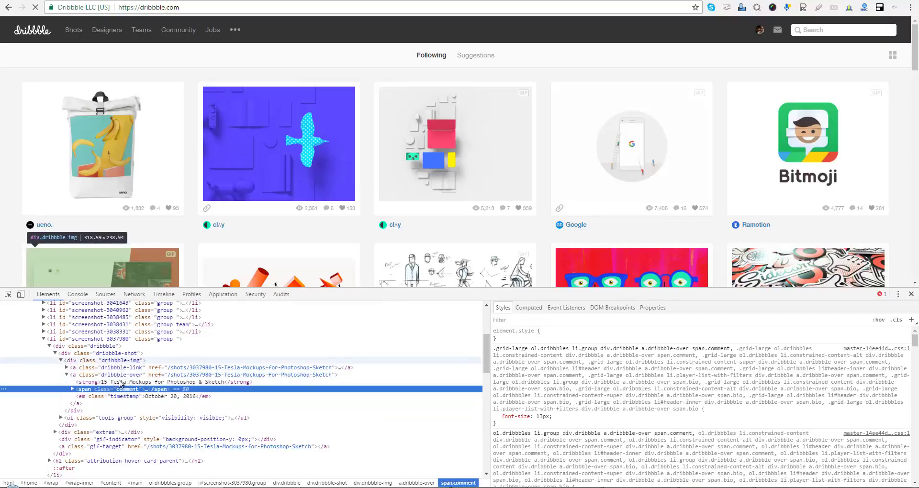
Uncheck position: relative on div.dribbble and close DevTools.
{"action": "left_click", "coordinate": [91, 404]}
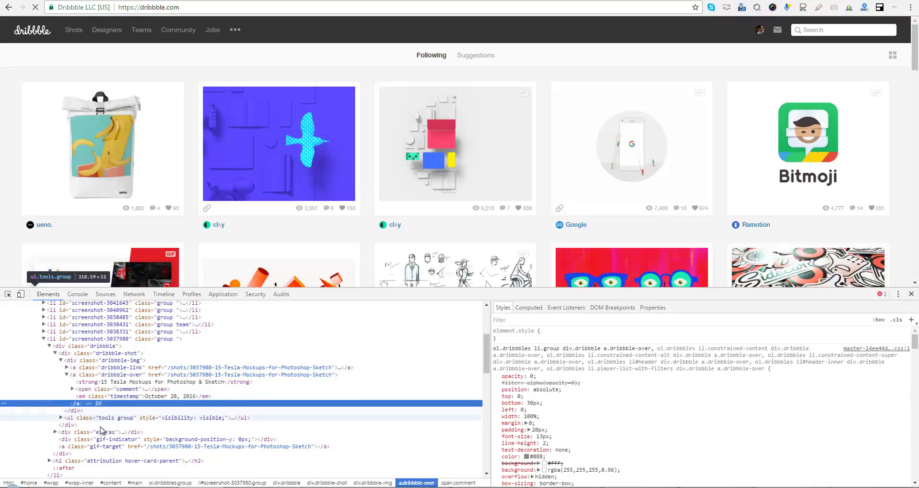
{"action": "left_click", "coordinate": [103, 454]}
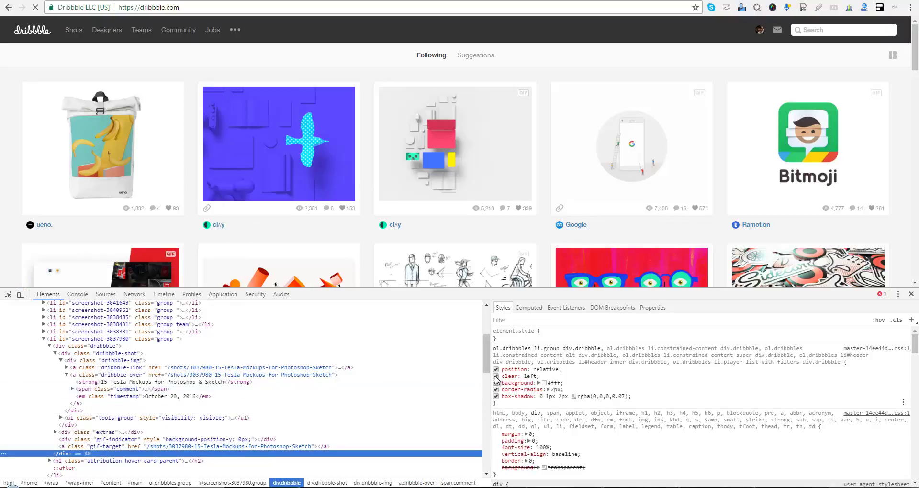
{"action": "left_click", "coordinate": [496, 369]}
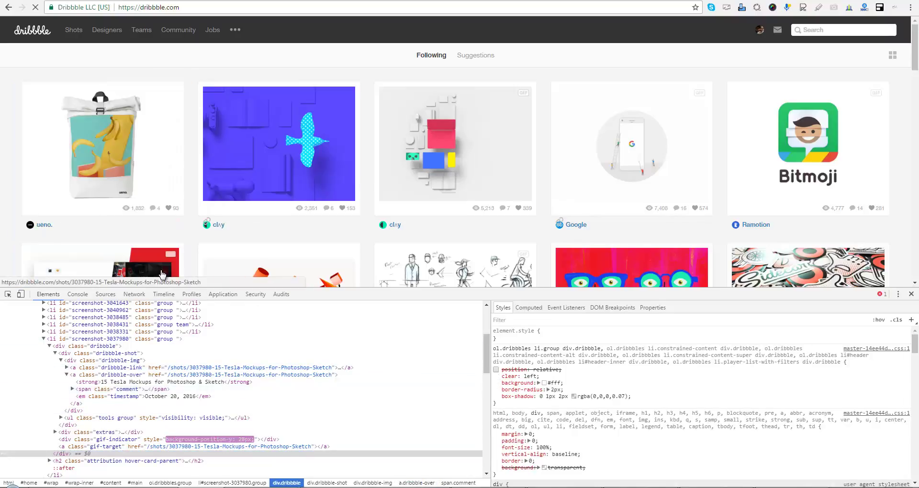
{"action": "left_click", "coordinate": [912, 295]}
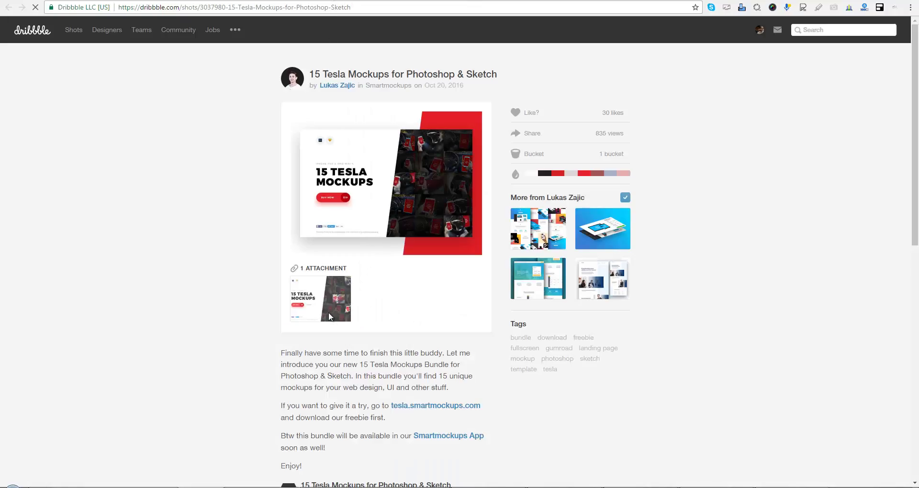
Open the 15 Tesla Mockups attachment image from the Dribbble shot page.
{"action": "left_click", "coordinate": [331, 317]}
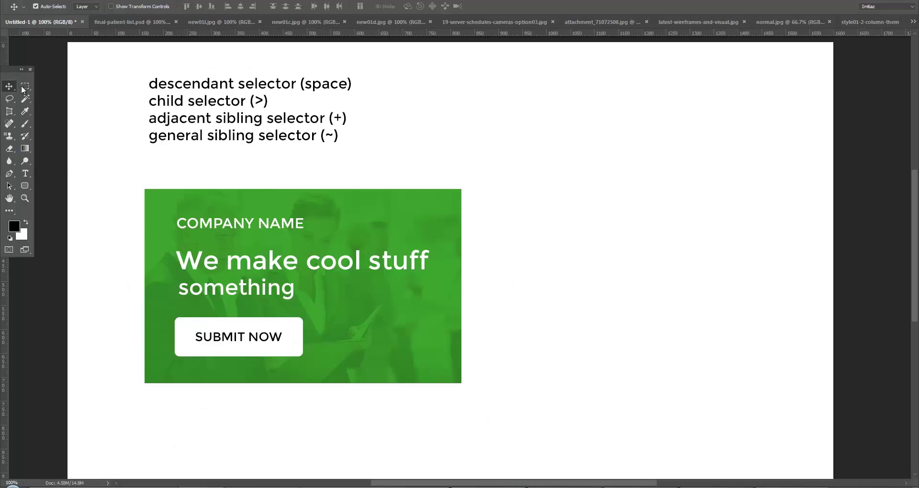
Nudge the green banner, undo the move, and bring up Canvas Size (1600 × 1000 px).
{"action": "scroll", "coordinate": [117, 135], "scroll_direction": "down", "scroll_amount": 1}
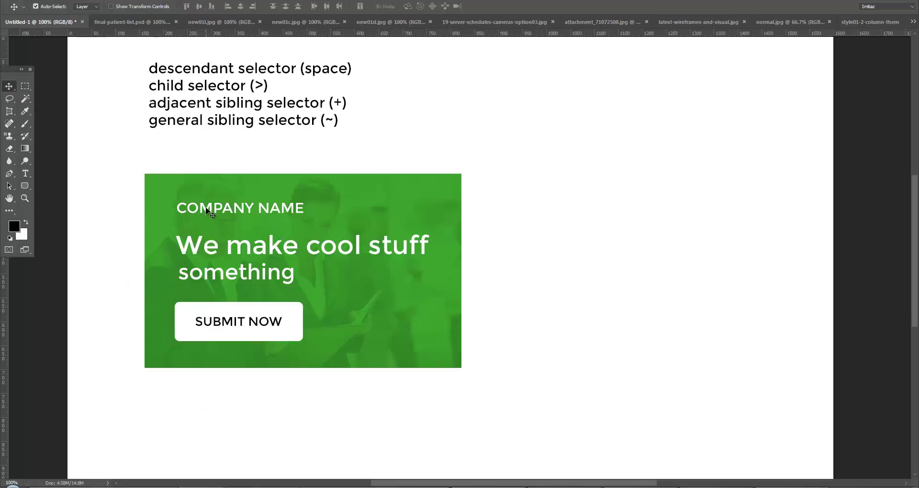
{"action": "scroll", "coordinate": [125, 138], "scroll_direction": "down", "scroll_amount": 2}
{"action": "left_click_drag", "start_coordinate": [483, 372], "coordinate": [130, 145]}
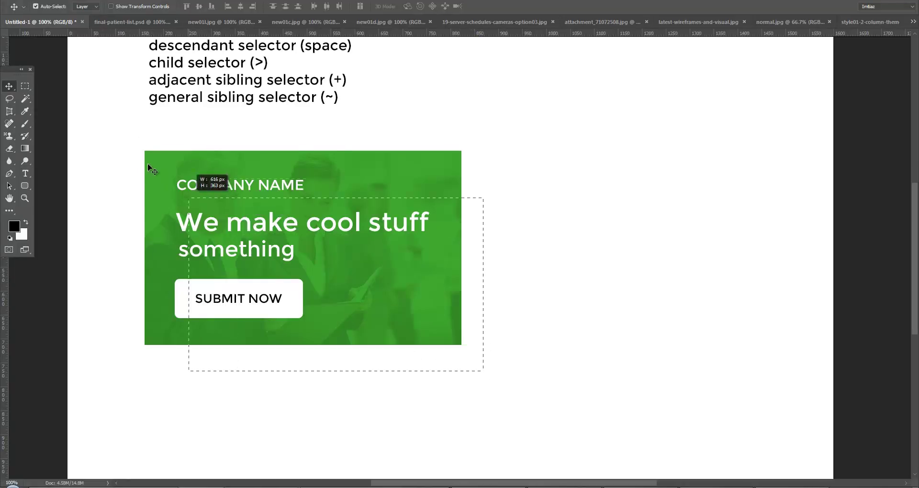
{"action": "left_click_drag", "start_coordinate": [214, 190], "coordinate": [229, 197]}
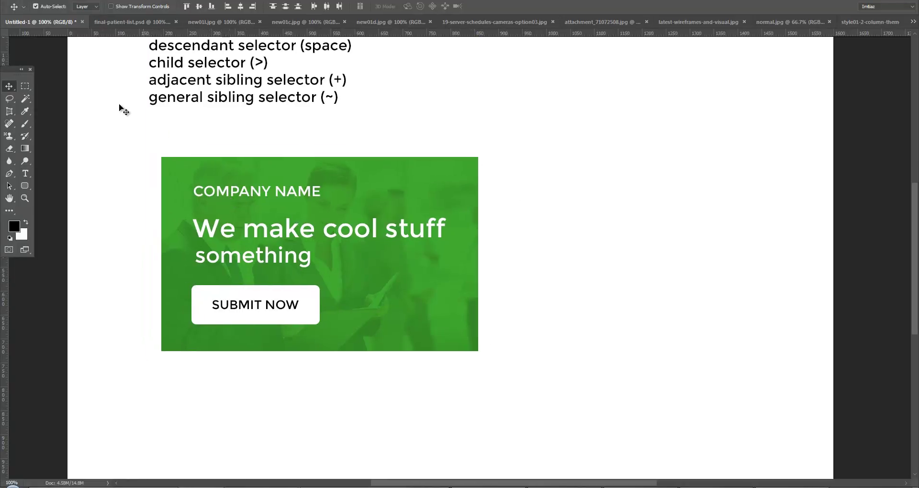
{"action": "key", "text": "ctrl+z"}
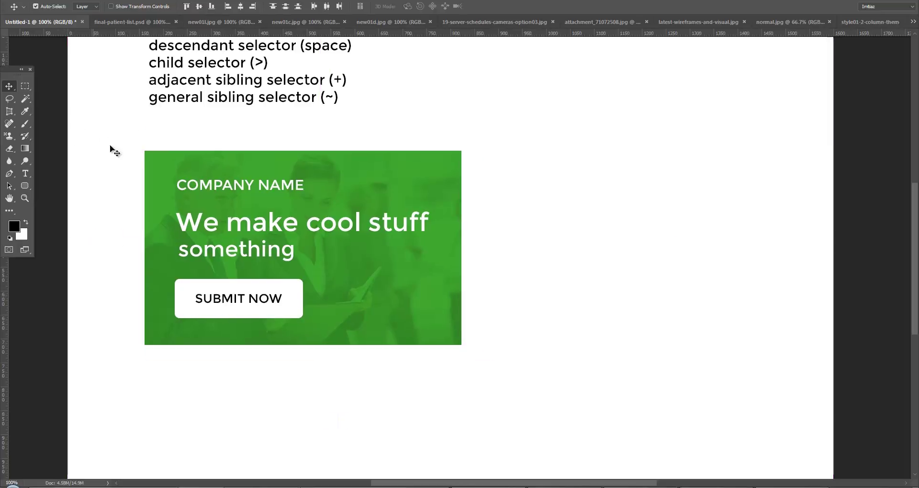
{"action": "mouse_move", "coordinate": [275, 309]}
{"action": "left_mouse_down"}
{"action": "mouse_move", "coordinate": [318, 195]}
{"action": "mouse_move", "coordinate": [259, 241]}
{"action": "left_mouse_up"}
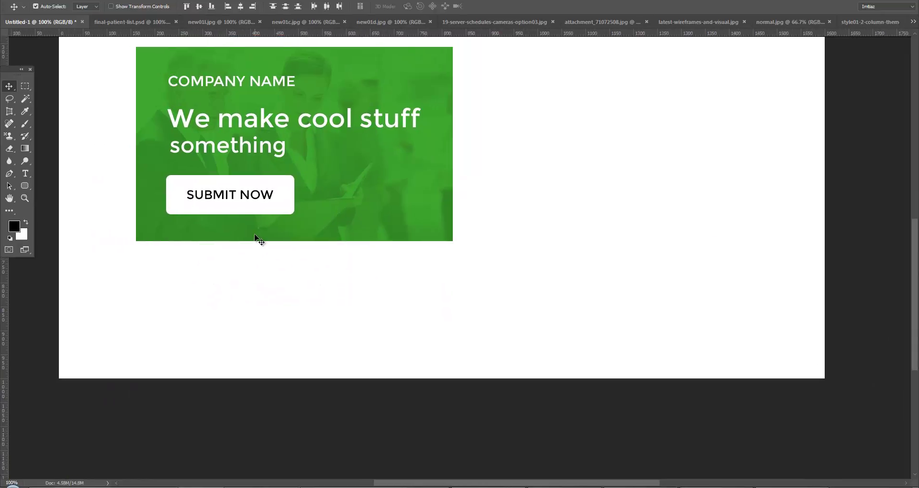
{"action": "key", "text": "ctrl+alt+c"}
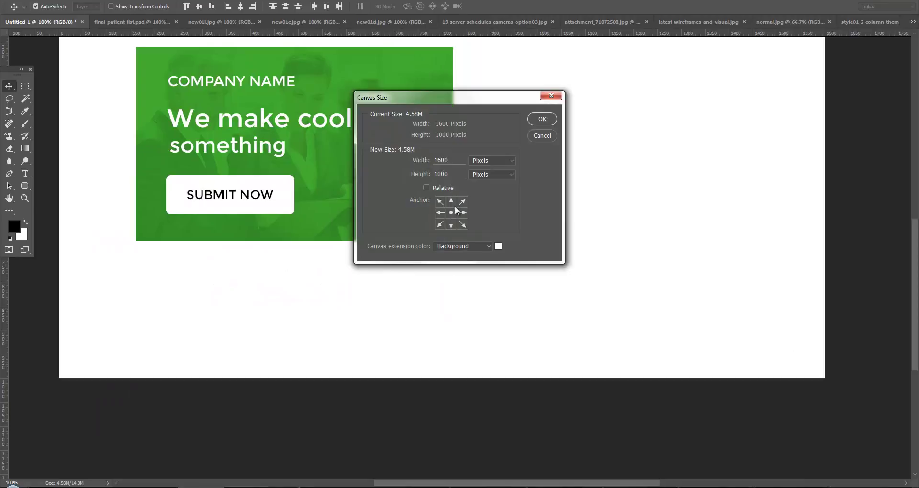
Set the canvas height to 1600 px and Alt-drag a copy of the green banner below the original.
{"action": "double_click", "coordinate": [450, 174]}
{"action": "type", "text": "1"}
{"action": "type", "text": "600"}
{"action": "key", "text": "Return"}
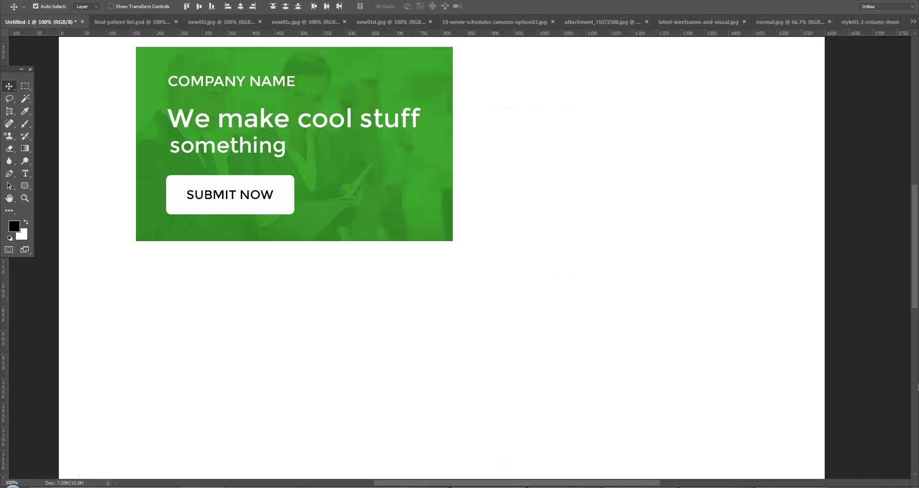
{"action": "mouse_move", "coordinate": [361, 181]}
{"action": "left_mouse_down"}
{"action": "mouse_move", "coordinate": [331, 398]}
{"action": "mouse_move", "coordinate": [318, 311]}
{"action": "mouse_move", "coordinate": [317, 342]}
{"action": "left_mouse_up"}
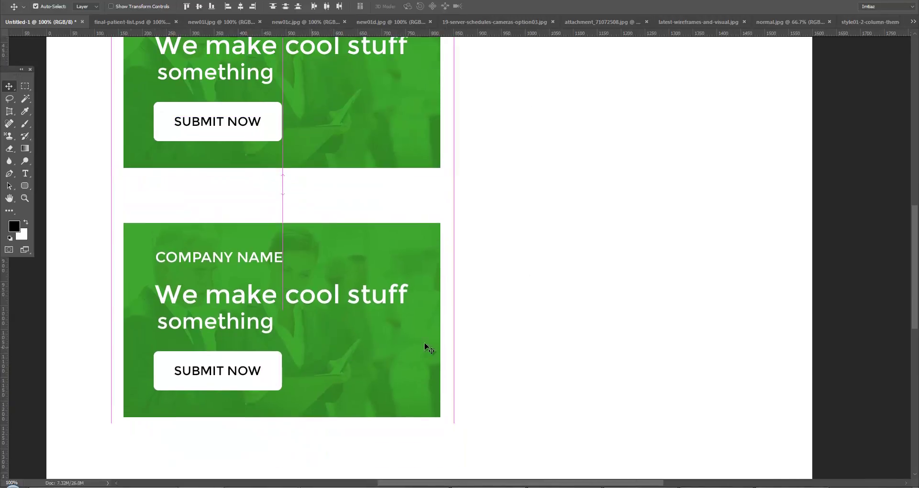
{"action": "left_click_drag", "start_coordinate": [431, 344], "coordinate": [396, 294]}
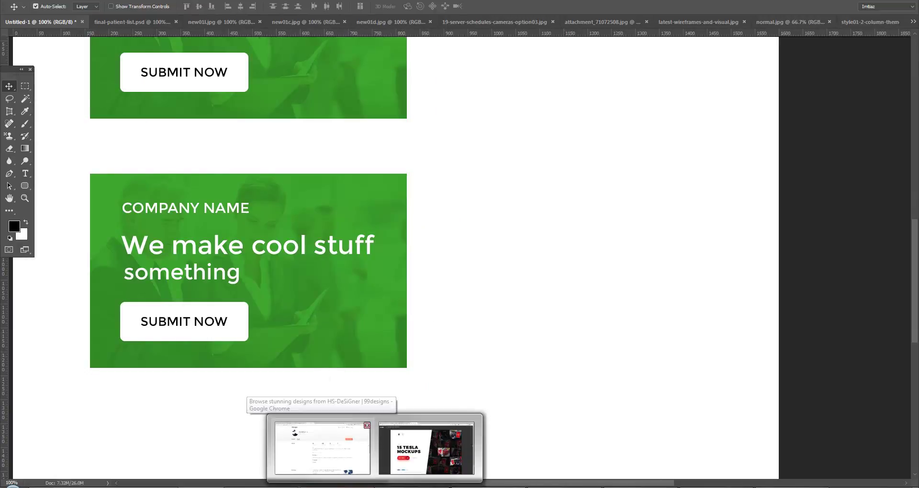
Load images.google.com in a new Chrome tab.
{"action": "left_click", "coordinate": [322, 448]}
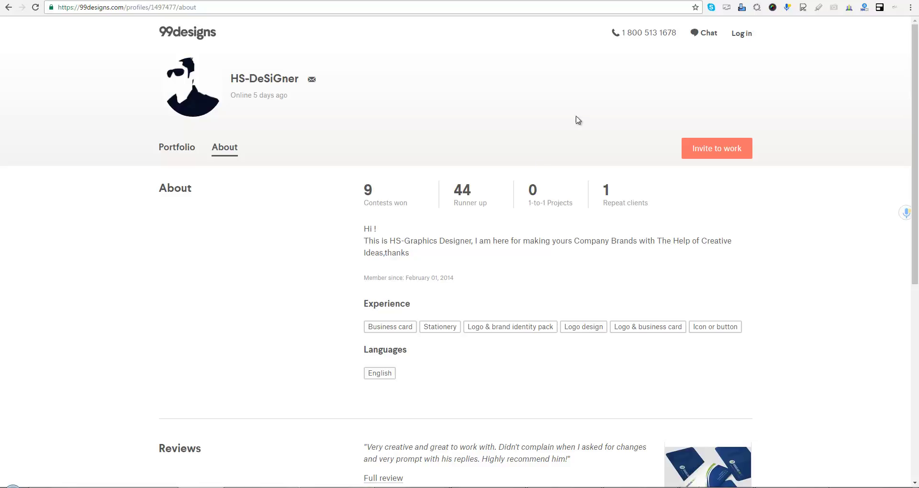
{"action": "key", "text": "ctrl+t"}
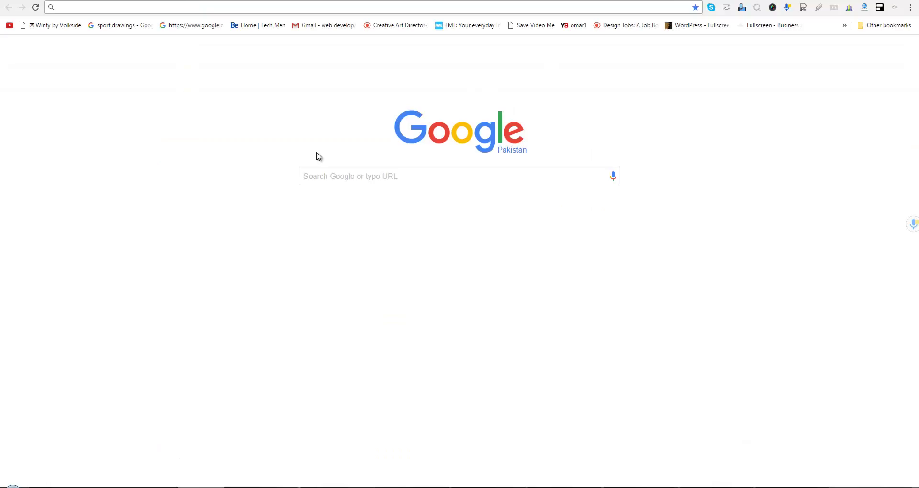
{"action": "type", "text": "images.google.com"}
{"action": "key", "text": "Return"}
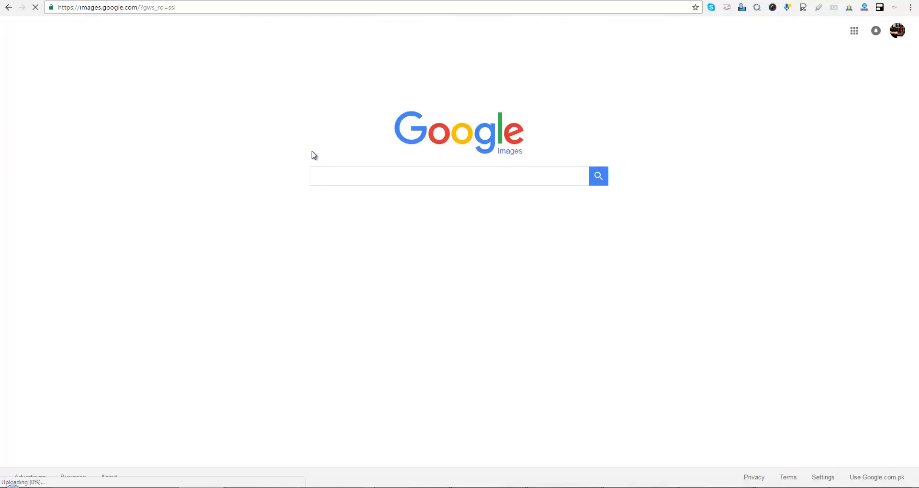
Go to the Pexels site and scroll through its New Stock Photos.
{"action": "key", "text": "ctrl+l"}
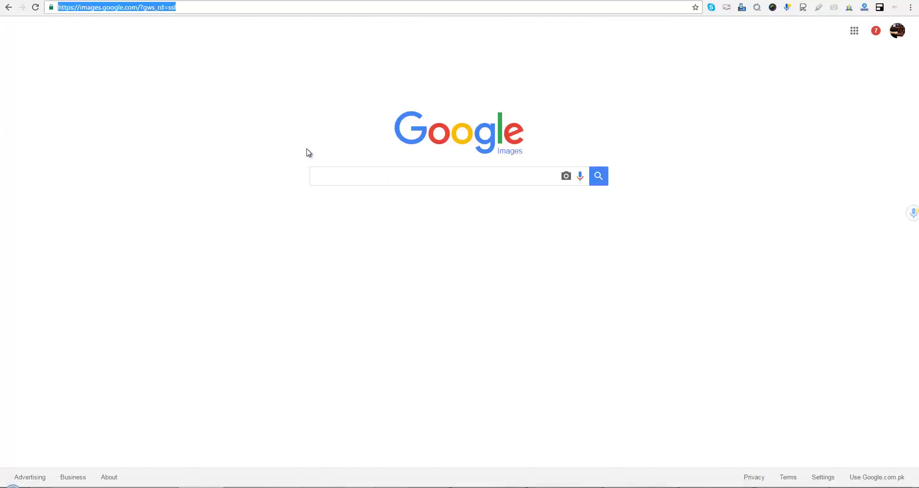
{"action": "type", "text": "pexels.com"}
{"action": "key", "text": "Return"}
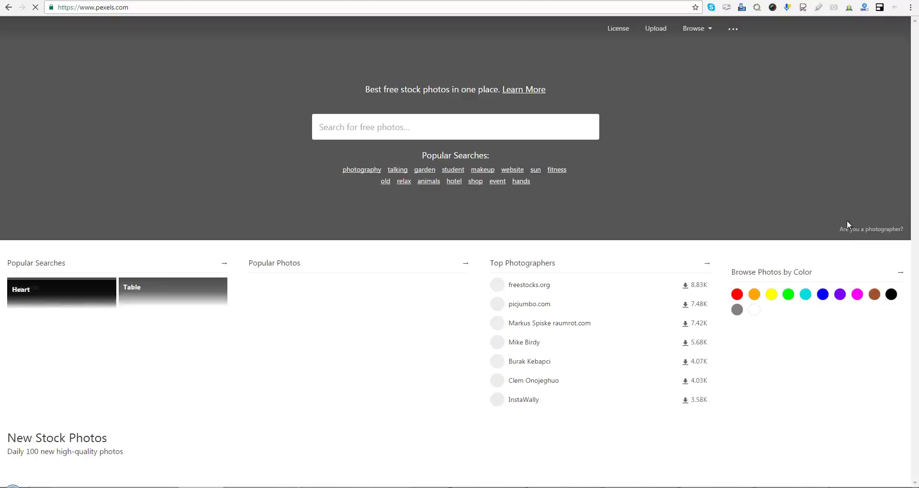
{"action": "scroll", "coordinate": [594, 302], "scroll_direction": "down", "scroll_amount": 2}
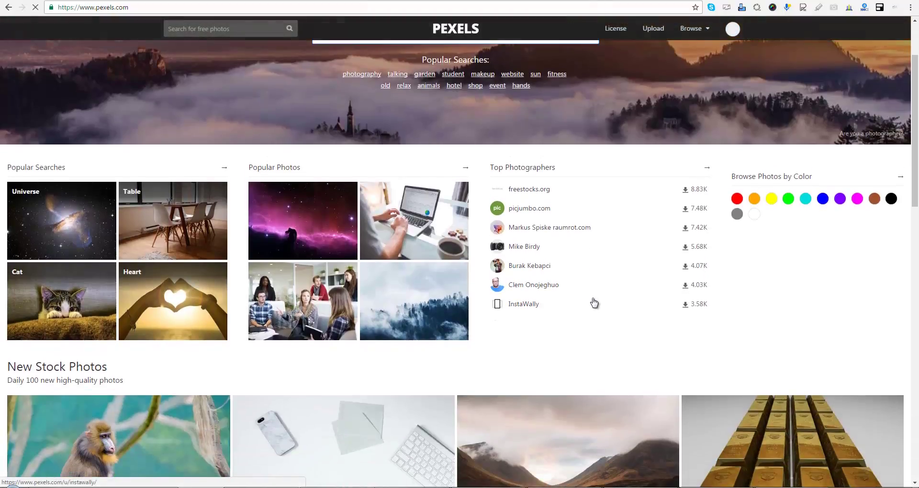
{"action": "scroll", "coordinate": [595, 304], "scroll_direction": "down", "scroll_amount": 3}
{"action": "scroll", "coordinate": [597, 305], "scroll_direction": "down", "scroll_amount": 3}
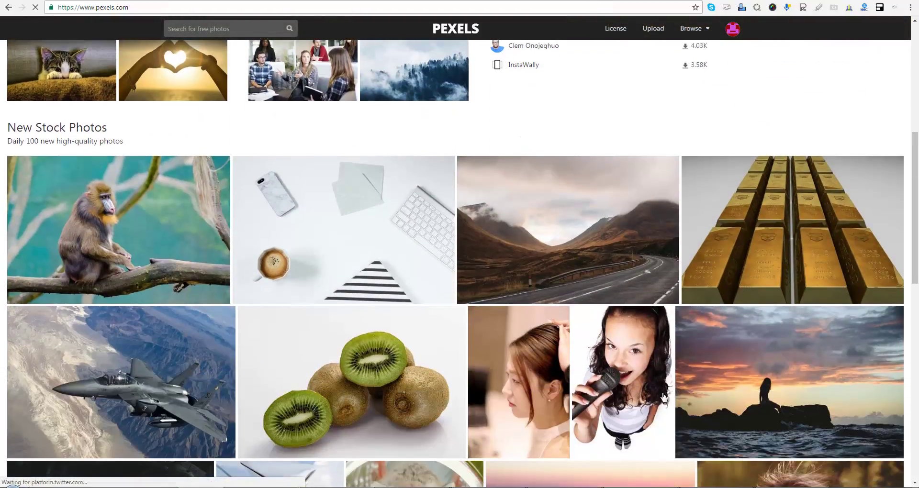
{"action": "scroll", "coordinate": [617, 386], "scroll_direction": "up", "scroll_amount": 1}
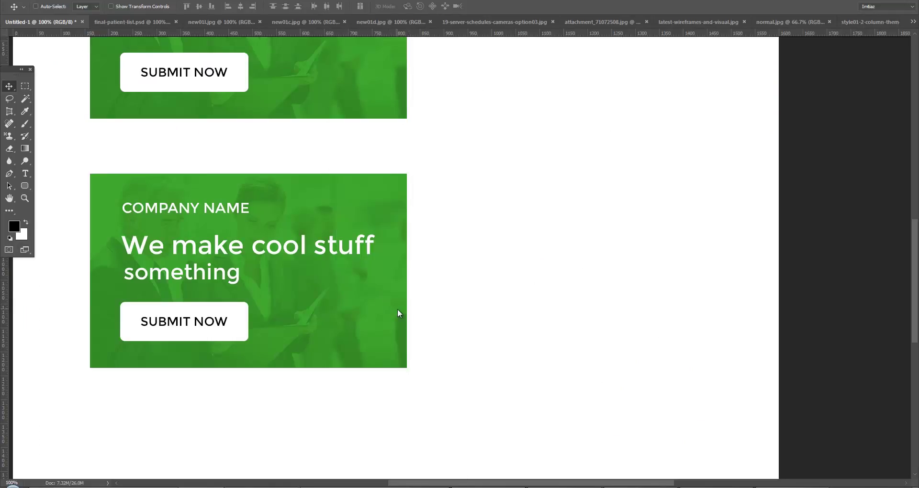
Paste the Pexels browser screenshot into a new blank document and view it at 100%.
{"action": "key", "text": "ctrl+n"}
{"action": "key", "text": "Return"}
{"action": "key", "text": "ctrl+v"}
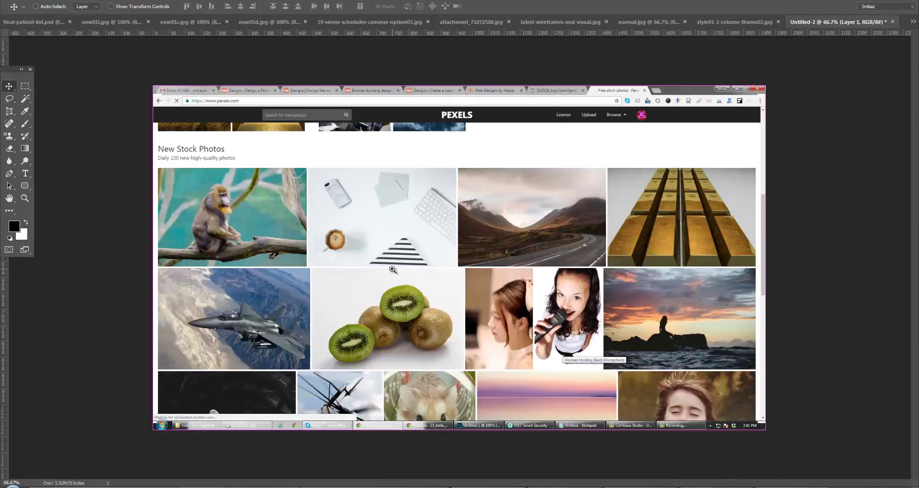
{"action": "key", "text": "ctrl+1"}
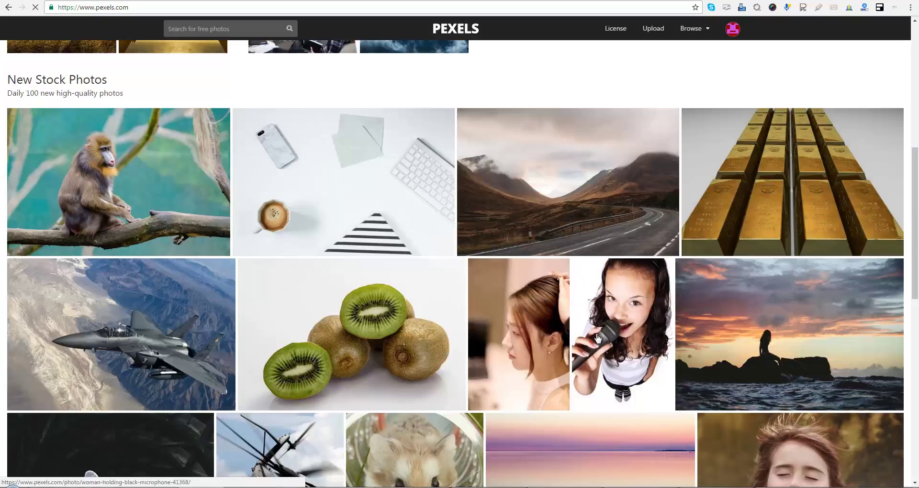
{"action": "scroll", "coordinate": [597, 338], "scroll_direction": "down", "scroll_amount": 2}
{"action": "scroll", "coordinate": [597, 340], "scroll_direction": "down", "scroll_amount": 2}
{"action": "scroll", "coordinate": [597, 342], "scroll_direction": "down", "scroll_amount": 1}
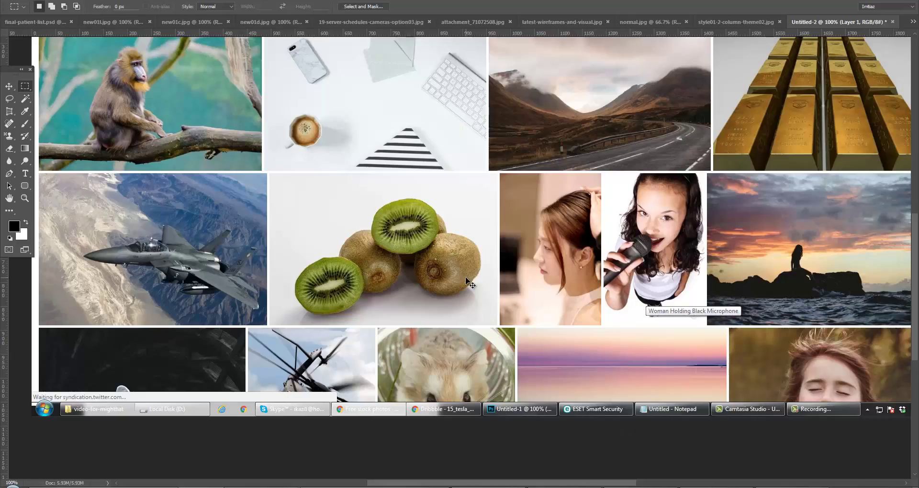
Paste more photos, select the 1695×596 px thumbnail block, and close the scratch document.
{"action": "key", "text": "ctrl+v"}
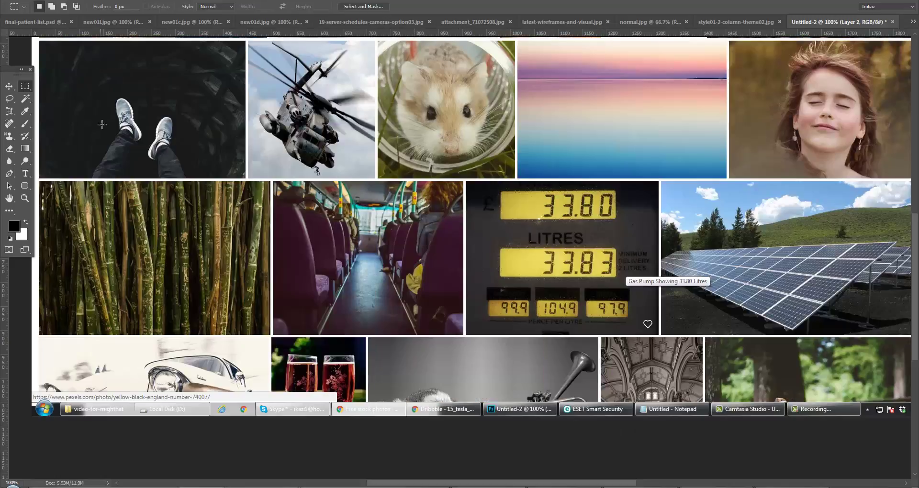
{"action": "left_click_drag", "start_coordinate": [40, 40], "coordinate": [859, 334]}
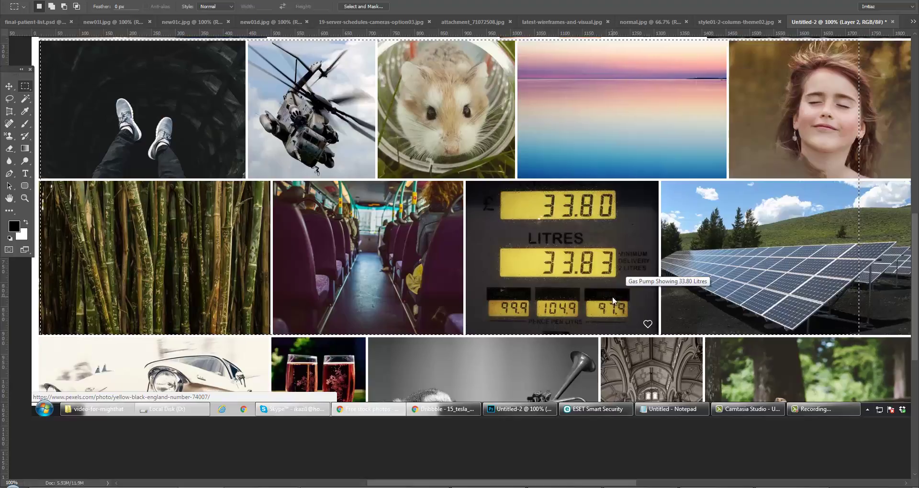
{"action": "key", "text": "ctrl+w"}
Discard the scratch document unsaved and paste the photo collage into the lower banner.
{"action": "key", "text": "n"}
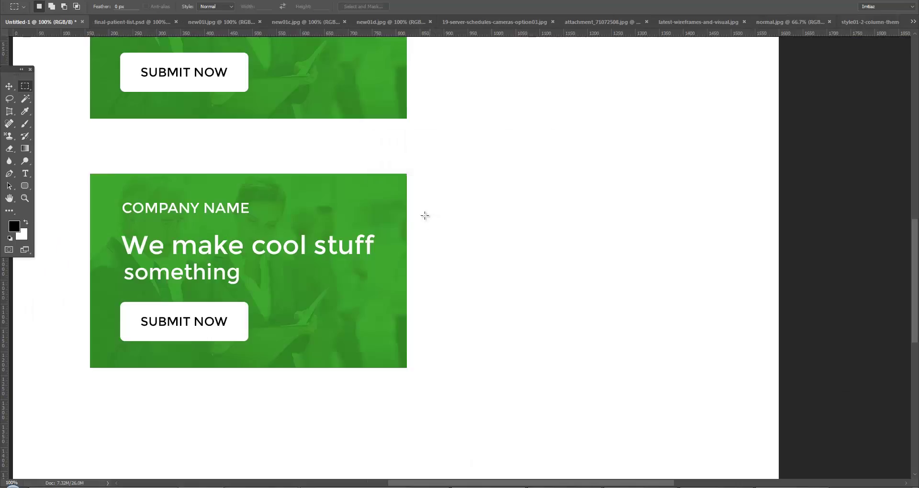
{"action": "key", "text": "F7"}
{"action": "left_click_drag", "start_coordinate": [728, 273], "coordinate": [736, 284]}
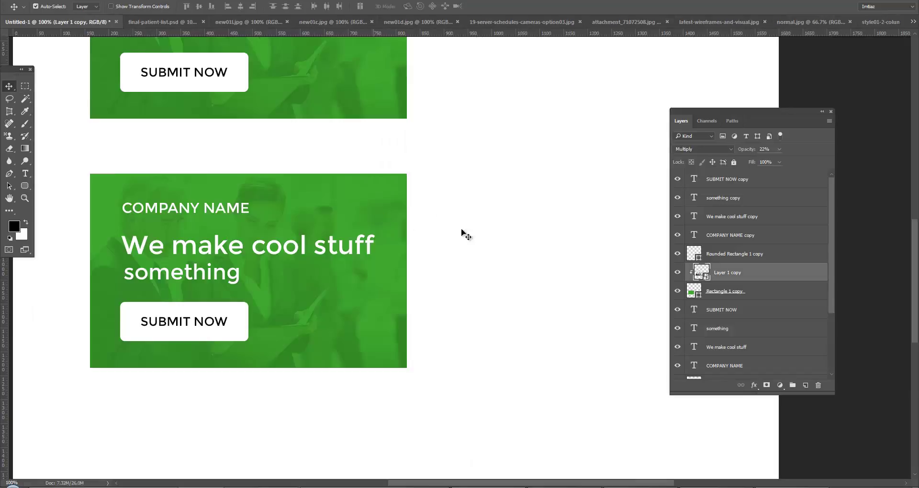
{"action": "key", "text": "ctrl+v"}
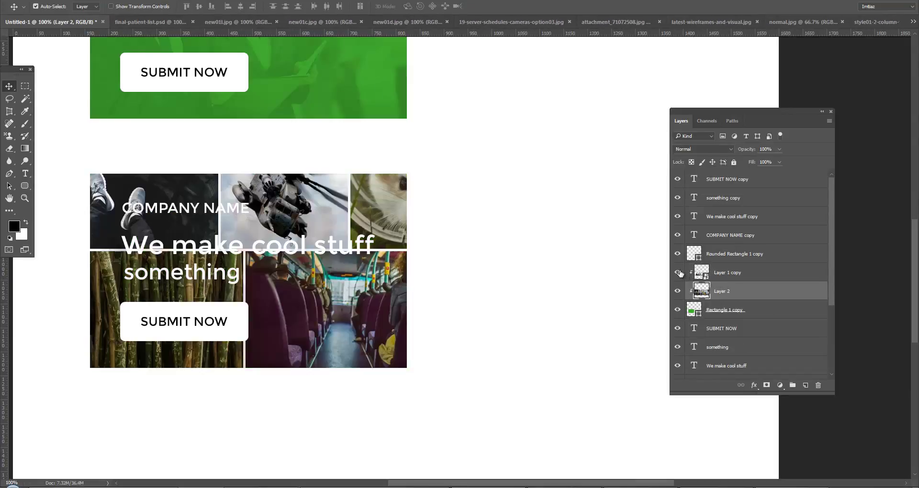
Hide the old faded banner photo and convert collage Layer 2 into a smart object.
{"action": "left_click", "coordinate": [717, 274]}
{"action": "left_click", "coordinate": [677, 272]}
{"action": "left_click", "coordinate": [728, 292]}
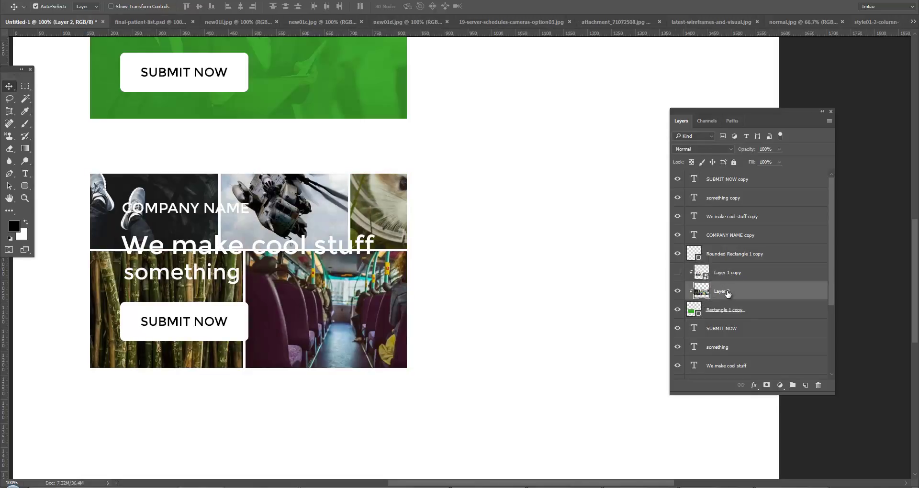
{"action": "right_click", "coordinate": [728, 292]}
{"action": "left_click", "coordinate": [776, 162]}
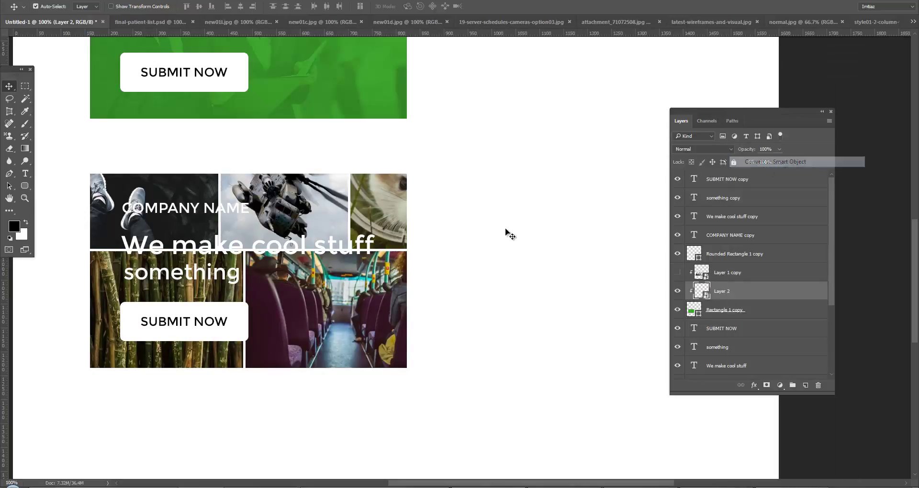
Set Layer 2 to Luminosity blending and start Free Transform, zoomed out to see it all.
{"action": "left_click", "coordinate": [708, 149]}
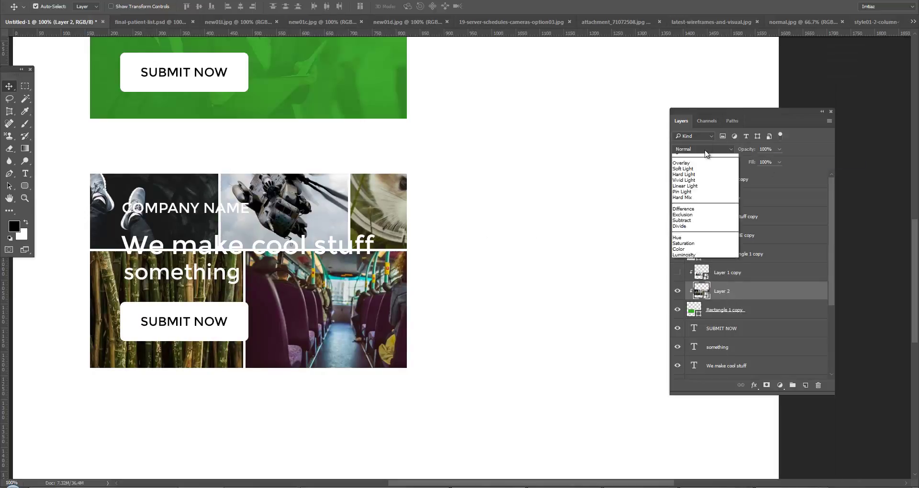
{"action": "left_click", "coordinate": [711, 336]}
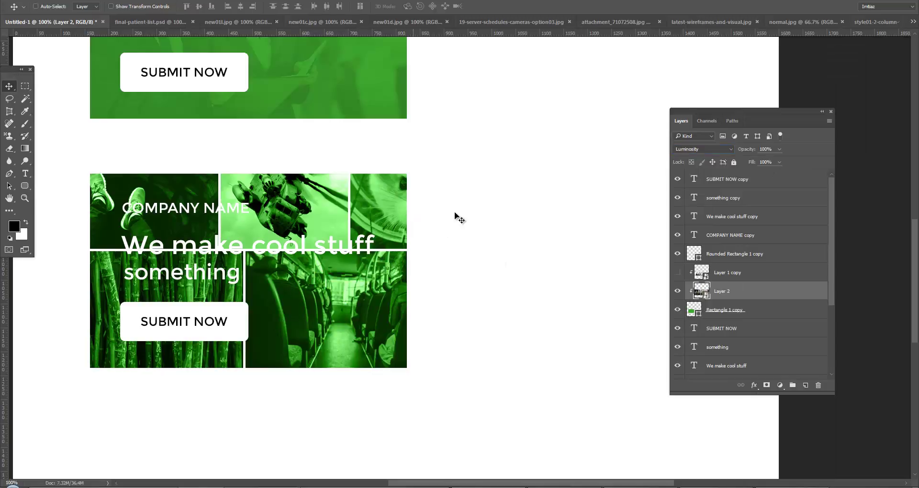
{"action": "key", "text": "ctrl+t"}
{"action": "left_click", "coordinate": [404, 236], "text": "alt"}
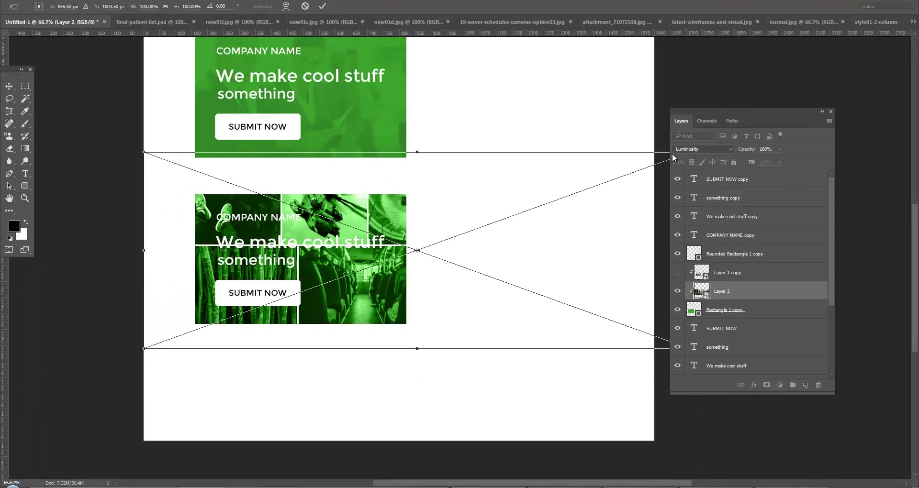
Shrink and move the photo collage over the lower banner.
{"action": "left_click_drag", "start_coordinate": [631, 167], "coordinate": [565, 171]}
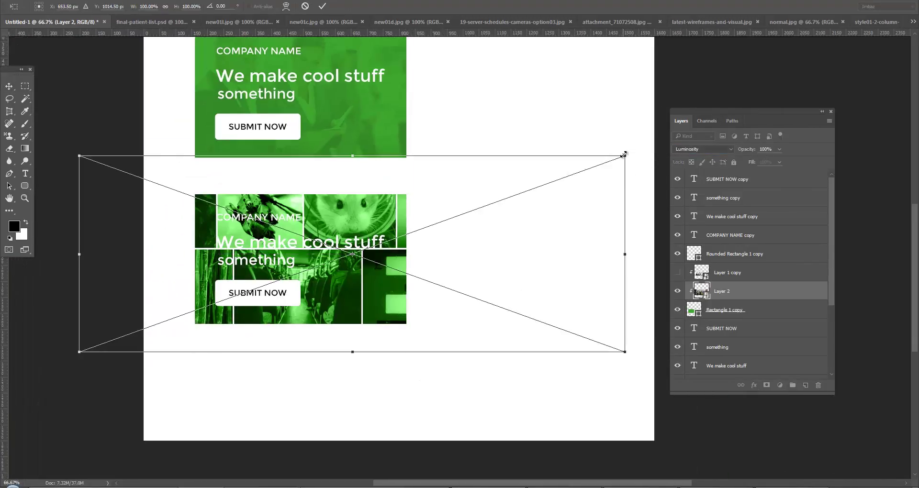
{"action": "left_click_drag", "start_coordinate": [625, 154], "coordinate": [529, 205]}
{"action": "left_click_drag", "start_coordinate": [461, 260], "coordinate": [454, 262]}
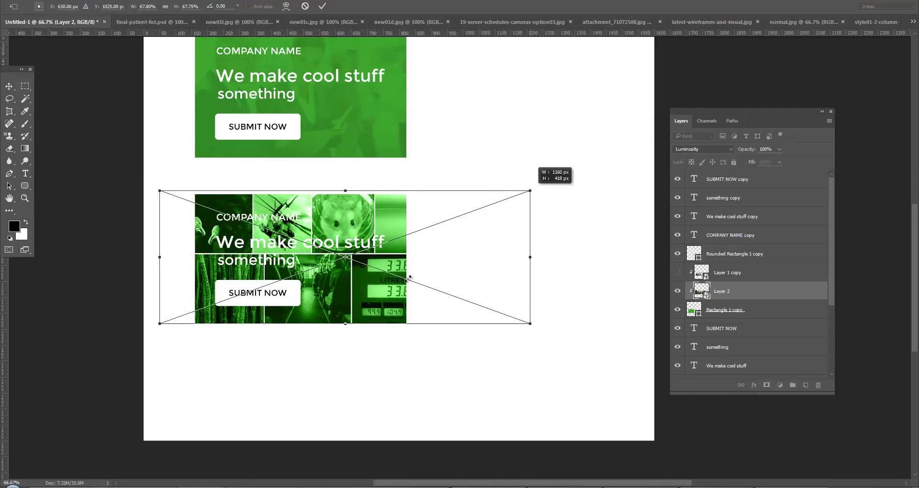
{"action": "key", "text": "Return"}
{"action": "left_click_drag", "start_coordinate": [406, 286], "coordinate": [390, 286]}
Narrow the collage from its right side to fit the banner width.
{"action": "key", "text": "ctrl+t"}
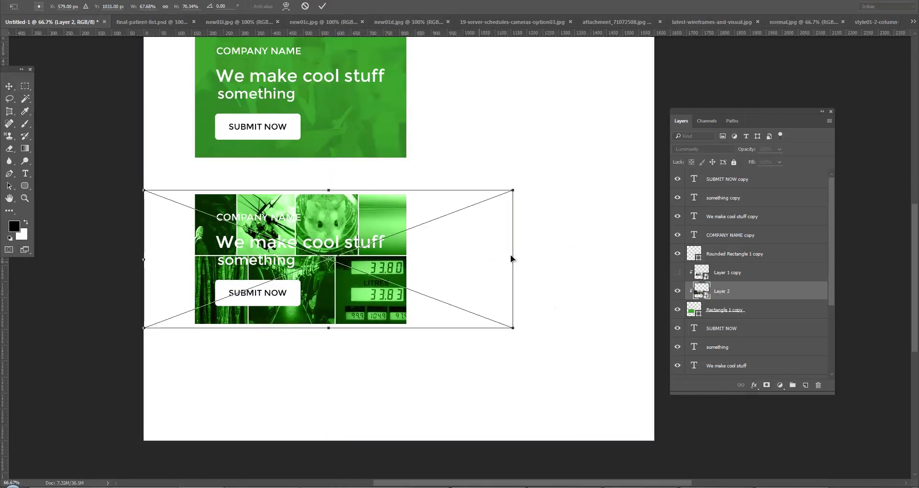
{"action": "left_click_drag", "start_coordinate": [513, 259], "coordinate": [470, 259]}
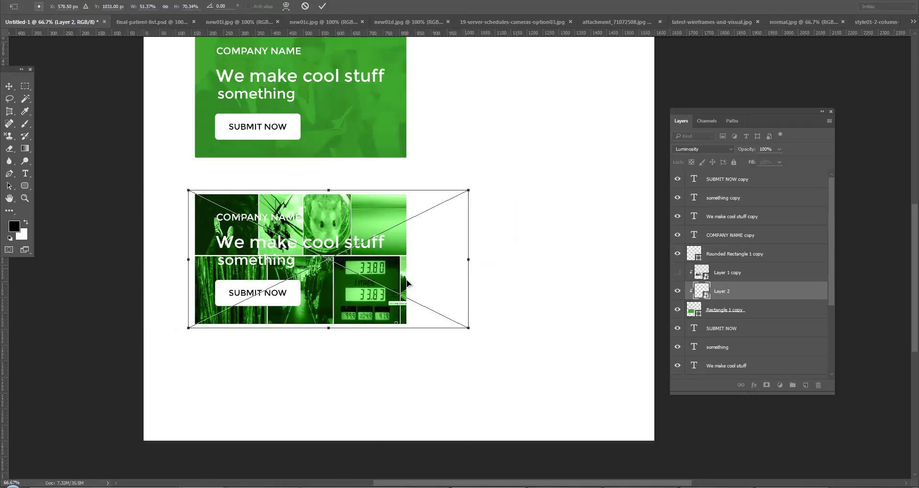
{"action": "key", "text": "Return"}
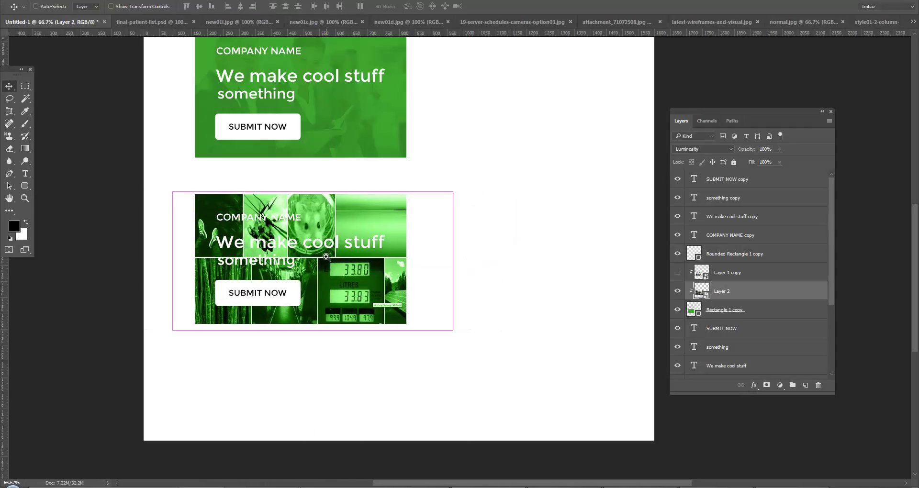
{"action": "scroll", "coordinate": [327, 260], "scroll_direction": "up", "scroll_amount": 1}
{"action": "left_click", "coordinate": [523, 287], "text": "ctrl"}
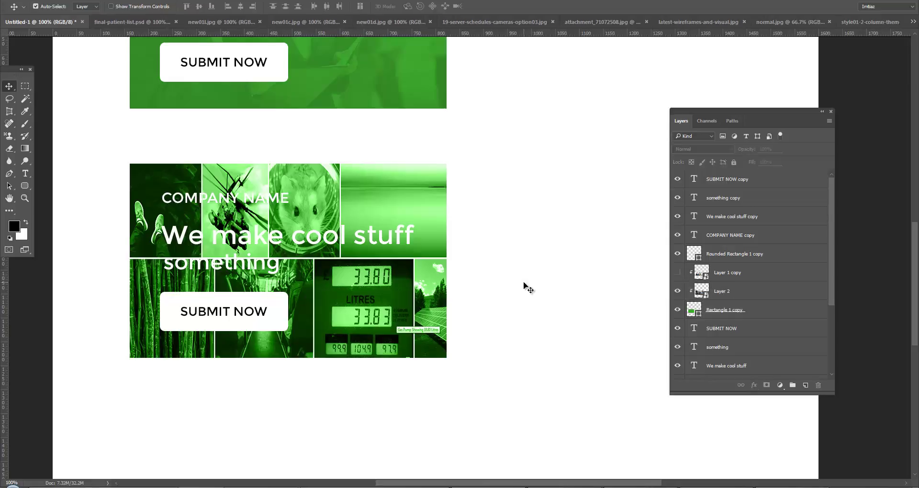
After checking the Dribbble reference, fade the collage to about 11% opacity.
{"action": "key", "text": "alt+Tab"}
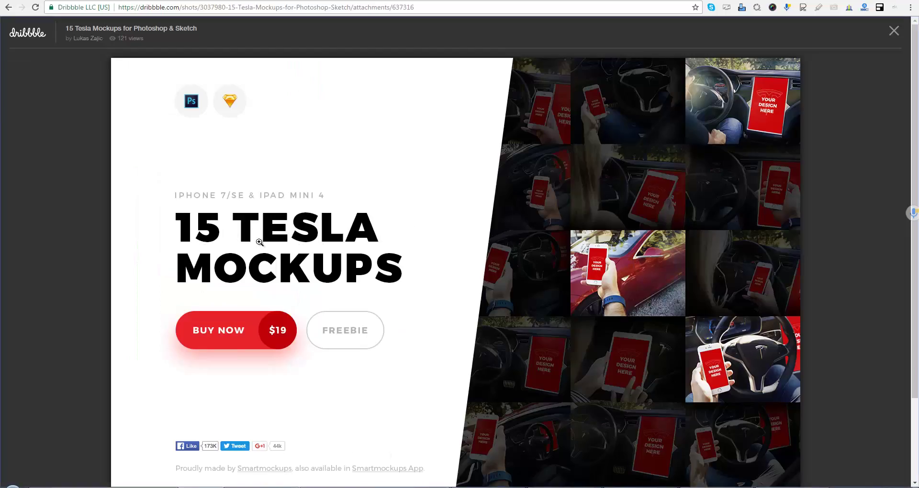
{"action": "key", "text": "alt+Tab"}
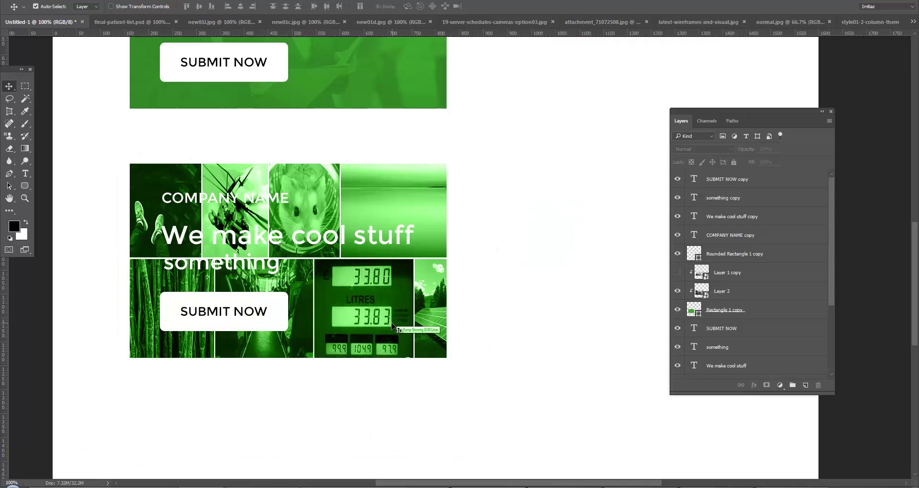
{"action": "left_click", "coordinate": [388, 211]}
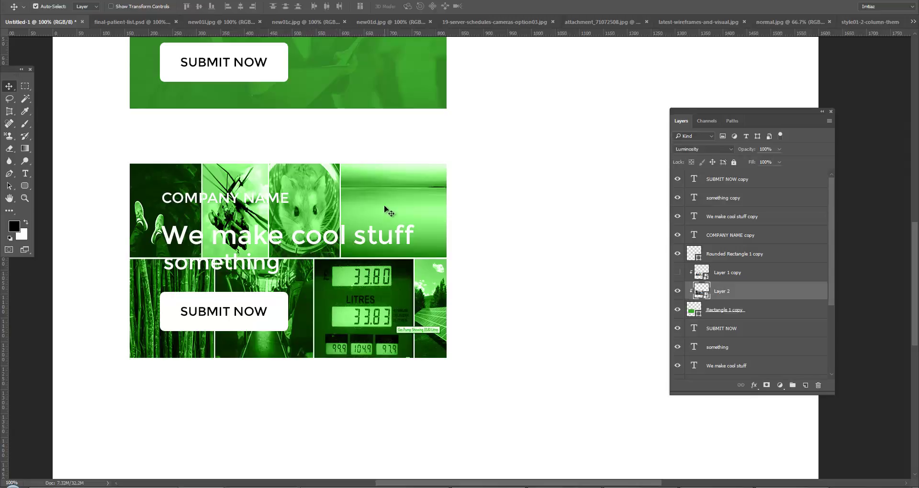
{"action": "key", "text": "2"}
{"action": "key", "text": "2"}
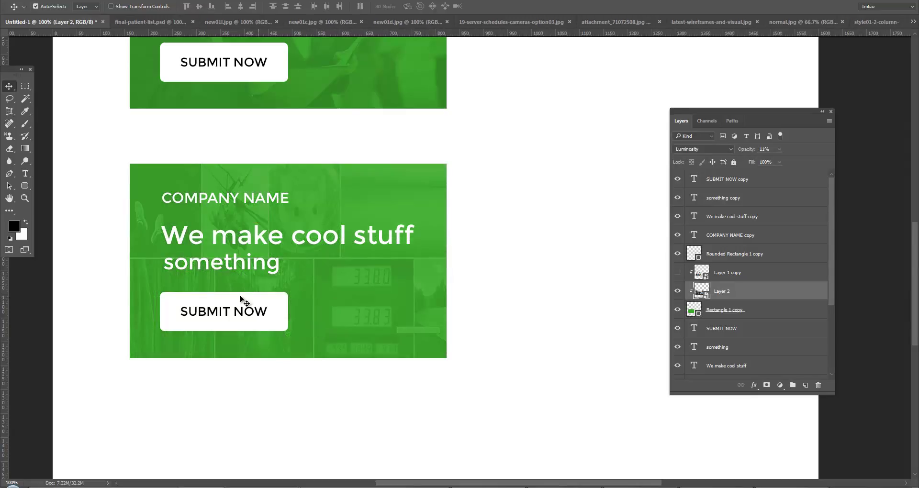
Make the whole headline Bold and All Caps.
{"action": "key", "text": "t"}
{"action": "left_click", "coordinate": [365, 243]}
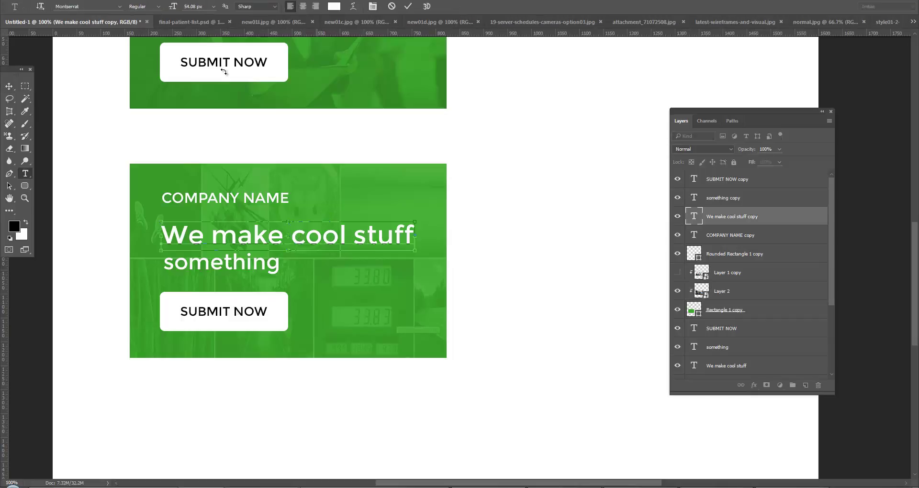
{"action": "key", "text": "ctrl+a"}
{"action": "left_click", "coordinate": [158, 6]}
{"action": "left_click", "coordinate": [144, 24]}
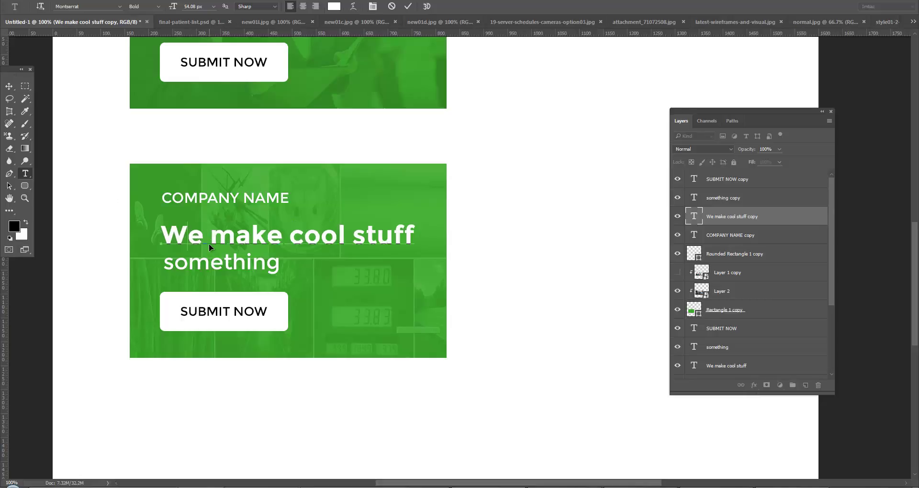
{"action": "key", "text": "ctrl+shift+k"}
{"action": "key", "text": "ctrl+Return"}
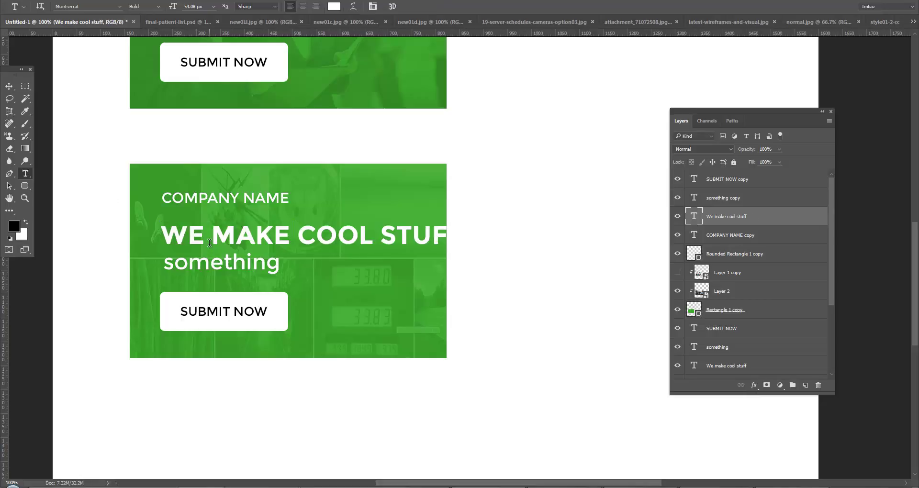
Move the 'something' line down behind SUBMIT NOW and trim the headline to WE MAKE.
{"action": "key", "text": "v"}
{"action": "left_click_drag", "start_coordinate": [238, 268], "coordinate": [239, 313]}
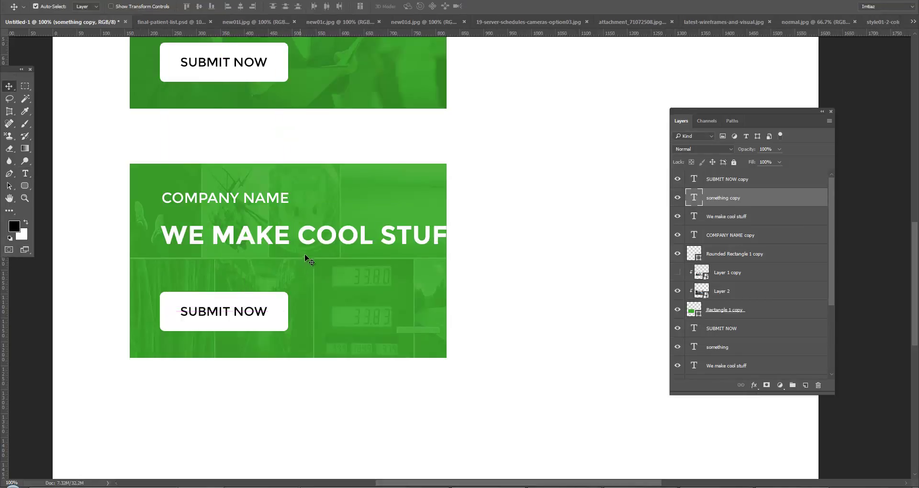
{"action": "key", "text": "t"}
{"action": "left_click_drag", "start_coordinate": [291, 235], "coordinate": [482, 256]}
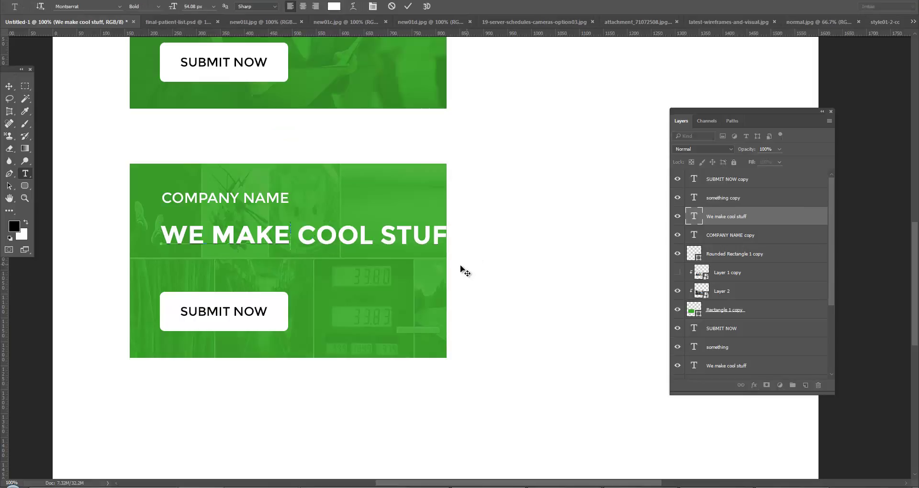
{"action": "key", "text": "BackSpace"}
{"action": "key", "text": "ctrl+Return"}
Duplicate WE MAKE below itself and retype the copy as COOL STUFF.
{"action": "key", "text": "v"}
{"action": "mouse_move", "coordinate": [256, 233]}
{"action": "left_mouse_down"}
{"action": "mouse_move", "coordinate": [257, 220]}
{"action": "mouse_move", "coordinate": [258, 251]}
{"action": "left_mouse_up"}
{"action": "key", "text": "t"}
{"action": "triple_click", "coordinate": [248, 257]}
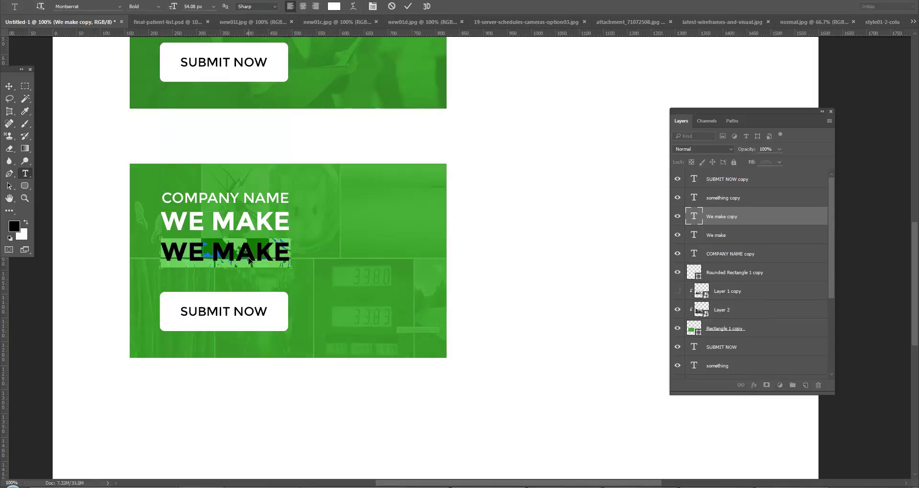
{"action": "type", "text": "COOL STUFF"}
{"action": "left_click", "coordinate": [12, 87]}
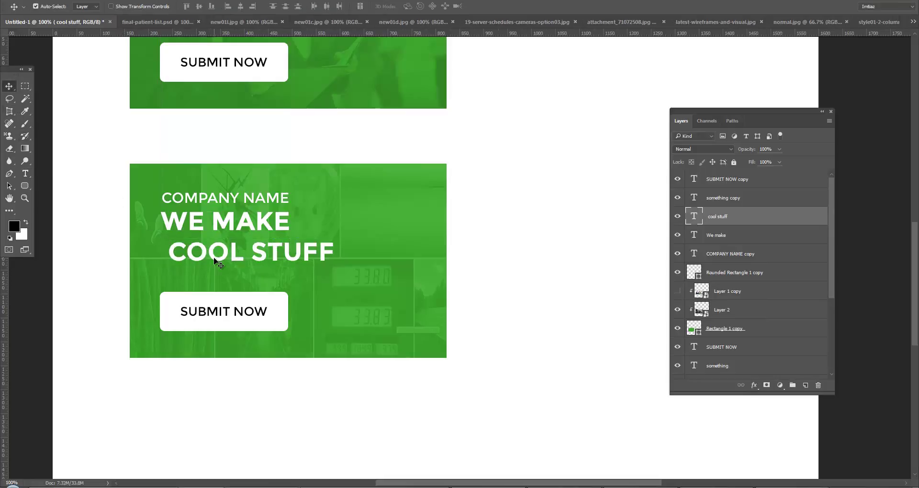
Align COOL STUFF flush left under WE MAKE and enlarge it to about 143%.
{"action": "left_click_drag", "start_coordinate": [214, 259], "coordinate": [207, 256]}
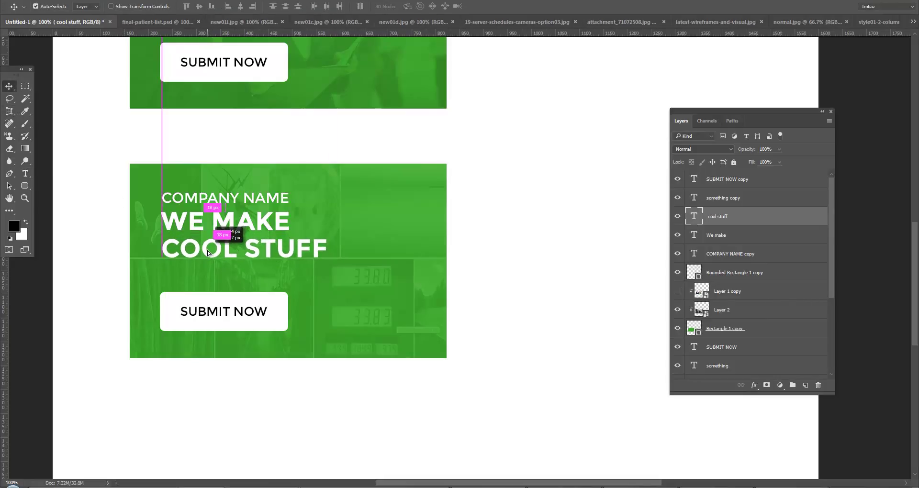
{"action": "key", "text": "ctrl+t"}
{"action": "left_click_drag", "start_coordinate": [328, 265], "coordinate": [401, 276]}
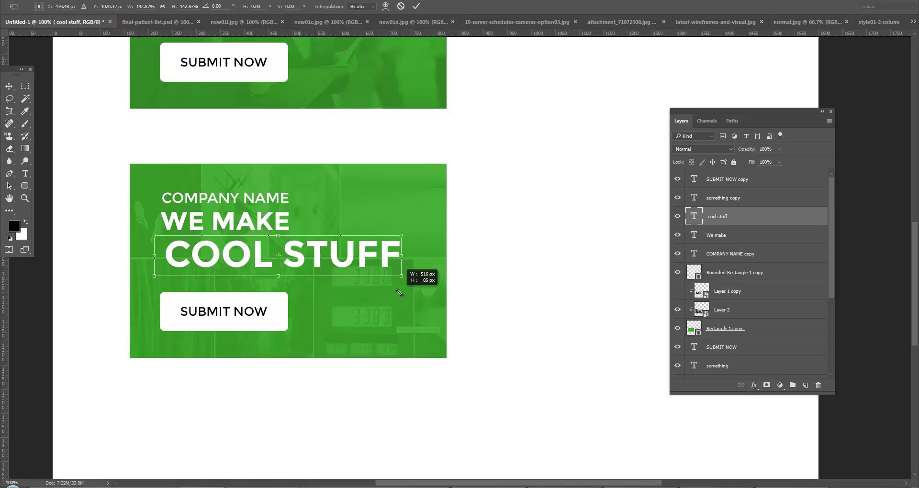
{"action": "key", "text": "Return"}
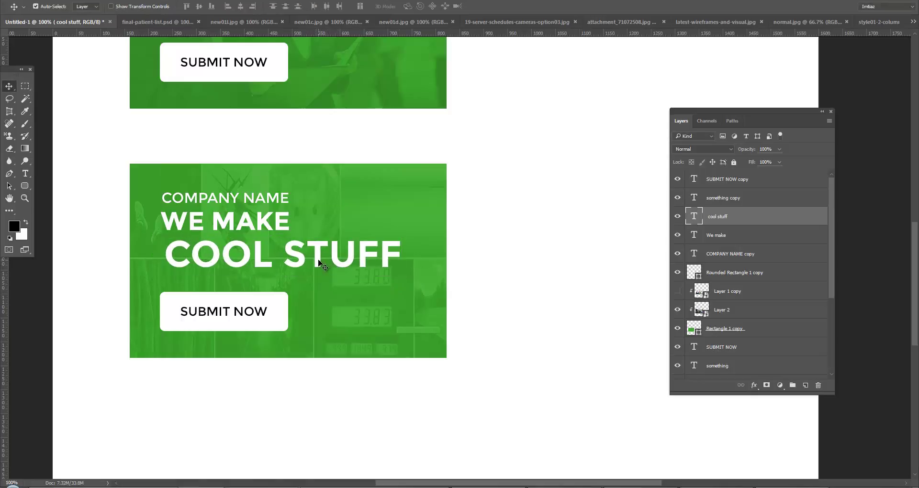
Enlarge WE MAKE to about 127%, then select both headline lines.
{"action": "left_click", "coordinate": [291, 233]}
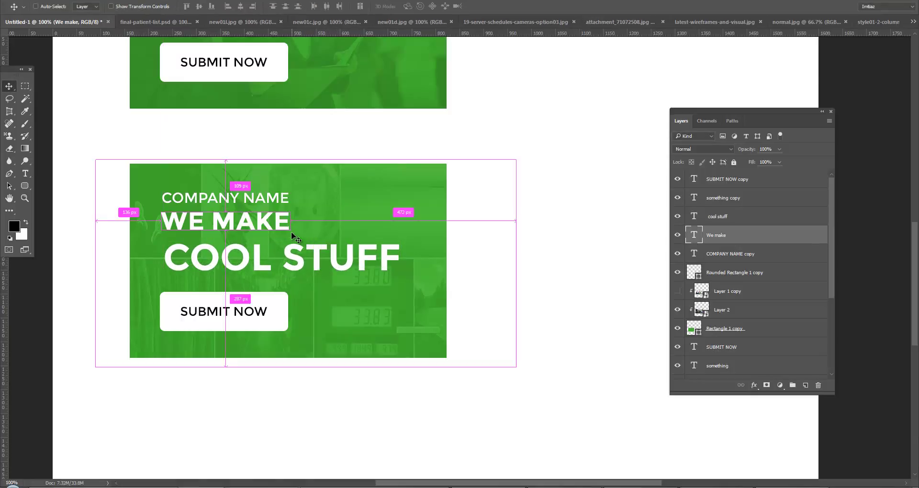
{"action": "key", "text": "ctrl+t"}
{"action": "left_click_drag", "start_coordinate": [290, 231], "coordinate": [336, 247]}
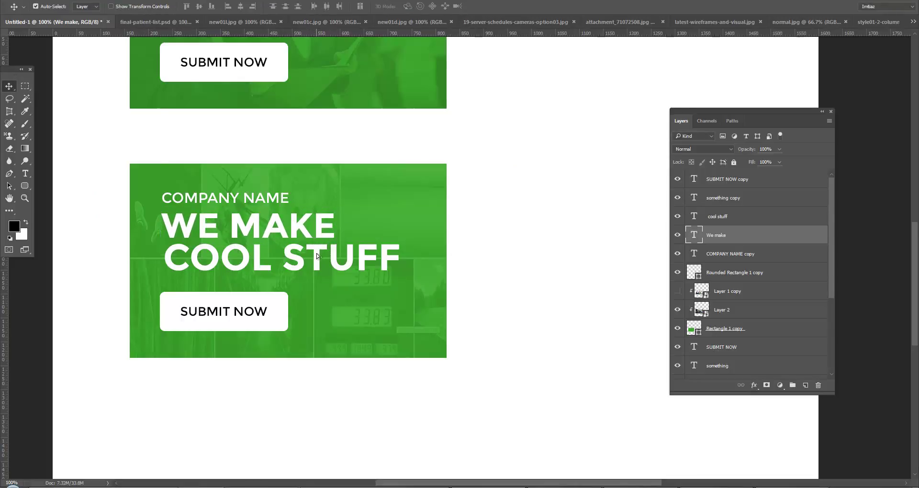
{"action": "left_click", "coordinate": [316, 252], "text": "shift"}
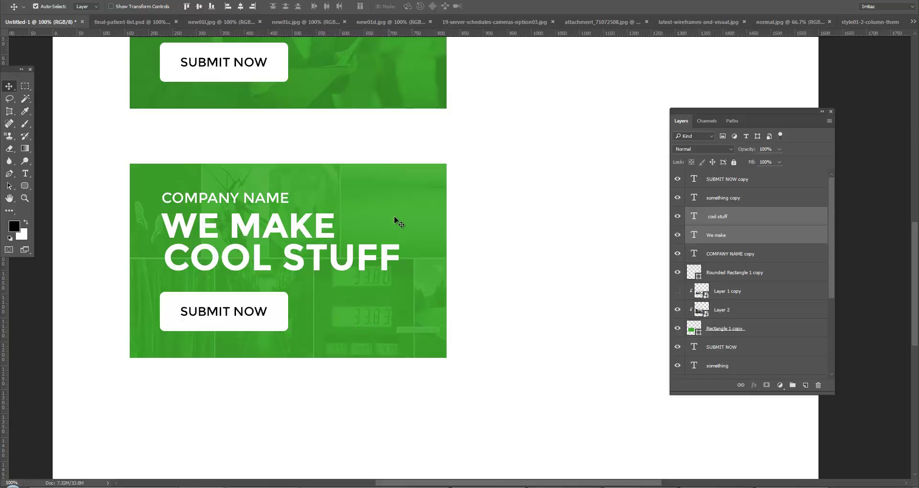
Fill the lower banner's background rectangle with dark grey #262626.
{"action": "key", "text": "alt+Tab"}
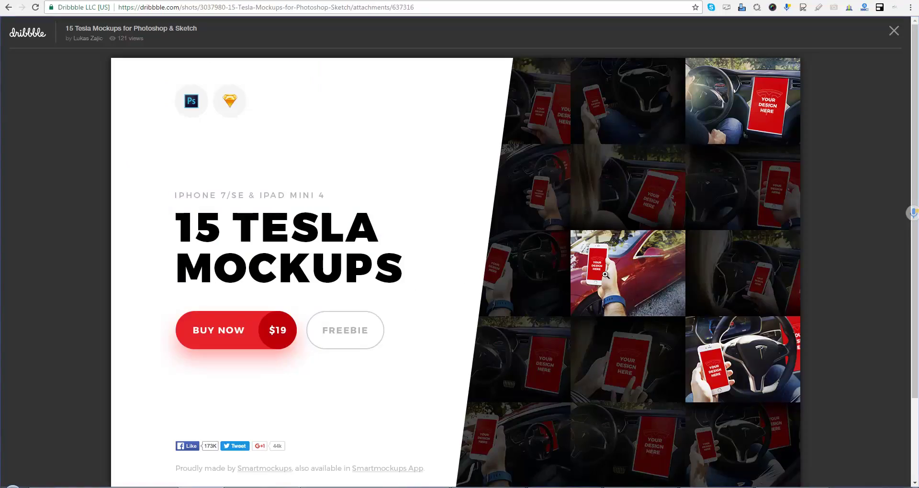
{"action": "key", "text": "alt+Tab"}
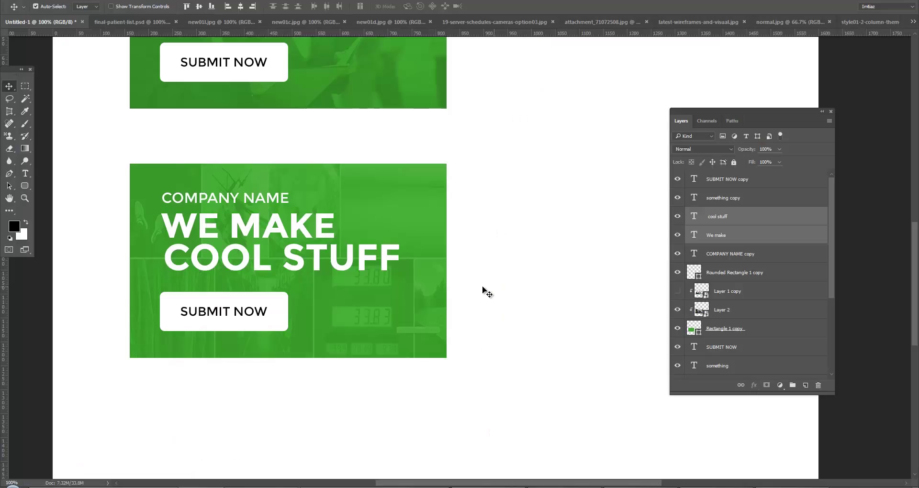
{"action": "left_click", "coordinate": [395, 203]}
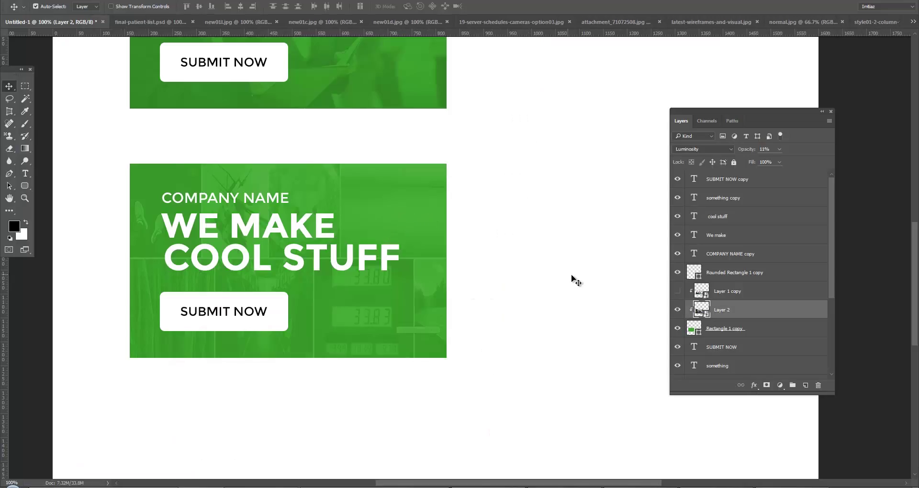
{"action": "left_click", "coordinate": [747, 328]}
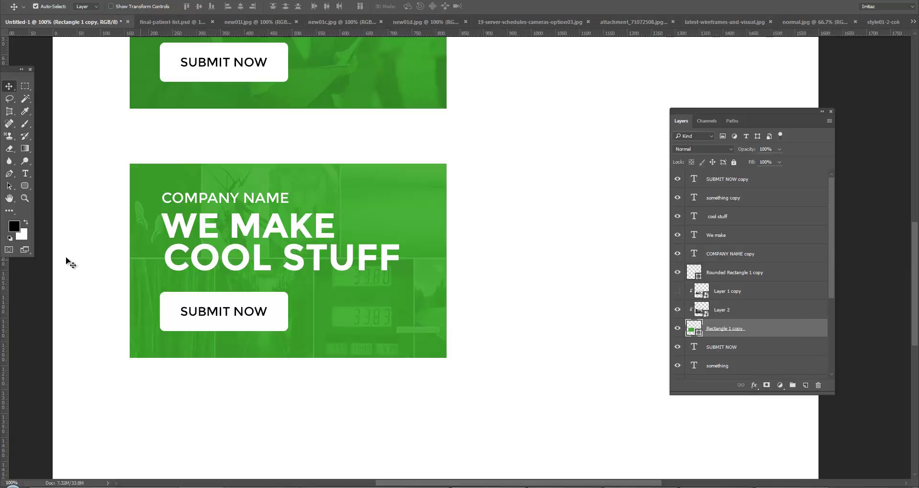
{"action": "left_click", "coordinate": [14, 234]}
{"action": "left_click_drag", "start_coordinate": [539, 302], "coordinate": [512, 299]}
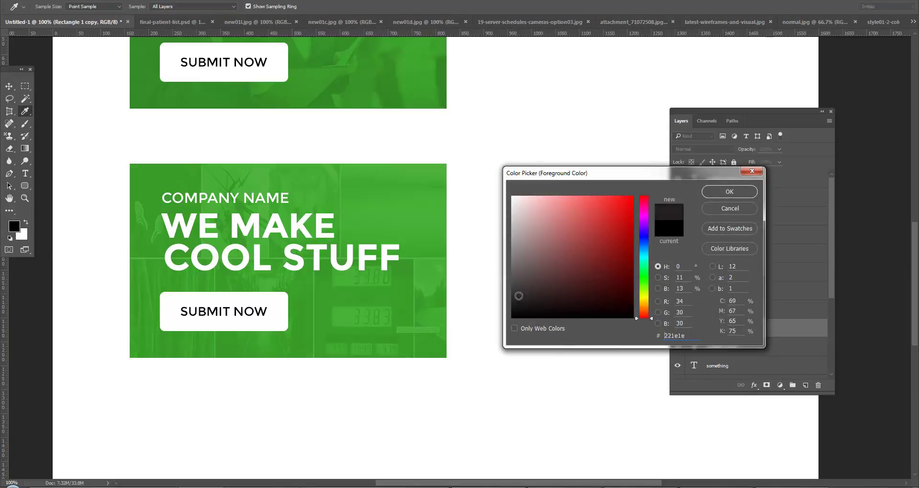
{"action": "key", "text": "Return"}
{"action": "key", "text": "v"}
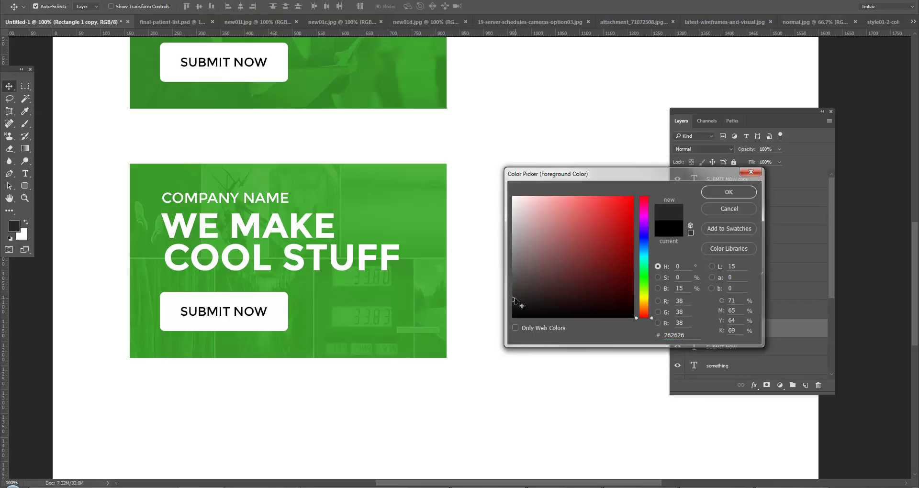
{"action": "key", "text": "alt+BackSpace"}
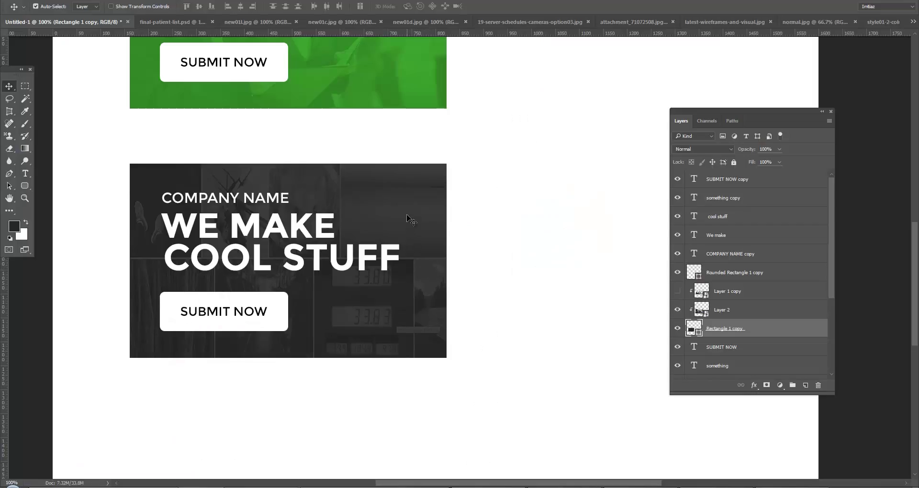
Set the collage Layer 2 blend mode from Luminosity to Normal.
{"action": "left_click", "coordinate": [410, 216]}
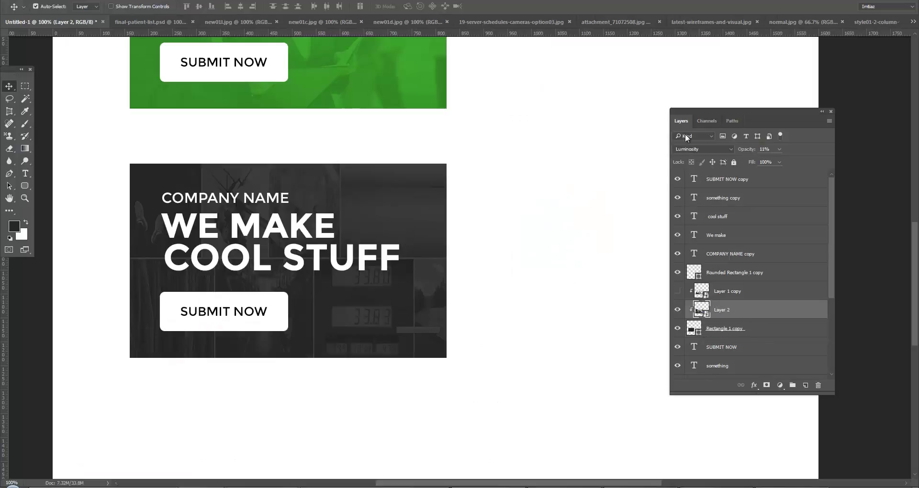
{"action": "left_click", "coordinate": [691, 149]}
{"action": "left_click", "coordinate": [691, 152]}
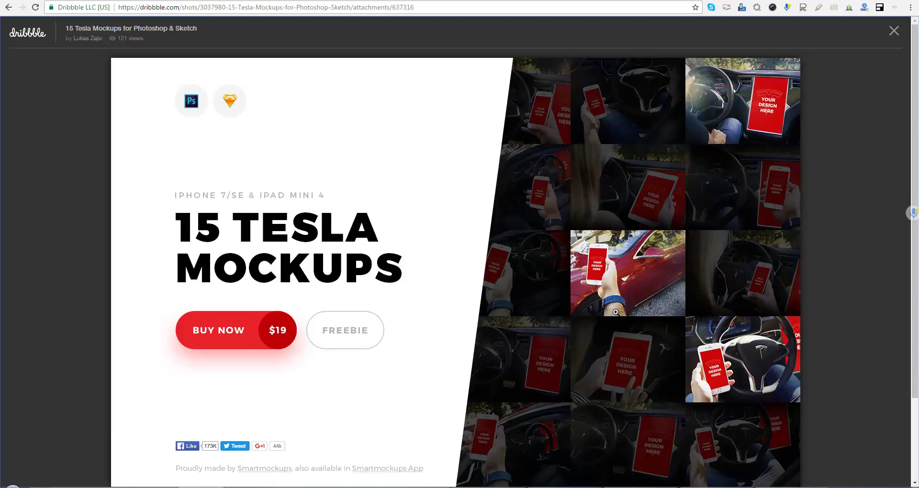
Hide the top banner's Layer 1 photo texture, leaving flat green.
{"action": "scroll", "coordinate": [570, 287], "scroll_direction": "down", "scroll_amount": 1}
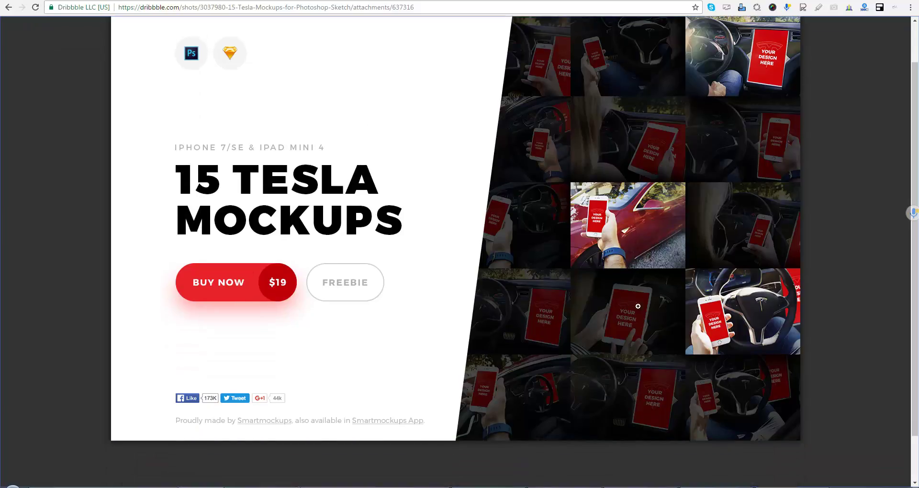
{"action": "key", "text": "alt+Tab"}
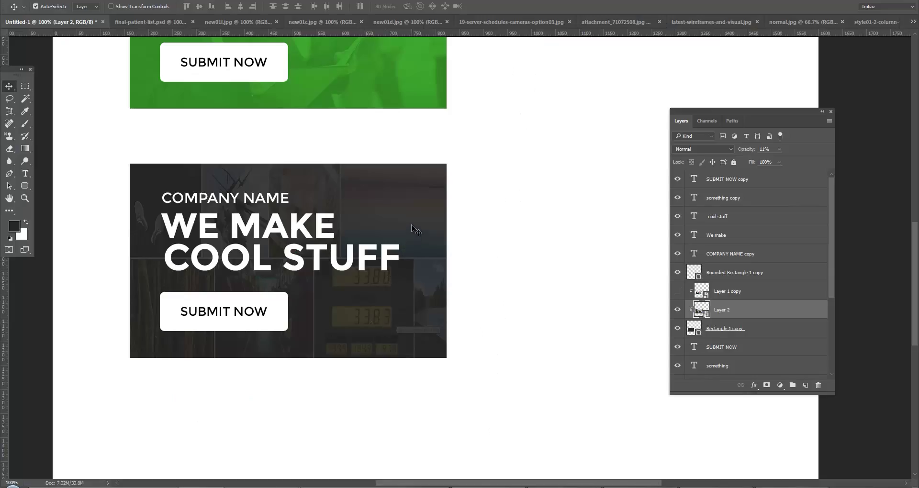
{"action": "left_click", "coordinate": [745, 328]}
{"action": "left_click", "coordinate": [428, 96]}
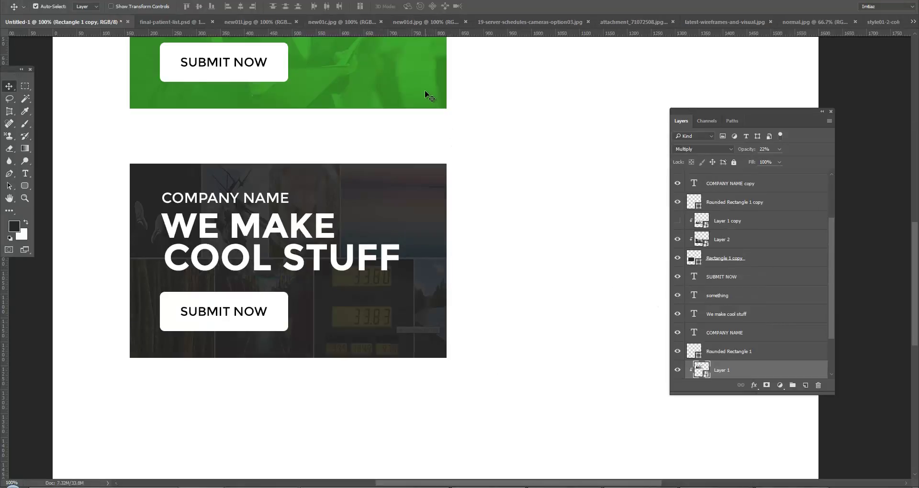
{"action": "left_click", "coordinate": [678, 371]}
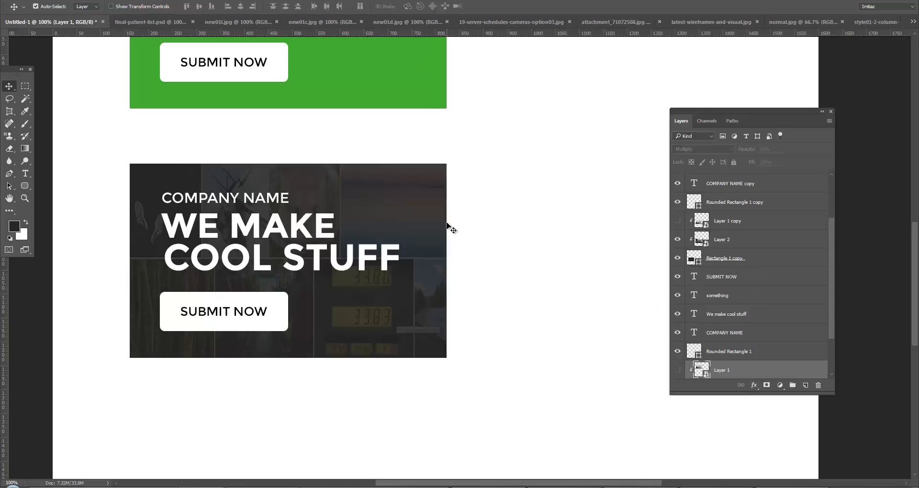
Sample the top banner's green as foreground colour and select collage Layer 2.
{"action": "key", "text": "i"}
{"action": "left_click", "coordinate": [398, 88]}
{"action": "key", "text": "v"}
{"action": "left_click", "coordinate": [434, 202]}
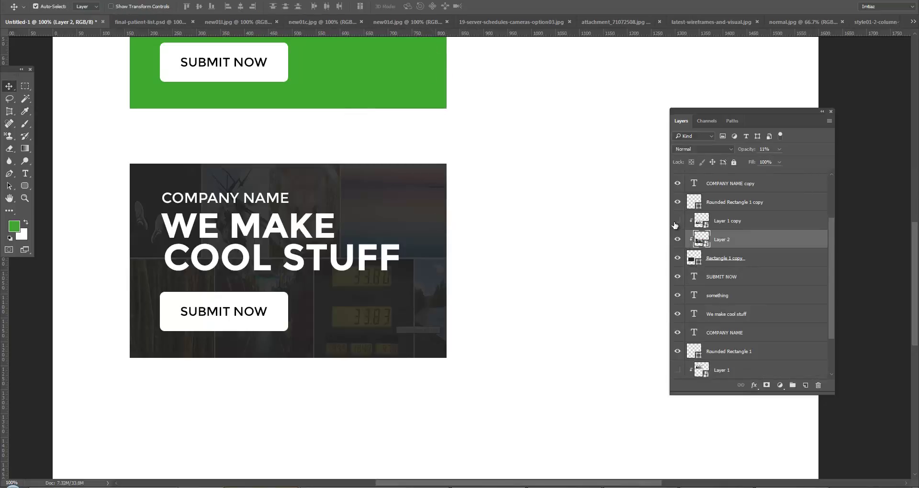
Fill the Rectangle 1 copy background with the darker green #2c901c.
{"action": "left_click", "coordinate": [707, 266]}
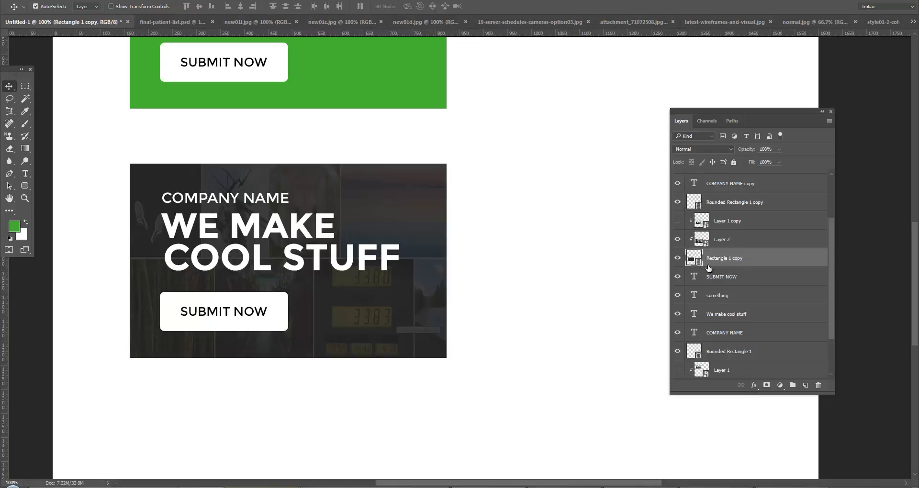
{"action": "key", "text": "alt+BackSpace"}
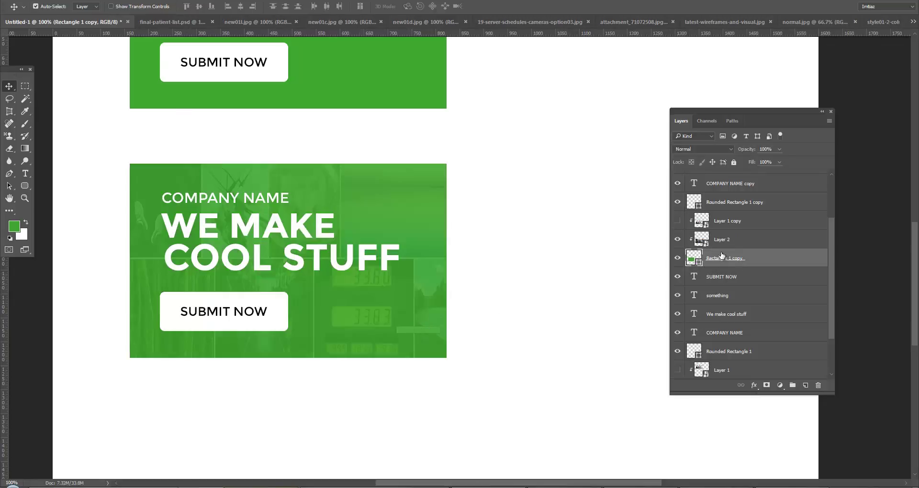
{"action": "left_click", "coordinate": [15, 227]}
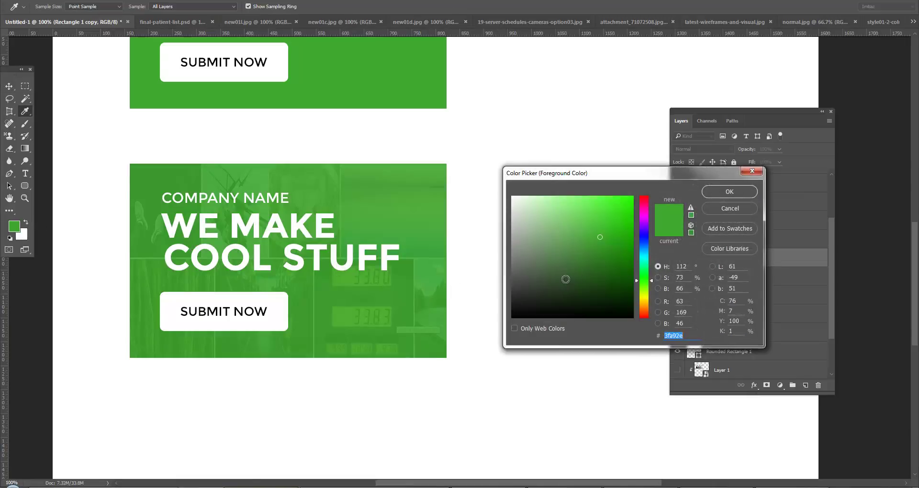
{"action": "left_click_drag", "start_coordinate": [606, 251], "coordinate": [610, 249]}
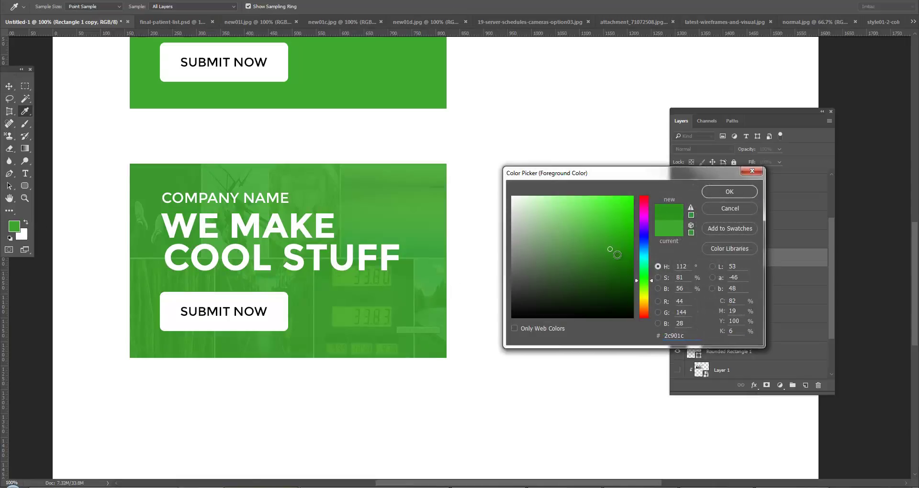
{"action": "key", "text": "Return"}
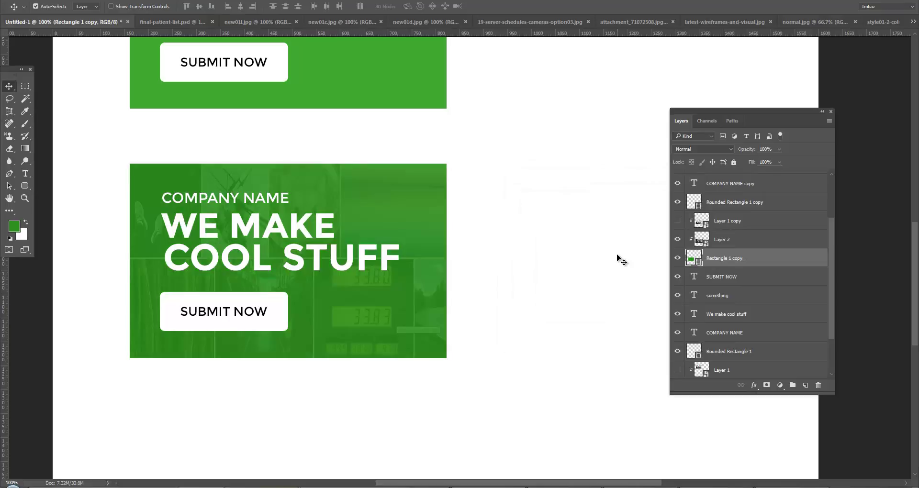
{"action": "left_click", "coordinate": [419, 234]}
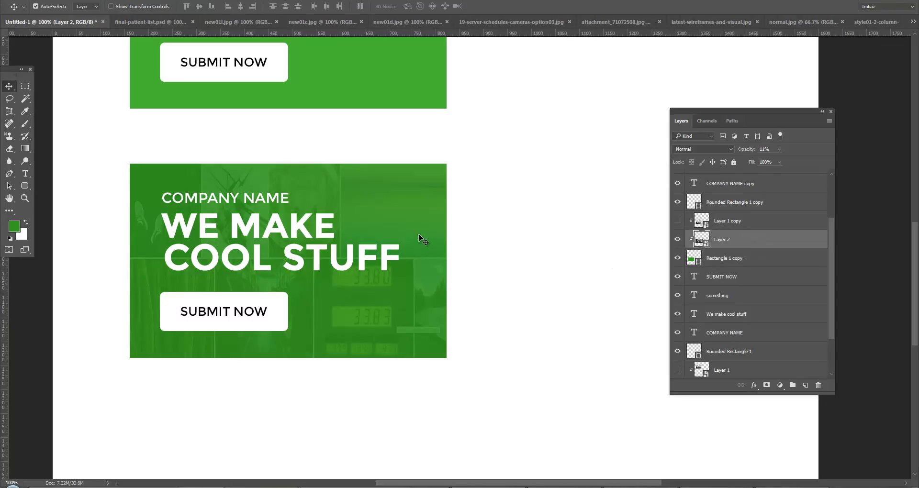
Set the collage photo layer Layer 2 to 50% opacity.
{"action": "key", "text": "5"}
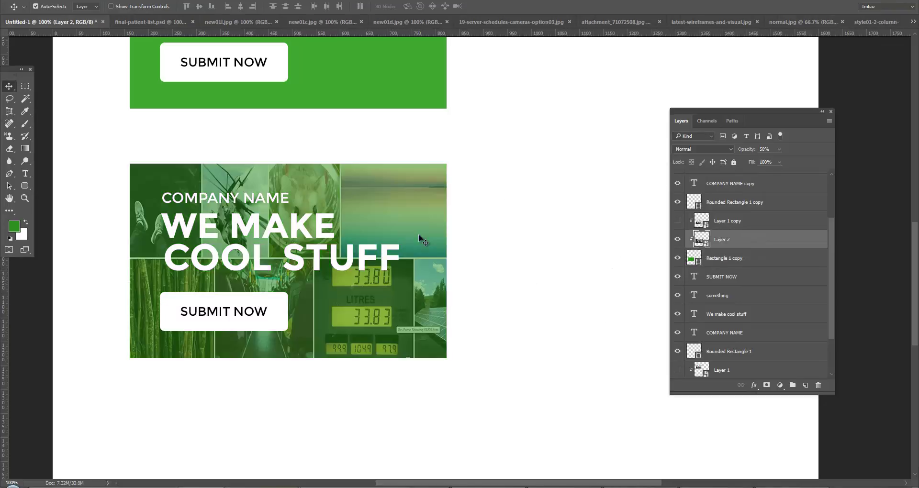
{"action": "key", "text": "0"}
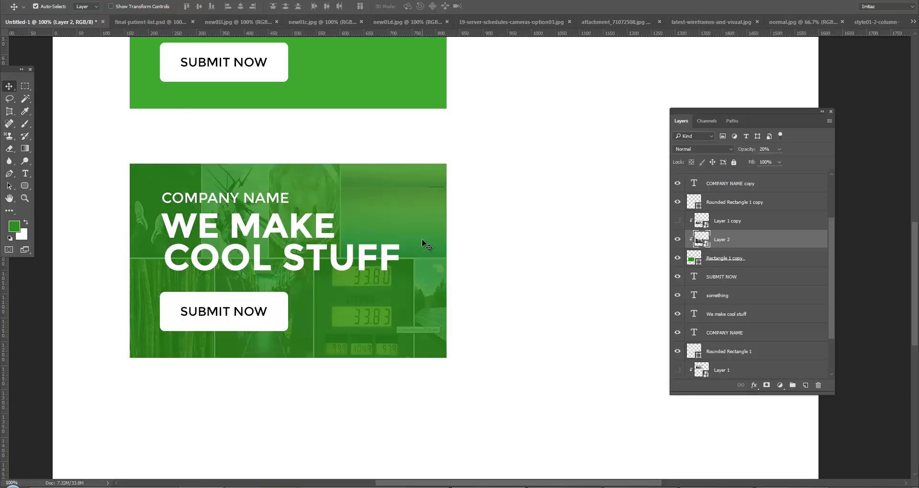
{"action": "key", "text": "1"}
{"action": "key", "text": "5"}
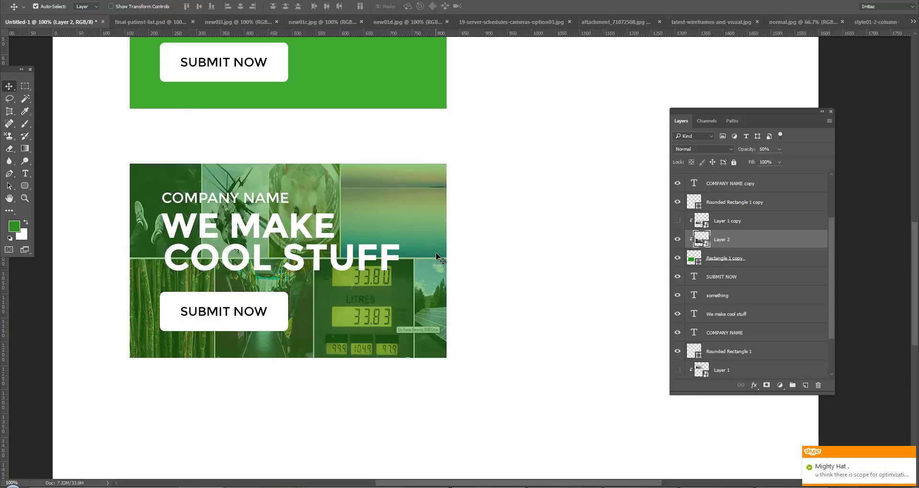
{"action": "key", "text": "ctrl"}
{"action": "key", "text": "ctrl"}
{"action": "key", "text": "ctrl+u"}
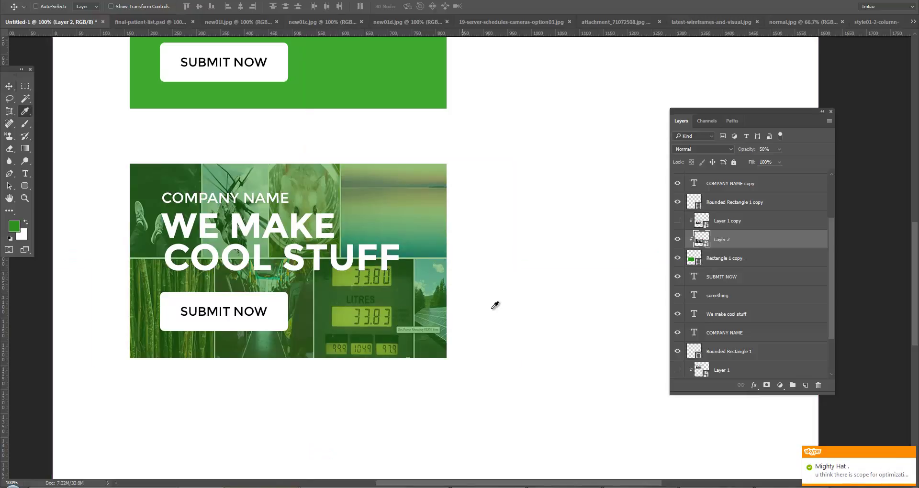
Colorize the collage with Hue/Saturation at hue 68, saturation 72, lightness -81.
{"action": "left_click_drag", "start_coordinate": [485, 110], "coordinate": [571, 125]}
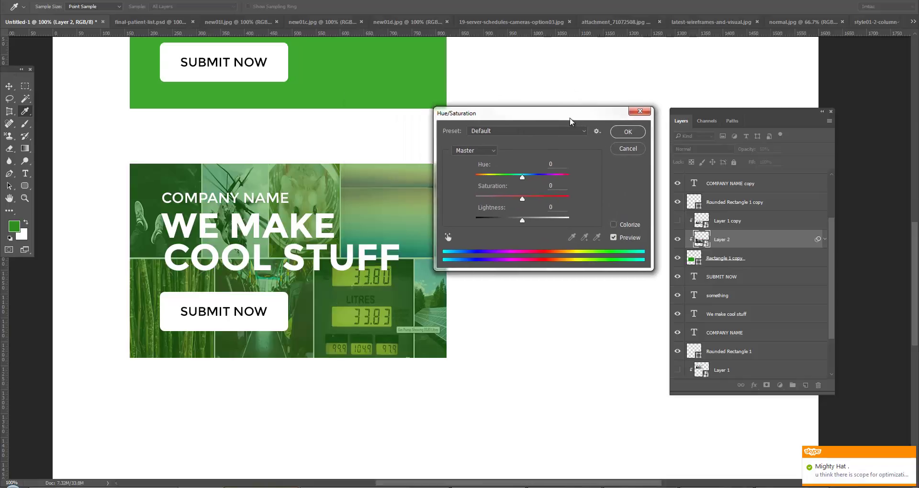
{"action": "left_click", "coordinate": [616, 226]}
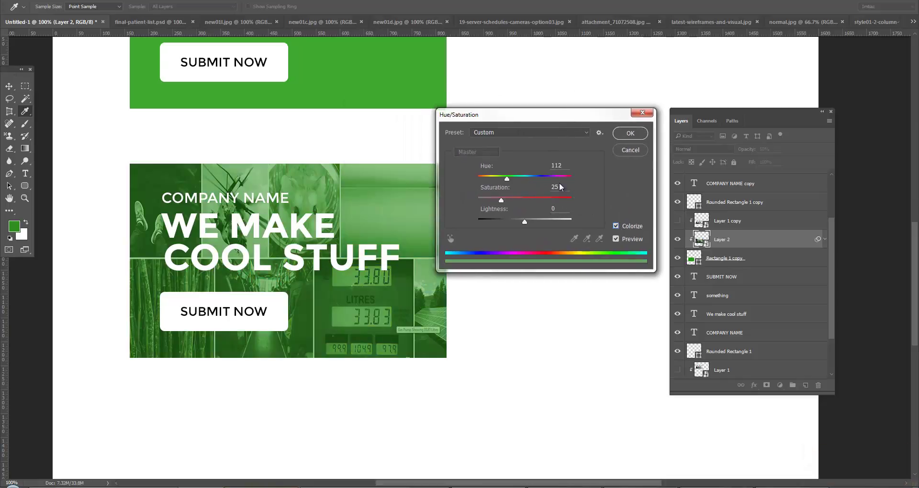
{"action": "mouse_move", "coordinate": [561, 182]}
{"action": "left_mouse_down"}
{"action": "mouse_move", "coordinate": [519, 183]}
{"action": "mouse_move", "coordinate": [546, 201]}
{"action": "mouse_move", "coordinate": [495, 178]}
{"action": "left_mouse_up"}
{"action": "left_click_drag", "start_coordinate": [525, 222], "coordinate": [488, 224]}
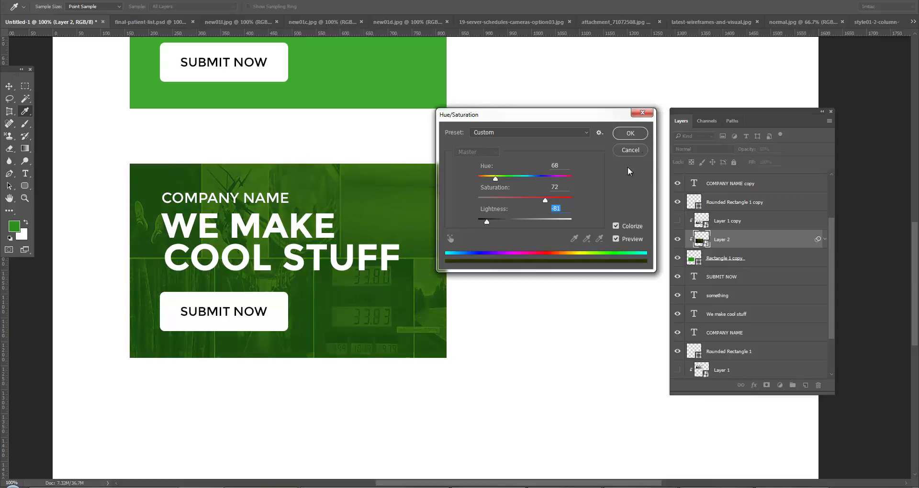
{"action": "left_click", "coordinate": [630, 134]}
Show Layer 1's faint photo texture behind the top Rectangle 1 banner again.
{"action": "key", "text": "v"}
{"action": "scroll", "coordinate": [422, 192], "scroll_direction": "up", "scroll_amount": 3}
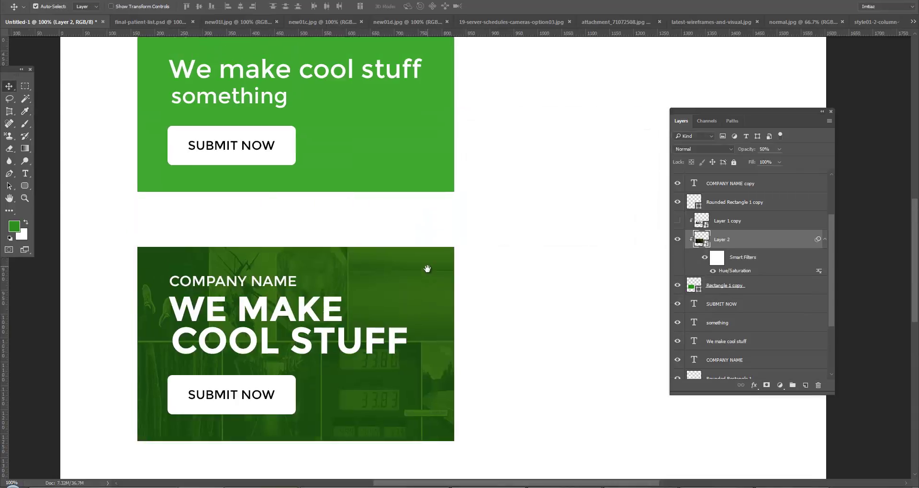
{"action": "left_click", "coordinate": [407, 177]}
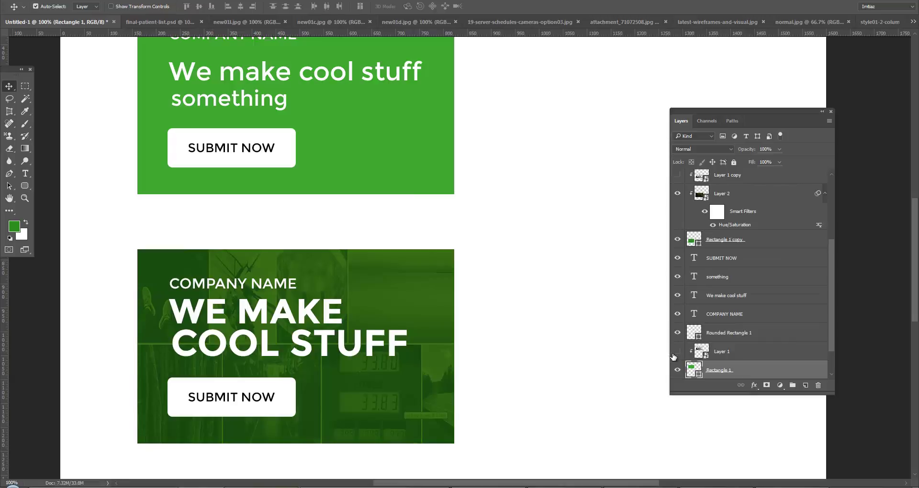
{"action": "left_click", "coordinate": [678, 351]}
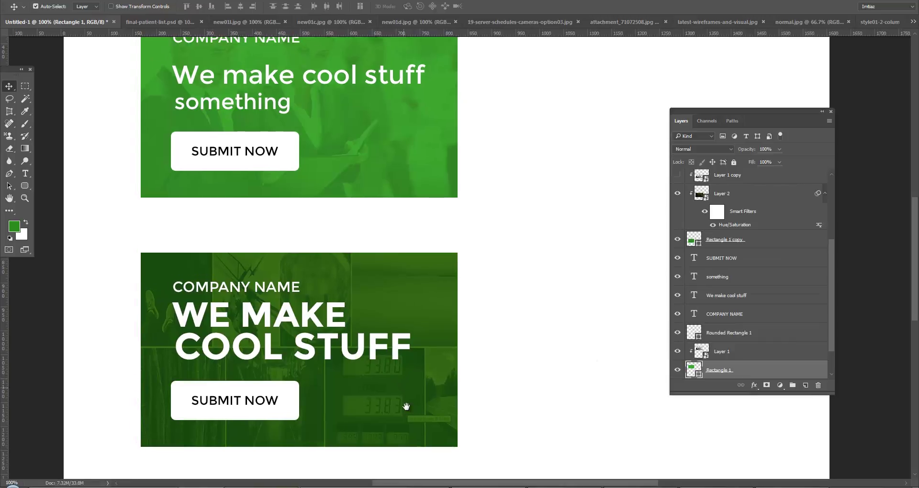
Frame both banners and compare them with the Dribbble reference page.
{"action": "mouse_move", "coordinate": [359, 327]}
{"action": "left_mouse_down"}
{"action": "mouse_move", "coordinate": [372, 368]}
{"action": "mouse_move", "coordinate": [391, 211]}
{"action": "left_mouse_up"}
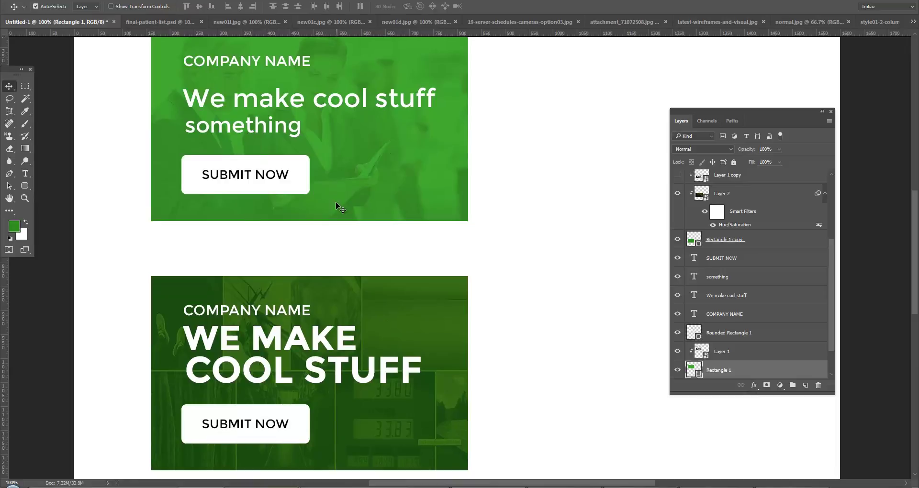
{"action": "left_click_drag", "start_coordinate": [392, 365], "coordinate": [393, 337]}
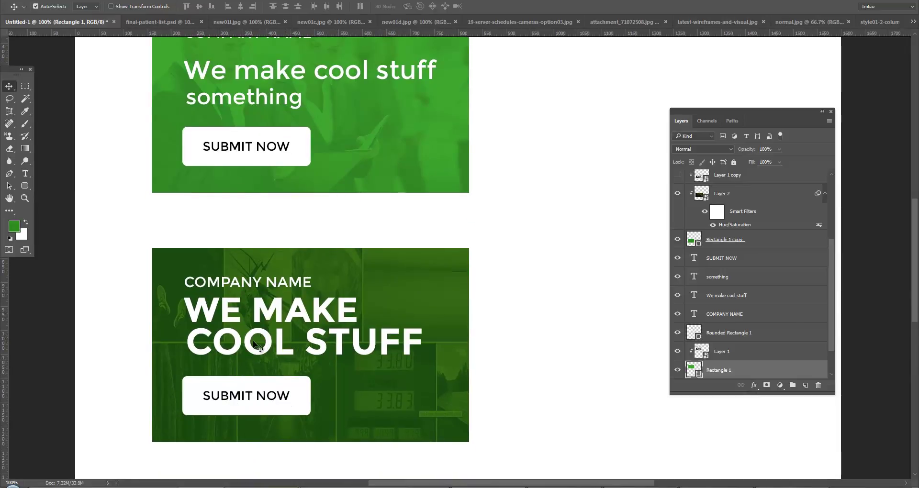
{"action": "key", "text": "alt+Tab"}
{"action": "key", "text": "alt+Tab"}
{"action": "key", "text": "alt+Tab"}
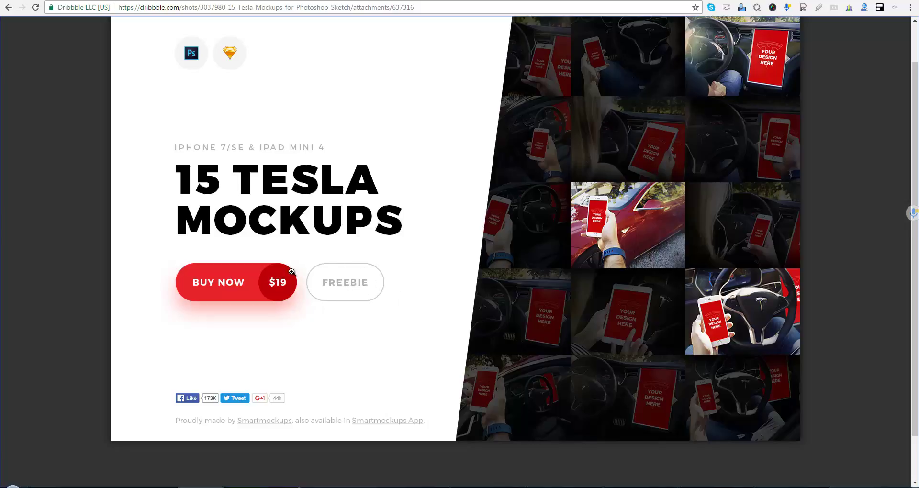
{"action": "key", "text": "alt+Tab"}
{"action": "key", "text": "alt+Tab"}
{"action": "key", "text": "alt+Tab"}
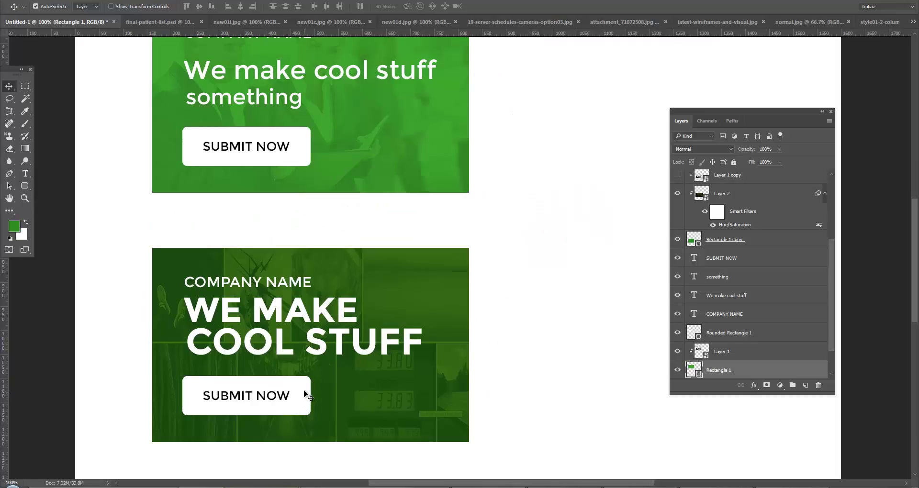
Set the SUBMIT NOW button's corner radii to 41 px, making it a pill.
{"action": "left_click_drag", "start_coordinate": [302, 396], "coordinate": [313, 407]}
{"action": "left_click", "coordinate": [311, 399], "text": "ctrl"}
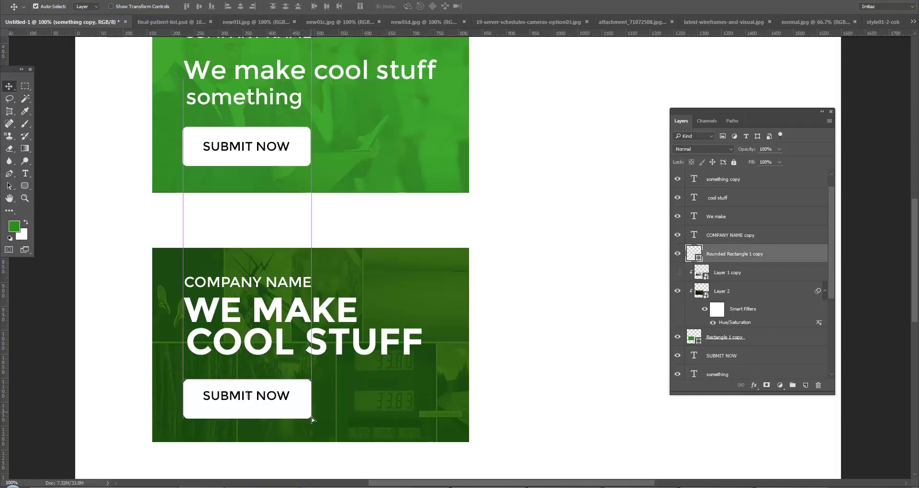
{"action": "left_click_drag", "start_coordinate": [310, 398], "coordinate": [311, 412]}
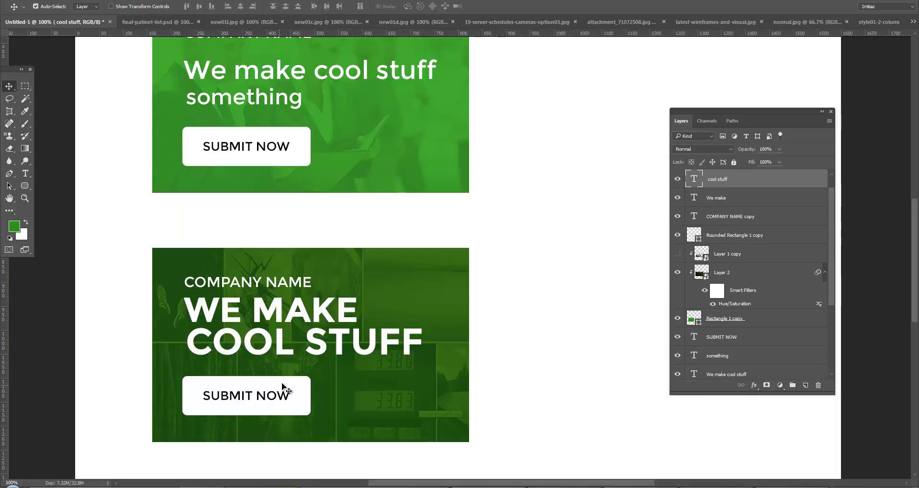
{"action": "key", "text": "ctrl+z"}
{"action": "left_click", "coordinate": [28, 185]}
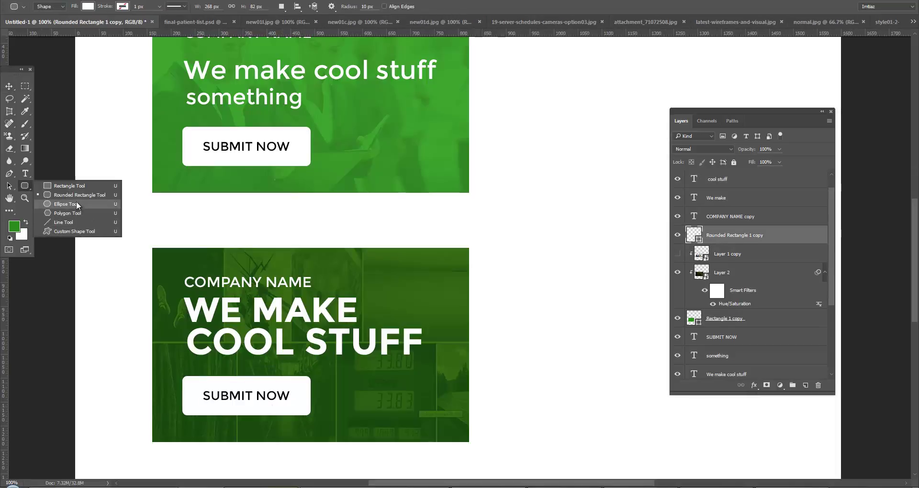
{"action": "left_click", "coordinate": [80, 194]}
{"action": "key", "text": "alt+w"}
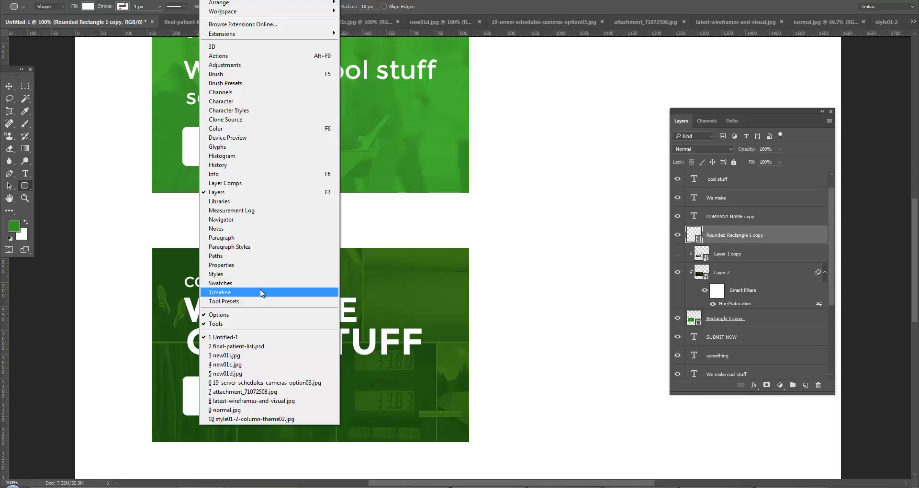
{"action": "left_click", "coordinate": [261, 266]}
{"action": "left_click", "coordinate": [609, 299]}
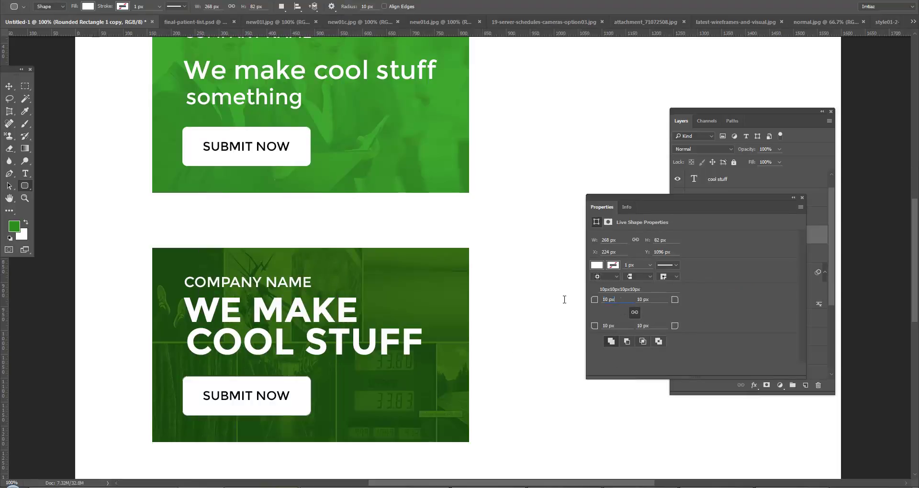
{"action": "type", "text": "141"}
{"action": "key", "text": "Return"}
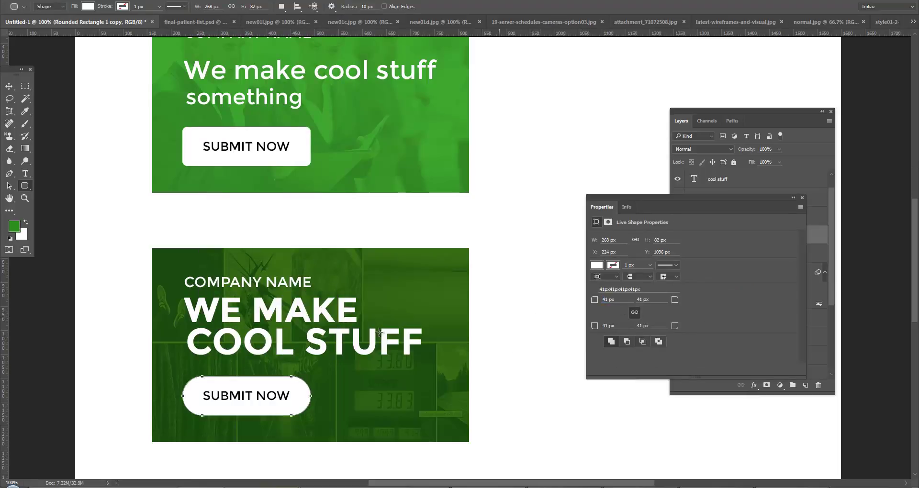
Nudge the SUBMIT NOW label right to centre it on the button.
{"action": "key", "text": "v"}
{"action": "left_click", "coordinate": [321, 383]}
{"action": "left_click", "coordinate": [262, 397]}
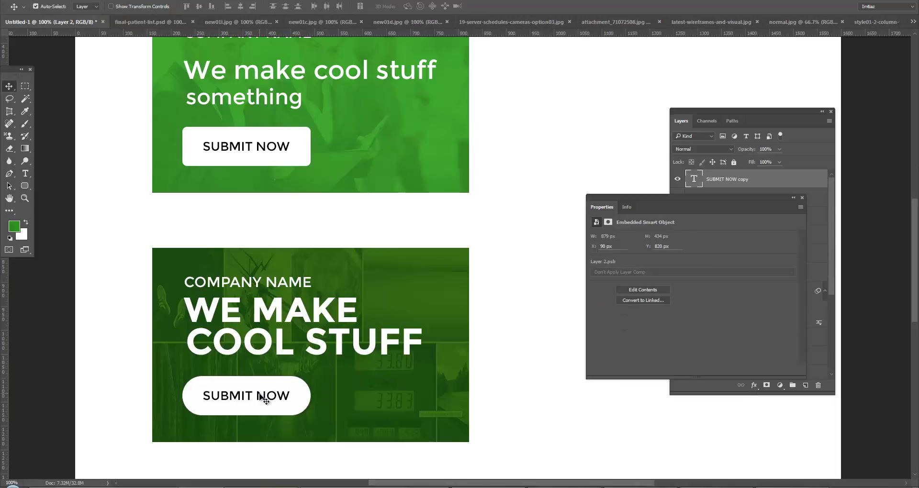
{"action": "left_click_drag", "start_coordinate": [262, 398], "coordinate": [264, 397]}
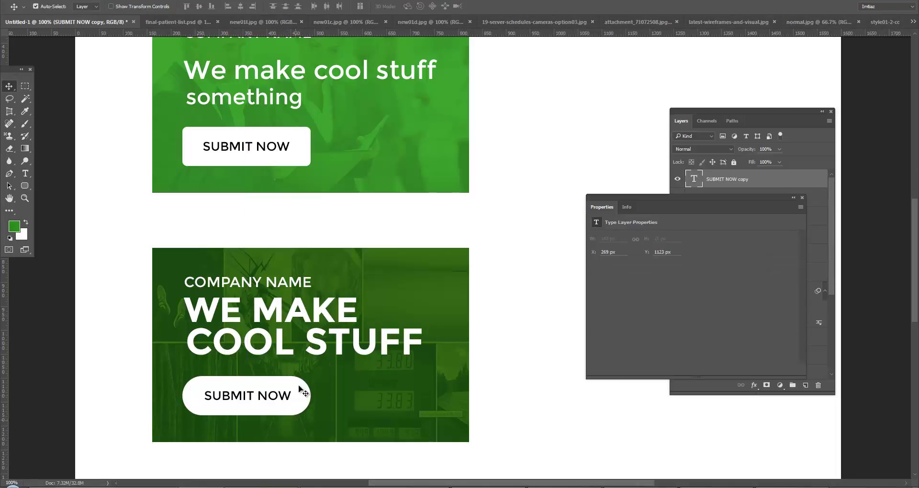
{"action": "left_click", "coordinate": [64, 333]}
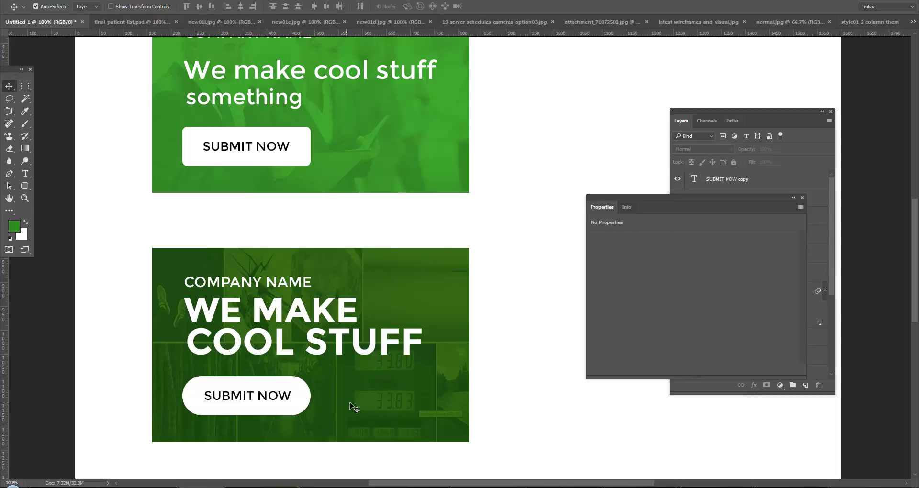
Go back to the Dribbble home feed in Chrome and open the Colors page.
{"action": "key", "text": "alt+Tab"}
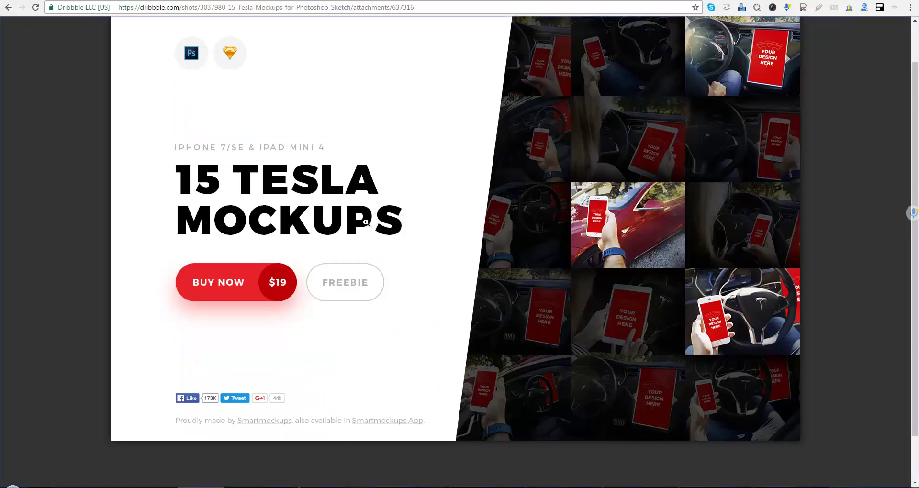
{"action": "key", "text": "alt+Left"}
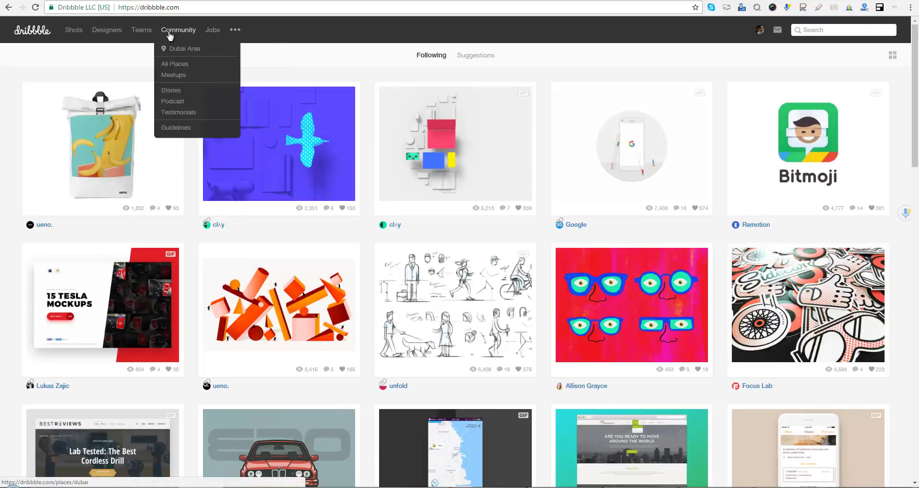
{"action": "mouse_move", "coordinate": [235, 30]}
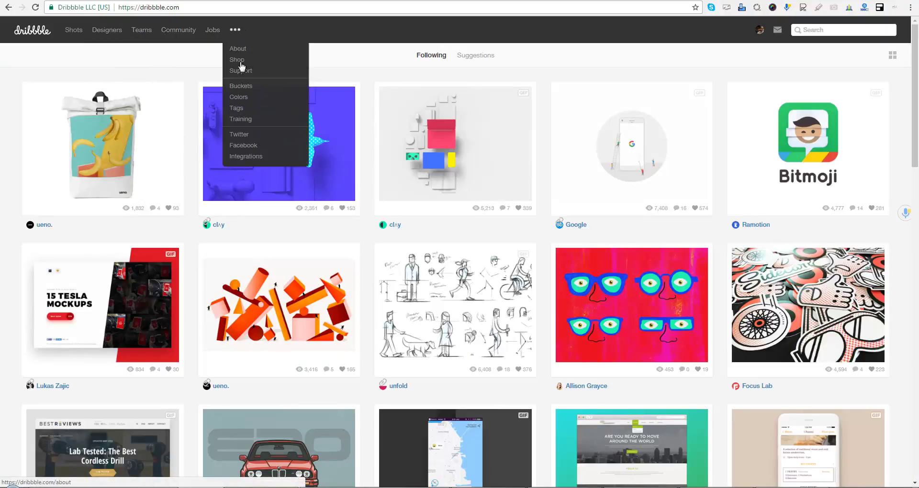
{"action": "left_click", "coordinate": [261, 97]}
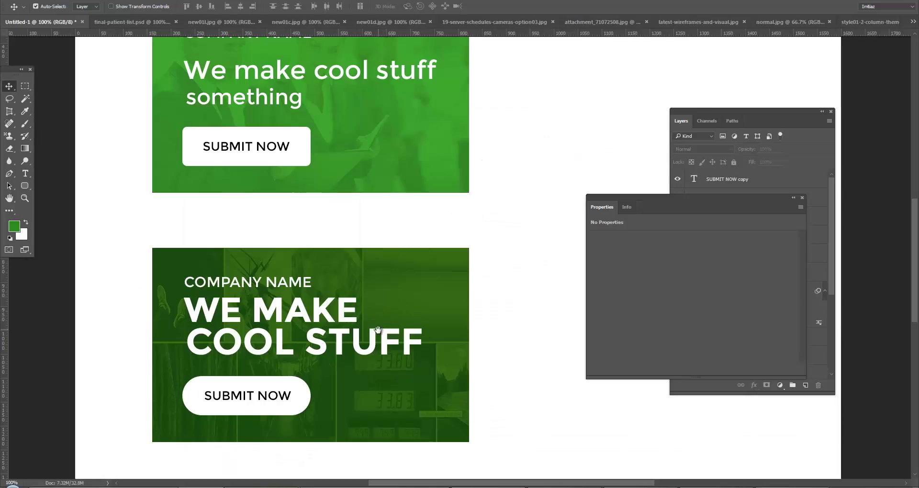
Eyedrop the lower banner's green and copy hex 1b4e0f from the foreground Color Picker.
{"action": "left_click_drag", "start_coordinate": [378, 329], "coordinate": [370, 318]}
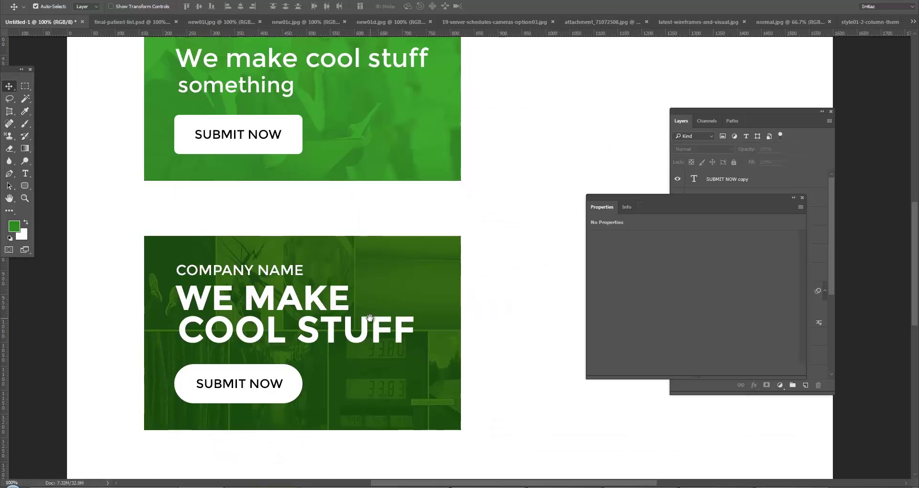
{"action": "key", "text": "i"}
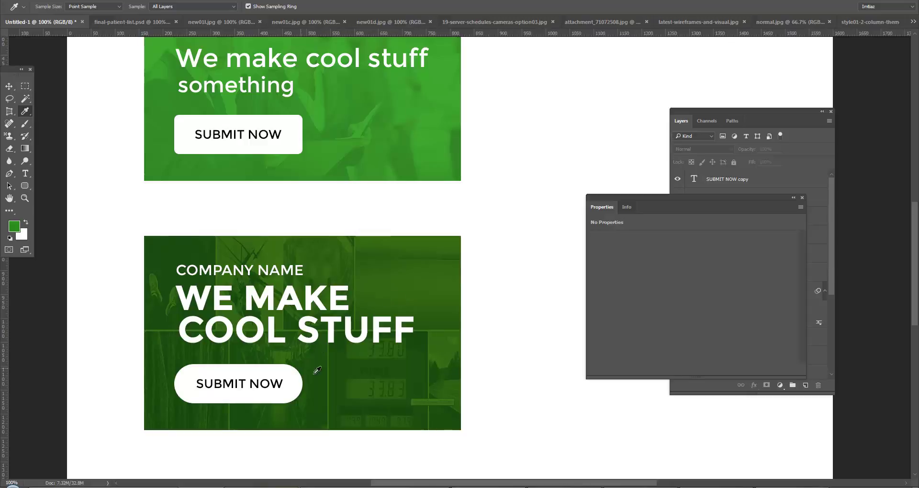
{"action": "left_click", "coordinate": [318, 377]}
{"action": "left_click", "coordinate": [13, 227]}
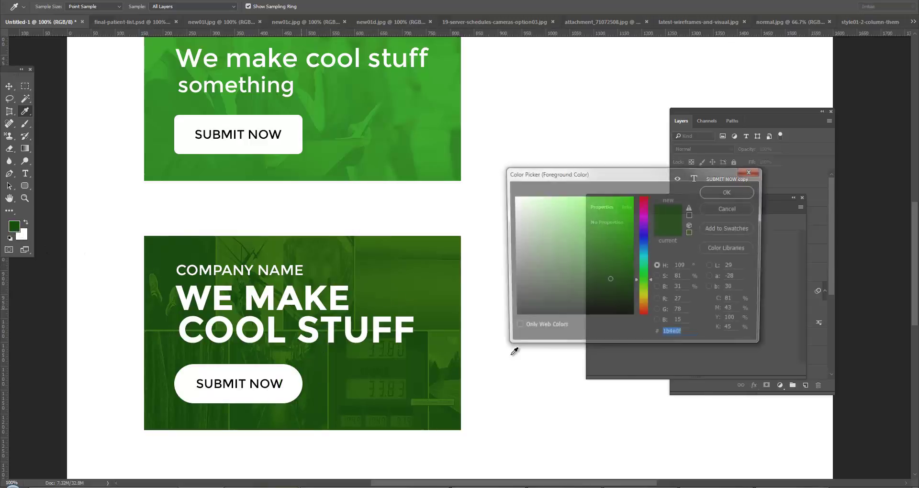
{"action": "right_click", "coordinate": [680, 335]}
{"action": "left_click", "coordinate": [720, 365]}
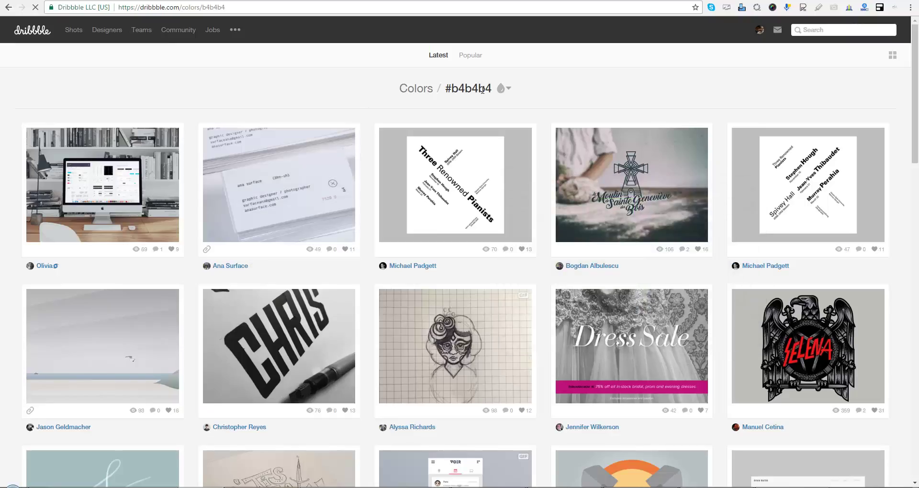
{"action": "double_click", "coordinate": [483, 88]}
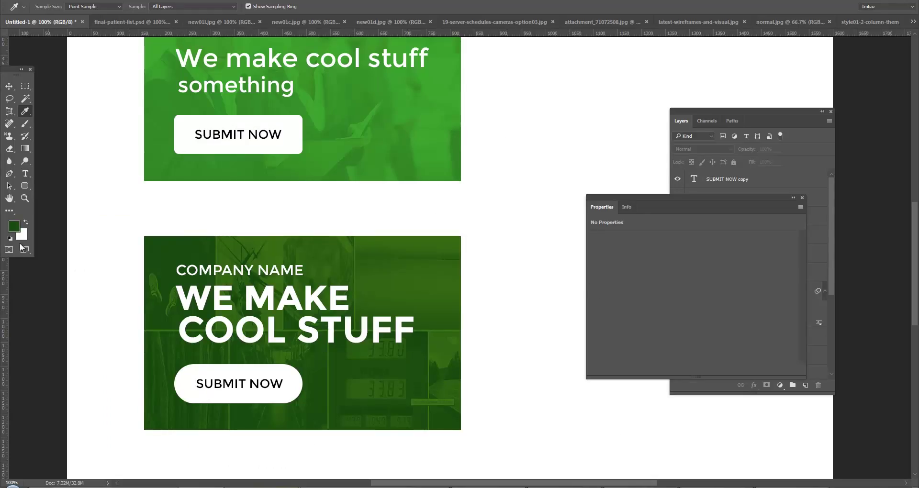
{"action": "left_click", "coordinate": [14, 228]}
{"action": "right_click", "coordinate": [678, 335]}
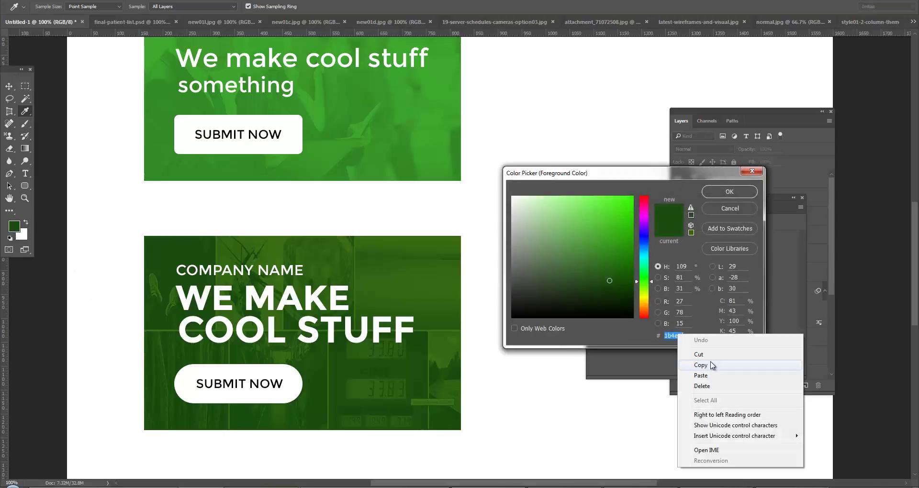
{"action": "left_click", "coordinate": [709, 366]}
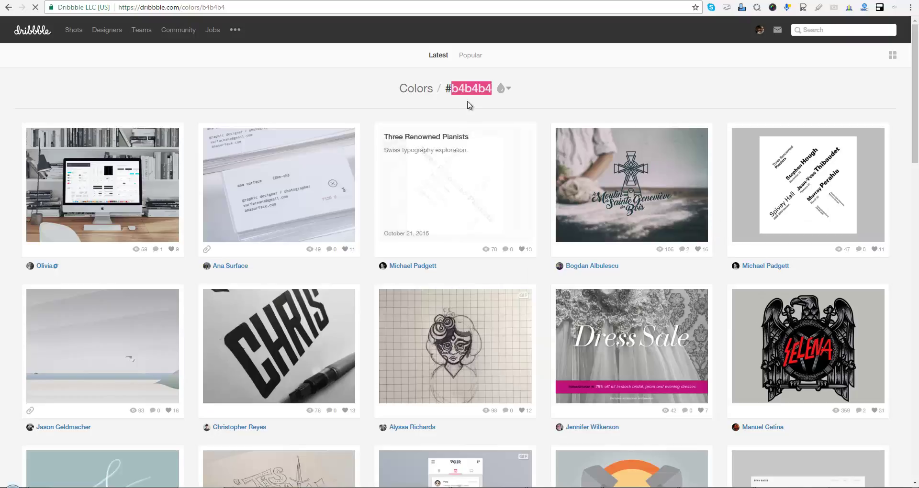
Enter hex 1b4e0f in Dribbble's colour palette field.
{"action": "right_click", "coordinate": [470, 92]}
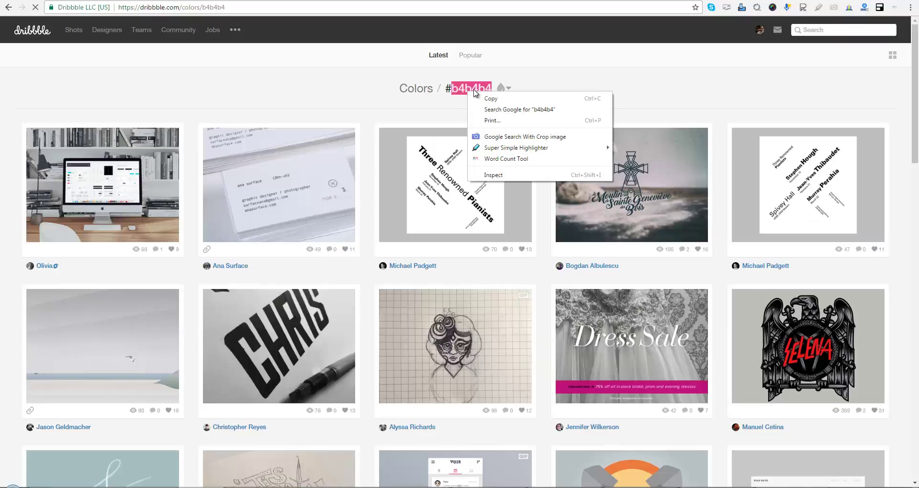
{"action": "left_click", "coordinate": [489, 89]}
{"action": "left_click_drag", "start_coordinate": [490, 88], "coordinate": [446, 88]}
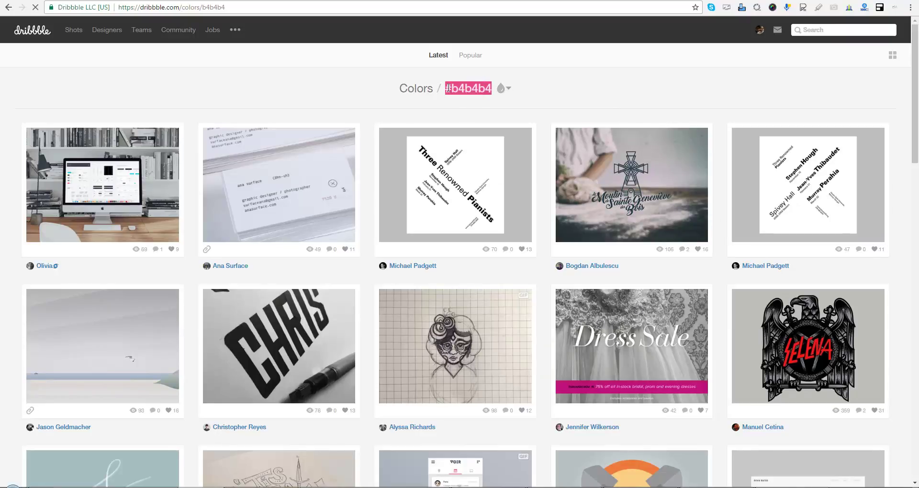
{"action": "left_click", "coordinate": [509, 90]}
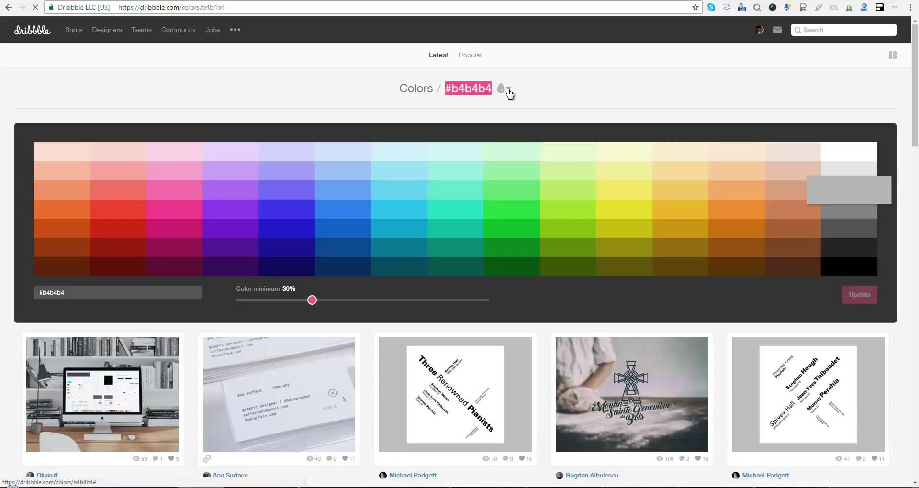
{"action": "triple_click", "coordinate": [68, 296]}
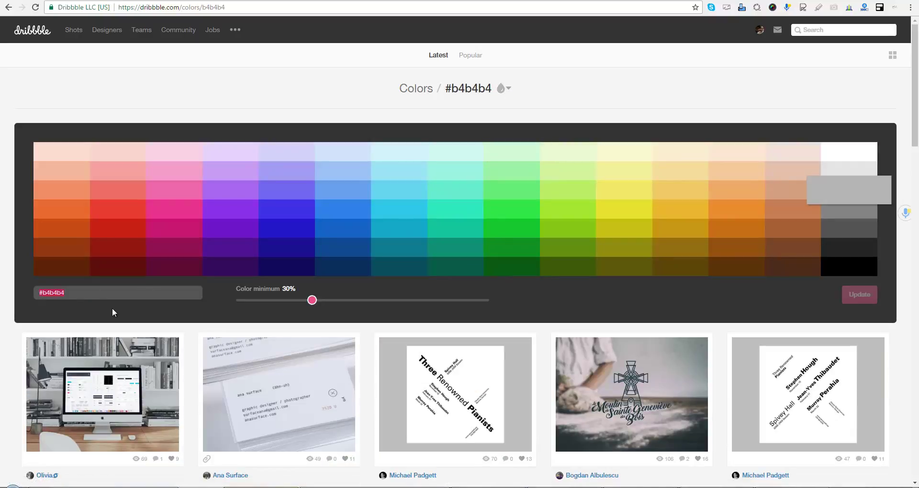
{"action": "key", "text": "Right"}
{"action": "key", "text": "shift+Left"}
{"action": "type", "text": "1b4e0f"}
Filter shots by the dark green #0a5c15 swatch and browse the results.
{"action": "left_click", "coordinate": [513, 268]}
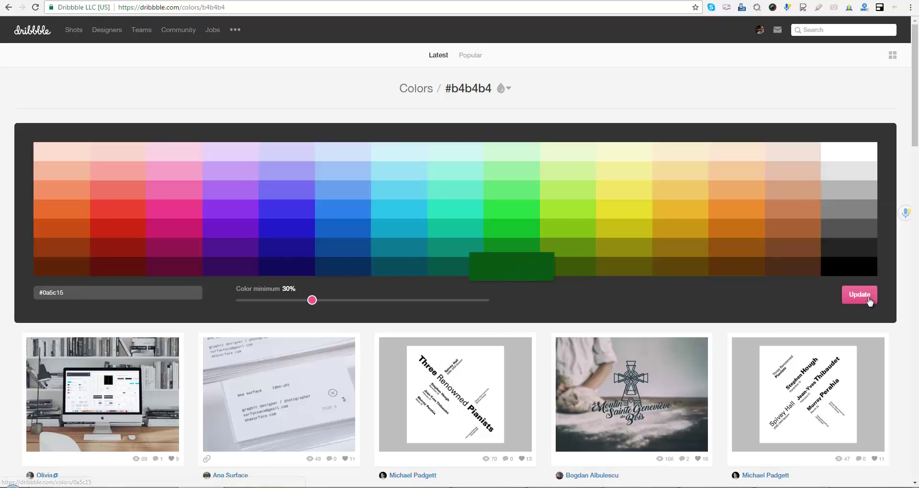
{"action": "mouse_move", "coordinate": [456, 184]}
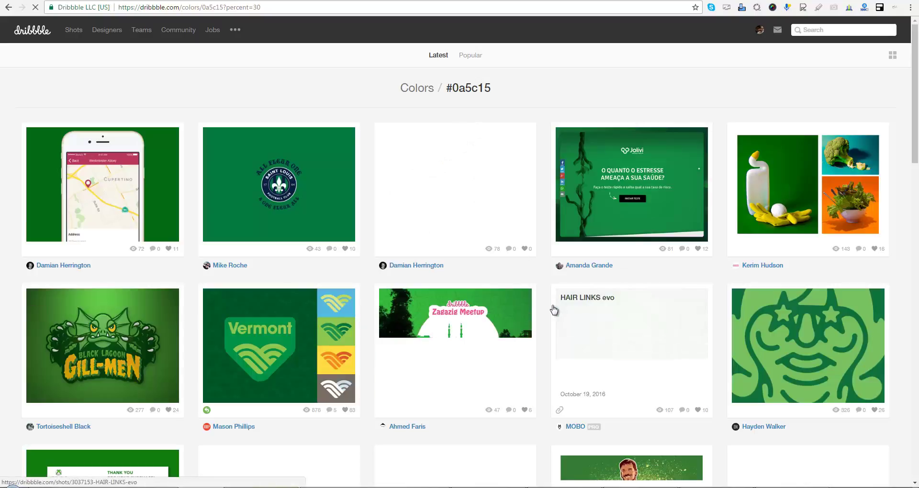
{"action": "scroll", "coordinate": [435, 331], "scroll_direction": "down", "scroll_amount": 2}
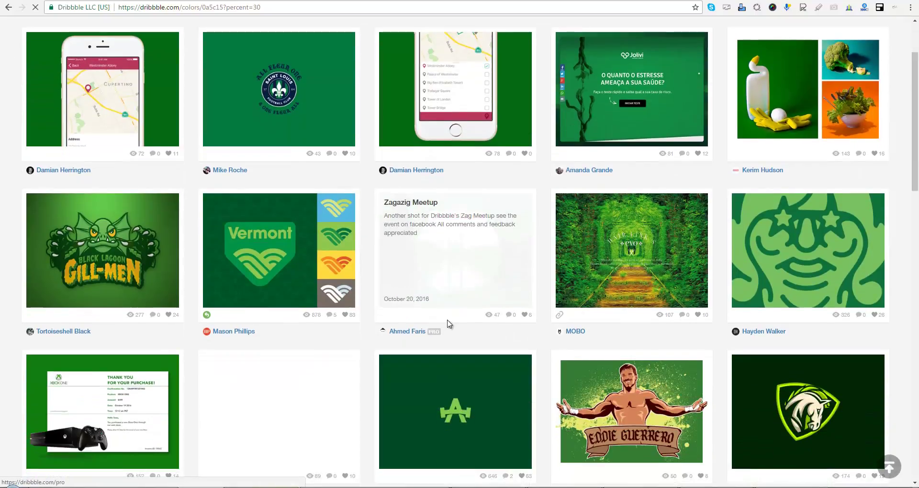
{"action": "scroll", "coordinate": [447, 322], "scroll_direction": "down", "scroll_amount": 1}
{"action": "scroll", "coordinate": [474, 323], "scroll_direction": "down", "scroll_amount": 1}
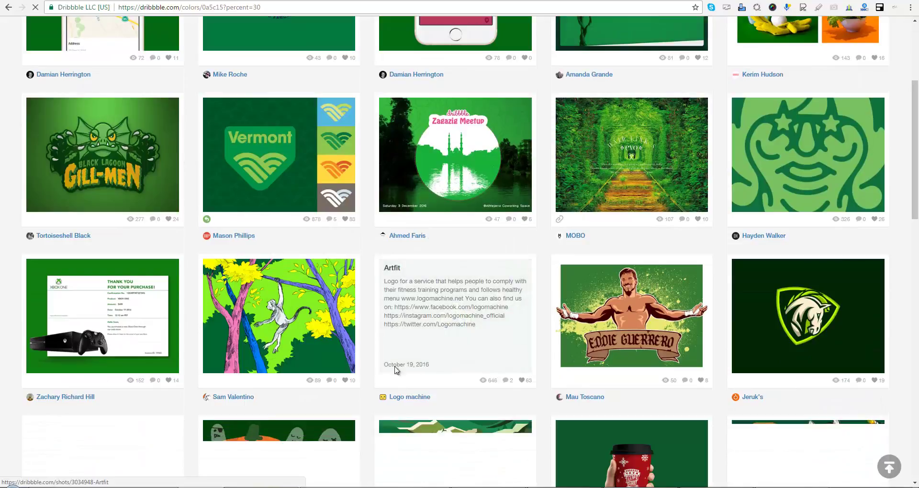
{"action": "scroll", "coordinate": [354, 374], "scroll_direction": "down", "scroll_amount": 2}
{"action": "scroll", "coordinate": [426, 388], "scroll_direction": "down", "scroll_amount": 1}
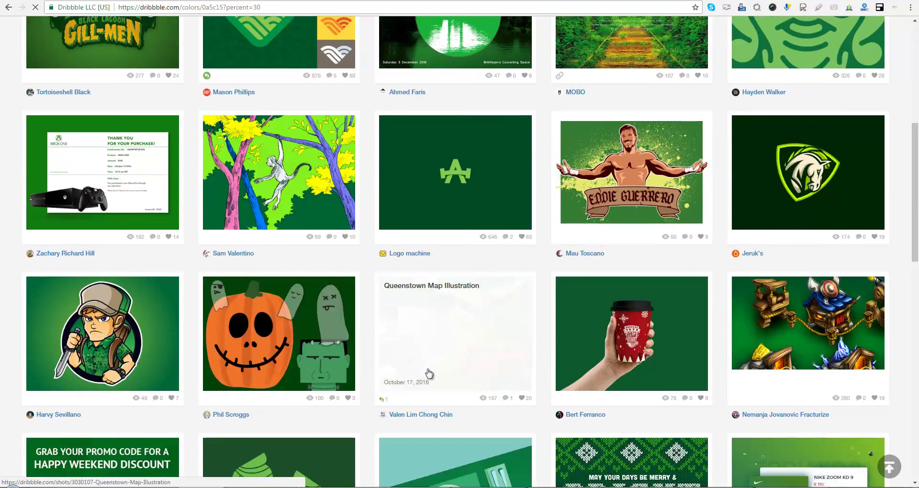
{"action": "mouse_move", "coordinate": [279, 335]}
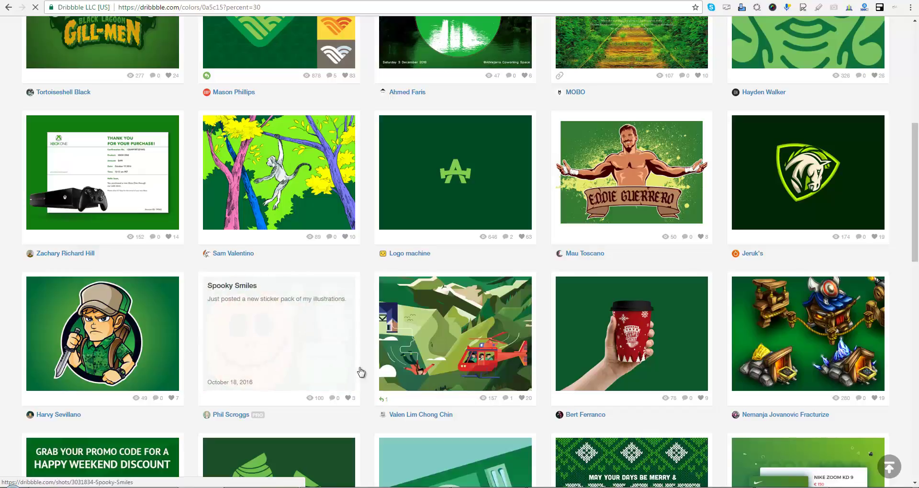
Open the Spooky Smiles shot in a new tab and copy its pumpkin image.
{"action": "right_click", "coordinate": [278, 348]}
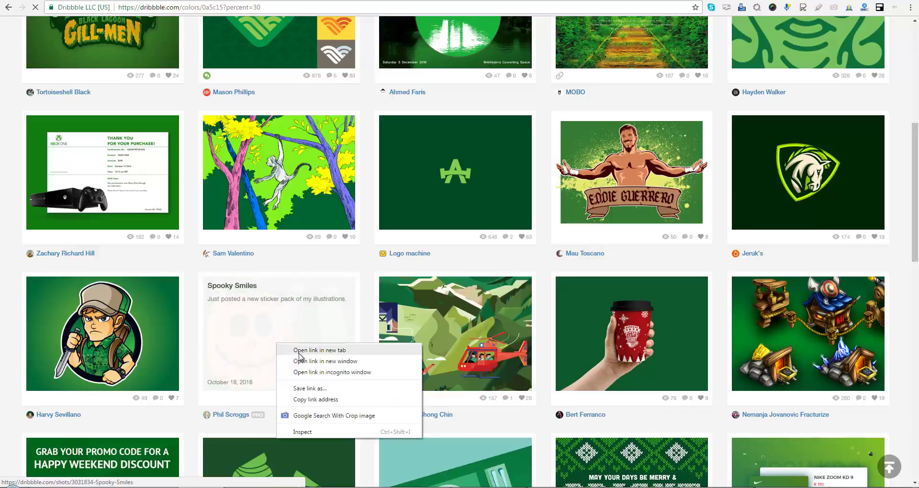
{"action": "left_click", "coordinate": [308, 354]}
{"action": "key", "text": "ctrl+Tab"}
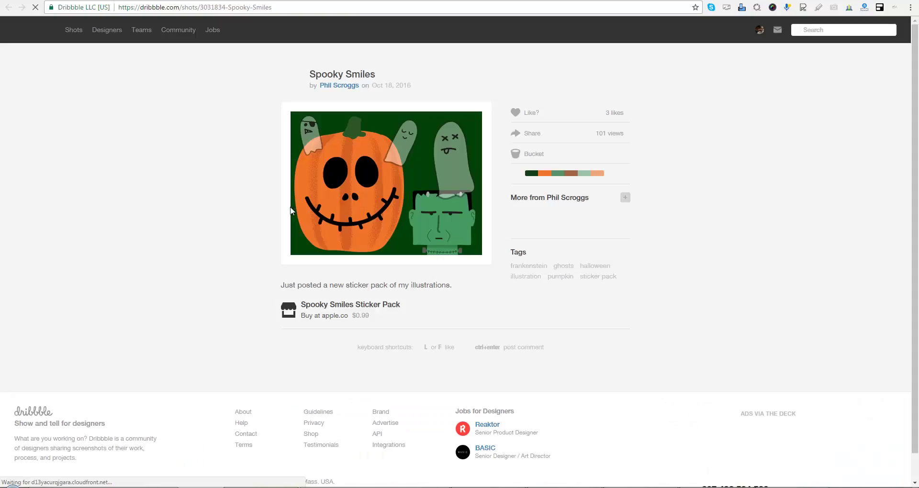
{"action": "right_click", "coordinate": [321, 201]}
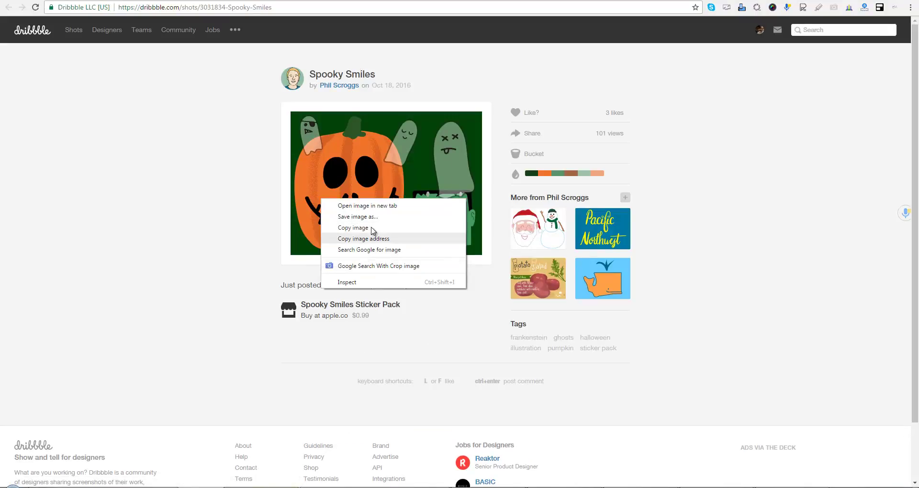
{"action": "left_click", "coordinate": [364, 236]}
Paste the pumpkin into a new document, sample its orange, and close it unsaved.
{"action": "key", "text": "alt+Tab"}
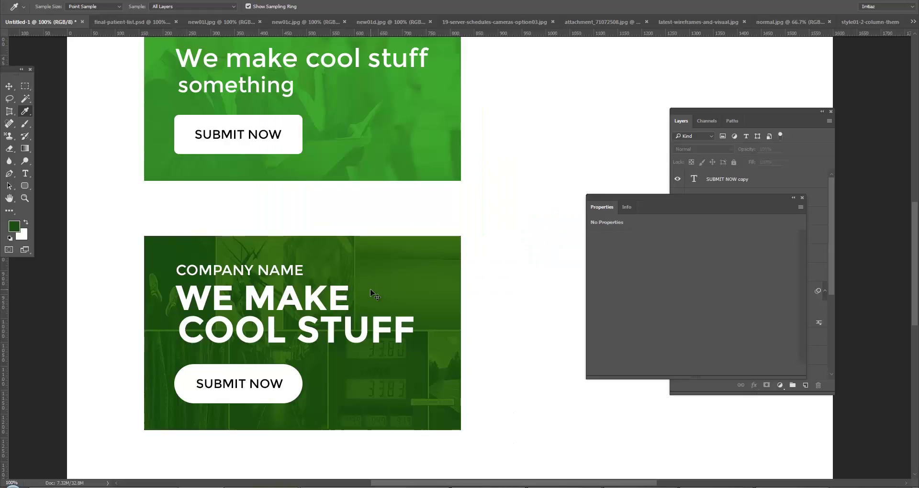
{"action": "key", "text": "ctrl+n"}
{"action": "key", "text": "Return"}
{"action": "key", "text": "ctrl+v"}
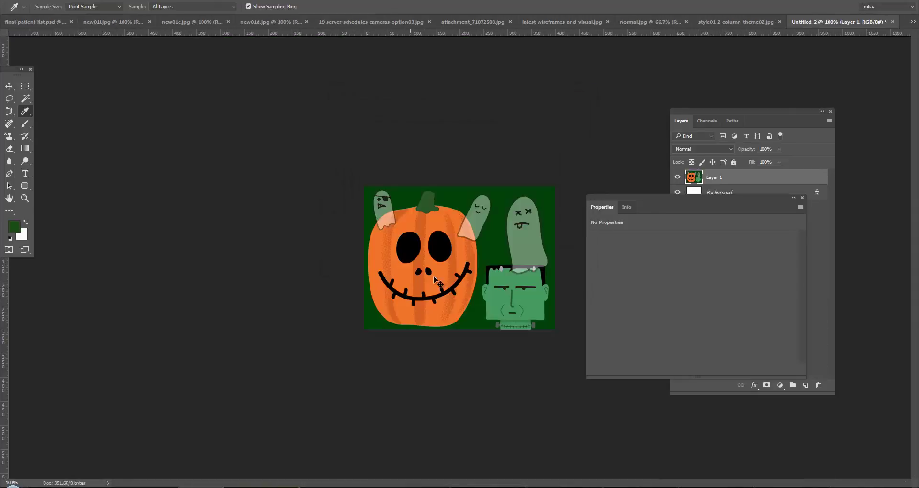
{"action": "left_click", "coordinate": [440, 274], "text": "ctrl"}
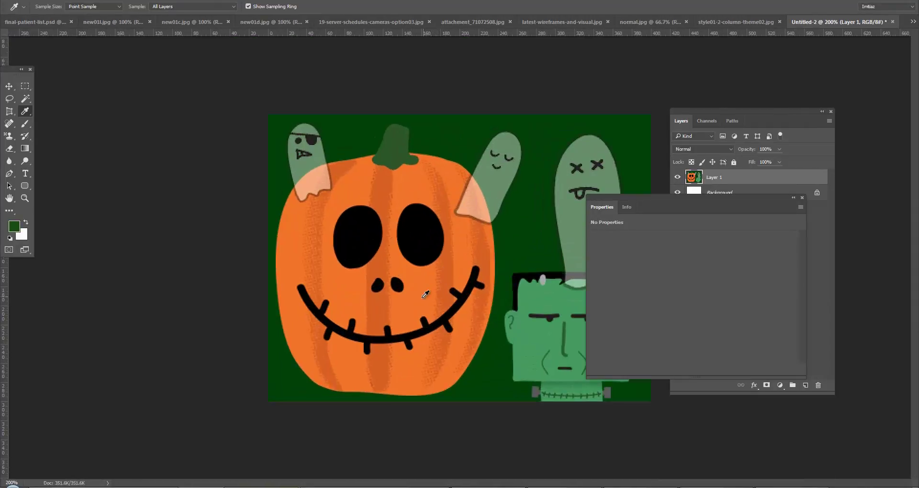
{"action": "left_click", "coordinate": [424, 297]}
{"action": "key", "text": "ctrl+w"}
{"action": "key", "text": "n"}
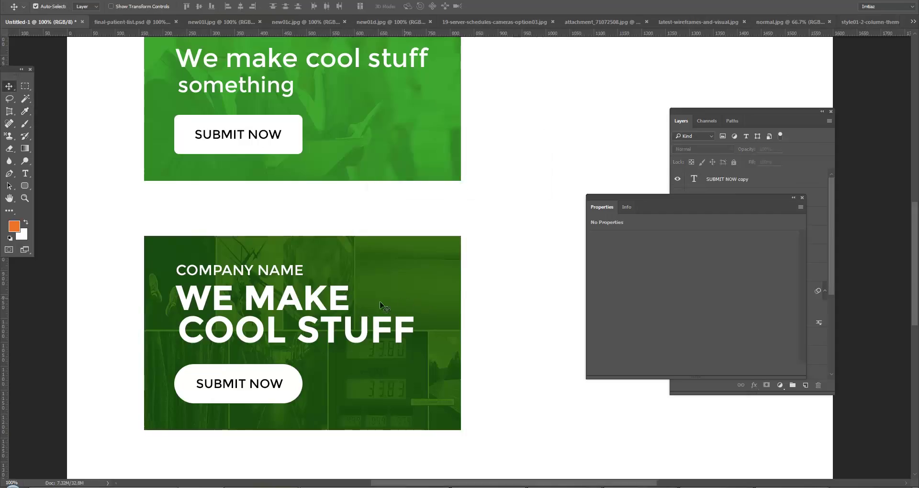
Fill the SUBMIT NOW button shape with the sampled orange, keeping the label centred.
{"action": "left_click", "coordinate": [298, 383]}
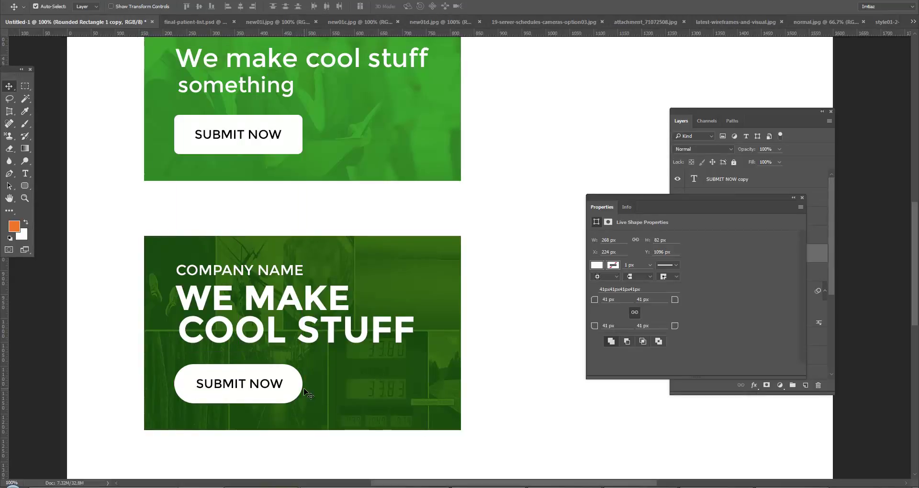
{"action": "key", "text": "alt+BackSpace"}
{"action": "left_click_drag", "start_coordinate": [256, 386], "coordinate": [256, 390]}
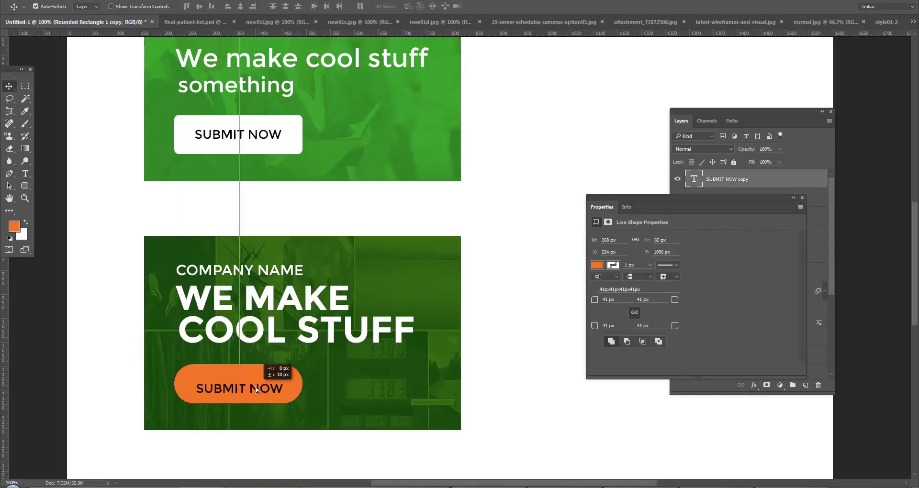
{"action": "key", "text": "ctrl+z"}
{"action": "key", "text": "d"}
{"action": "key", "text": "x"}
{"action": "key", "text": "alt+BackSpace"}
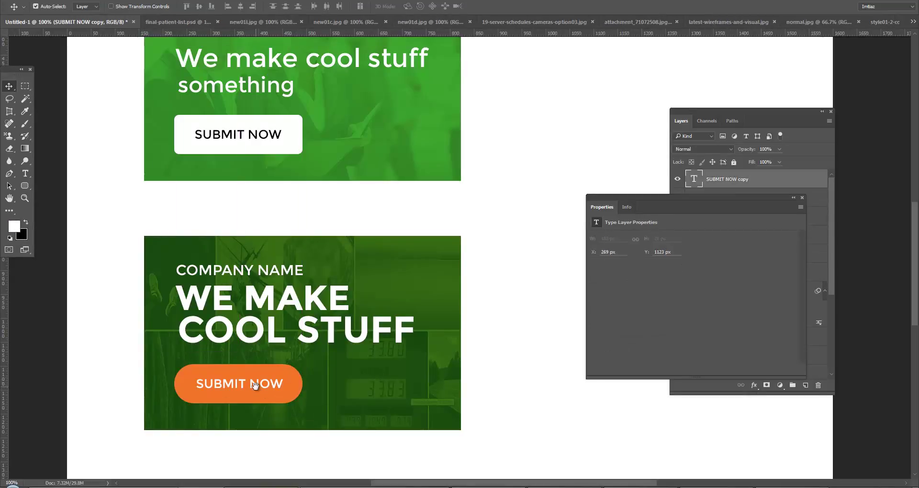
Frame the dark-green banner in view and select the orange SUBMIT NOW button.
{"action": "left_click_drag", "start_coordinate": [286, 401], "coordinate": [270, 359]}
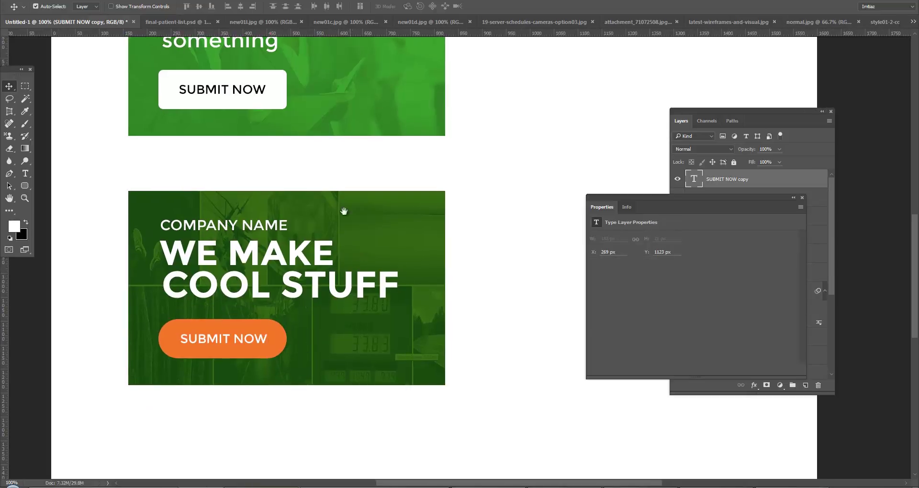
{"action": "left_click_drag", "start_coordinate": [344, 211], "coordinate": [335, 289]}
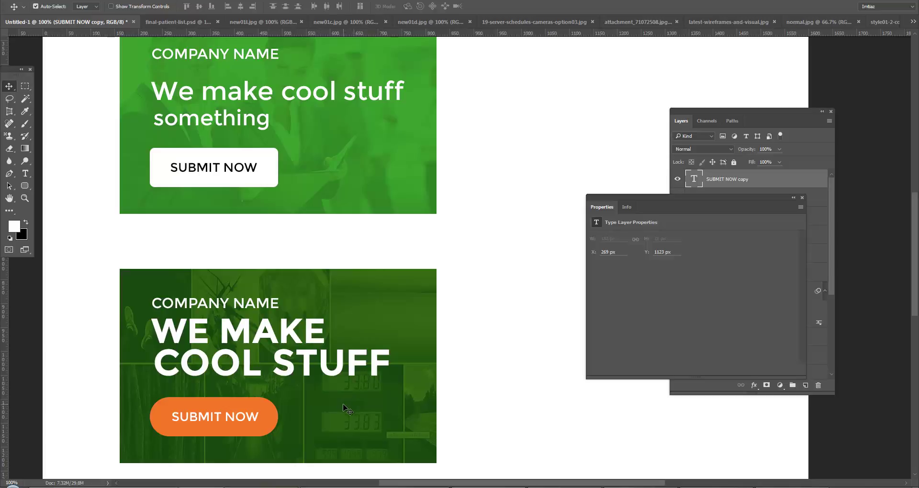
{"action": "left_click_drag", "start_coordinate": [341, 409], "coordinate": [338, 401]}
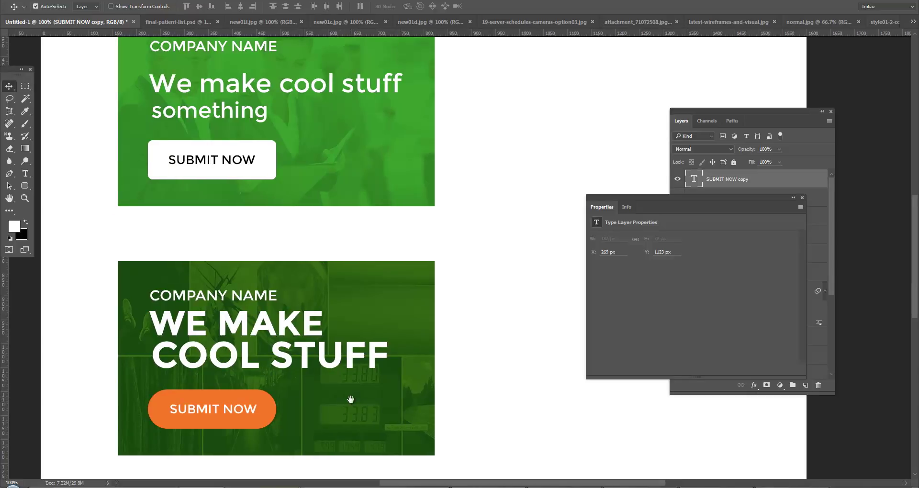
{"action": "left_click_drag", "start_coordinate": [351, 399], "coordinate": [346, 384]}
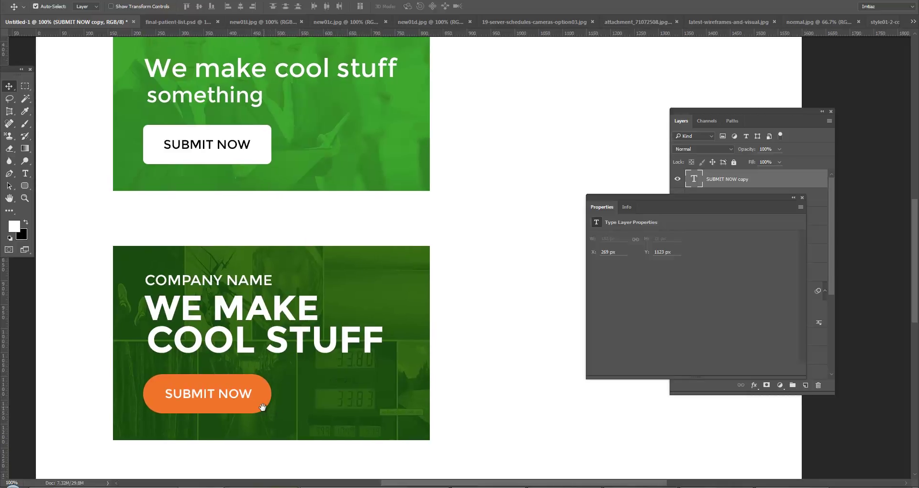
{"action": "left_click_drag", "start_coordinate": [263, 408], "coordinate": [270, 353]}
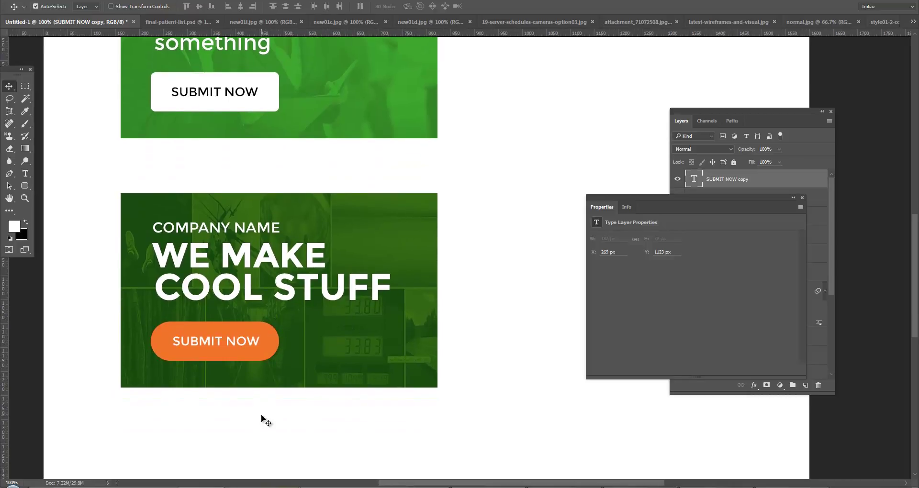
{"action": "left_click", "coordinate": [253, 356]}
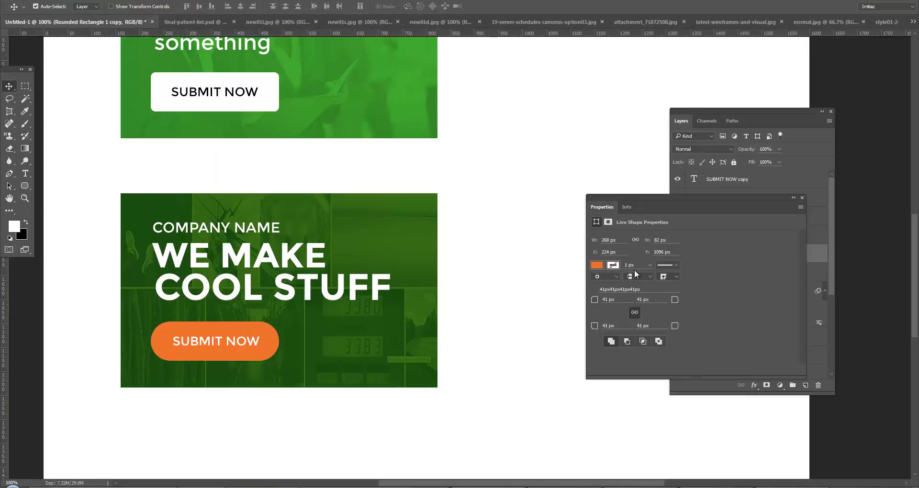
Add a Drop Shadow to Rounded Rectangle 1 copy with Normal blend and 100% opacity.
{"action": "left_click", "coordinate": [802, 197]}
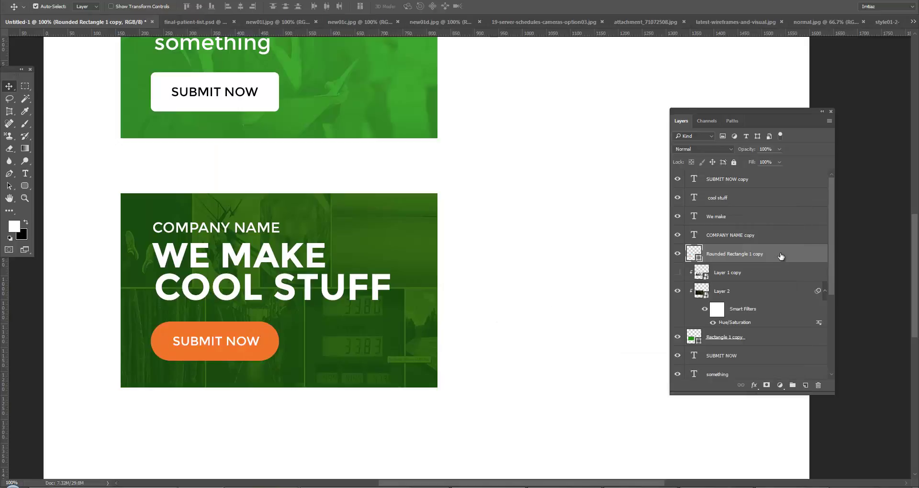
{"action": "double_click", "coordinate": [784, 255]}
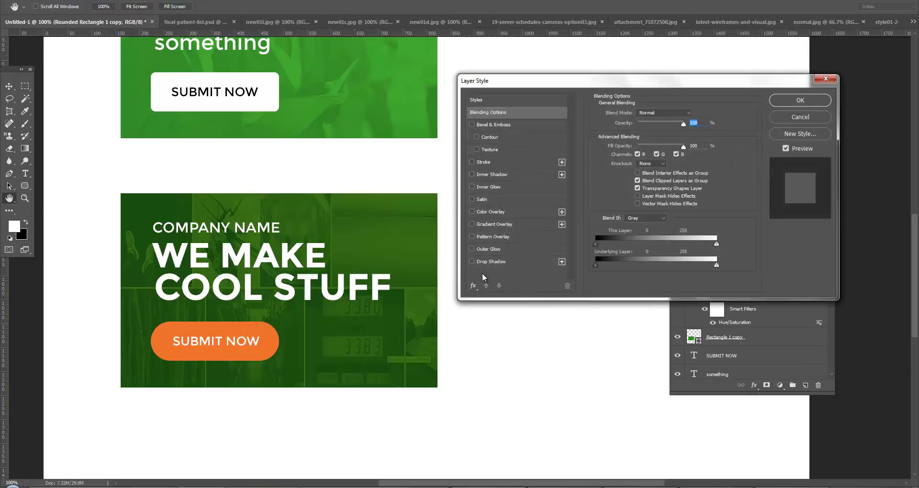
{"action": "left_click", "coordinate": [471, 262]}
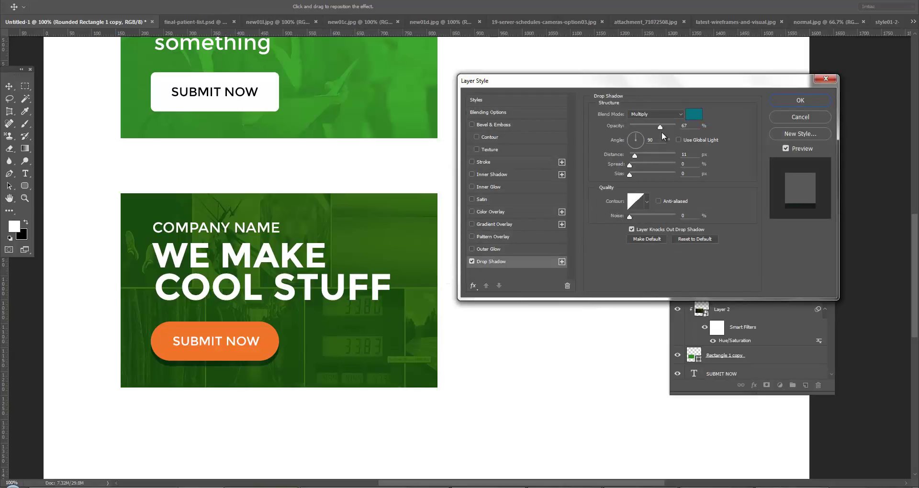
{"action": "left_click_drag", "start_coordinate": [660, 127], "coordinate": [662, 127]}
{"action": "key", "text": "shift+Up"}
{"action": "key", "text": "shift+Up"}
{"action": "key", "text": "shift+Up"}
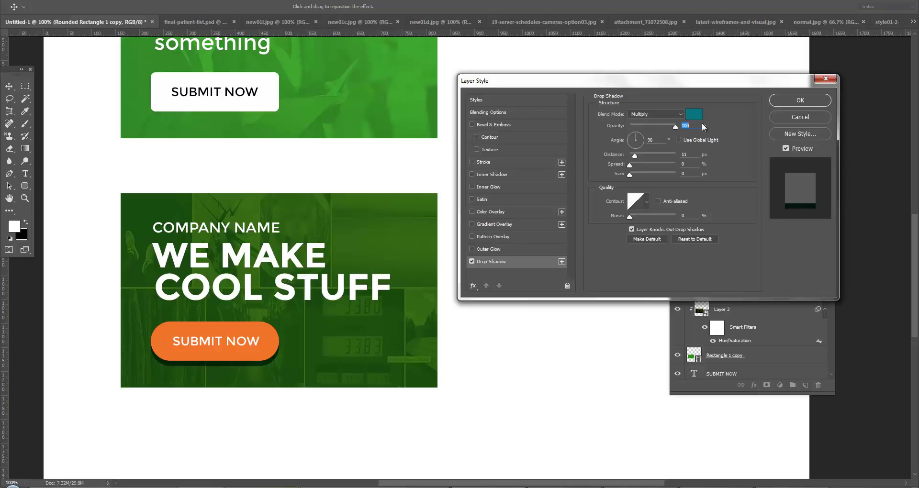
{"action": "left_click", "coordinate": [666, 116]}
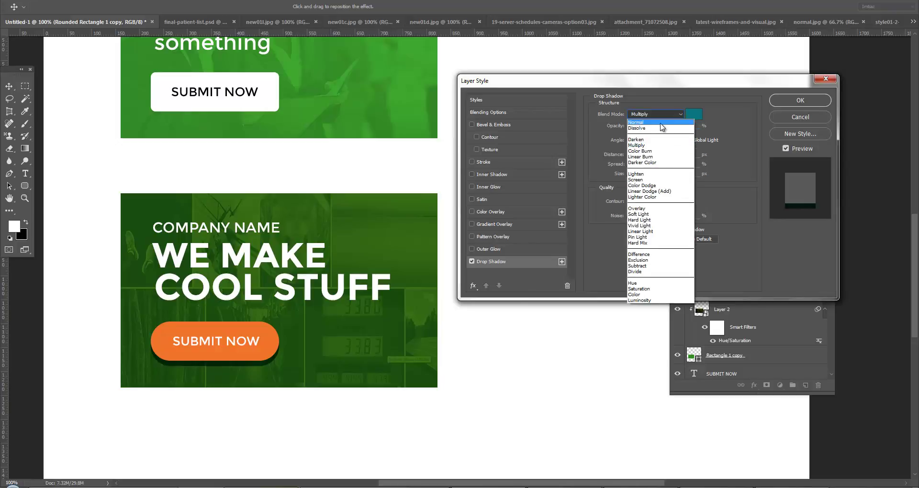
{"action": "left_click", "coordinate": [671, 120]}
Make the shadow dark brown with a 17 px distance and apply it.
{"action": "left_click", "coordinate": [699, 119]}
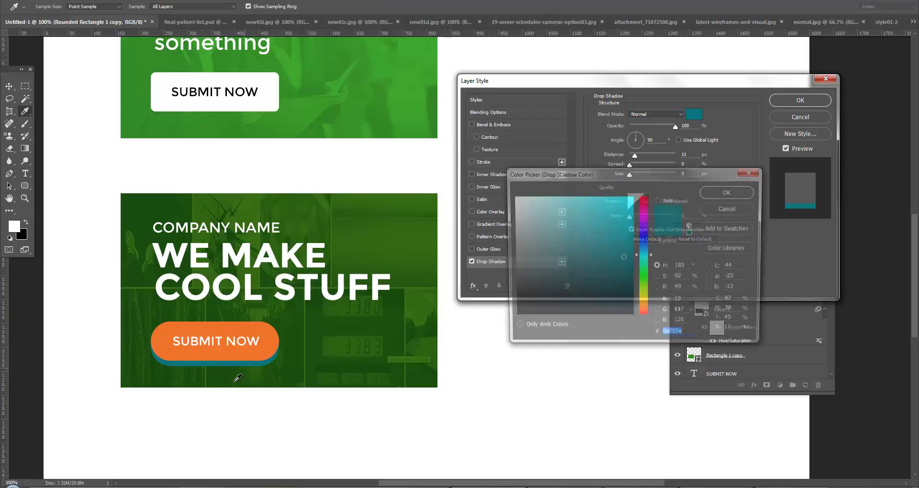
{"action": "left_click", "coordinate": [243, 344]}
{"action": "left_click_drag", "start_coordinate": [609, 238], "coordinate": [615, 266]}
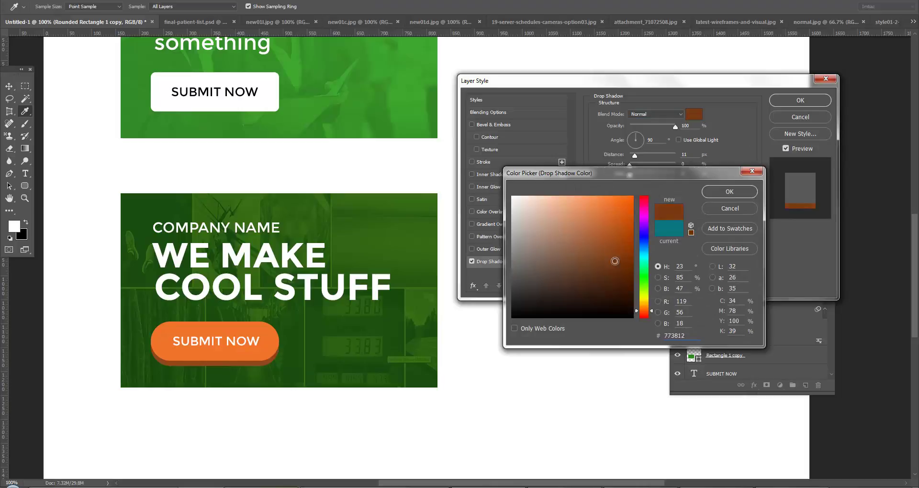
{"action": "left_click", "coordinate": [724, 193]}
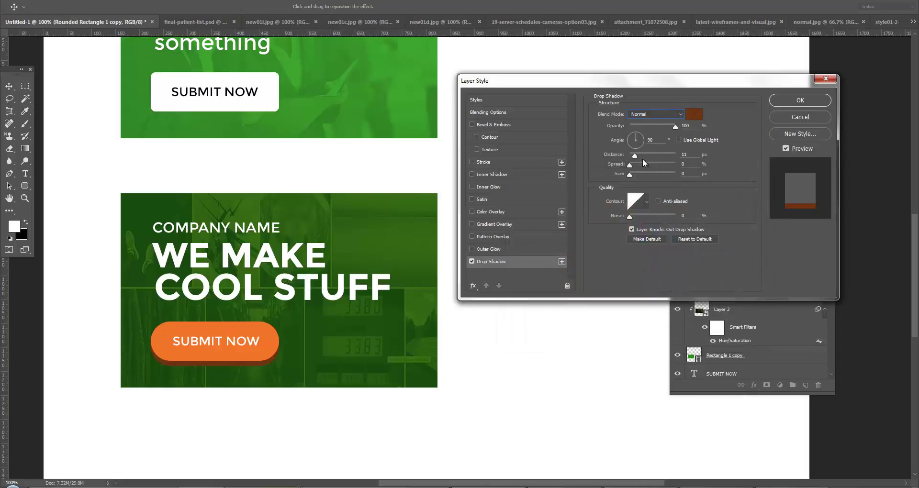
{"action": "left_click_drag", "start_coordinate": [636, 156], "coordinate": [638, 156]}
{"action": "left_click_drag", "start_coordinate": [639, 156], "coordinate": [632, 158]}
{"action": "left_click", "coordinate": [801, 100]}
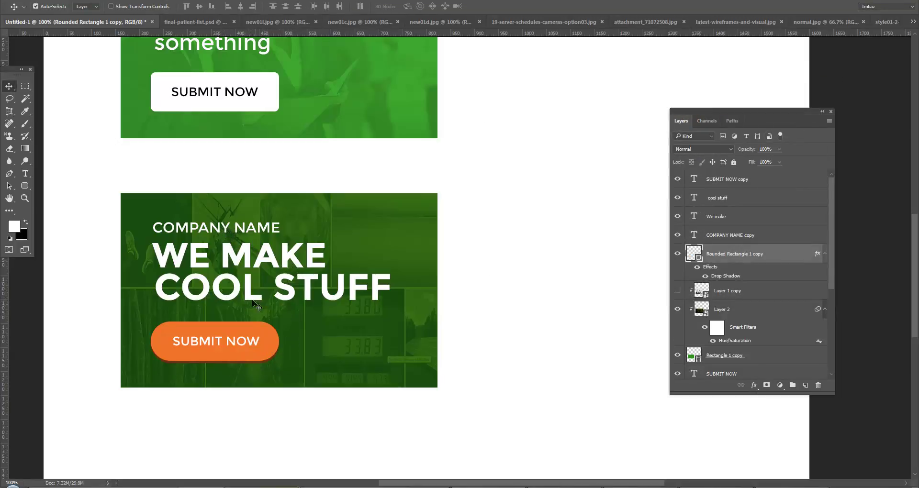
{"action": "key", "text": "alt+Tab"}
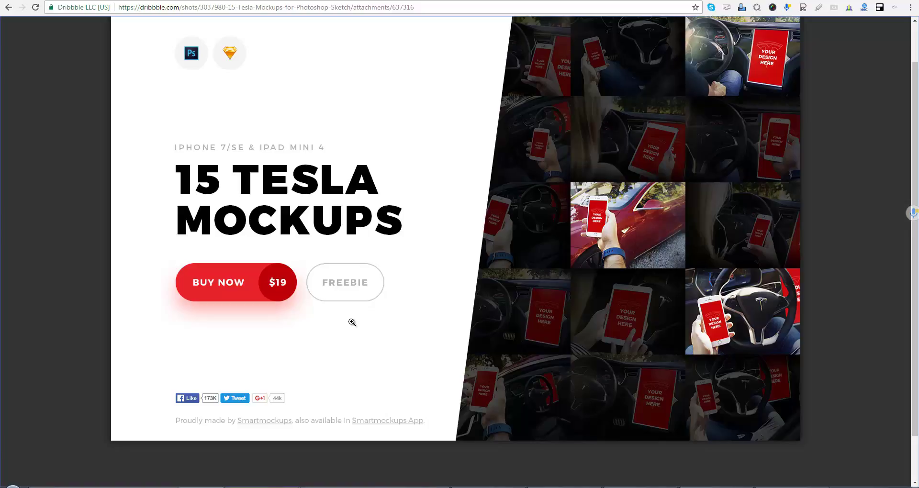
{"action": "key", "text": "alt+Tab"}
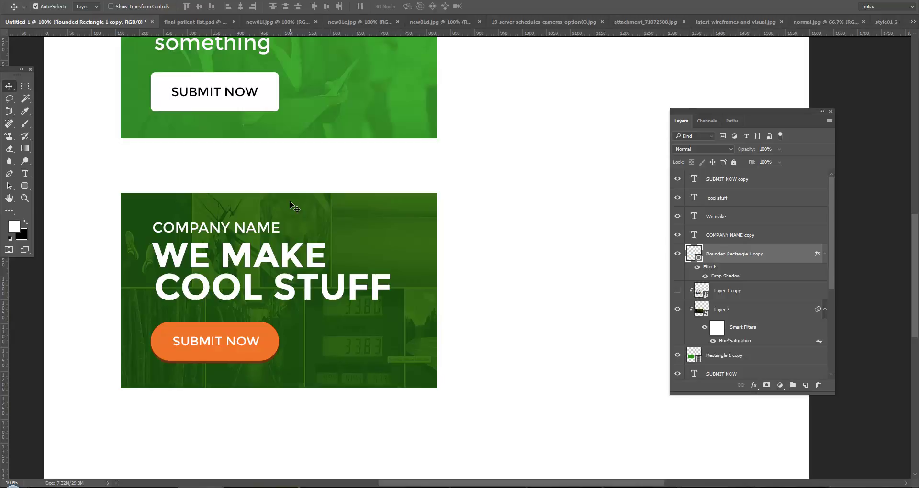
Switch to final-patient-list.psd and scroll up to the phone mockup's SAP search bar at the top.
{"action": "left_click", "coordinate": [214, 19]}
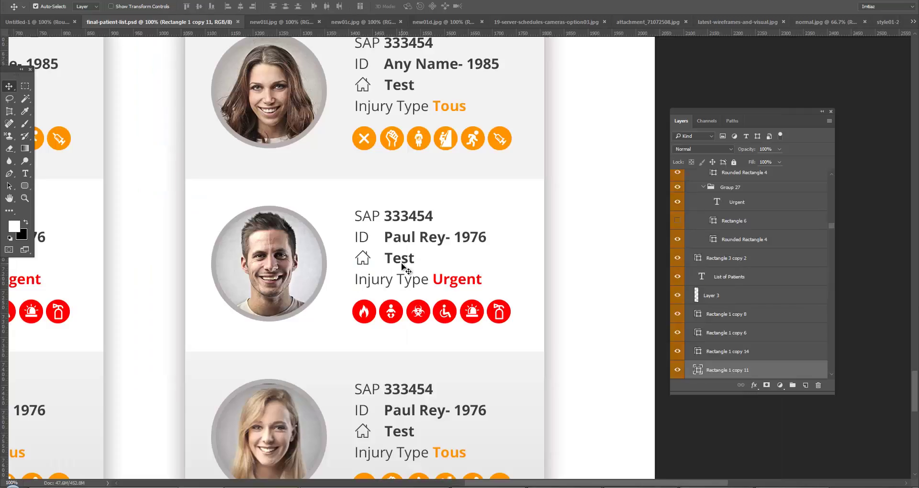
{"action": "scroll", "coordinate": [407, 266], "scroll_direction": "up", "scroll_amount": 5}
{"action": "scroll", "coordinate": [410, 270], "scroll_direction": "up", "scroll_amount": 2}
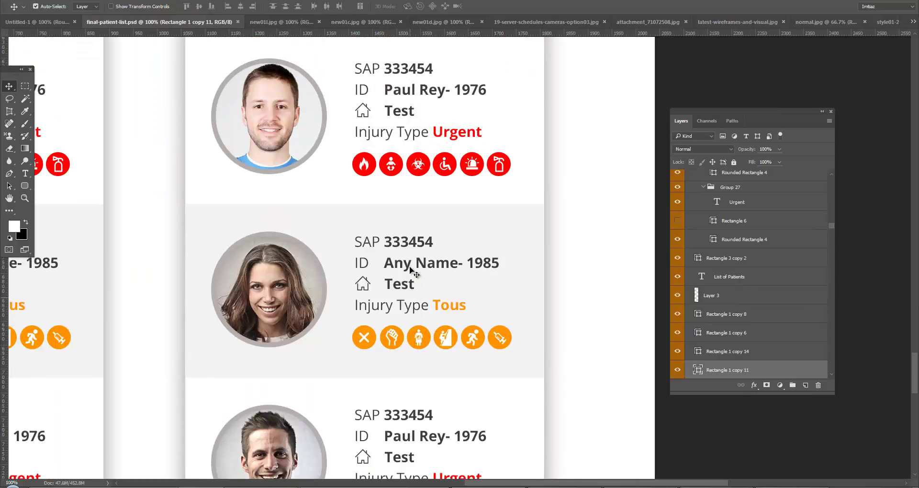
{"action": "scroll", "coordinate": [409, 270], "scroll_direction": "up", "scroll_amount": 2}
{"action": "scroll", "coordinate": [410, 271], "scroll_direction": "up", "scroll_amount": 2}
{"action": "scroll", "coordinate": [411, 271], "scroll_direction": "up", "scroll_amount": 3}
{"action": "scroll", "coordinate": [412, 272], "scroll_direction": "up", "scroll_amount": 2}
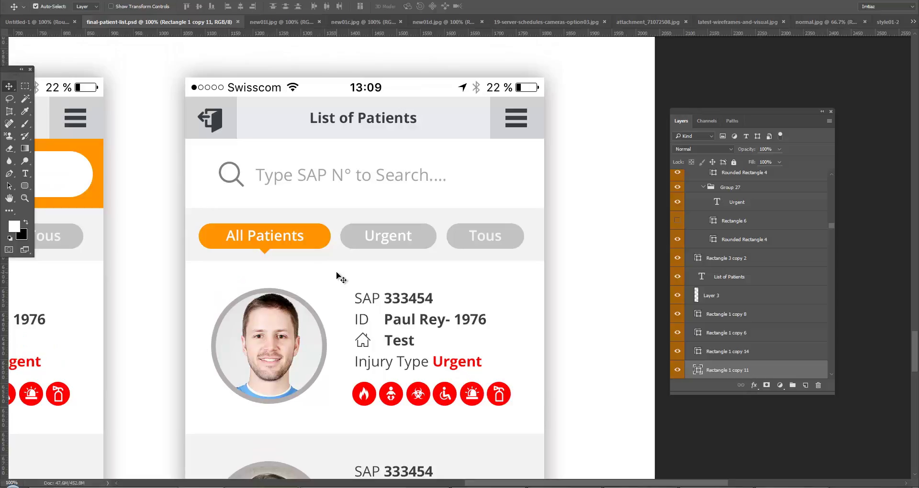
{"action": "scroll", "coordinate": [343, 271], "scroll_direction": "up", "scroll_amount": 1}
{"action": "scroll", "coordinate": [346, 268], "scroll_direction": "up", "scroll_amount": 2}
{"action": "scroll", "coordinate": [349, 269], "scroll_direction": "up", "scroll_amount": 2}
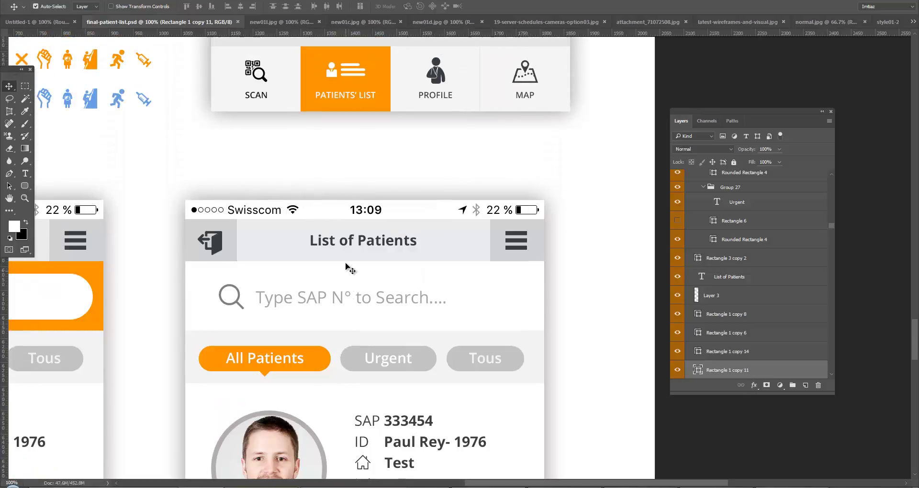
{"action": "scroll", "coordinate": [346, 266], "scroll_direction": "up", "scroll_amount": 3}
{"action": "scroll", "coordinate": [318, 263], "scroll_direction": "up", "scroll_amount": 4}
{"action": "scroll", "coordinate": [353, 263], "scroll_direction": "up", "scroll_amount": 3}
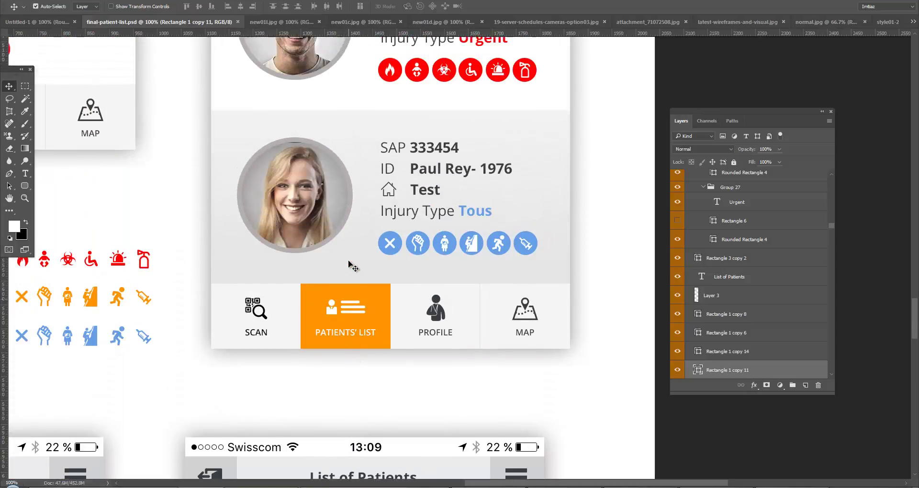
{"action": "scroll", "coordinate": [353, 266], "scroll_direction": "up", "scroll_amount": 3}
{"action": "scroll", "coordinate": [353, 263], "scroll_direction": "up", "scroll_amount": 2}
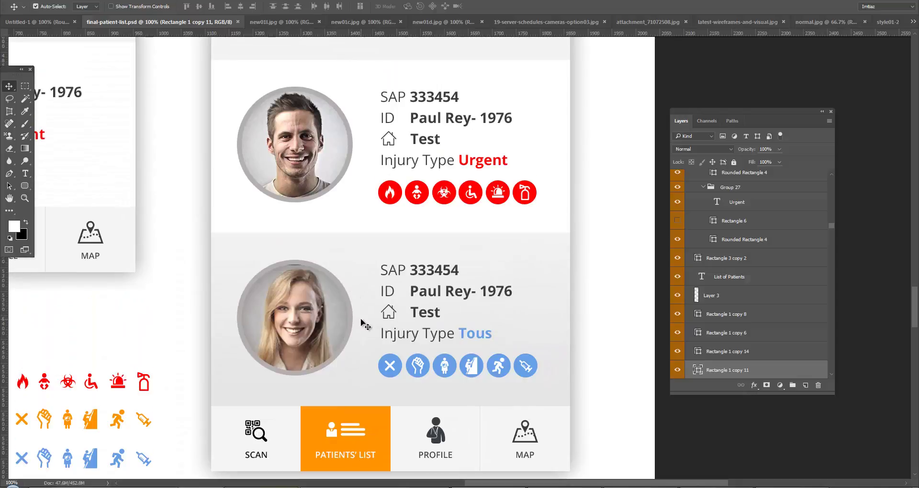
{"action": "scroll", "coordinate": [363, 325], "scroll_direction": "up", "scroll_amount": 2}
{"action": "scroll", "coordinate": [363, 324], "scroll_direction": "up", "scroll_amount": 1}
{"action": "scroll", "coordinate": [364, 325], "scroll_direction": "up", "scroll_amount": 2}
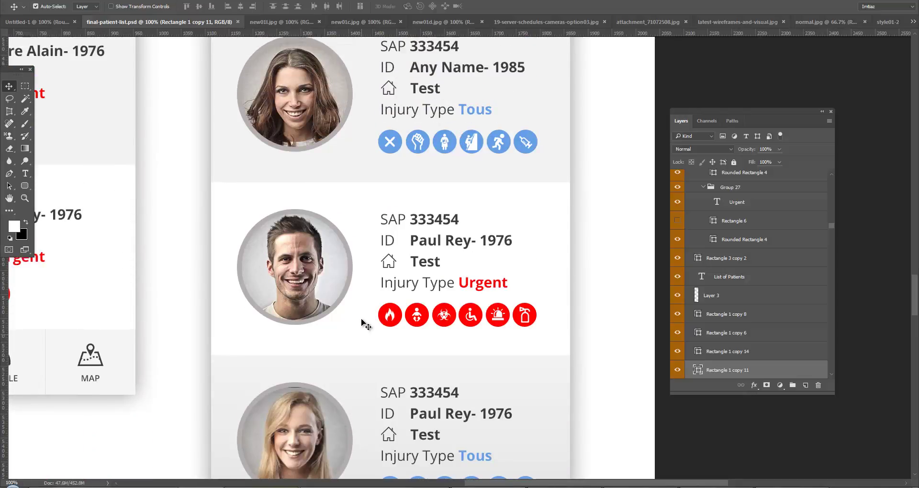
{"action": "scroll", "coordinate": [364, 325], "scroll_direction": "up", "scroll_amount": 2}
{"action": "scroll", "coordinate": [363, 325], "scroll_direction": "up", "scroll_amount": 1}
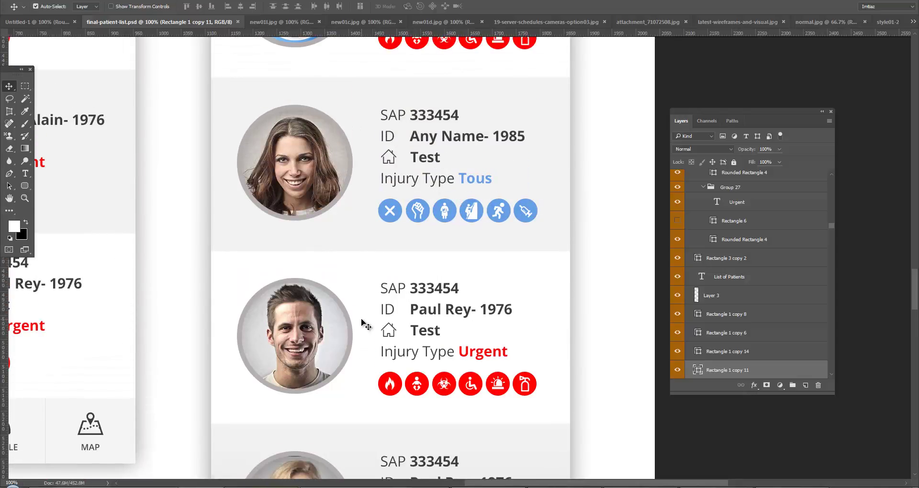
{"action": "scroll", "coordinate": [362, 324], "scroll_direction": "up", "scroll_amount": 1}
{"action": "scroll", "coordinate": [362, 323], "scroll_direction": "up", "scroll_amount": 2}
{"action": "scroll", "coordinate": [363, 322], "scroll_direction": "up", "scroll_amount": 2}
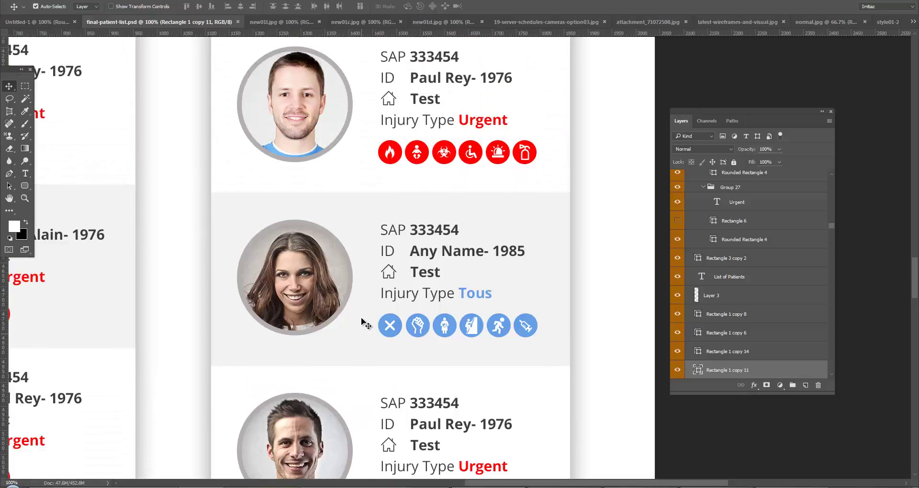
{"action": "scroll", "coordinate": [364, 322], "scroll_direction": "up", "scroll_amount": 1}
{"action": "scroll", "coordinate": [363, 321], "scroll_direction": "up", "scroll_amount": 1}
{"action": "scroll", "coordinate": [364, 321], "scroll_direction": "up", "scroll_amount": 2}
{"action": "scroll", "coordinate": [364, 321], "scroll_direction": "up", "scroll_amount": 1}
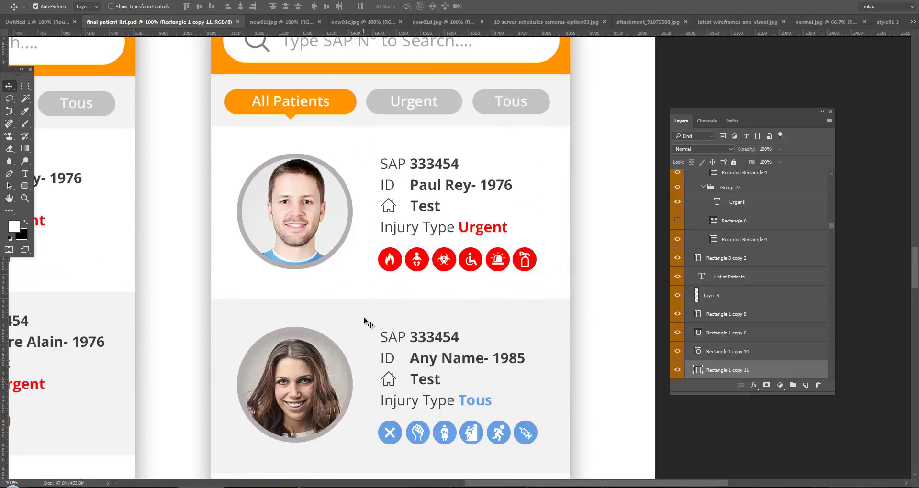
{"action": "scroll", "coordinate": [365, 321], "scroll_direction": "up", "scroll_amount": 1}
{"action": "scroll", "coordinate": [365, 318], "scroll_direction": "up", "scroll_amount": 1}
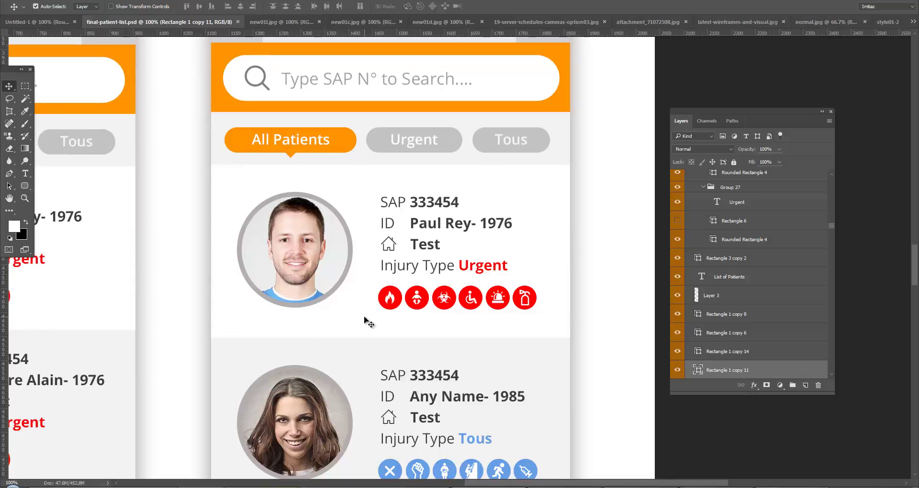
{"action": "scroll", "coordinate": [365, 320], "scroll_direction": "up", "scroll_amount": 2}
{"action": "scroll", "coordinate": [365, 321], "scroll_direction": "up", "scroll_amount": 1}
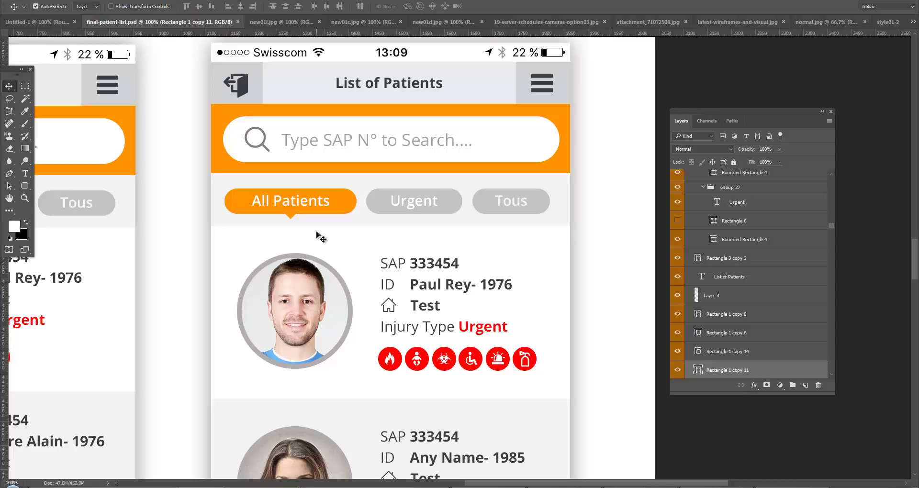
Bring up the new01c.jpg mockup with the people photo, closing the floating Layers panel over it.
{"action": "left_click", "coordinate": [313, 22]}
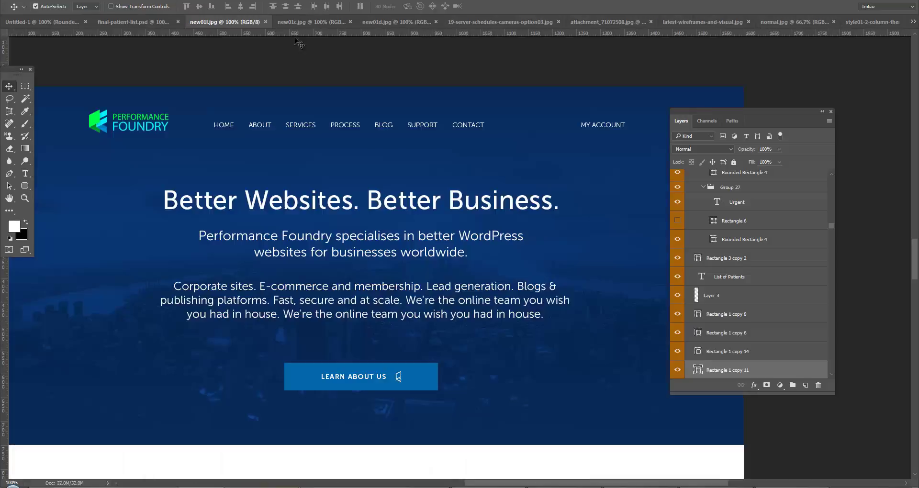
{"action": "left_click", "coordinate": [338, 22]}
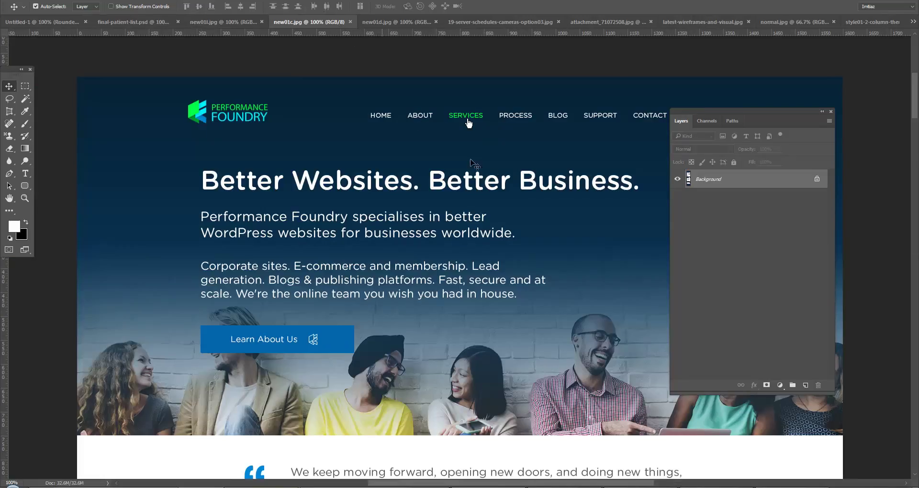
{"action": "left_click", "coordinate": [831, 111]}
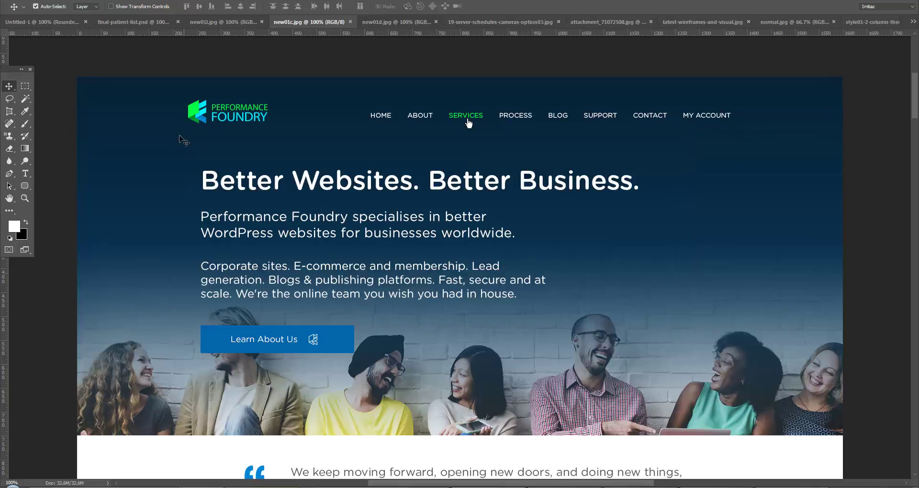
Scroll through the new01c.jpg hero banner, team photo and quote section.
{"action": "scroll", "coordinate": [394, 334], "scroll_direction": "down", "scroll_amount": 1}
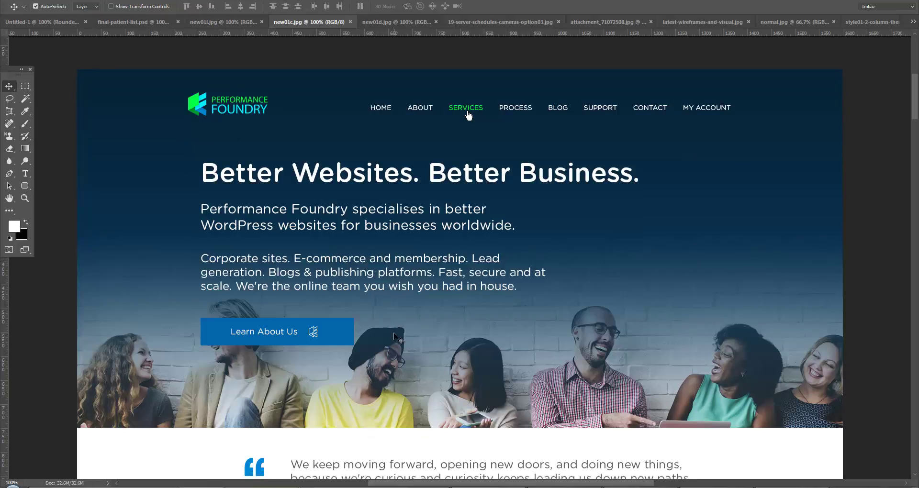
{"action": "scroll", "coordinate": [394, 334], "scroll_direction": "up", "scroll_amount": 1}
{"action": "scroll", "coordinate": [394, 334], "scroll_direction": "down", "scroll_amount": 1}
{"action": "scroll", "coordinate": [395, 338], "scroll_direction": "down", "scroll_amount": 1}
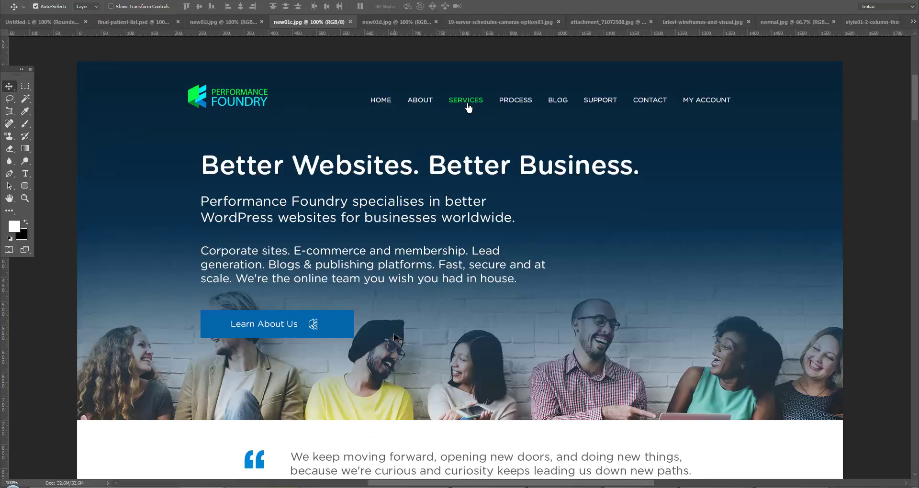
{"action": "scroll", "coordinate": [394, 338], "scroll_direction": "down", "scroll_amount": 2}
{"action": "scroll", "coordinate": [393, 340], "scroll_direction": "down", "scroll_amount": 2}
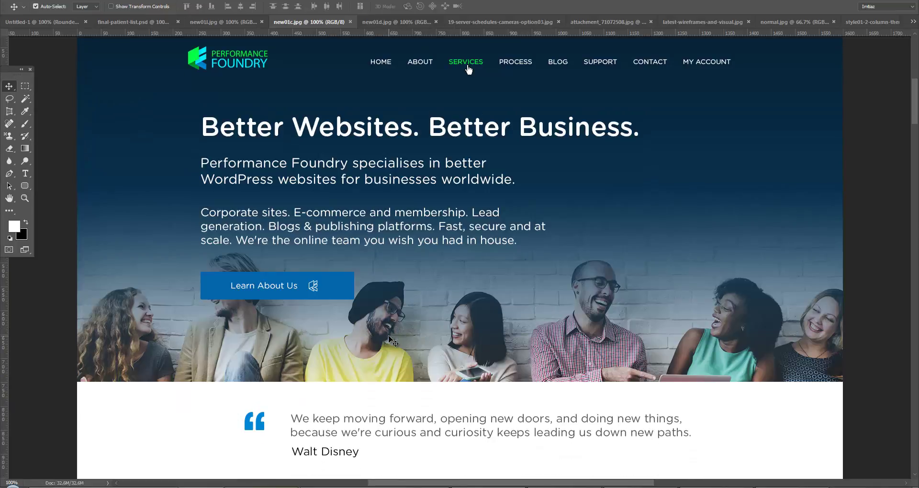
{"action": "scroll", "coordinate": [393, 340], "scroll_direction": "down", "scroll_amount": 2}
{"action": "scroll", "coordinate": [393, 340], "scroll_direction": "down", "scroll_amount": 1}
{"action": "scroll", "coordinate": [393, 340], "scroll_direction": "down", "scroll_amount": 2}
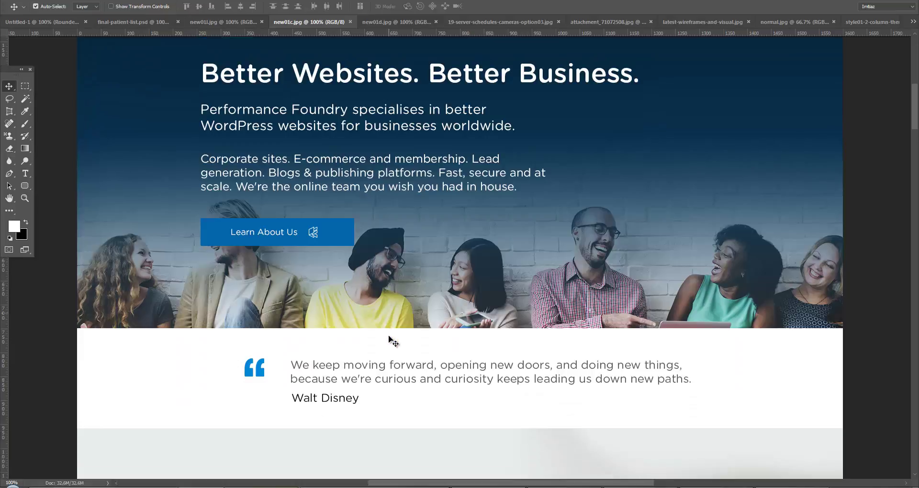
{"action": "scroll", "coordinate": [393, 340], "scroll_direction": "down", "scroll_amount": 2}
{"action": "scroll", "coordinate": [390, 340], "scroll_direction": "down", "scroll_amount": 2}
{"action": "scroll", "coordinate": [390, 340], "scroll_direction": "down", "scroll_amount": 2}
{"action": "scroll", "coordinate": [391, 340], "scroll_direction": "up", "scroll_amount": 1}
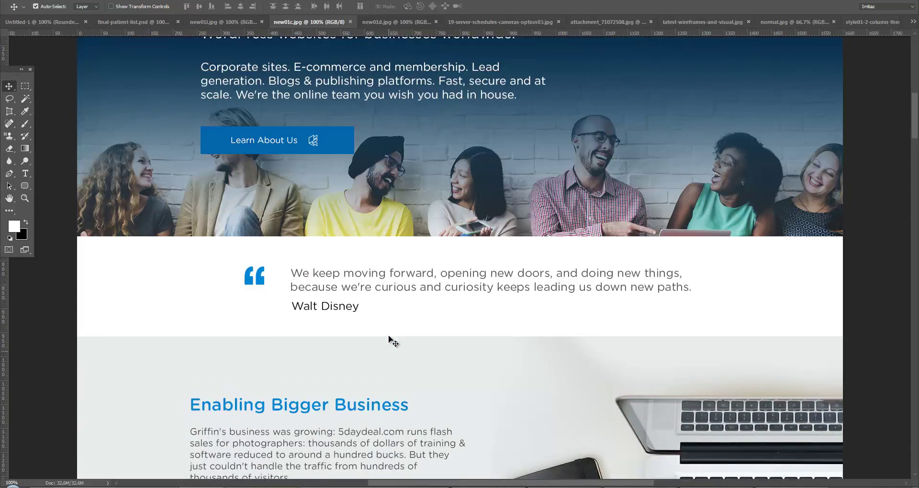
{"action": "scroll", "coordinate": [390, 340], "scroll_direction": "up", "scroll_amount": 3}
{"action": "scroll", "coordinate": [390, 340], "scroll_direction": "up", "scroll_amount": 3}
{"action": "scroll", "coordinate": [390, 340], "scroll_direction": "up", "scroll_amount": 3}
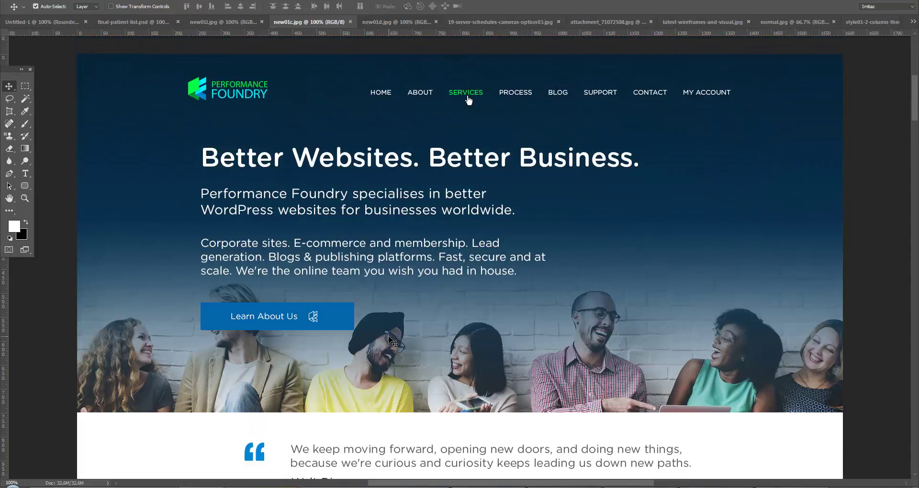
{"action": "scroll", "coordinate": [390, 341], "scroll_direction": "down", "scroll_amount": 1}
{"action": "scroll", "coordinate": [390, 341], "scroll_direction": "down", "scroll_amount": 1}
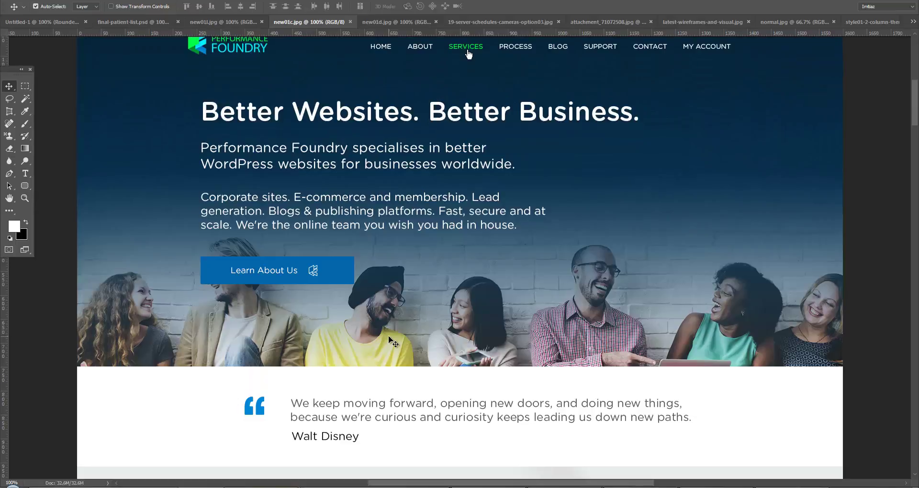
{"action": "scroll", "coordinate": [390, 341], "scroll_direction": "up", "scroll_amount": 1}
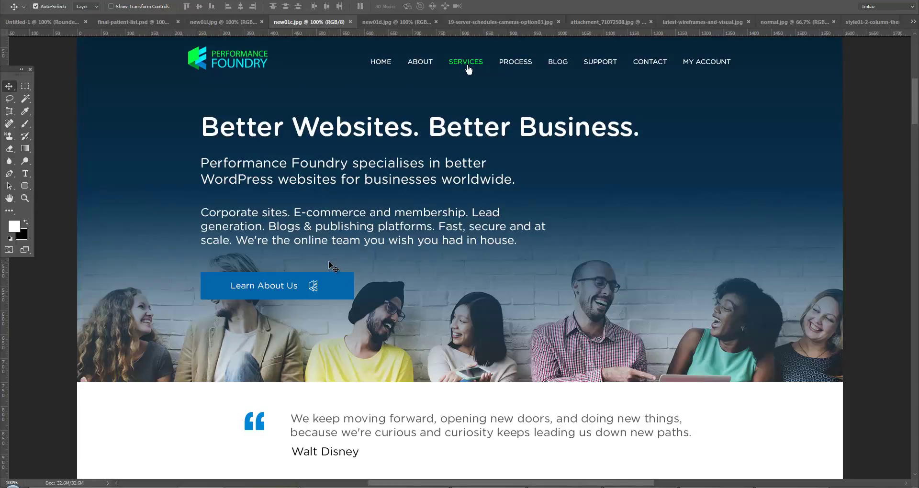
{"action": "scroll", "coordinate": [418, 236], "scroll_direction": "up", "scroll_amount": 2}
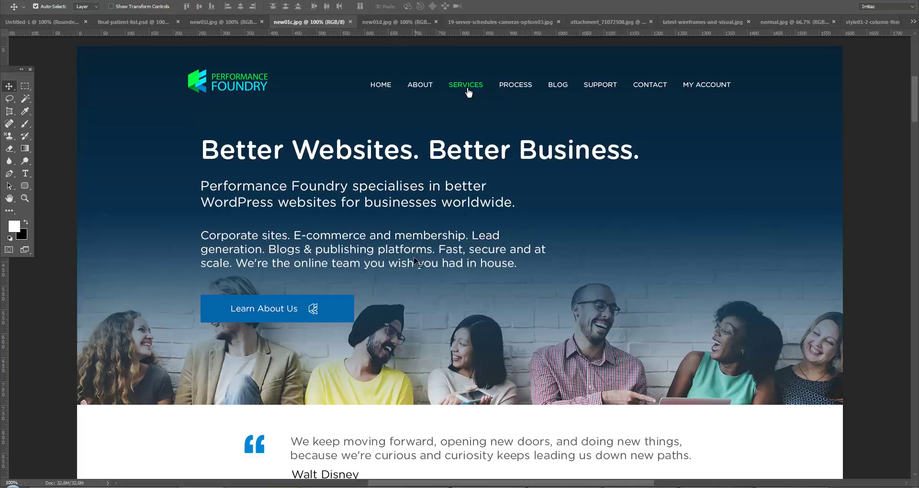
{"action": "scroll", "coordinate": [417, 259], "scroll_direction": "down", "scroll_amount": 2}
{"action": "scroll", "coordinate": [390, 327], "scroll_direction": "down", "scroll_amount": 2}
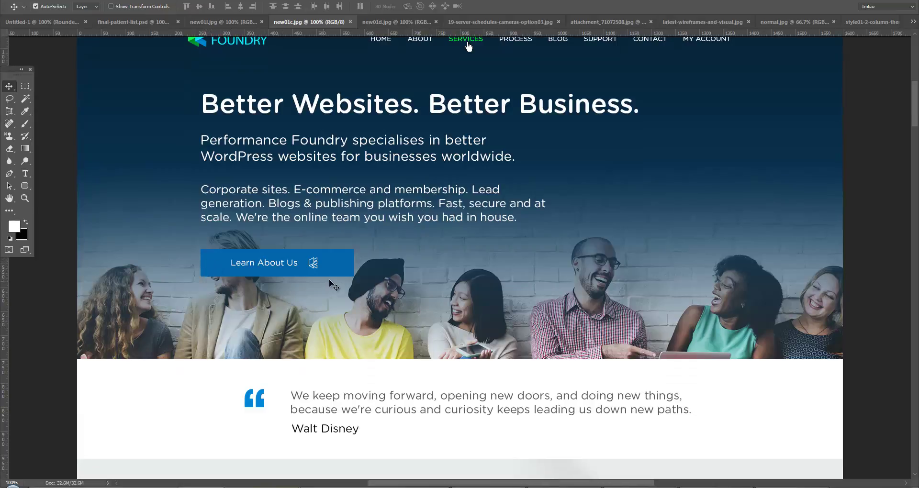
Scroll new01c.jpg past Enabling Bigger Business to the Seven Steps To A Great Website tiles.
{"action": "scroll", "coordinate": [356, 321], "scroll_direction": "down", "scroll_amount": 6}
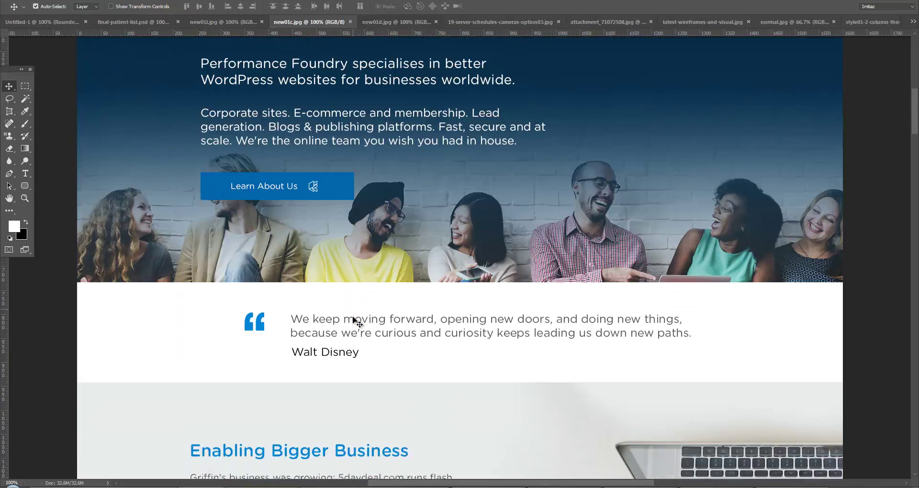
{"action": "scroll", "coordinate": [356, 321], "scroll_direction": "down", "scroll_amount": 5}
{"action": "scroll", "coordinate": [356, 321], "scroll_direction": "down", "scroll_amount": 3}
{"action": "scroll", "coordinate": [346, 325], "scroll_direction": "down", "scroll_amount": 2}
{"action": "scroll", "coordinate": [359, 345], "scroll_direction": "down", "scroll_amount": 5}
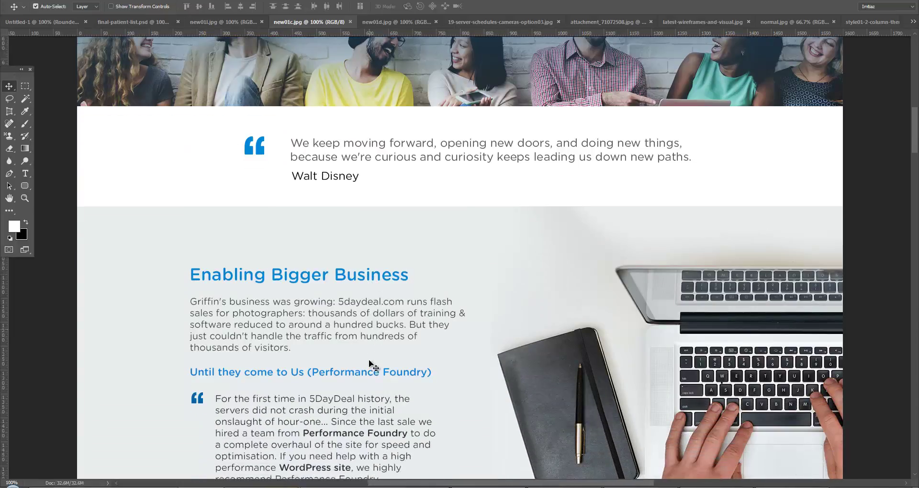
{"action": "scroll", "coordinate": [372, 367], "scroll_direction": "down", "scroll_amount": 3}
{"action": "scroll", "coordinate": [371, 366], "scroll_direction": "down", "scroll_amount": 2}
{"action": "scroll", "coordinate": [372, 366], "scroll_direction": "down", "scroll_amount": 1}
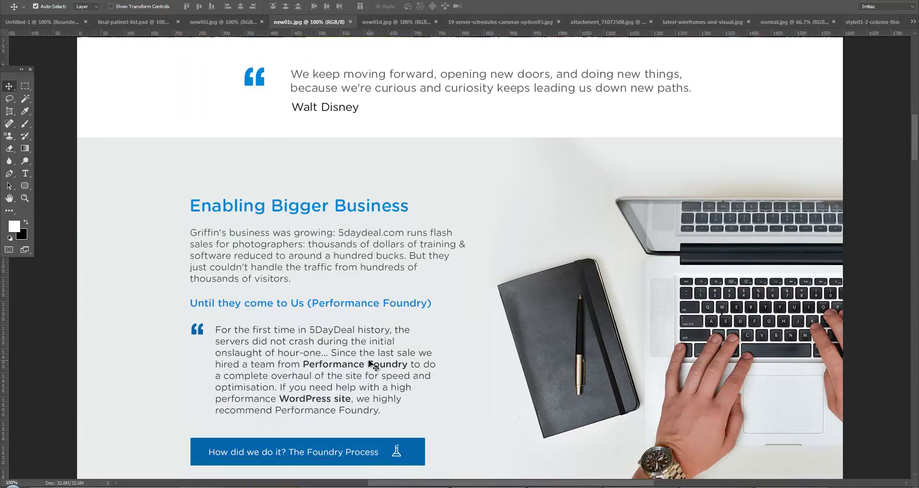
{"action": "scroll", "coordinate": [373, 366], "scroll_direction": "down", "scroll_amount": 2}
{"action": "scroll", "coordinate": [373, 367], "scroll_direction": "down", "scroll_amount": 2}
{"action": "scroll", "coordinate": [374, 367], "scroll_direction": "down", "scroll_amount": 1}
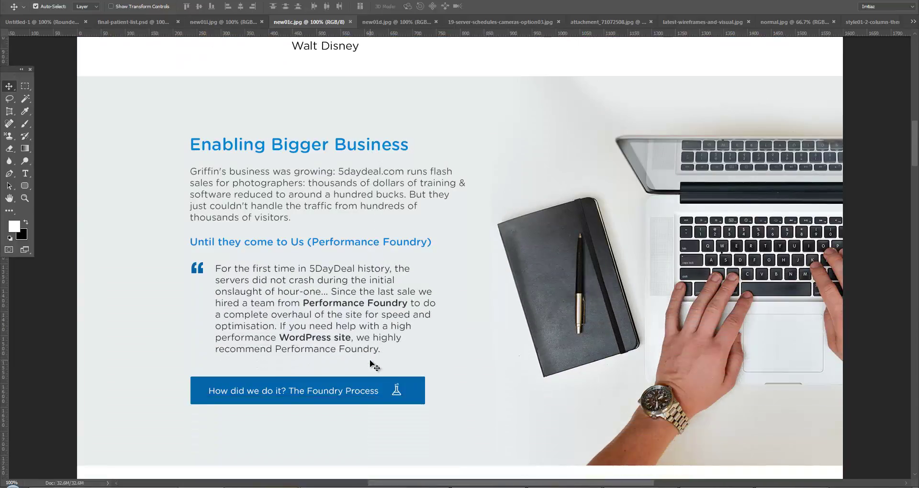
{"action": "scroll", "coordinate": [386, 313], "scroll_direction": "down", "scroll_amount": 2}
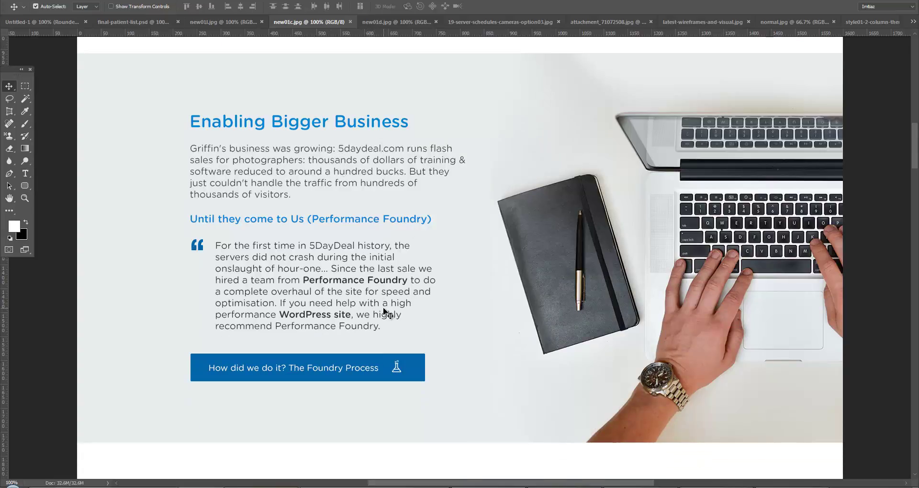
{"action": "scroll", "coordinate": [383, 309], "scroll_direction": "up", "scroll_amount": 3}
{"action": "scroll", "coordinate": [384, 309], "scroll_direction": "up", "scroll_amount": 3}
{"action": "scroll", "coordinate": [385, 309], "scroll_direction": "down", "scroll_amount": 3}
{"action": "scroll", "coordinate": [385, 309], "scroll_direction": "down", "scroll_amount": 4}
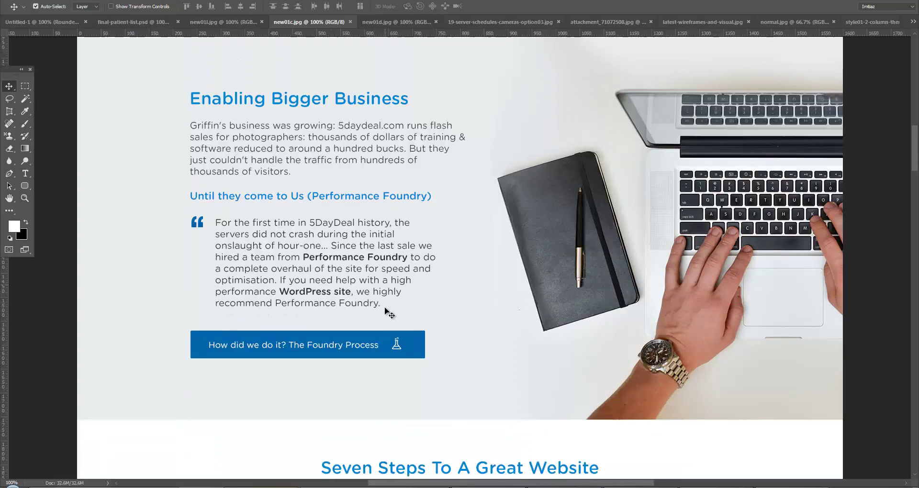
{"action": "scroll", "coordinate": [386, 311], "scroll_direction": "down", "scroll_amount": 2}
{"action": "scroll", "coordinate": [386, 311], "scroll_direction": "down", "scroll_amount": 2}
{"action": "scroll", "coordinate": [386, 312], "scroll_direction": "down", "scroll_amount": 2}
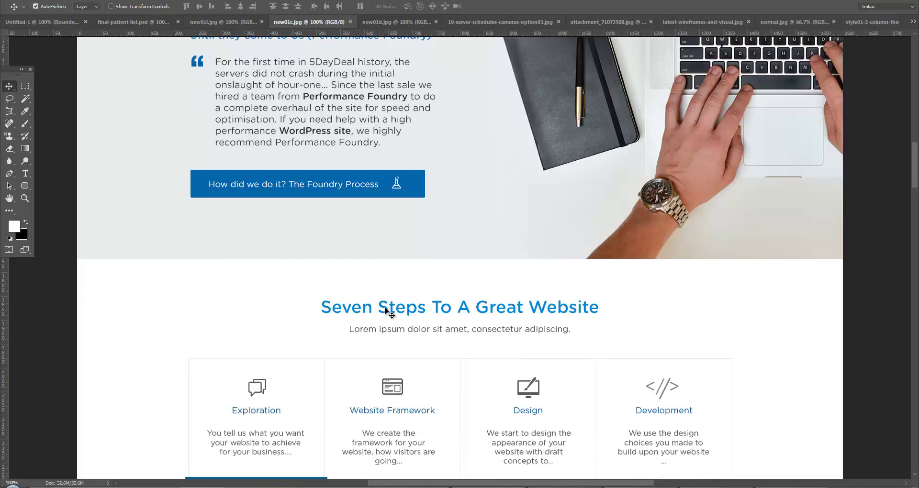
{"action": "scroll", "coordinate": [386, 311], "scroll_direction": "down", "scroll_amount": 2}
{"action": "scroll", "coordinate": [386, 312], "scroll_direction": "down", "scroll_amount": 2}
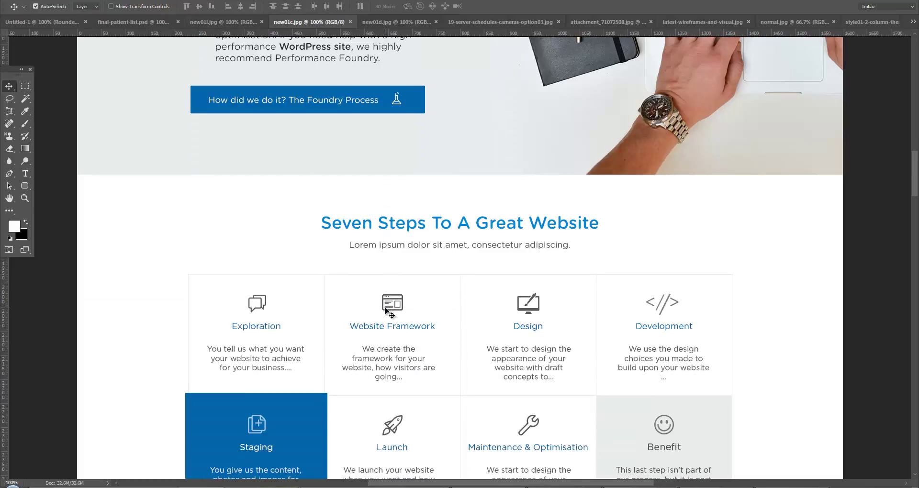
{"action": "scroll", "coordinate": [397, 211], "scroll_direction": "up", "scroll_amount": 1}
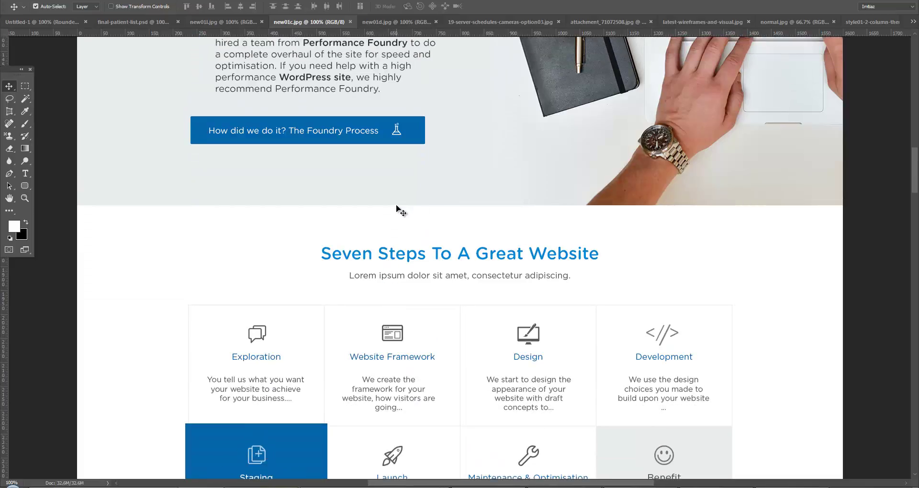
{"action": "scroll", "coordinate": [405, 266], "scroll_direction": "down", "scroll_amount": 1}
{"action": "scroll", "coordinate": [404, 266], "scroll_direction": "down", "scroll_amount": 1}
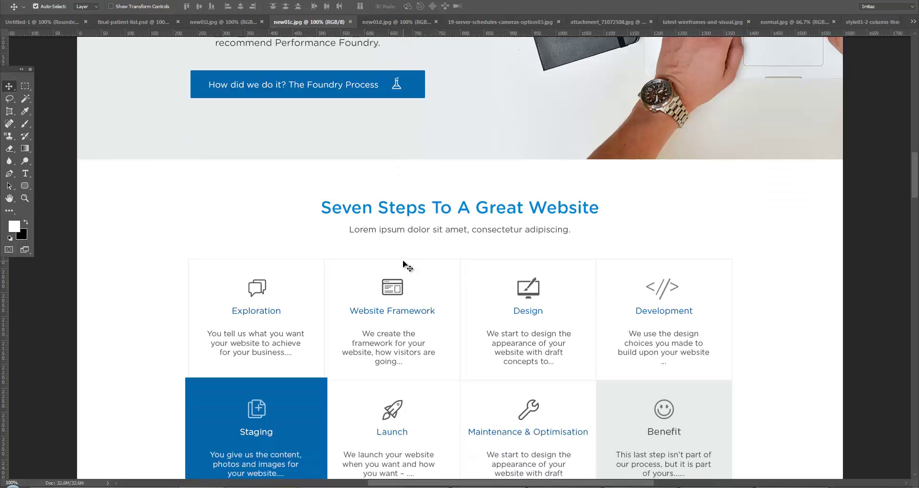
{"action": "scroll", "coordinate": [405, 267], "scroll_direction": "down", "scroll_amount": 2}
{"action": "scroll", "coordinate": [405, 266], "scroll_direction": "down", "scroll_amount": 1}
{"action": "scroll", "coordinate": [405, 267], "scroll_direction": "down", "scroll_amount": 1}
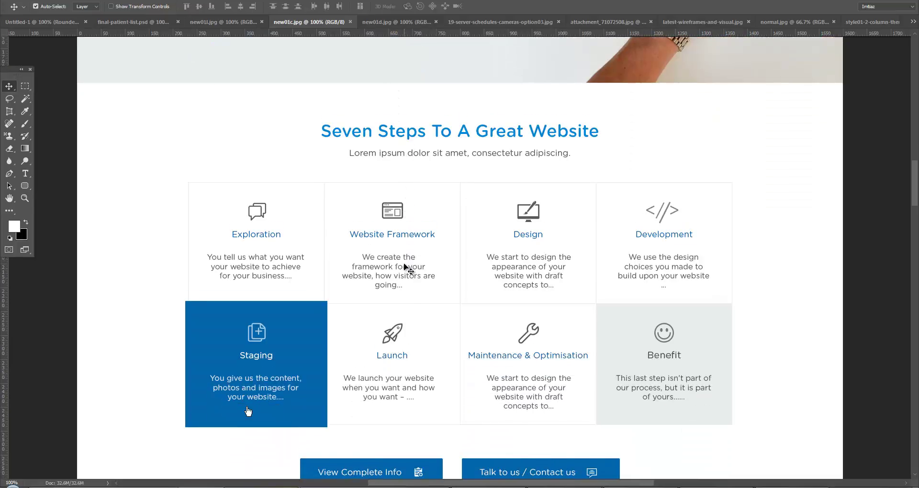
{"action": "scroll", "coordinate": [404, 266], "scroll_direction": "down", "scroll_amount": 1}
{"action": "scroll", "coordinate": [405, 267], "scroll_direction": "down", "scroll_amount": 1}
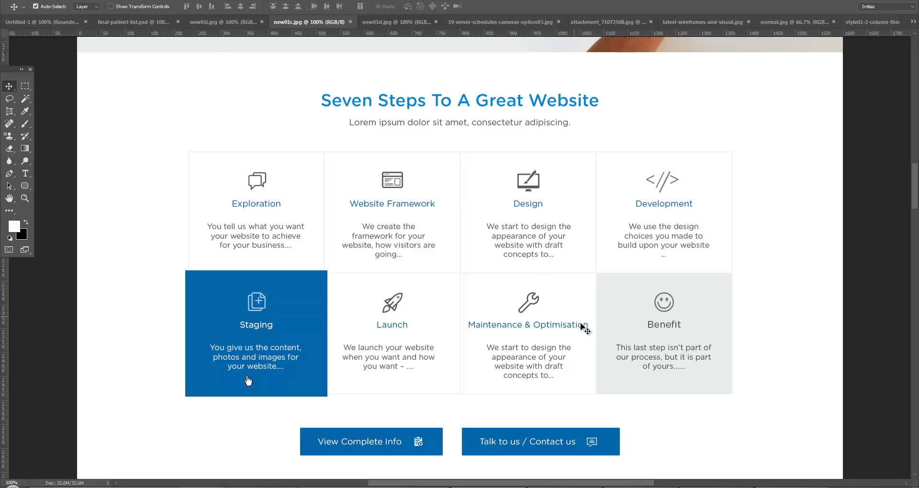
Scroll new01c.jpg from the sign-up section through Why Choose Performance Foundry to the footer.
{"action": "scroll", "coordinate": [431, 359], "scroll_direction": "down", "scroll_amount": 1}
{"action": "scroll", "coordinate": [412, 367], "scroll_direction": "down", "scroll_amount": 3}
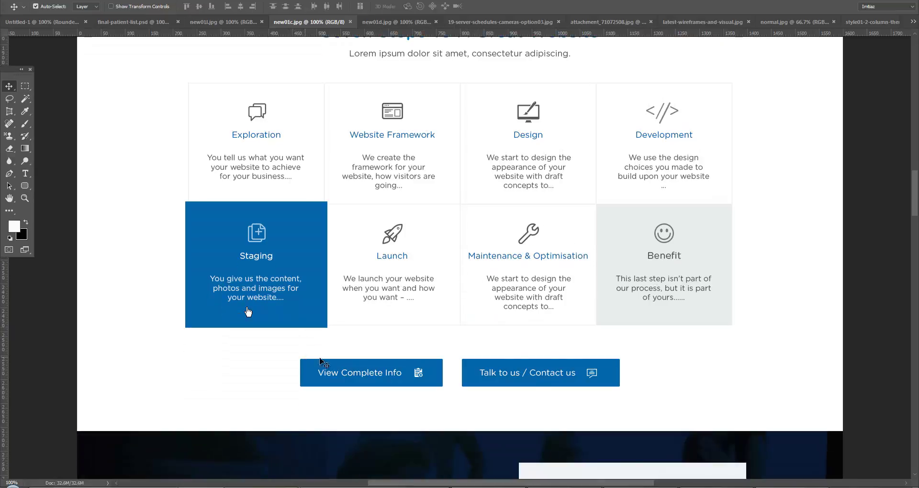
{"action": "scroll", "coordinate": [402, 371], "scroll_direction": "down", "scroll_amount": 1}
{"action": "scroll", "coordinate": [405, 369], "scroll_direction": "down", "scroll_amount": 1}
{"action": "scroll", "coordinate": [426, 340], "scroll_direction": "down", "scroll_amount": 1}
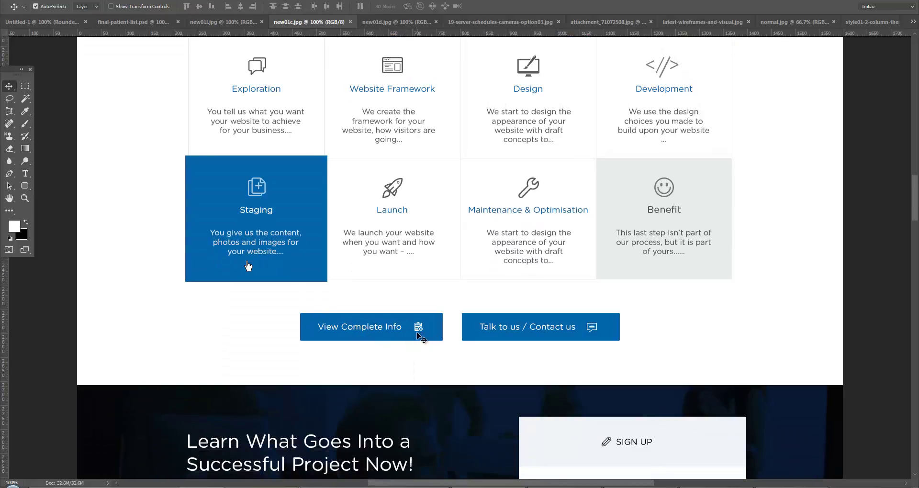
{"action": "scroll", "coordinate": [433, 330], "scroll_direction": "down", "scroll_amount": 1}
{"action": "scroll", "coordinate": [436, 325], "scroll_direction": "down", "scroll_amount": 1}
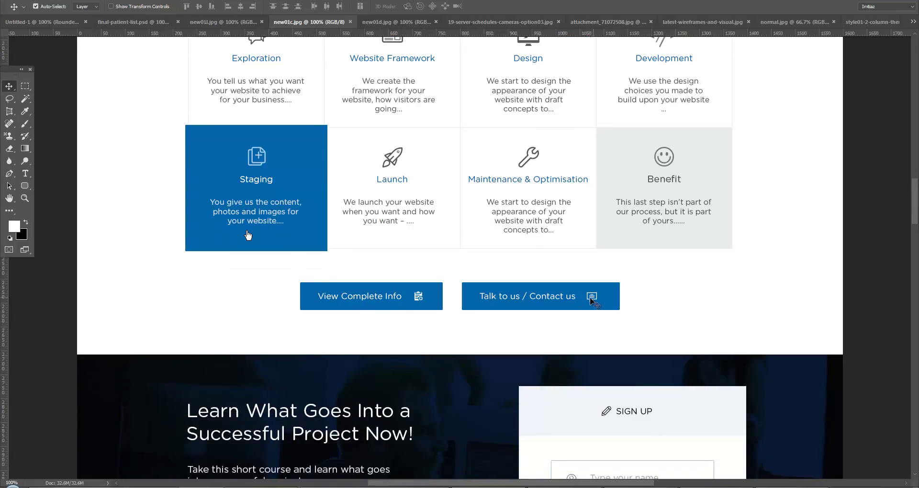
{"action": "scroll", "coordinate": [526, 324], "scroll_direction": "down", "scroll_amount": 3}
{"action": "scroll", "coordinate": [523, 333], "scroll_direction": "down", "scroll_amount": 3}
{"action": "scroll", "coordinate": [520, 342], "scroll_direction": "down", "scroll_amount": 3}
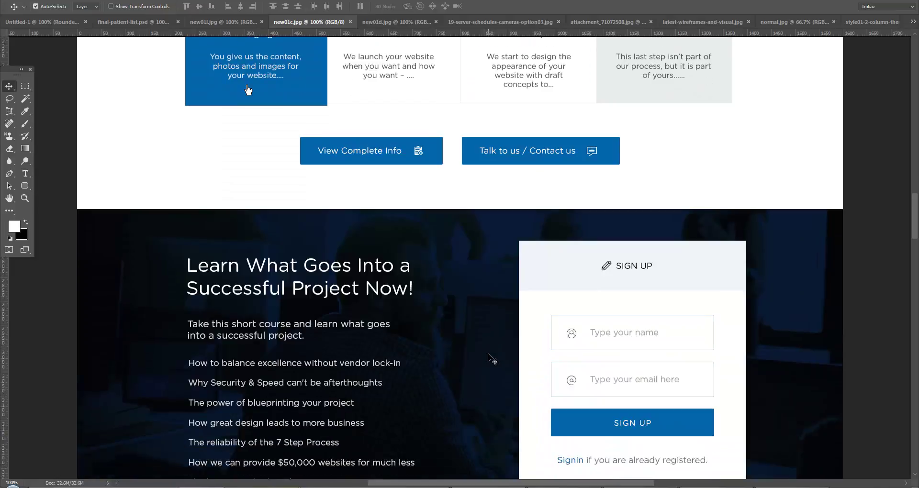
{"action": "scroll", "coordinate": [516, 349], "scroll_direction": "down", "scroll_amount": 3}
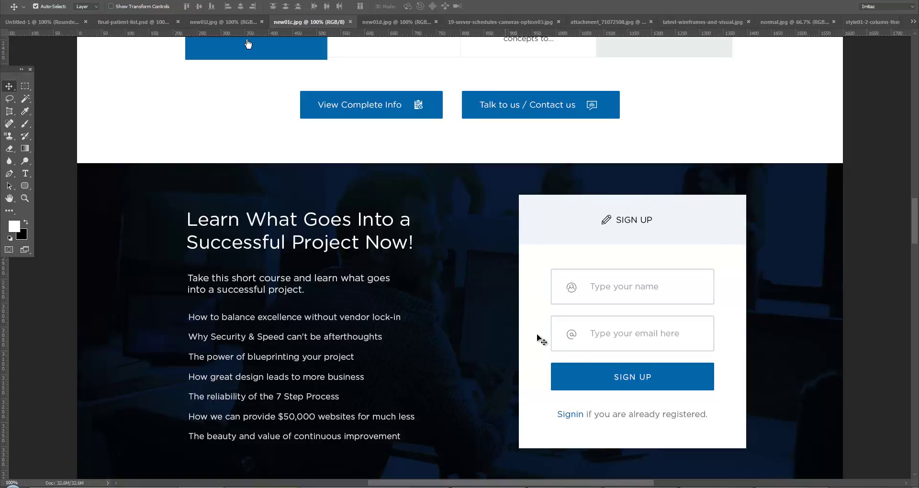
{"action": "scroll", "coordinate": [550, 289], "scroll_direction": "down", "scroll_amount": 2}
{"action": "scroll", "coordinate": [551, 292], "scroll_direction": "down", "scroll_amount": 1}
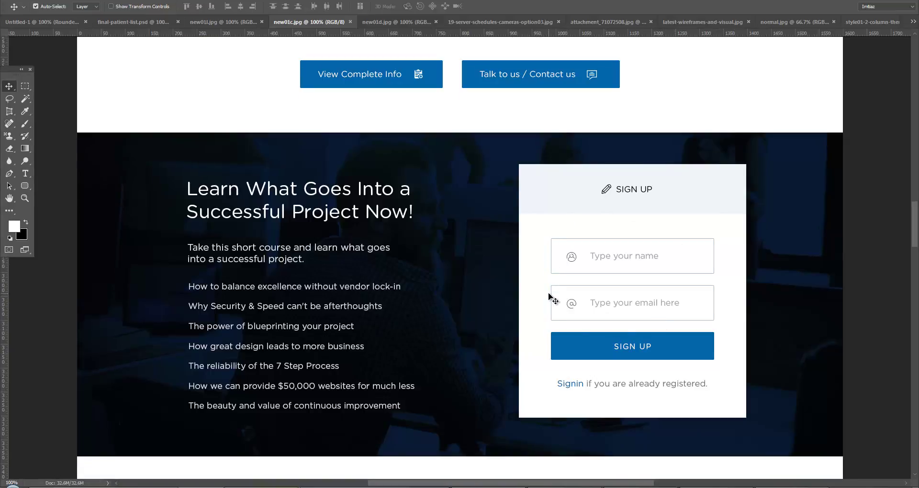
{"action": "scroll", "coordinate": [550, 297], "scroll_direction": "down", "scroll_amount": 1}
{"action": "scroll", "coordinate": [550, 298], "scroll_direction": "down", "scroll_amount": 1}
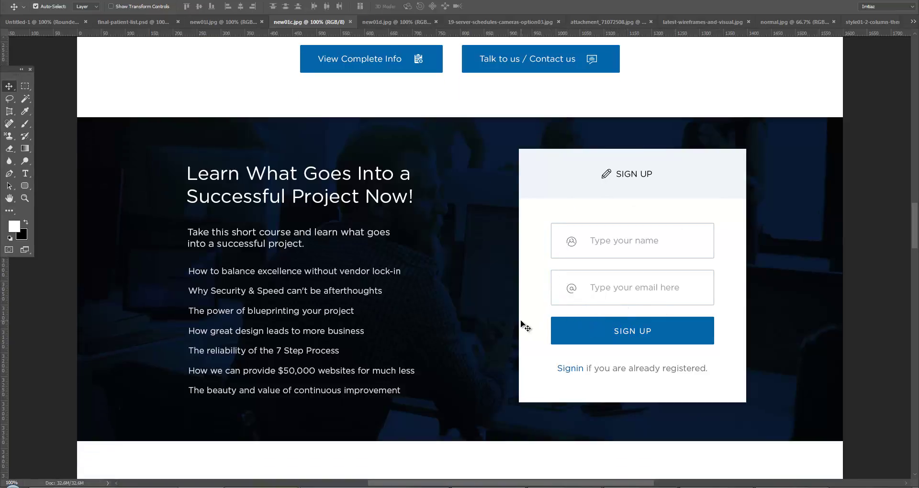
{"action": "scroll", "coordinate": [522, 322], "scroll_direction": "down", "scroll_amount": 1}
{"action": "scroll", "coordinate": [522, 322], "scroll_direction": "down", "scroll_amount": 2}
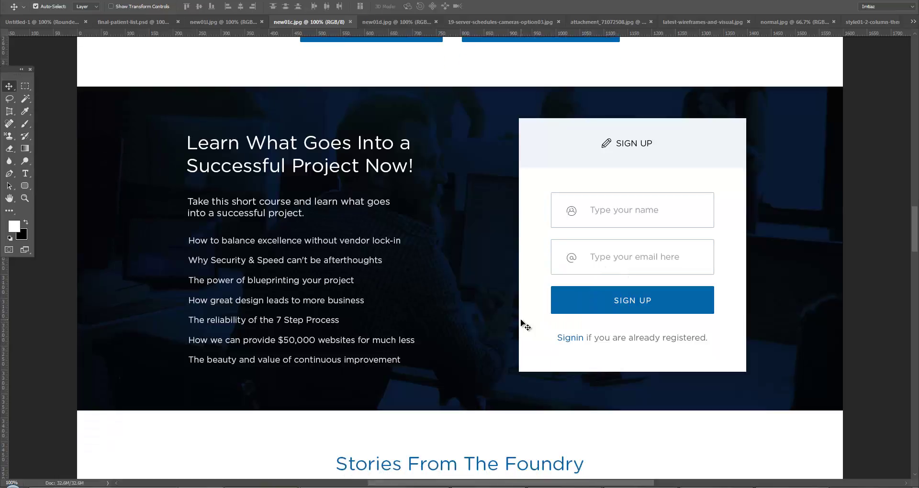
{"action": "scroll", "coordinate": [522, 321], "scroll_direction": "down", "scroll_amount": 2}
{"action": "scroll", "coordinate": [523, 326], "scroll_direction": "down", "scroll_amount": 2}
{"action": "scroll", "coordinate": [529, 338], "scroll_direction": "down", "scroll_amount": 3}
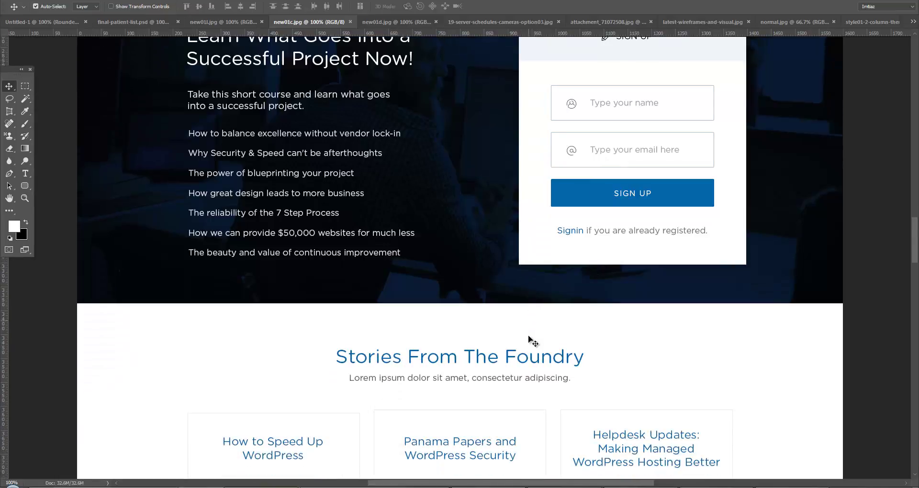
{"action": "scroll", "coordinate": [531, 341], "scroll_direction": "down", "scroll_amount": 2}
{"action": "scroll", "coordinate": [532, 342], "scroll_direction": "down", "scroll_amount": 3}
{"action": "scroll", "coordinate": [529, 345], "scroll_direction": "down", "scroll_amount": 4}
{"action": "scroll", "coordinate": [523, 347], "scroll_direction": "down", "scroll_amount": 3}
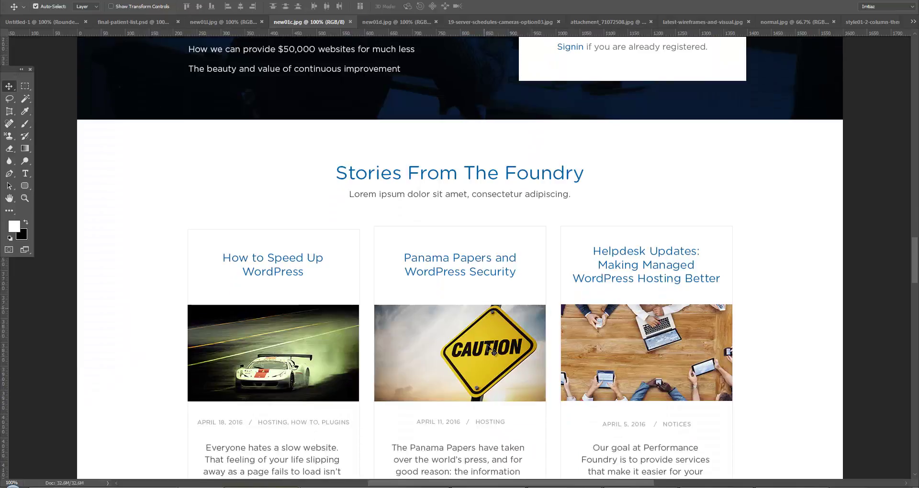
{"action": "scroll", "coordinate": [517, 348], "scroll_direction": "down", "scroll_amount": 4}
{"action": "scroll", "coordinate": [510, 350], "scroll_direction": "down", "scroll_amount": 4}
{"action": "scroll", "coordinate": [508, 350], "scroll_direction": "down", "scroll_amount": 4}
{"action": "scroll", "coordinate": [510, 349], "scroll_direction": "down", "scroll_amount": 2}
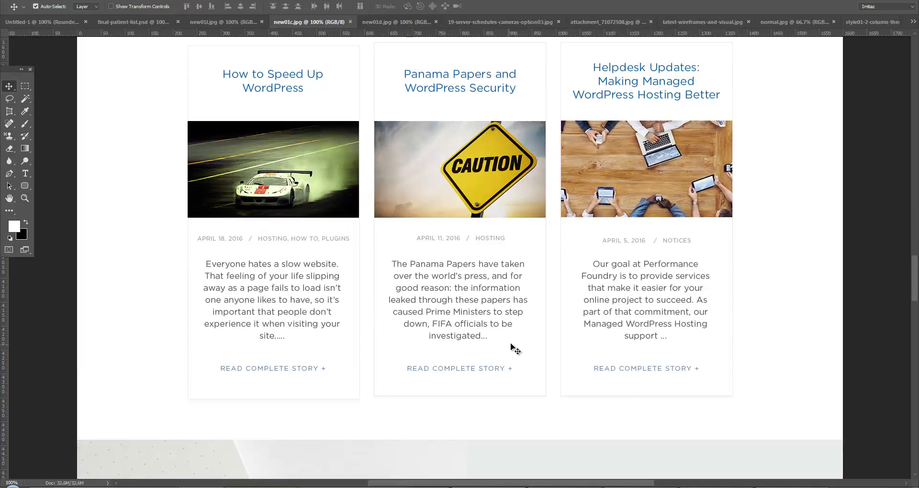
{"action": "scroll", "coordinate": [422, 354], "scroll_direction": "down", "scroll_amount": 4}
{"action": "scroll", "coordinate": [417, 357], "scroll_direction": "down", "scroll_amount": 4}
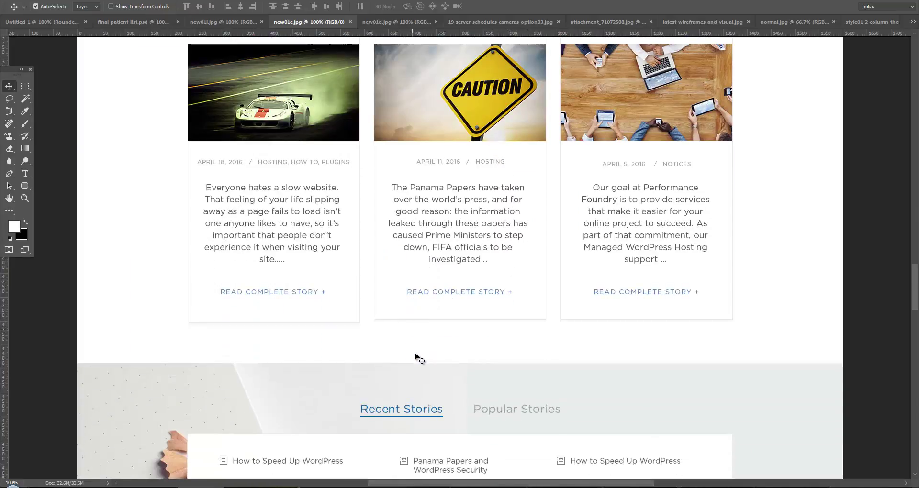
{"action": "scroll", "coordinate": [419, 360], "scroll_direction": "down", "scroll_amount": 3}
{"action": "scroll", "coordinate": [421, 361], "scroll_direction": "down", "scroll_amount": 2}
{"action": "scroll", "coordinate": [419, 360], "scroll_direction": "down", "scroll_amount": 3}
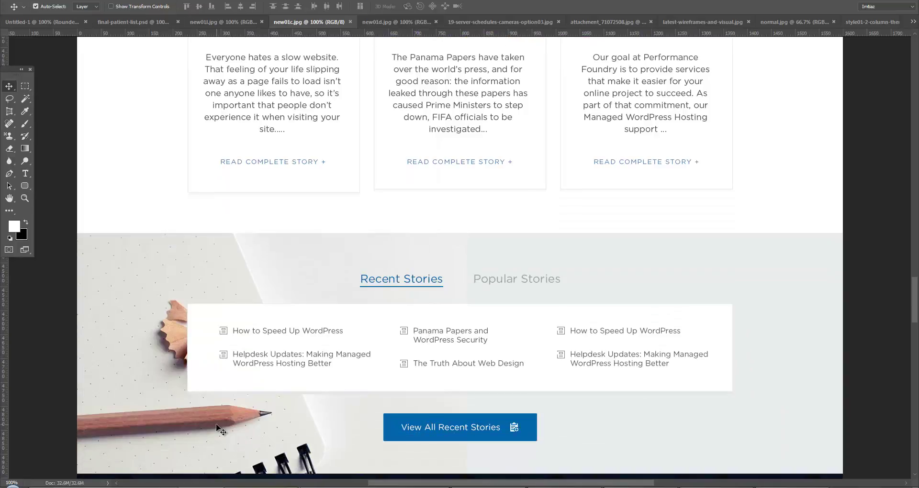
{"action": "scroll", "coordinate": [218, 429], "scroll_direction": "up", "scroll_amount": 3}
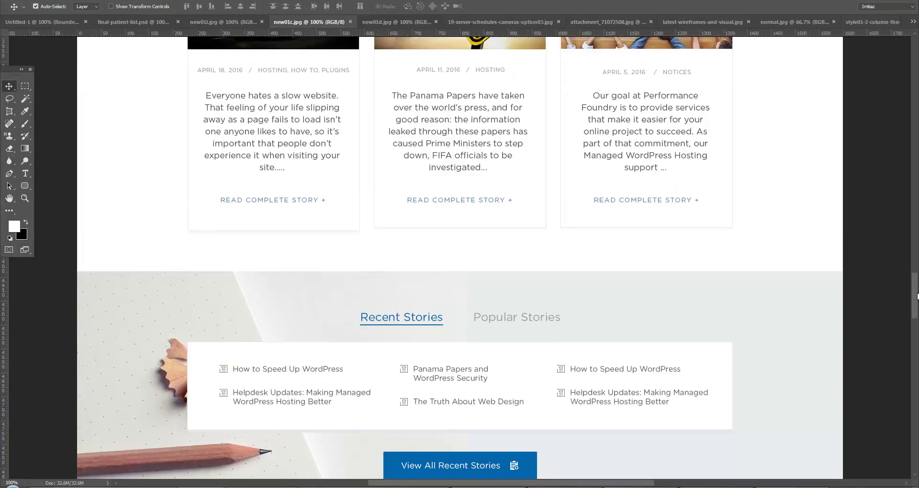
{"action": "scroll", "coordinate": [248, 373], "scroll_direction": "up", "scroll_amount": 6}
{"action": "scroll", "coordinate": [248, 373], "scroll_direction": "up", "scroll_amount": 3}
{"action": "scroll", "coordinate": [248, 373], "scroll_direction": "up", "scroll_amount": 3}
{"action": "scroll", "coordinate": [248, 373], "scroll_direction": "up", "scroll_amount": 6}
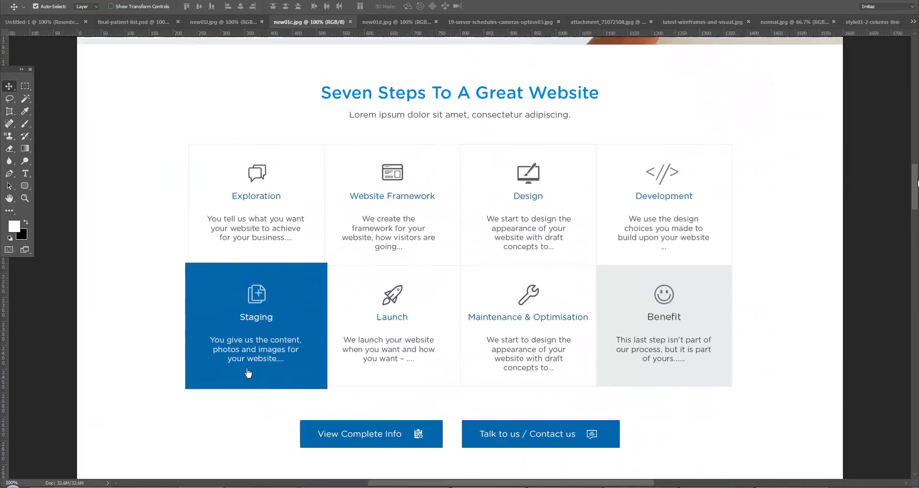
{"action": "scroll", "coordinate": [248, 373], "scroll_direction": "up", "scroll_amount": 5}
{"action": "scroll", "coordinate": [248, 373], "scroll_direction": "up", "scroll_amount": 5}
{"action": "scroll", "coordinate": [248, 373], "scroll_direction": "up", "scroll_amount": 5}
{"action": "scroll", "coordinate": [248, 373], "scroll_direction": "up", "scroll_amount": 3}
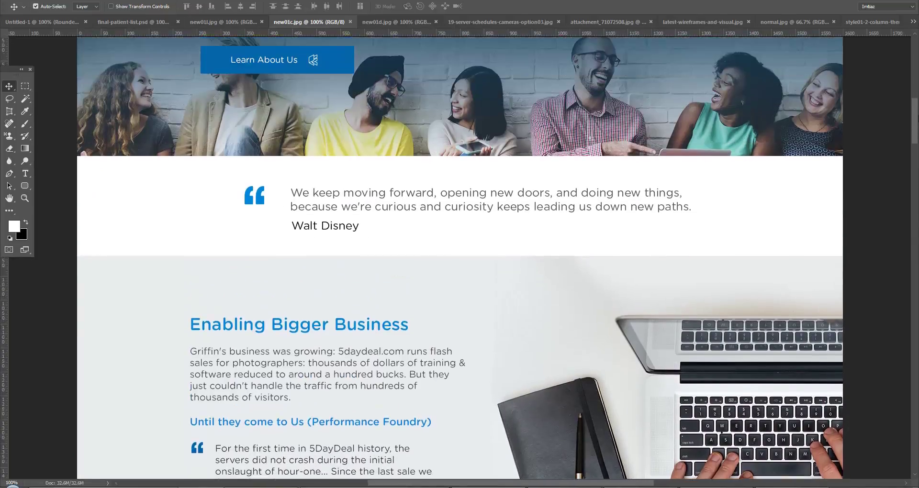
{"action": "scroll", "coordinate": [304, 261], "scroll_direction": "up", "scroll_amount": 2}
{"action": "scroll", "coordinate": [303, 261], "scroll_direction": "down", "scroll_amount": 10}
{"action": "scroll", "coordinate": [304, 261], "scroll_direction": "down", "scroll_amount": 6}
{"action": "scroll", "coordinate": [304, 261], "scroll_direction": "down", "scroll_amount": 4}
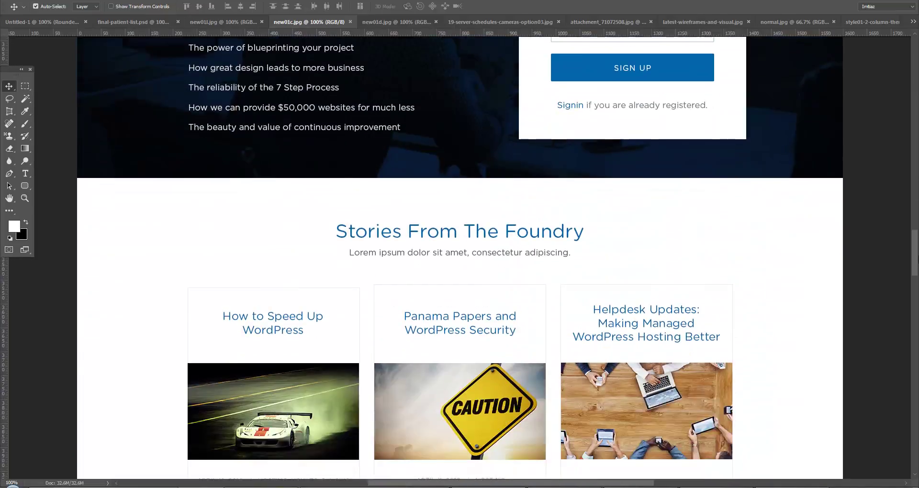
{"action": "scroll", "coordinate": [460, 259], "scroll_direction": "down", "scroll_amount": 5}
{"action": "scroll", "coordinate": [460, 258], "scroll_direction": "down", "scroll_amount": 4}
{"action": "scroll", "coordinate": [459, 259], "scroll_direction": "down", "scroll_amount": 5}
{"action": "scroll", "coordinate": [460, 258], "scroll_direction": "down", "scroll_amount": 3}
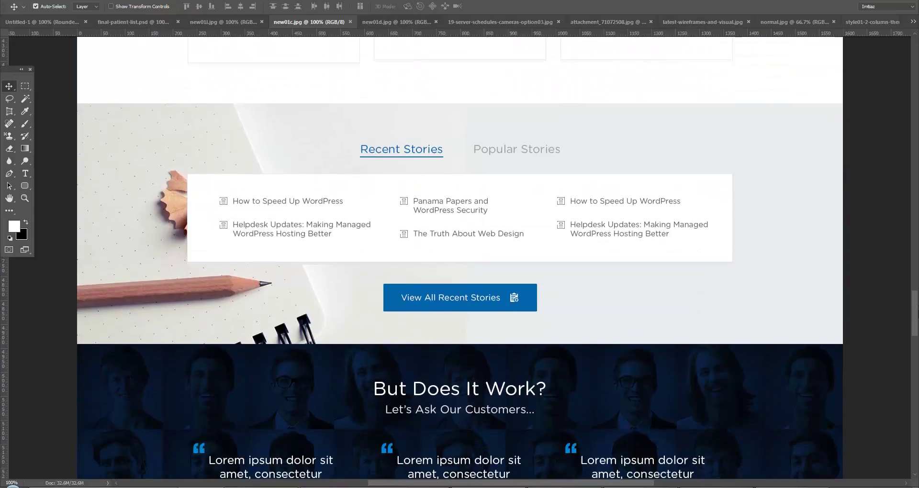
{"action": "scroll", "coordinate": [460, 258], "scroll_direction": "down", "scroll_amount": 1}
{"action": "scroll", "coordinate": [460, 259], "scroll_direction": "down", "scroll_amount": 4}
{"action": "scroll", "coordinate": [460, 259], "scroll_direction": "down", "scroll_amount": 3}
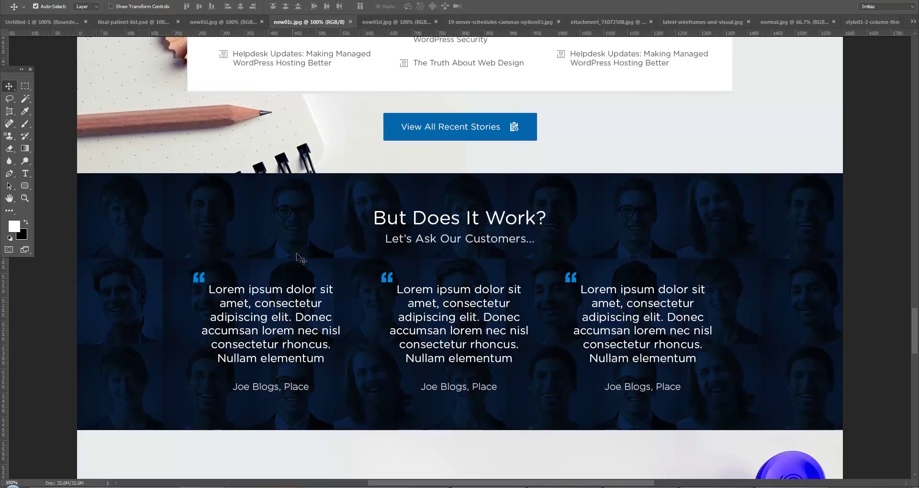
{"action": "scroll", "coordinate": [740, 316], "scroll_direction": "down", "scroll_amount": 5}
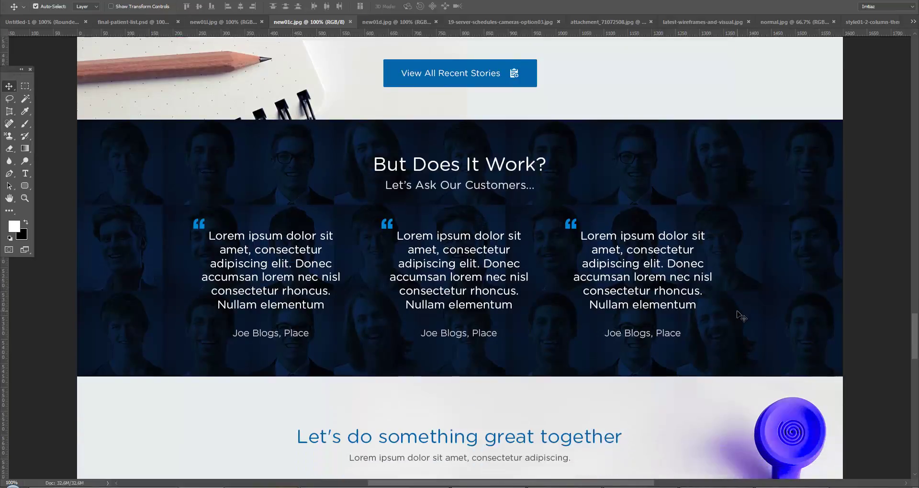
{"action": "scroll", "coordinate": [653, 335], "scroll_direction": "down", "scroll_amount": 6}
{"action": "scroll", "coordinate": [653, 364], "scroll_direction": "down", "scroll_amount": 1}
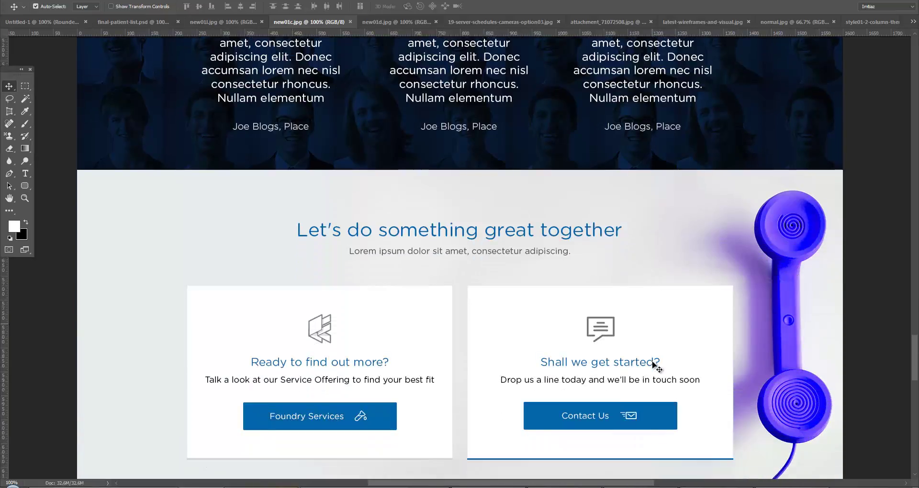
{"action": "scroll", "coordinate": [527, 350], "scroll_direction": "up", "scroll_amount": 2}
{"action": "scroll", "coordinate": [622, 369], "scroll_direction": "down", "scroll_amount": 1}
{"action": "scroll", "coordinate": [641, 412], "scroll_direction": "down", "scroll_amount": 2}
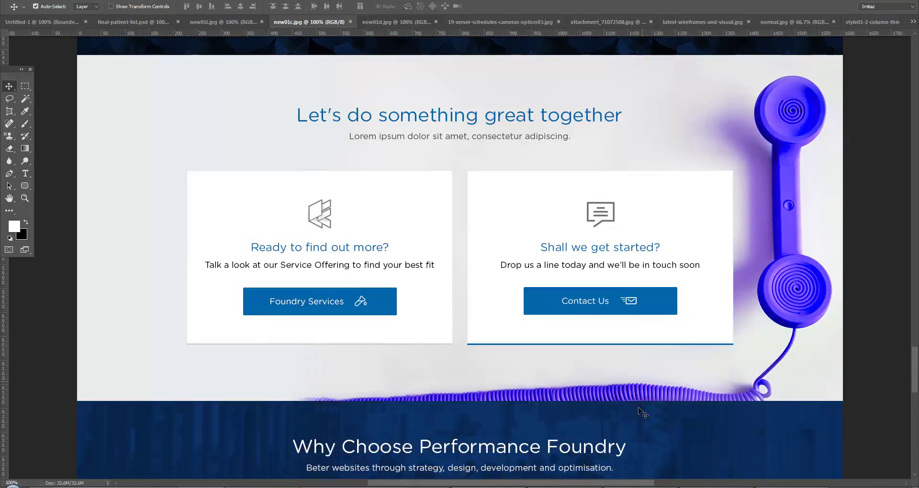
{"action": "scroll", "coordinate": [642, 412], "scroll_direction": "down", "scroll_amount": 2}
{"action": "scroll", "coordinate": [641, 413], "scroll_direction": "down", "scroll_amount": 2}
{"action": "scroll", "coordinate": [643, 415], "scroll_direction": "down", "scroll_amount": 2}
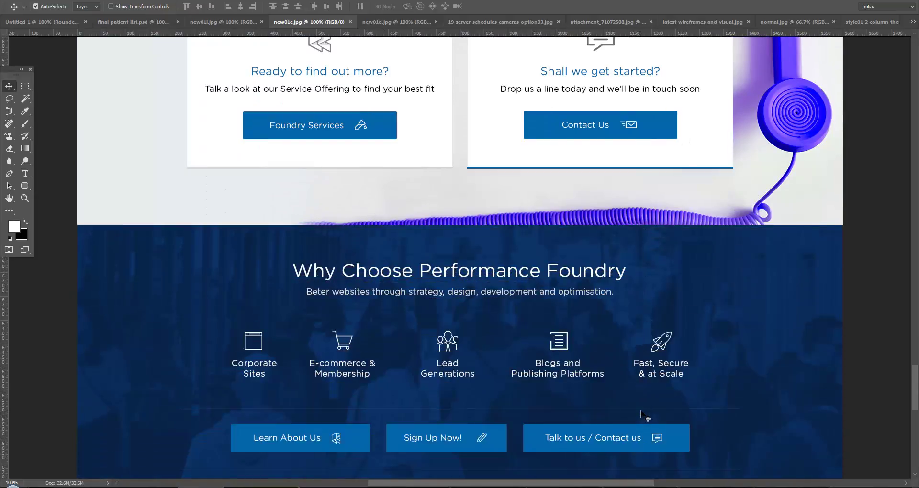
{"action": "scroll", "coordinate": [642, 412], "scroll_direction": "down", "scroll_amount": 1}
{"action": "scroll", "coordinate": [642, 413], "scroll_direction": "down", "scroll_amount": 1}
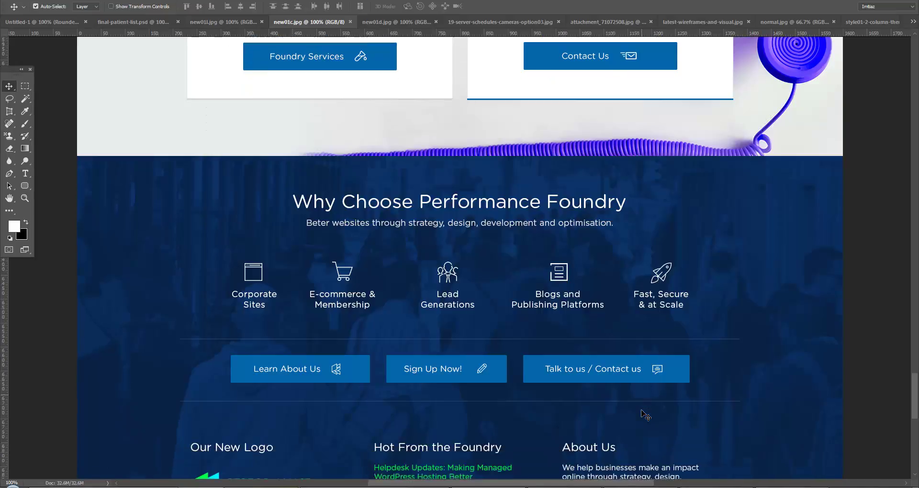
{"action": "scroll", "coordinate": [642, 413], "scroll_direction": "down", "scroll_amount": 1}
{"action": "scroll", "coordinate": [311, 277], "scroll_direction": "down", "scroll_amount": 2}
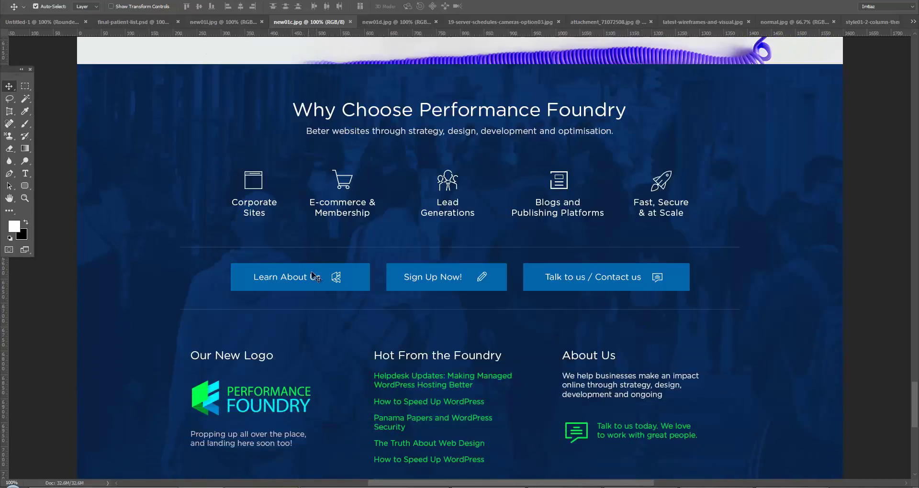
{"action": "scroll", "coordinate": [338, 279], "scroll_direction": "down", "scroll_amount": 1}
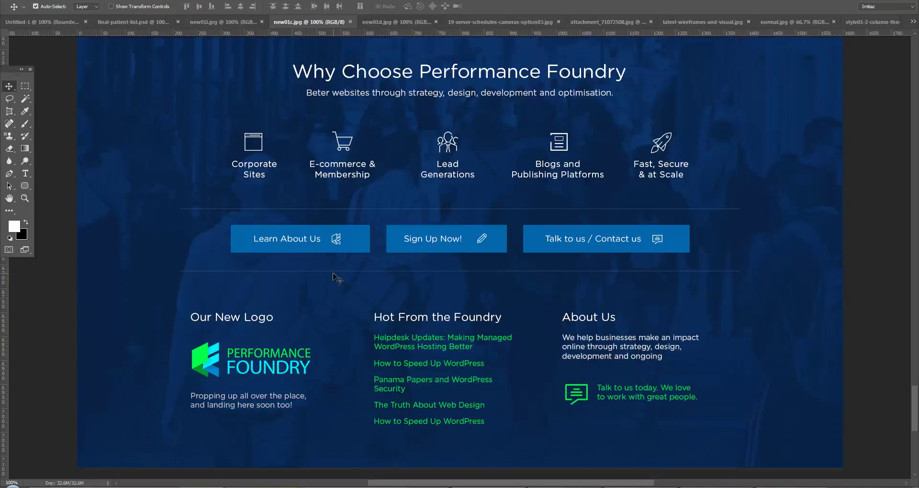
{"action": "scroll", "coordinate": [355, 286], "scroll_direction": "up", "scroll_amount": 1}
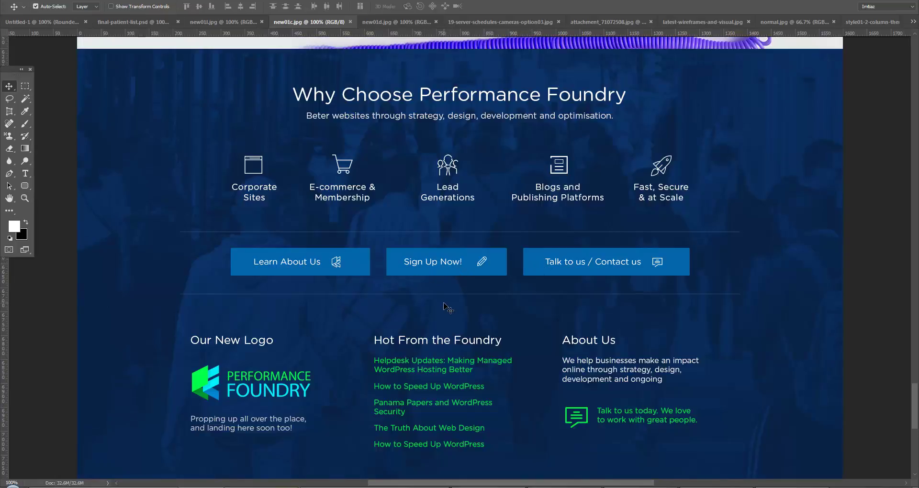
View new01d.jpg down to Recent Stories, briefly checking the 19-server-schedules design.
{"action": "left_click", "coordinate": [374, 22]}
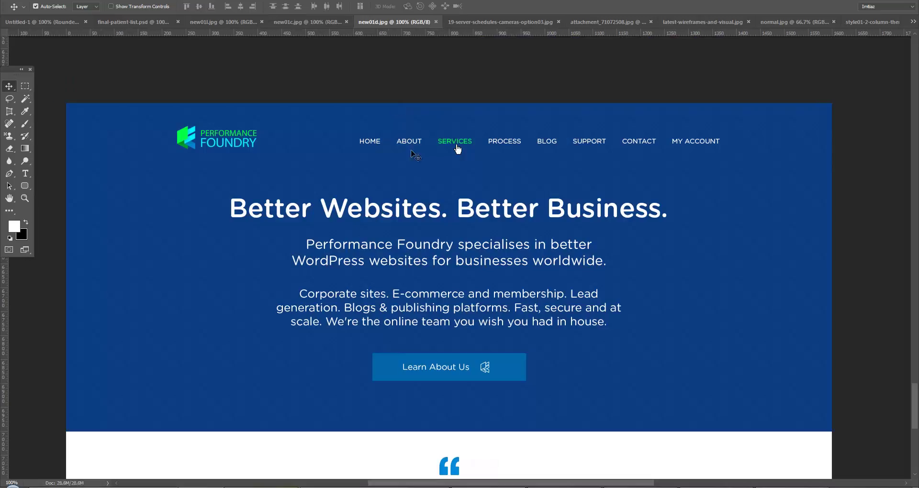
{"action": "scroll", "coordinate": [447, 268], "scroll_direction": "down", "scroll_amount": 2}
{"action": "scroll", "coordinate": [444, 265], "scroll_direction": "down", "scroll_amount": 1}
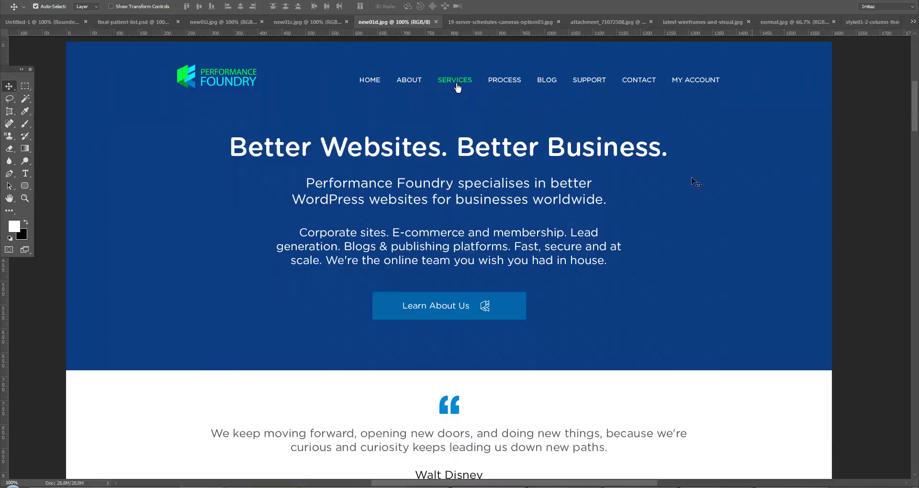
{"action": "scroll", "coordinate": [458, 87], "scroll_direction": "down", "scroll_amount": 10}
{"action": "scroll", "coordinate": [457, 88], "scroll_direction": "down", "scroll_amount": 5}
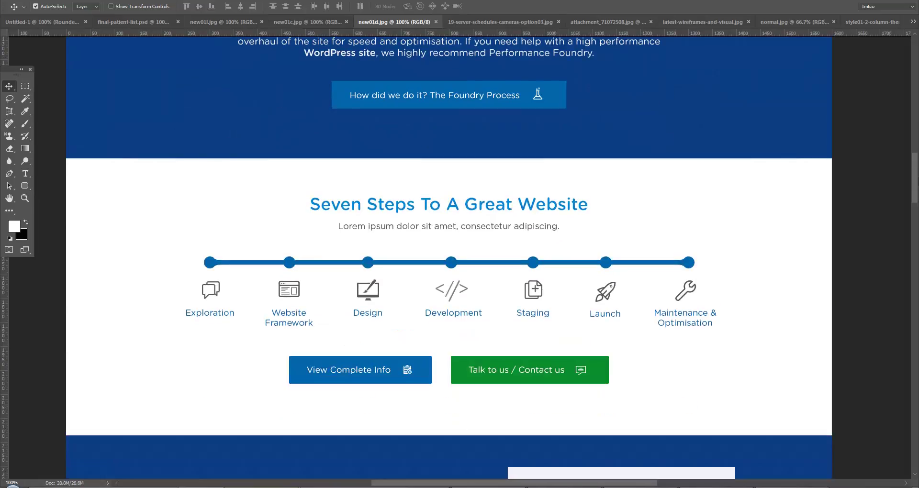
{"action": "left_click_drag", "start_coordinate": [918, 179], "coordinate": [918, 303]}
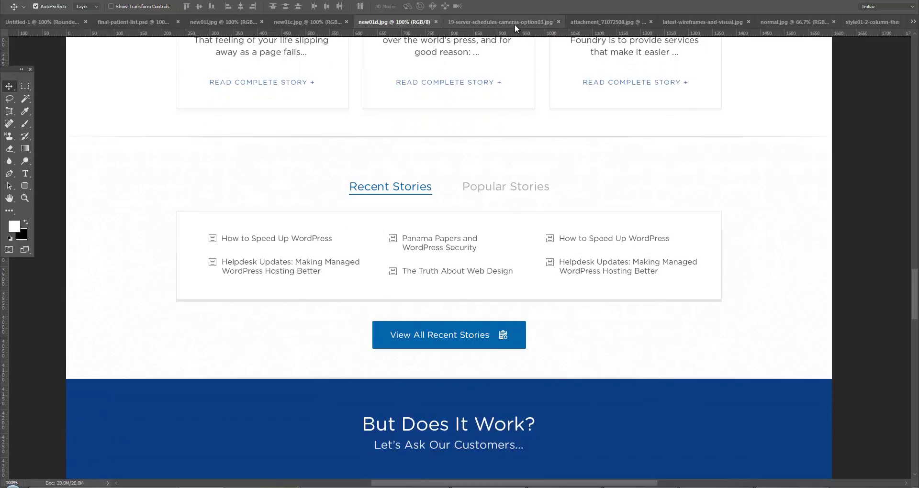
{"action": "left_click", "coordinate": [515, 22]}
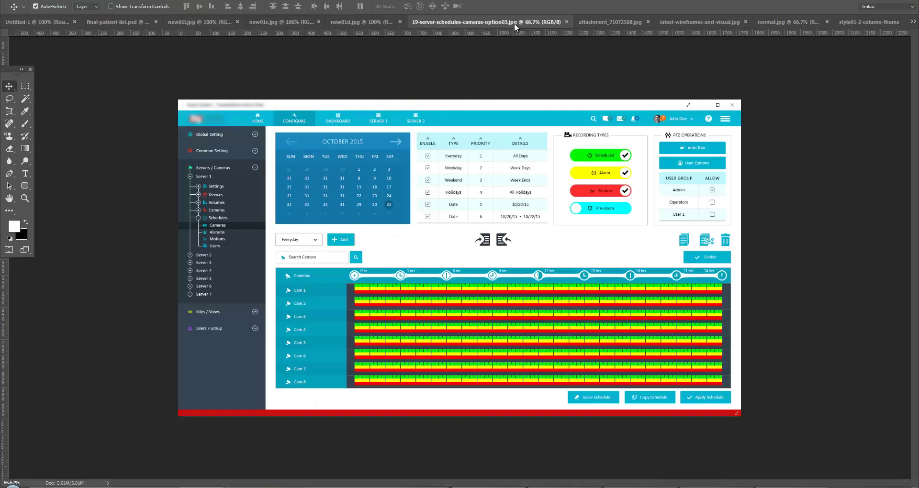
{"action": "left_click", "coordinate": [364, 22]}
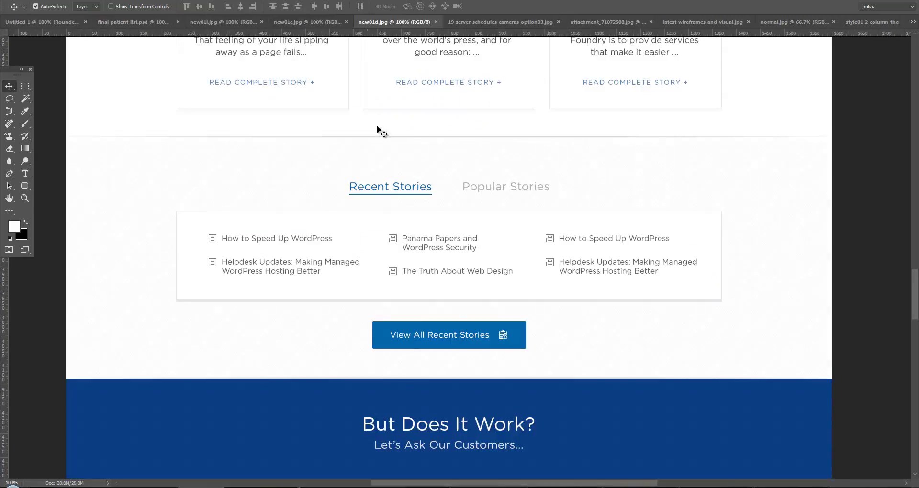
View the camera schedules mockup at 100% and pan to the Erase, Copy and Apply Schedule buttons.
{"action": "left_click", "coordinate": [482, 22]}
{"action": "double_click", "coordinate": [27, 198]}
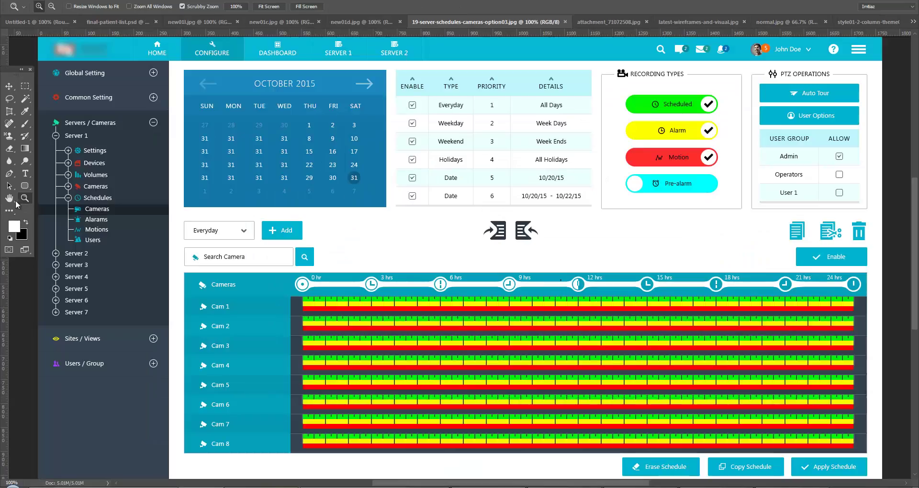
{"action": "left_click_drag", "start_coordinate": [182, 207], "coordinate": [195, 248]}
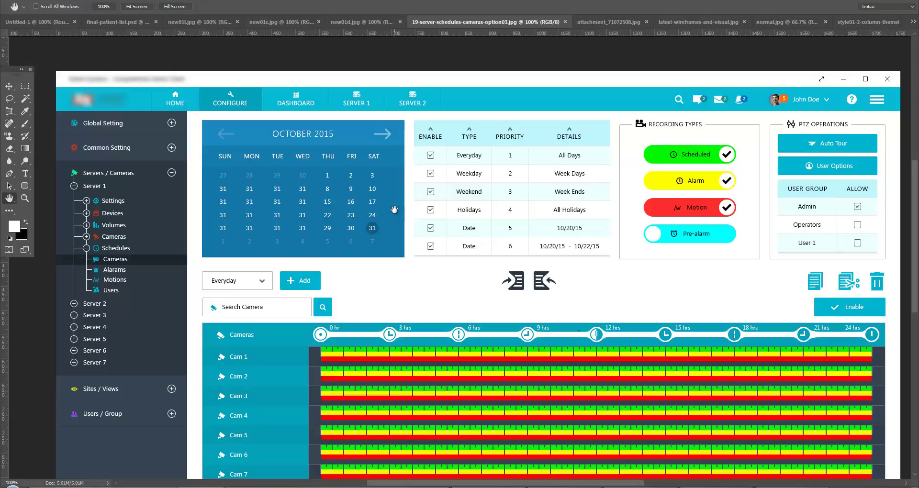
{"action": "left_click_drag", "start_coordinate": [498, 279], "coordinate": [425, 273]}
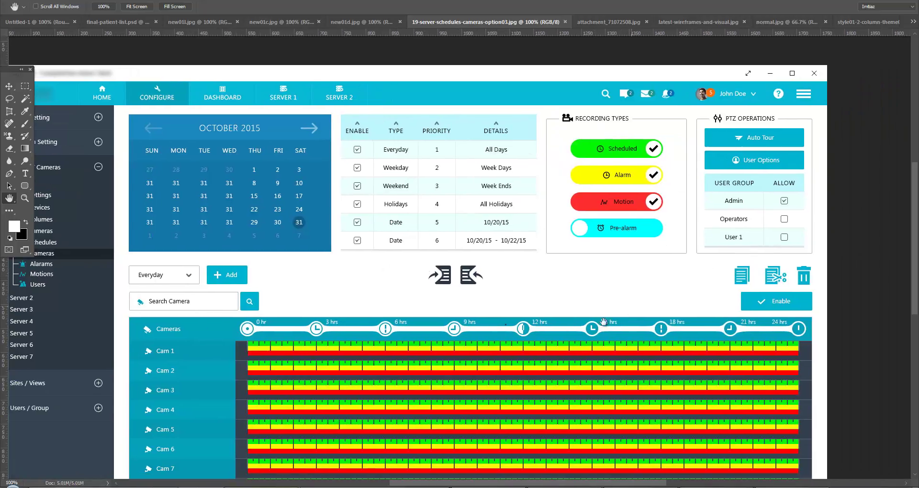
{"action": "left_click_drag", "start_coordinate": [589, 335], "coordinate": [602, 219]}
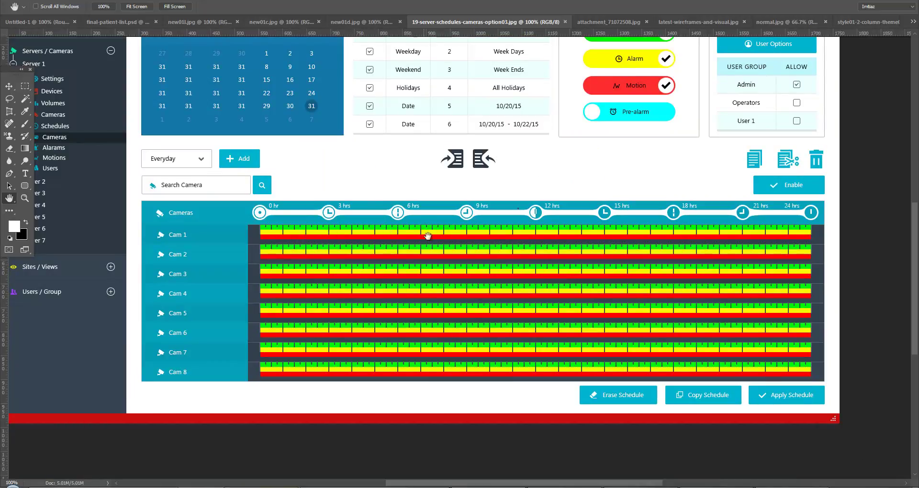
Scroll the schedules mockup up and left toward its top-left corner.
{"action": "scroll", "coordinate": [473, 256], "scroll_direction": "up", "scroll_amount": 1}
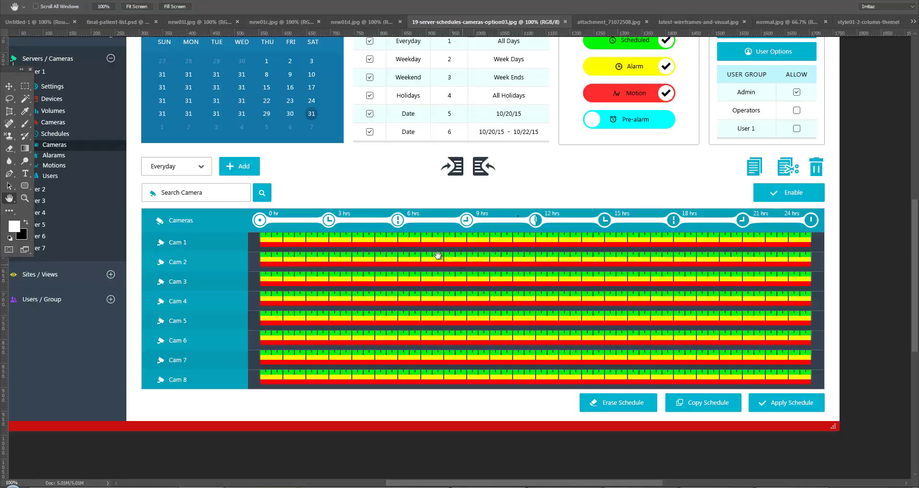
{"action": "scroll", "coordinate": [435, 263], "scroll_direction": "up", "scroll_amount": 1}
{"action": "scroll", "coordinate": [434, 263], "scroll_direction": "up", "scroll_amount": 1}
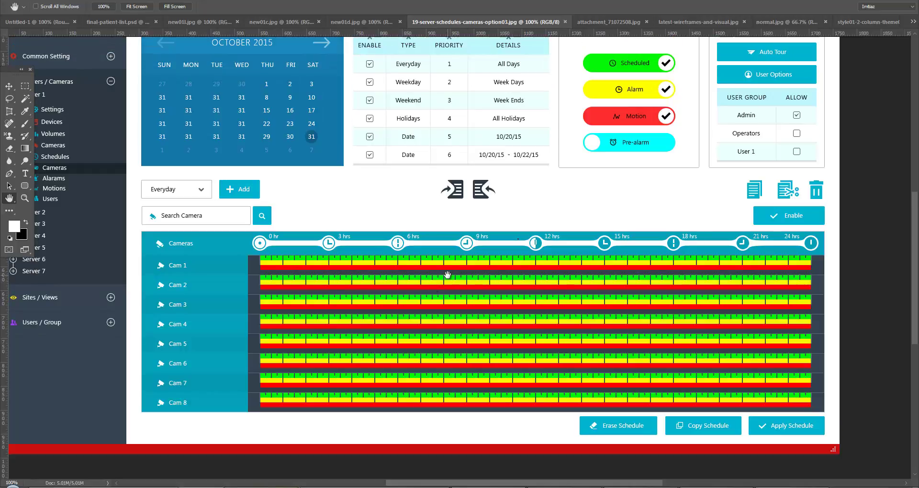
{"action": "scroll", "coordinate": [447, 275], "scroll_direction": "up", "scroll_amount": 1}
{"action": "scroll", "coordinate": [447, 275], "scroll_direction": "up", "scroll_amount": 2}
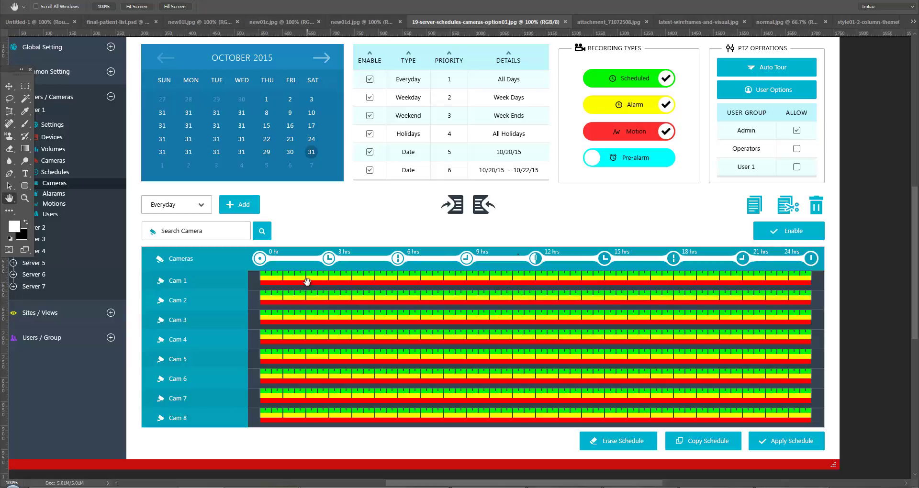
{"action": "scroll", "coordinate": [475, 285], "scroll_direction": "up", "scroll_amount": 1}
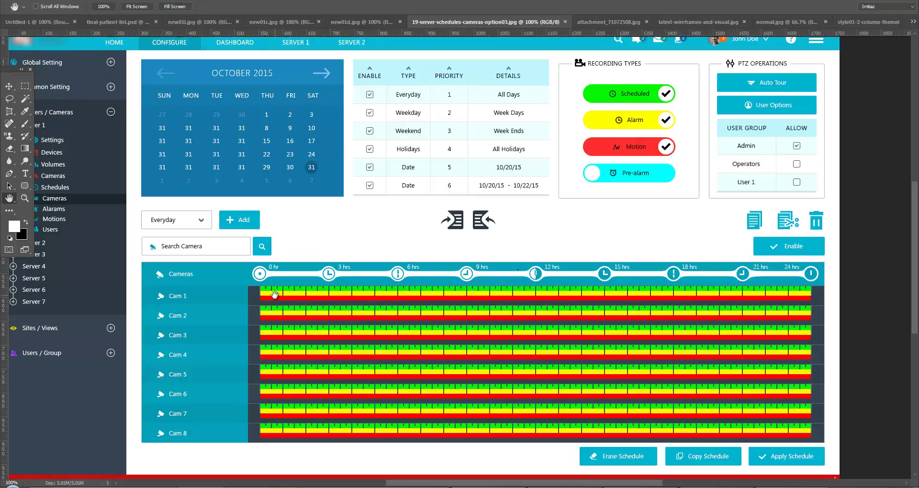
{"action": "scroll", "coordinate": [406, 359], "scroll_direction": "down", "scroll_amount": 2}
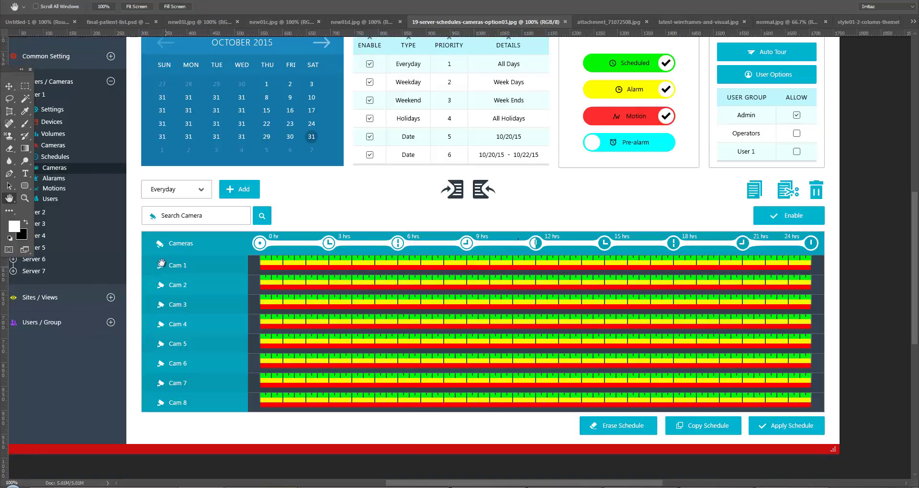
{"action": "scroll", "coordinate": [335, 264], "scroll_direction": "up", "scroll_amount": 5}
{"action": "scroll", "coordinate": [335, 263], "scroll_direction": "left", "scroll_amount": 10}
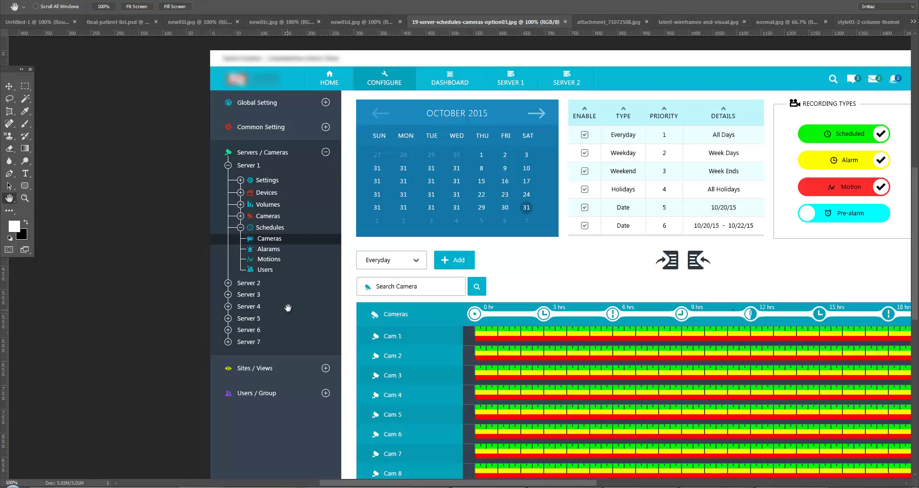
Show the attachment_71072508.jpg Performance Foundry mockup at 100%, scrolled to its top.
{"action": "left_click", "coordinate": [603, 22]}
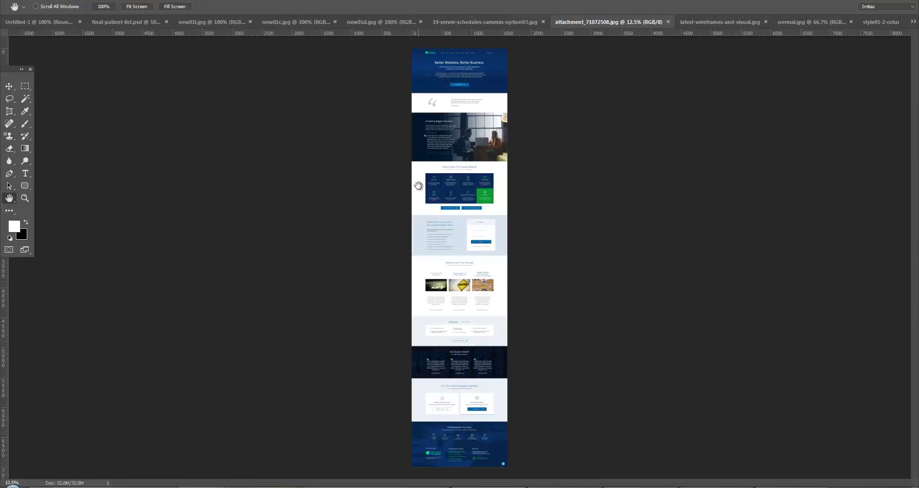
{"action": "double_click", "coordinate": [25, 198]}
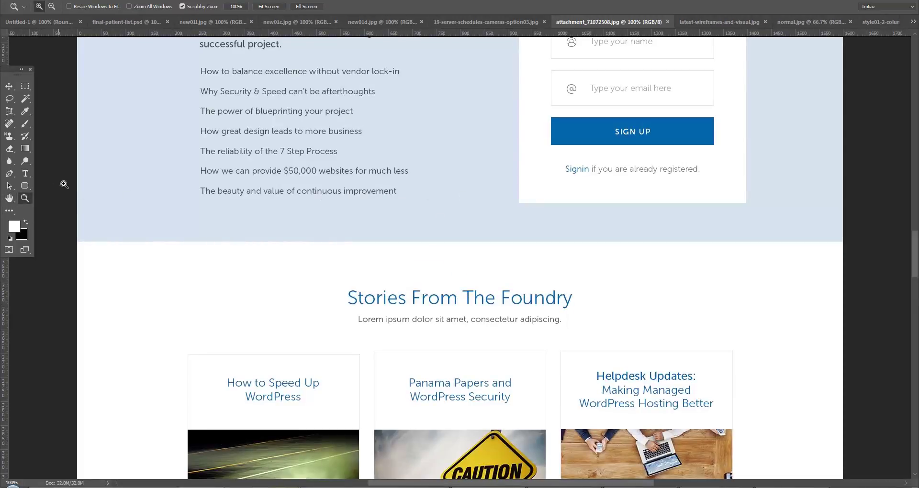
{"action": "left_click", "coordinate": [9, 198]}
{"action": "scroll", "coordinate": [349, 393], "scroll_direction": "up", "scroll_amount": 15}
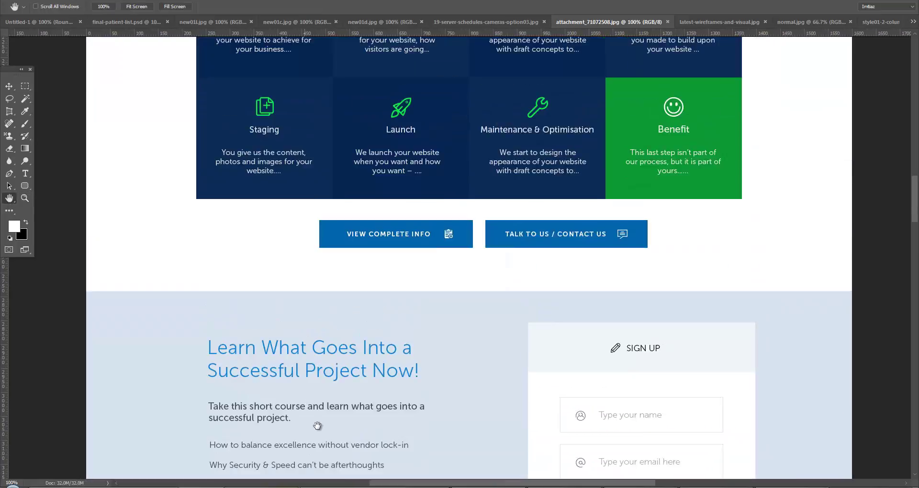
{"action": "scroll", "coordinate": [332, 426], "scroll_direction": "up", "scroll_amount": 5}
{"action": "scroll", "coordinate": [331, 425], "scroll_direction": "up", "scroll_amount": 3}
{"action": "scroll", "coordinate": [325, 423], "scroll_direction": "up", "scroll_amount": 4}
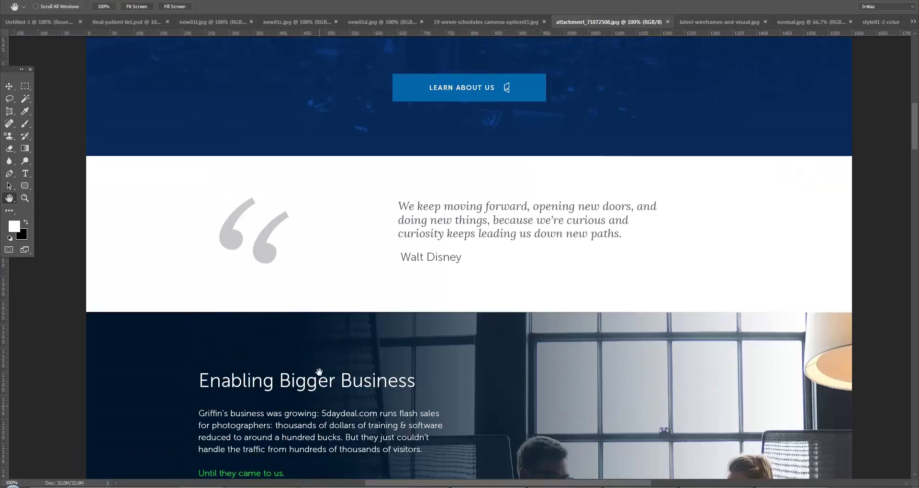
{"action": "scroll", "coordinate": [319, 420], "scroll_direction": "up", "scroll_amount": 3}
{"action": "scroll", "coordinate": [328, 369], "scroll_direction": "up", "scroll_amount": 2}
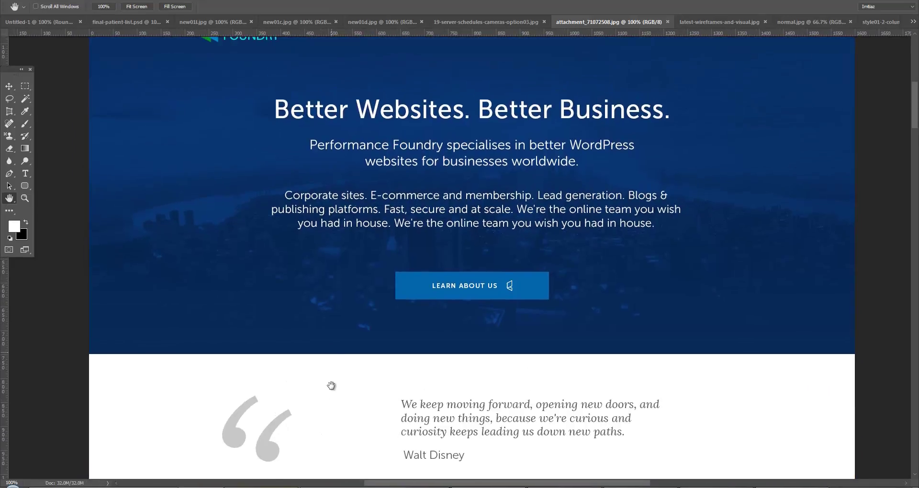
{"action": "scroll", "coordinate": [356, 241], "scroll_direction": "up", "scroll_amount": 2}
Show latest-wireframes-and-visual.jpg at 100%, scrolled to its top.
{"action": "left_click", "coordinate": [699, 21]}
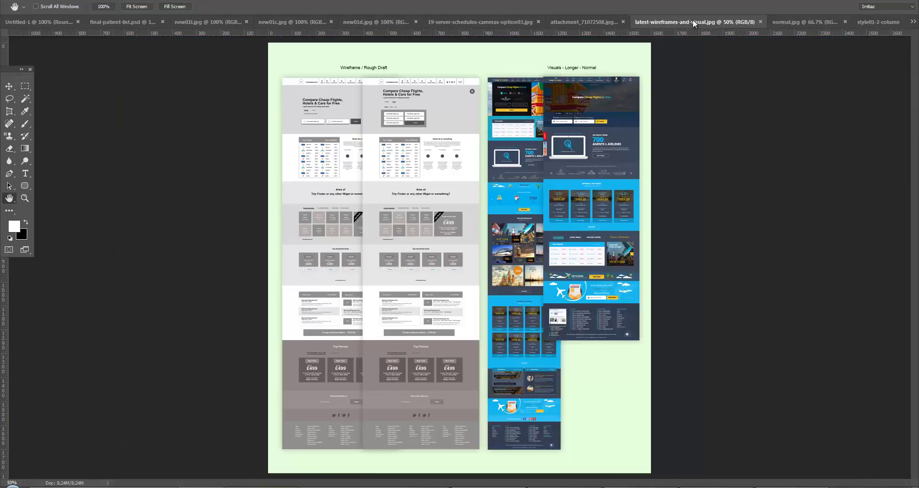
{"action": "left_click", "coordinate": [25, 198]}
{"action": "double_click", "coordinate": [25, 198]}
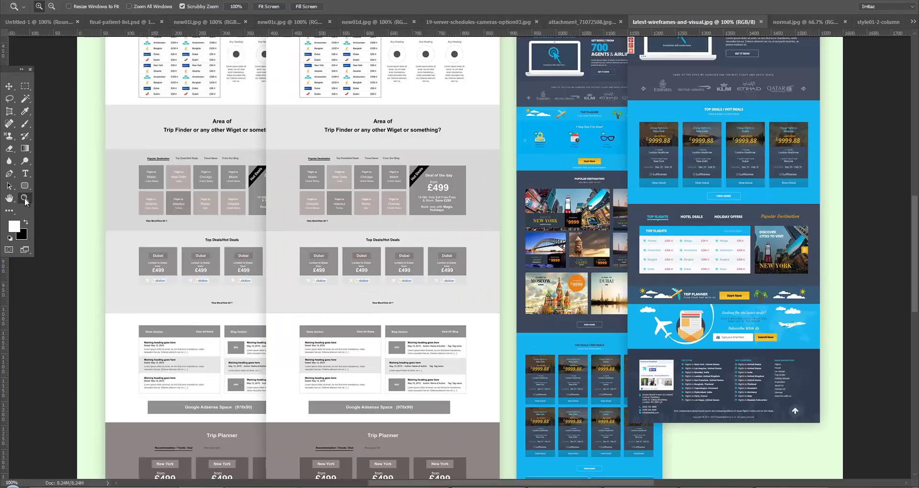
{"action": "left_click", "coordinate": [9, 199]}
{"action": "scroll", "coordinate": [294, 313], "scroll_direction": "up", "scroll_amount": 3}
{"action": "scroll", "coordinate": [287, 318], "scroll_direction": "up", "scroll_amount": 1}
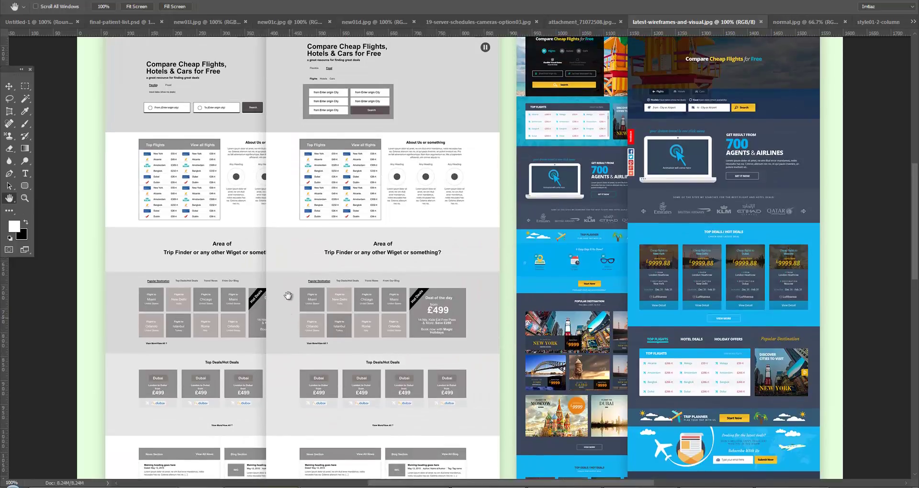
{"action": "scroll", "coordinate": [308, 326], "scroll_direction": "up", "scroll_amount": 1}
{"action": "scroll", "coordinate": [311, 306], "scroll_direction": "up", "scroll_amount": 4}
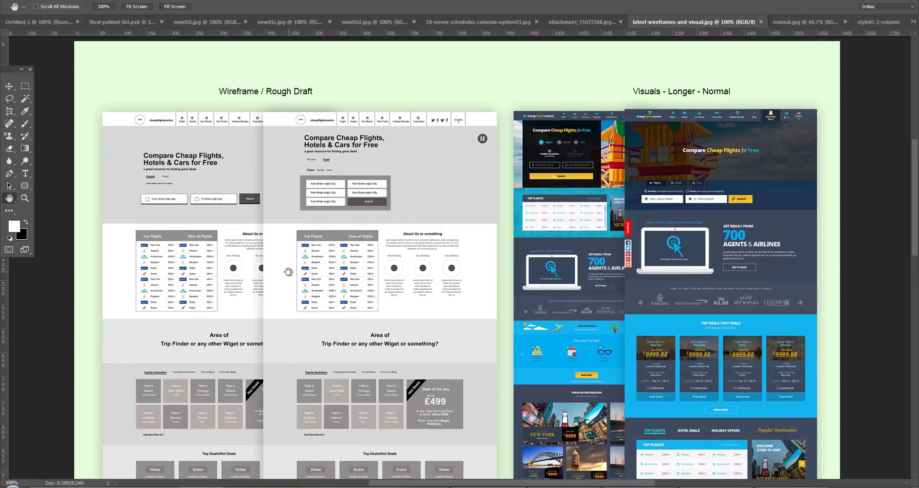
Zoom to 200% on the left wireframe and pan across to the Top Deals visual cards.
{"action": "left_click", "coordinate": [26, 198]}
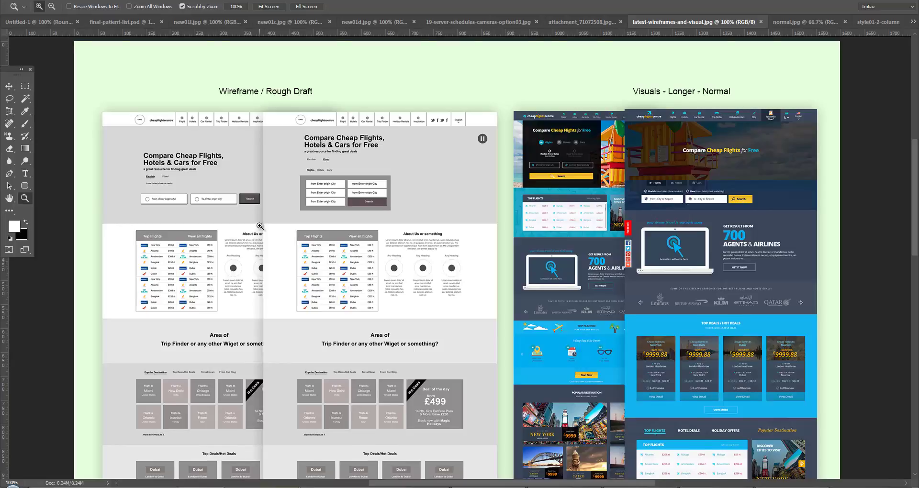
{"action": "left_click", "coordinate": [260, 226]}
{"action": "left_click", "coordinate": [9, 198]}
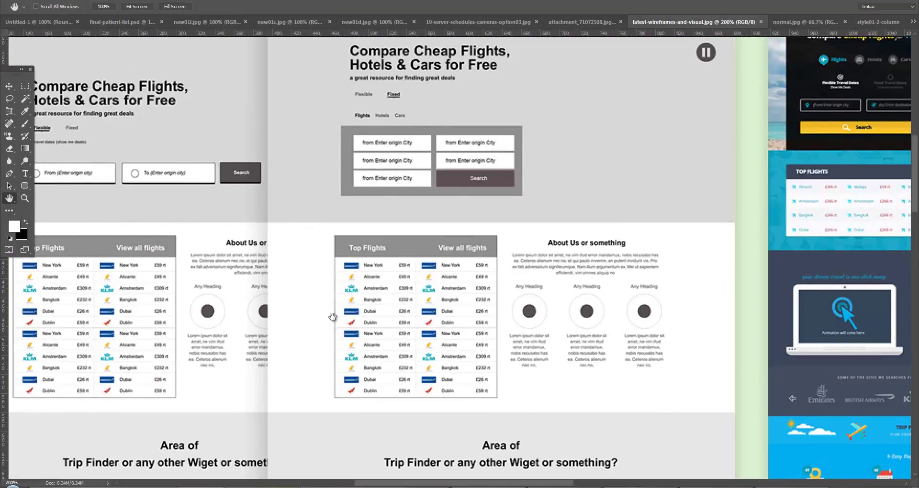
{"action": "left_click_drag", "start_coordinate": [226, 189], "coordinate": [299, 259]}
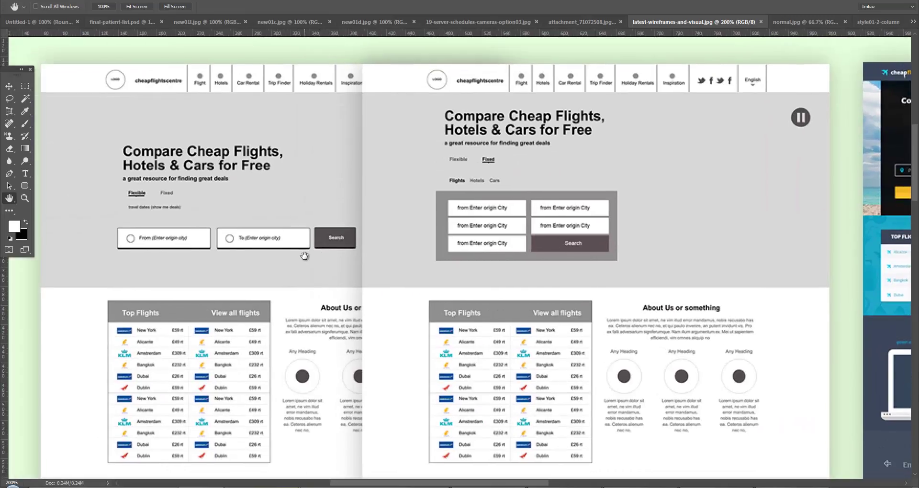
{"action": "mouse_move", "coordinate": [447, 334]}
{"action": "left_mouse_down"}
{"action": "mouse_move", "coordinate": [436, 301]}
{"action": "mouse_move", "coordinate": [326, 319]}
{"action": "left_mouse_up"}
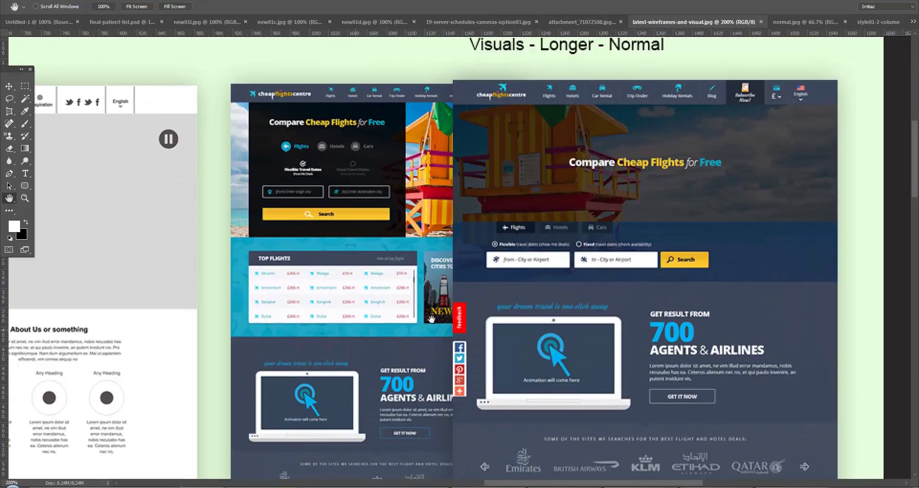
{"action": "mouse_move", "coordinate": [432, 320]}
{"action": "left_mouse_down"}
{"action": "mouse_move", "coordinate": [462, 278]}
{"action": "mouse_move", "coordinate": [388, 266]}
{"action": "left_mouse_up"}
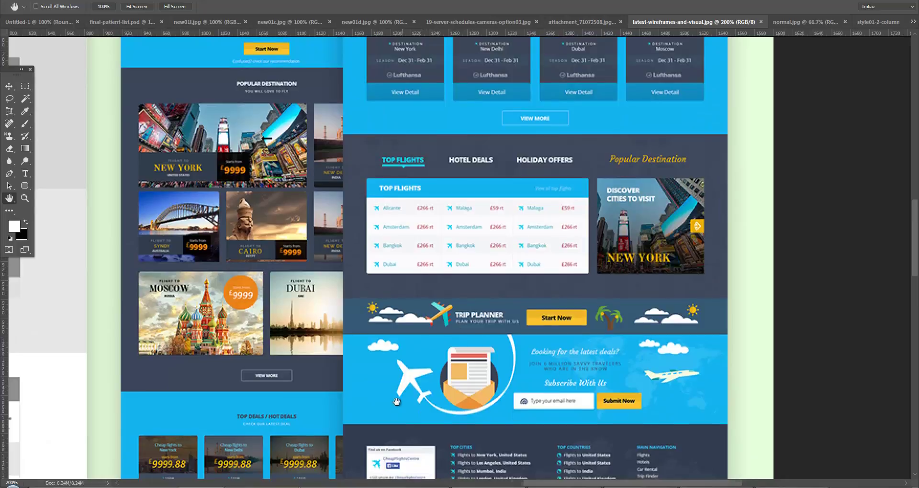
{"action": "mouse_move", "coordinate": [389, 266]}
{"action": "left_mouse_down"}
{"action": "mouse_move", "coordinate": [394, 313]}
{"action": "mouse_move", "coordinate": [379, 364]}
{"action": "left_mouse_up"}
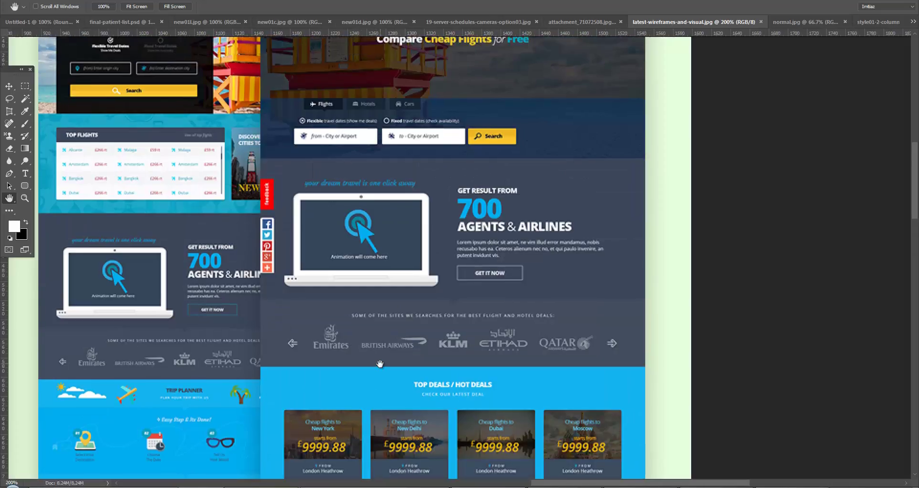
Scroll down through the visual designs, then move on to normal.jpg.
{"action": "scroll", "coordinate": [380, 364], "scroll_direction": "up", "scroll_amount": 3}
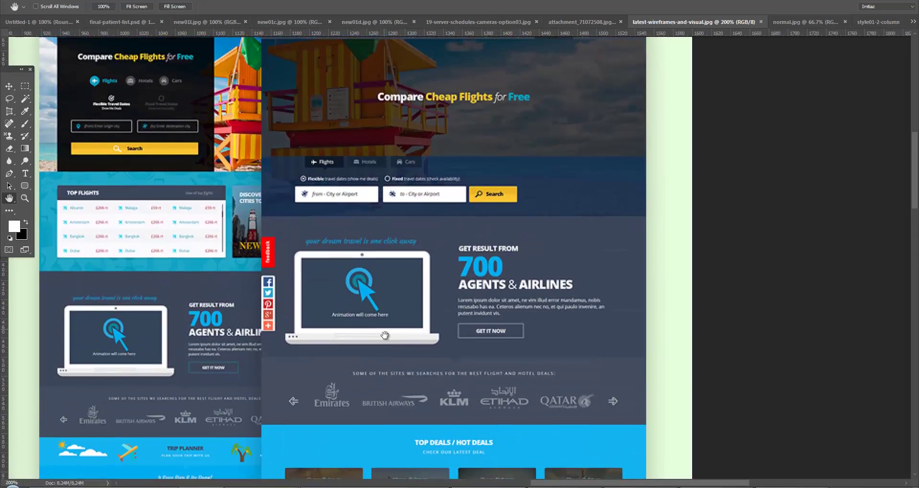
{"action": "scroll", "coordinate": [430, 316], "scroll_direction": "down", "scroll_amount": 5}
{"action": "scroll", "coordinate": [433, 315], "scroll_direction": "down", "scroll_amount": 3}
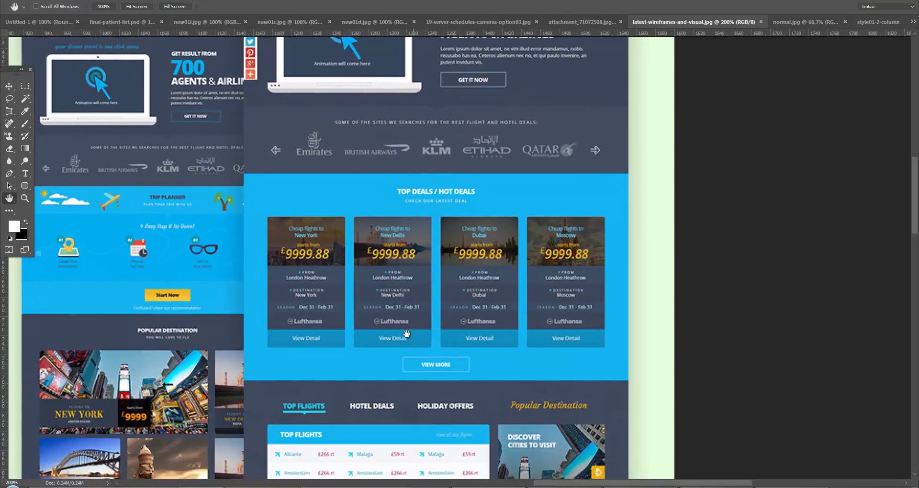
{"action": "scroll", "coordinate": [438, 314], "scroll_direction": "down", "scroll_amount": 2}
{"action": "scroll", "coordinate": [444, 314], "scroll_direction": "down", "scroll_amount": 3}
{"action": "scroll", "coordinate": [442, 326], "scroll_direction": "down", "scroll_amount": 5}
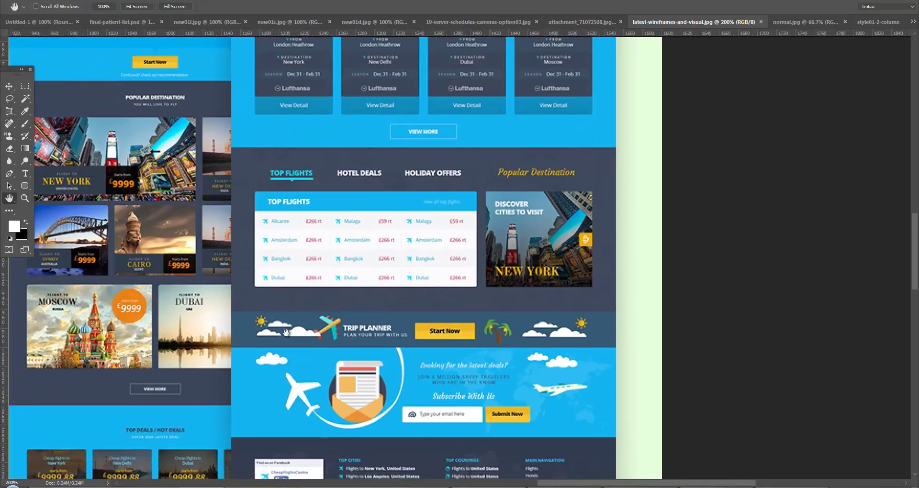
{"action": "scroll", "coordinate": [399, 344], "scroll_direction": "down", "scroll_amount": 2}
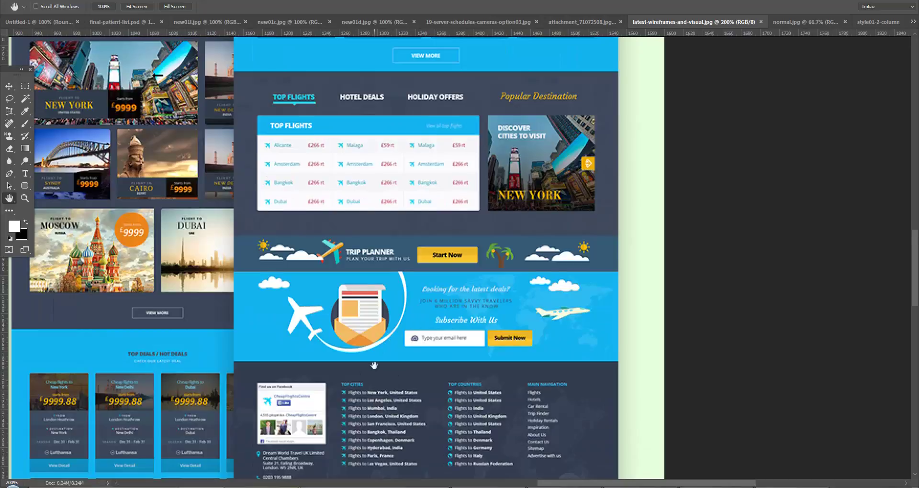
{"action": "scroll", "coordinate": [381, 366], "scroll_direction": "down", "scroll_amount": 3}
{"action": "scroll", "coordinate": [390, 317], "scroll_direction": "down", "scroll_amount": 2}
{"action": "scroll", "coordinate": [389, 317], "scroll_direction": "up", "scroll_amount": 3}
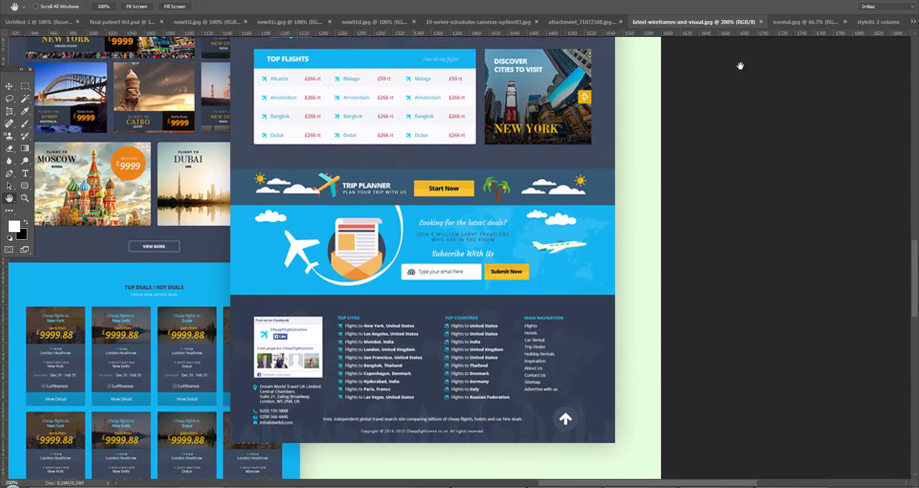
{"action": "key", "text": "ctrl+Tab"}
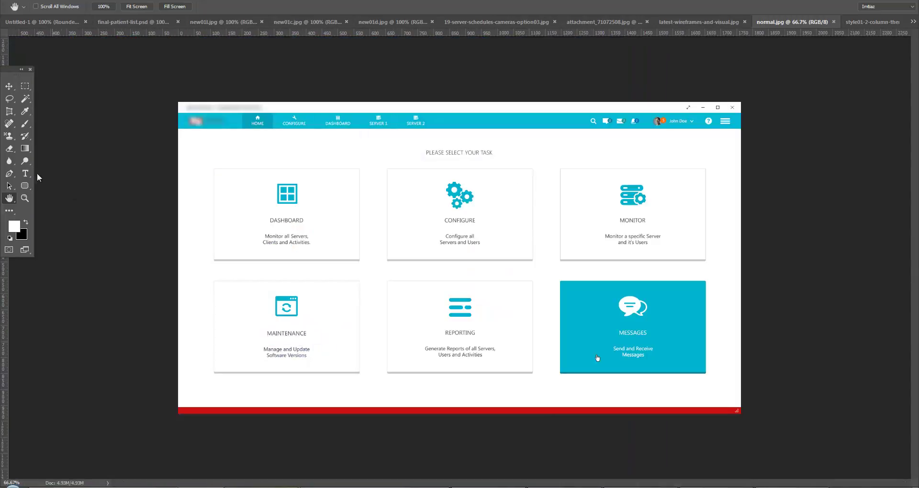
View normal.jpg at 100%, then bring up style01-2-column-theme02.jpg.
{"action": "left_click", "coordinate": [24, 197]}
{"action": "left_click", "coordinate": [269, 226]}
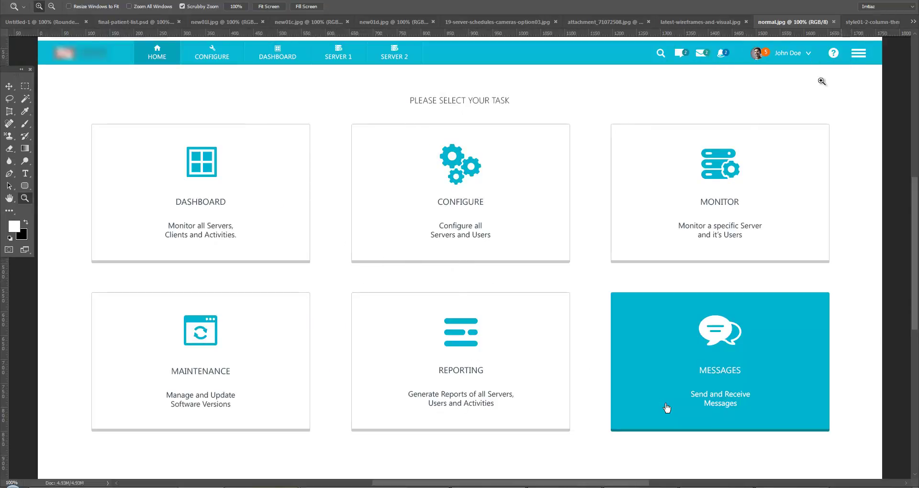
{"action": "left_click", "coordinate": [864, 25]}
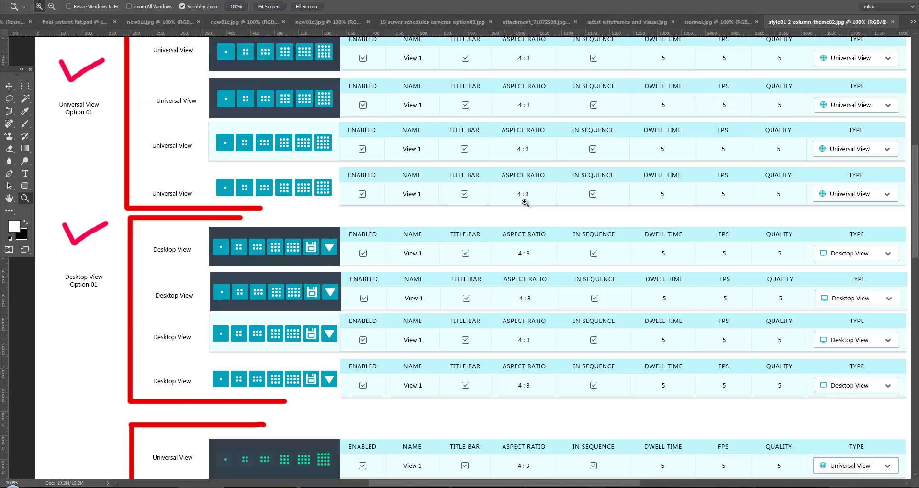
{"action": "scroll", "coordinate": [452, 252], "scroll_direction": "up", "scroll_amount": 3}
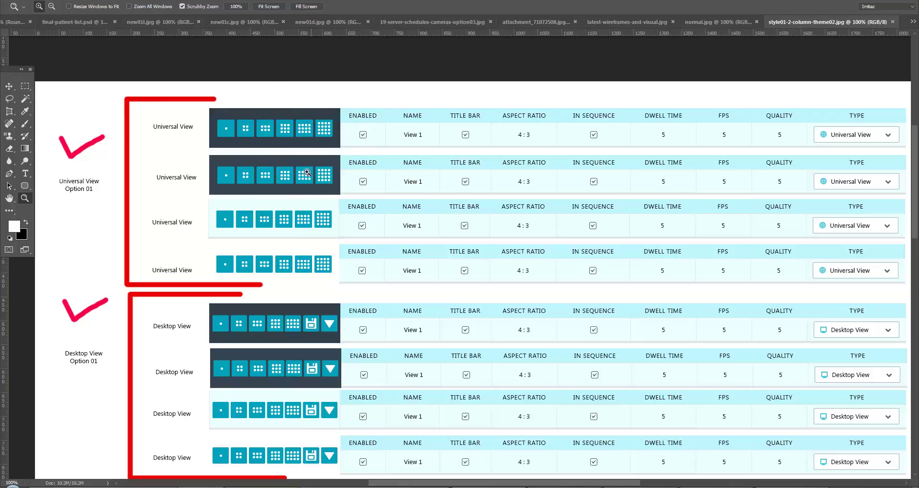
Scroll down through the Universal and Desktop View option rows to Desktop View Option 02.
{"action": "scroll", "coordinate": [353, 266], "scroll_direction": "down", "scroll_amount": 1}
{"action": "scroll", "coordinate": [353, 269], "scroll_direction": "down", "scroll_amount": 3}
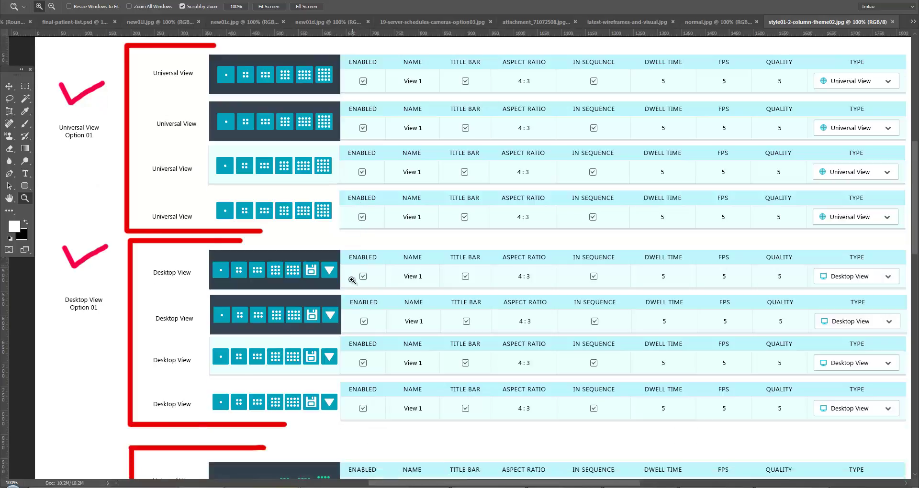
{"action": "scroll", "coordinate": [353, 273], "scroll_direction": "down", "scroll_amount": 1}
{"action": "scroll", "coordinate": [353, 307], "scroll_direction": "down", "scroll_amount": 3}
{"action": "scroll", "coordinate": [335, 326], "scroll_direction": "down", "scroll_amount": 2}
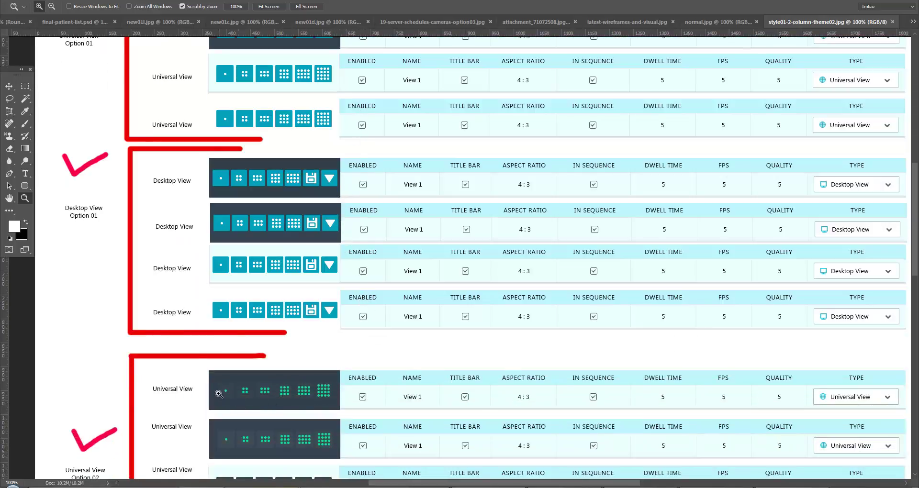
{"action": "scroll", "coordinate": [292, 405], "scroll_direction": "down", "scroll_amount": 3}
{"action": "scroll", "coordinate": [318, 405], "scroll_direction": "down", "scroll_amount": 1}
{"action": "scroll", "coordinate": [321, 411], "scroll_direction": "down", "scroll_amount": 2}
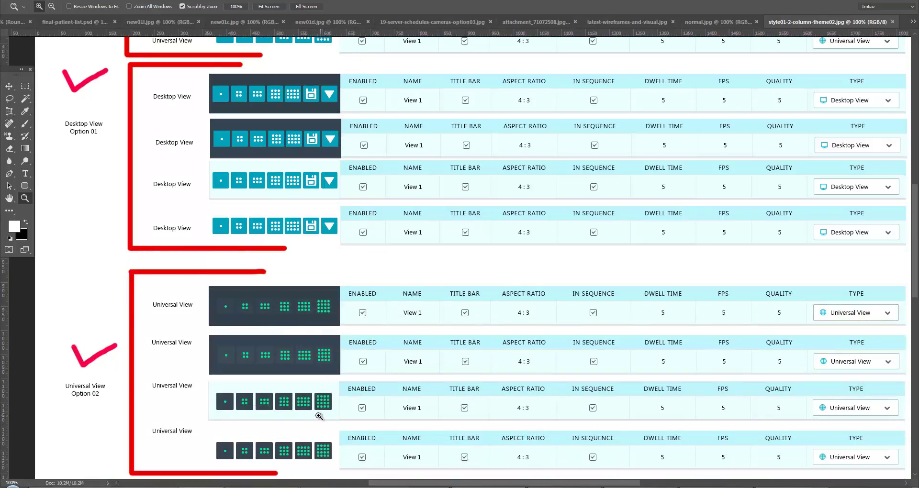
{"action": "scroll", "coordinate": [287, 373], "scroll_direction": "down", "scroll_amount": 3}
{"action": "scroll", "coordinate": [249, 330], "scroll_direction": "down", "scroll_amount": 2}
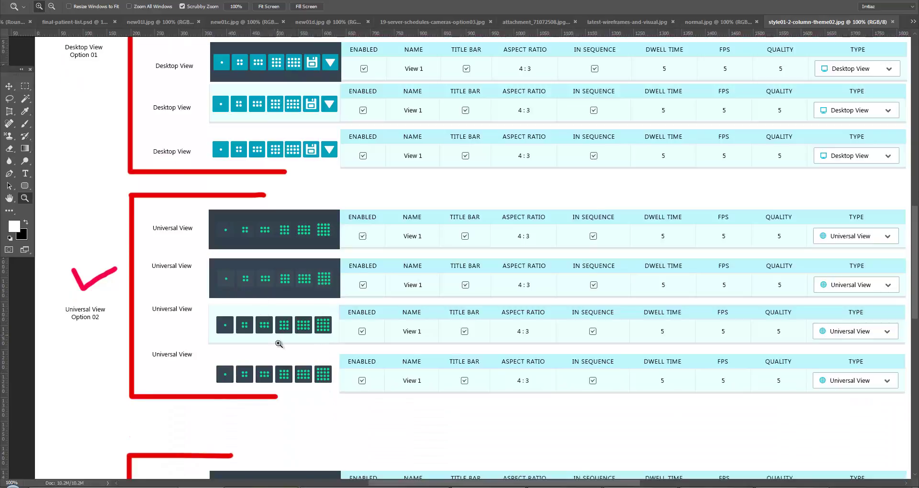
{"action": "scroll", "coordinate": [288, 355], "scroll_direction": "down", "scroll_amount": 3}
{"action": "scroll", "coordinate": [289, 361], "scroll_direction": "down", "scroll_amount": 2}
{"action": "scroll", "coordinate": [306, 369], "scroll_direction": "down", "scroll_amount": 4}
{"action": "scroll", "coordinate": [312, 371], "scroll_direction": "down", "scroll_amount": 6}
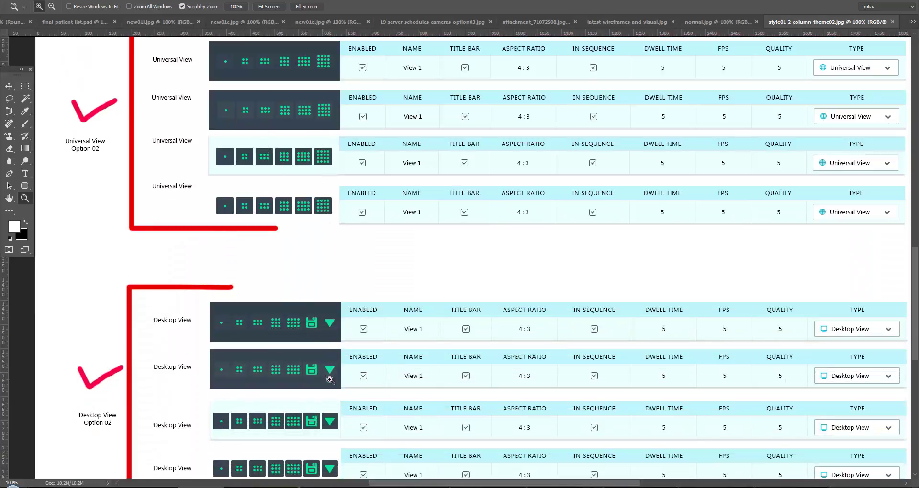
{"action": "scroll", "coordinate": [321, 376], "scroll_direction": "down", "scroll_amount": 1}
{"action": "scroll", "coordinate": [328, 381], "scroll_direction": "down", "scroll_amount": 2}
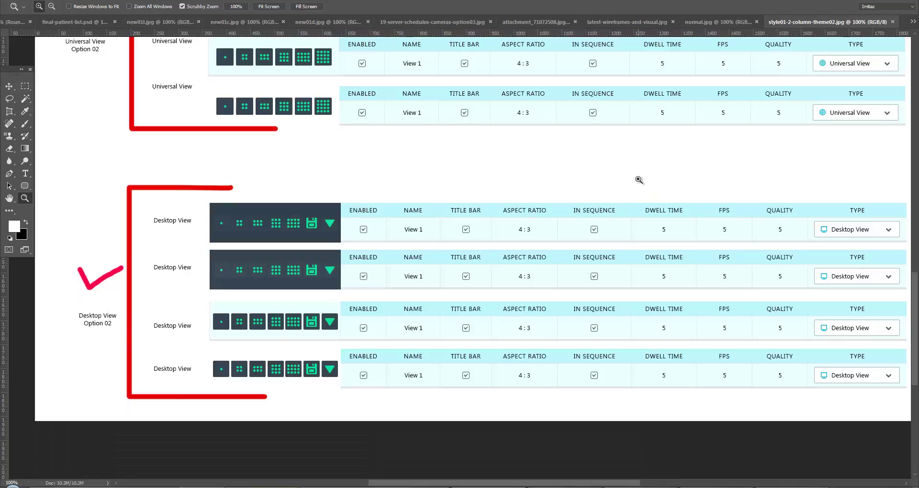
Flip through the final-patient-list.psd, new01l.jpg, new01c.jpg and new01d.jpg mockups.
{"action": "left_click", "coordinate": [912, 22]}
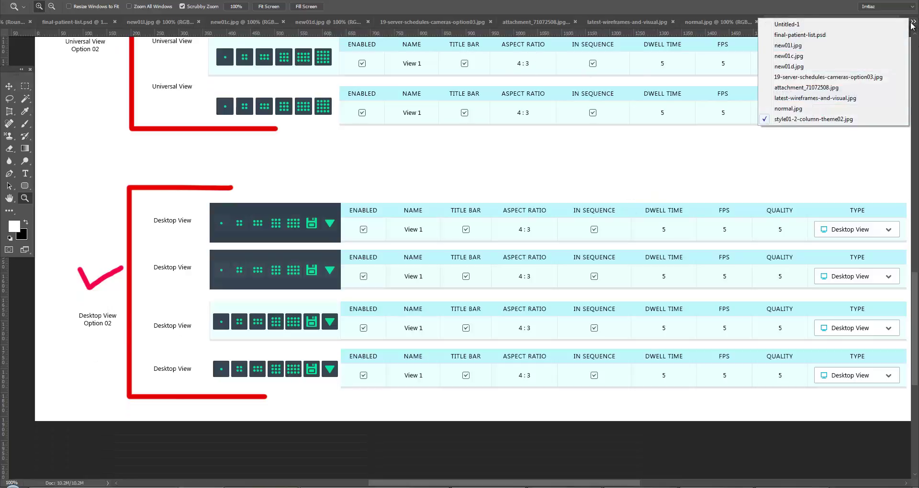
{"action": "left_click", "coordinate": [838, 34]}
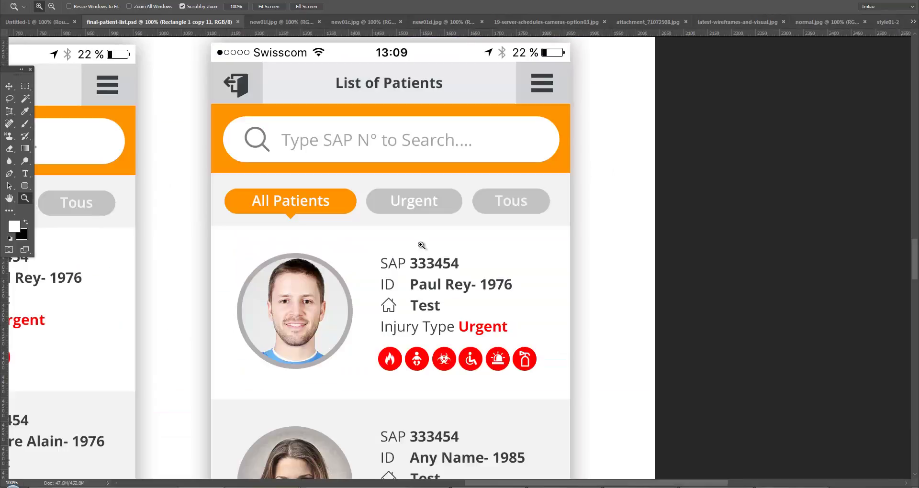
{"action": "left_click", "coordinate": [273, 23]}
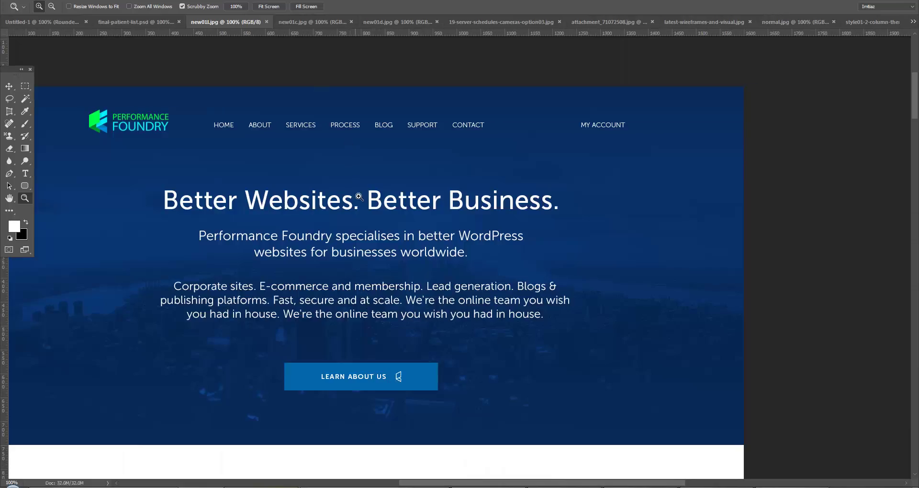
{"action": "left_click", "coordinate": [322, 20]}
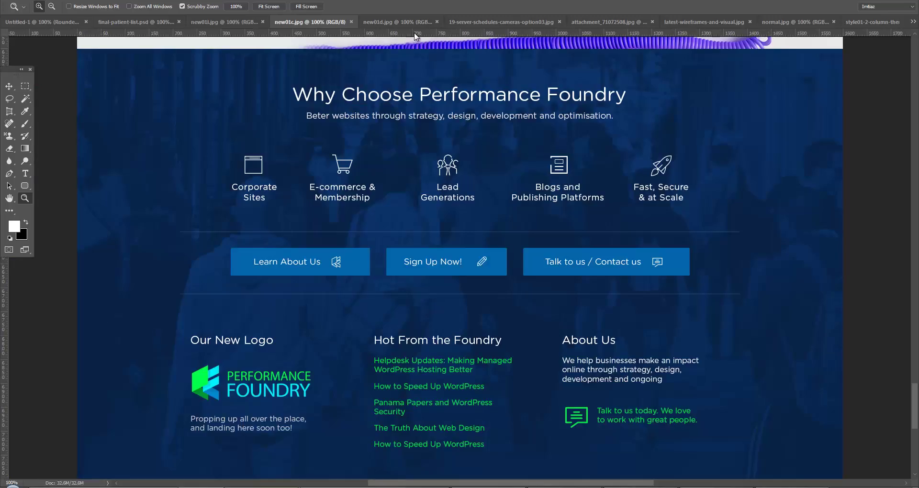
{"action": "left_click", "coordinate": [407, 20]}
{"action": "scroll", "coordinate": [507, 72], "scroll_direction": "up", "scroll_amount": 1}
{"action": "scroll", "coordinate": [508, 72], "scroll_direction": "up", "scroll_amount": 2}
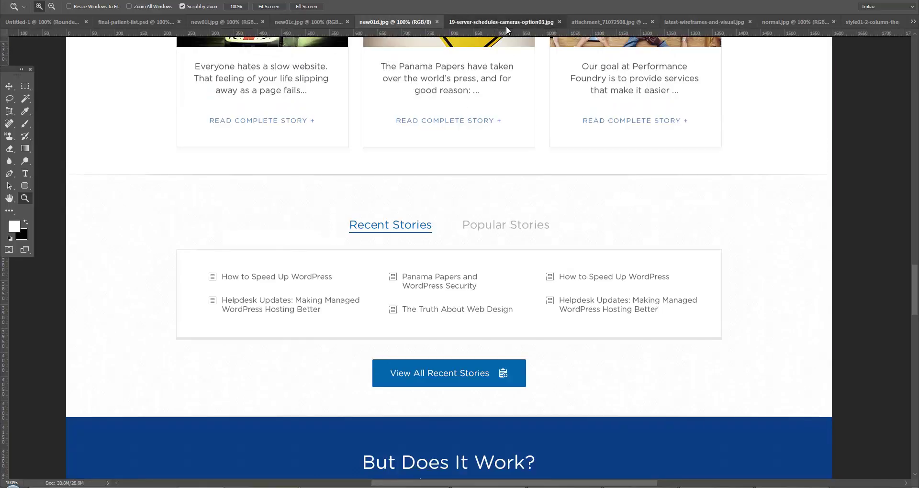
Show 19-server-schedules-cameras-option03.jpg zoomed out, then at 100%.
{"action": "left_click", "coordinate": [506, 22]}
{"action": "left_click_drag", "start_coordinate": [489, 177], "coordinate": [292, 190]}
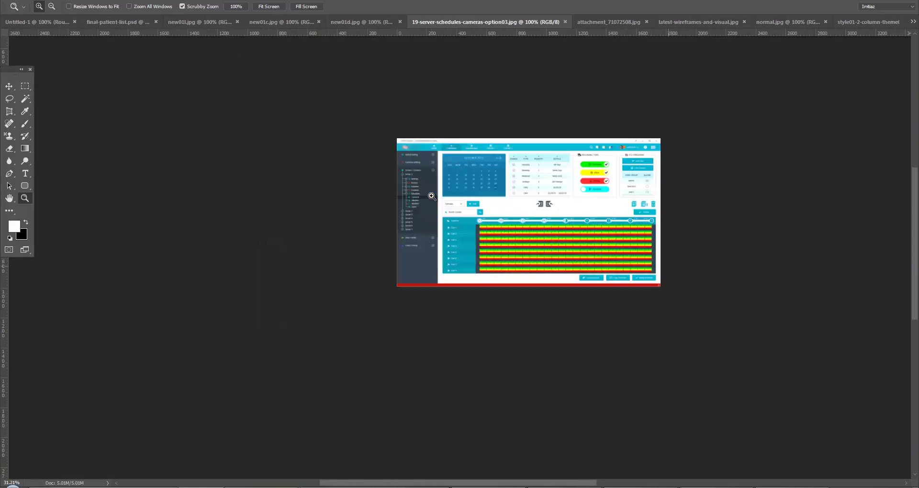
{"action": "double_click", "coordinate": [25, 198]}
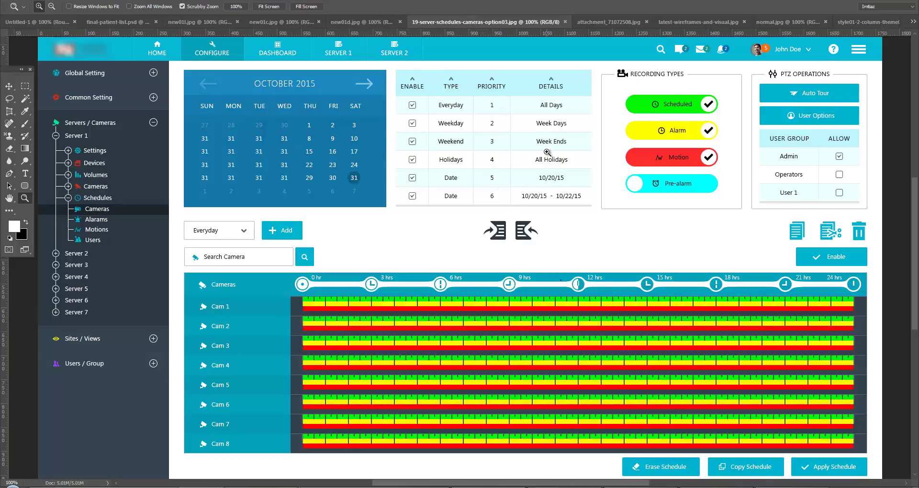
{"action": "scroll", "coordinate": [491, 173], "scroll_direction": "up", "scroll_amount": 1}
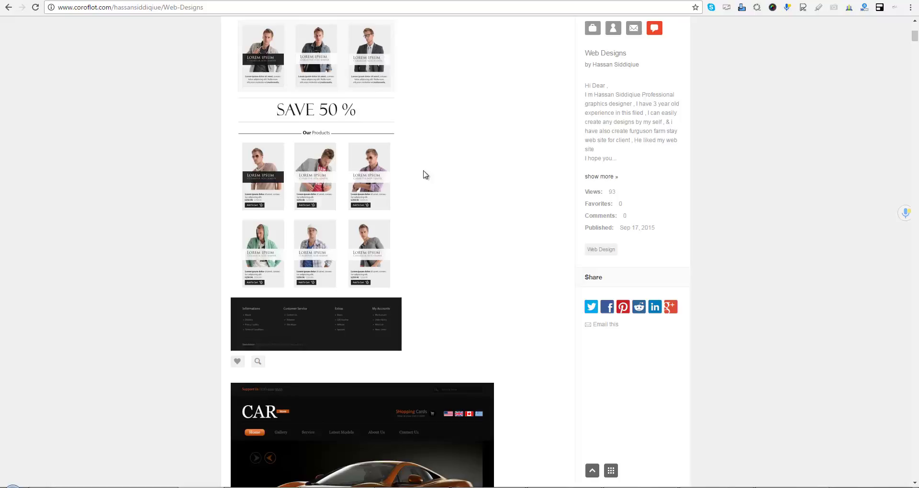
Scroll past the Men's Fashions, CAR and Fab Liquidation mockups to the Elementary School design.
{"action": "scroll", "coordinate": [356, 253], "scroll_direction": "down", "scroll_amount": 1}
{"action": "scroll", "coordinate": [357, 254], "scroll_direction": "down", "scroll_amount": 2}
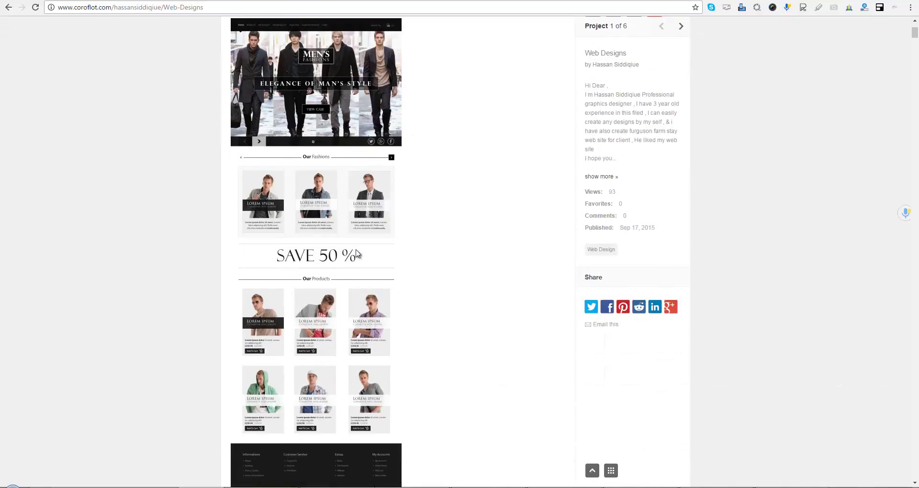
{"action": "scroll", "coordinate": [357, 253], "scroll_direction": "down", "scroll_amount": 1}
{"action": "scroll", "coordinate": [356, 254], "scroll_direction": "down", "scroll_amount": 3}
{"action": "scroll", "coordinate": [357, 254], "scroll_direction": "down", "scroll_amount": 2}
{"action": "scroll", "coordinate": [357, 253], "scroll_direction": "down", "scroll_amount": 2}
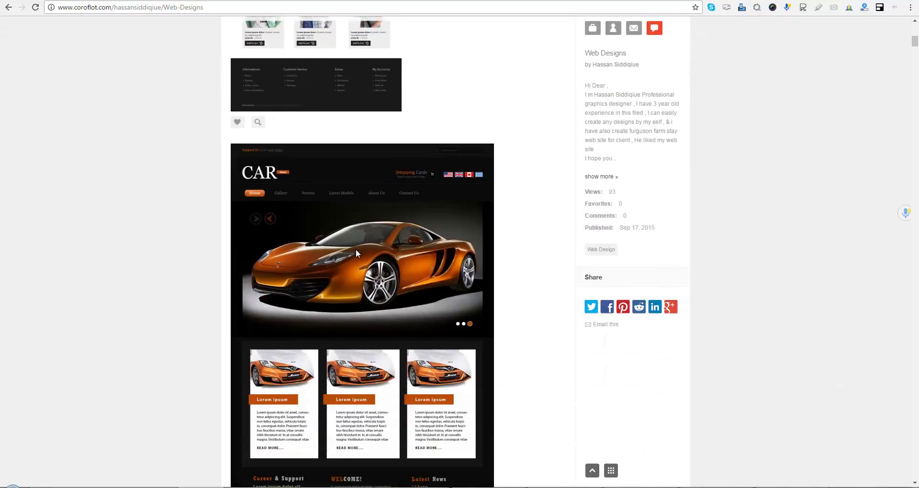
{"action": "scroll", "coordinate": [357, 253], "scroll_direction": "down", "scroll_amount": 3}
{"action": "scroll", "coordinate": [356, 253], "scroll_direction": "down", "scroll_amount": 2}
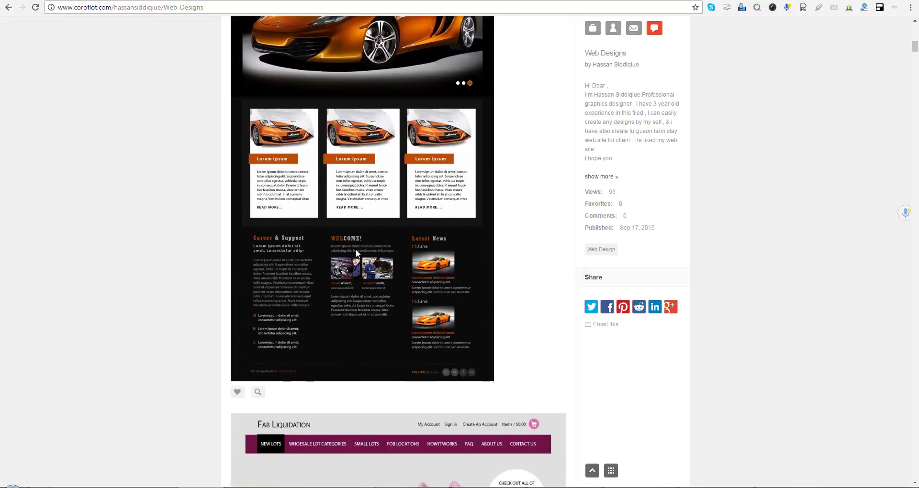
{"action": "scroll", "coordinate": [357, 252], "scroll_direction": "down", "scroll_amount": 1}
{"action": "scroll", "coordinate": [355, 253], "scroll_direction": "down", "scroll_amount": 4}
{"action": "scroll", "coordinate": [356, 253], "scroll_direction": "down", "scroll_amount": 4}
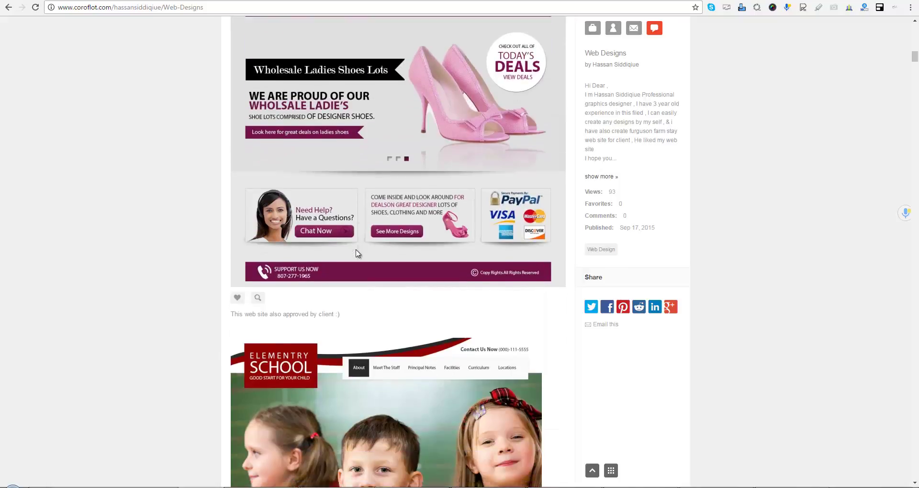
{"action": "scroll", "coordinate": [356, 252], "scroll_direction": "down", "scroll_amount": 2}
{"action": "scroll", "coordinate": [357, 254], "scroll_direction": "down", "scroll_amount": 2}
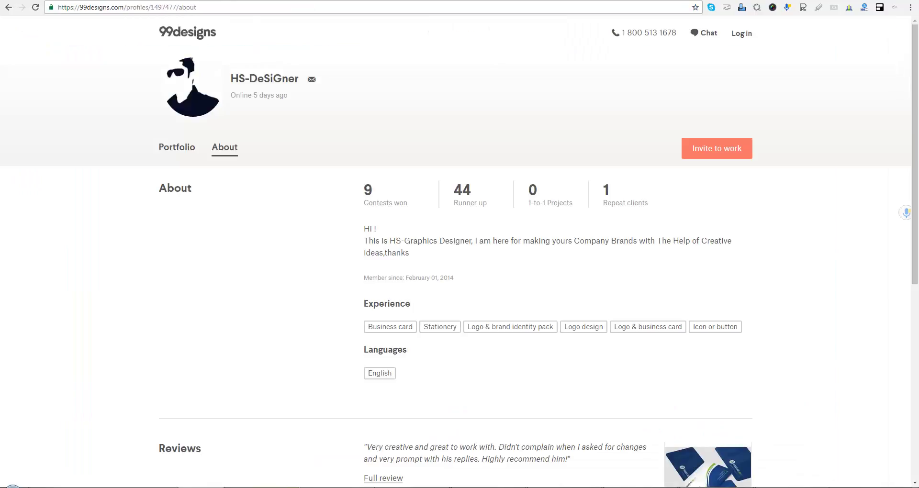
{"action": "scroll", "coordinate": [295, 130], "scroll_direction": "down", "scroll_amount": 2}
{"action": "scroll", "coordinate": [290, 100], "scroll_direction": "up", "scroll_amount": 2}
{"action": "scroll", "coordinate": [299, 142], "scroll_direction": "down", "scroll_amount": 3}
{"action": "scroll", "coordinate": [298, 144], "scroll_direction": "down", "scroll_amount": 1}
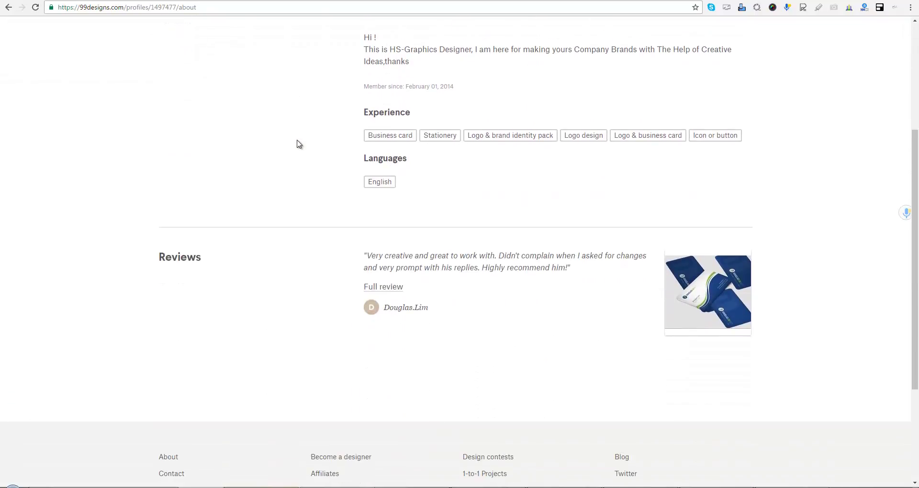
{"action": "scroll", "coordinate": [349, 210], "scroll_direction": "up", "scroll_amount": 4}
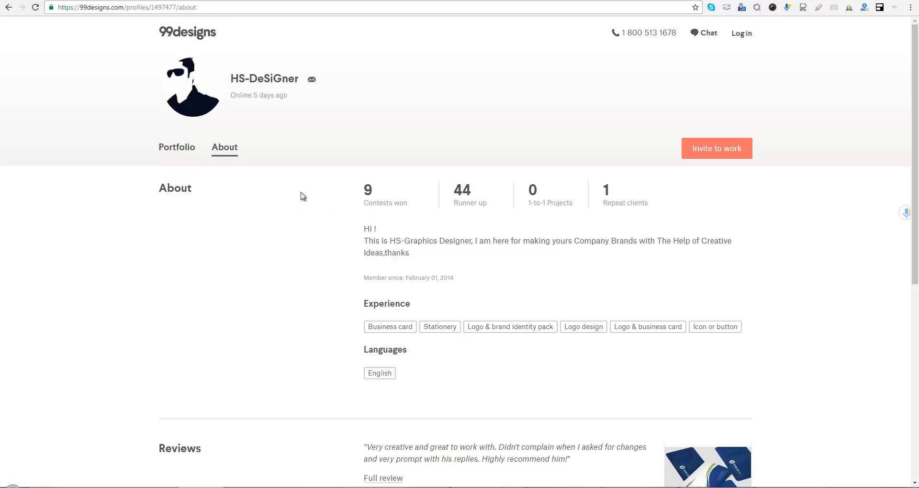
Switch the designer's 99designs profile to the Portfolio tab and glance over the thumbnails.
{"action": "left_click", "coordinate": [182, 154]}
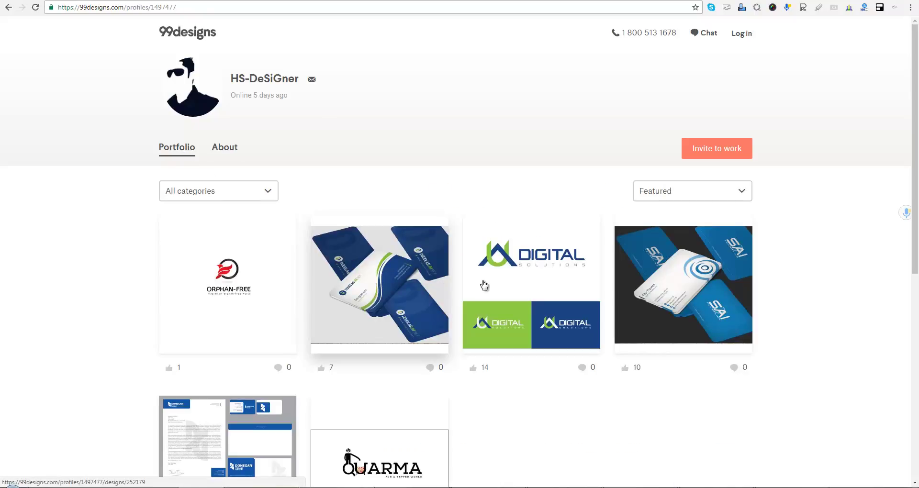
{"action": "scroll", "coordinate": [594, 315], "scroll_direction": "down", "scroll_amount": 1}
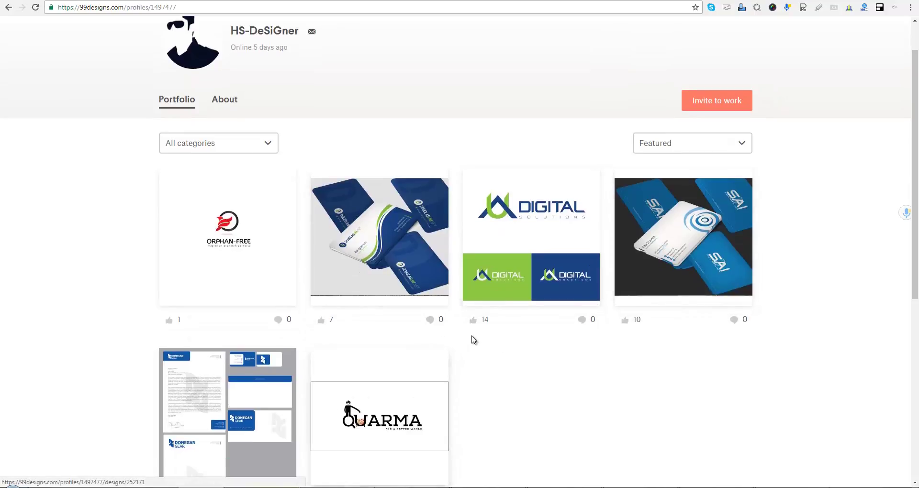
{"action": "scroll", "coordinate": [469, 341], "scroll_direction": "up", "scroll_amount": 1}
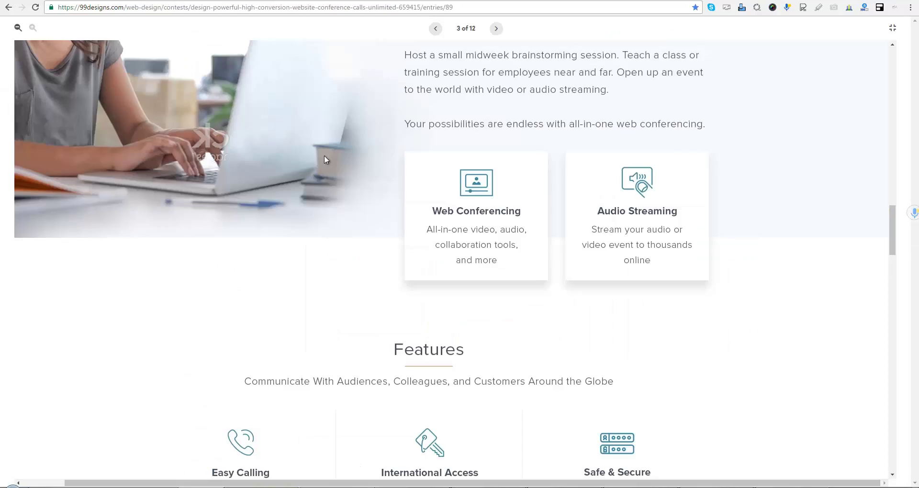
Scroll back to the top of the Conference Calls Unlimited entry.
{"action": "scroll", "coordinate": [364, 190], "scroll_direction": "up", "scroll_amount": 2}
{"action": "scroll", "coordinate": [364, 191], "scroll_direction": "up", "scroll_amount": 7}
{"action": "scroll", "coordinate": [364, 191], "scroll_direction": "up", "scroll_amount": 5}
{"action": "scroll", "coordinate": [363, 190], "scroll_direction": "up", "scroll_amount": 4}
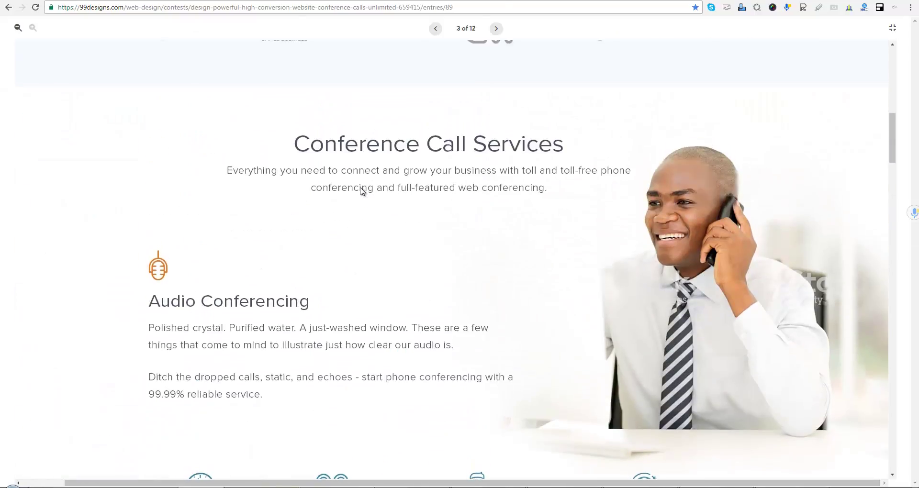
{"action": "scroll", "coordinate": [362, 191], "scroll_direction": "up", "scroll_amount": 4}
{"action": "scroll", "coordinate": [362, 191], "scroll_direction": "up", "scroll_amount": 3}
{"action": "scroll", "coordinate": [363, 191], "scroll_direction": "up", "scroll_amount": 4}
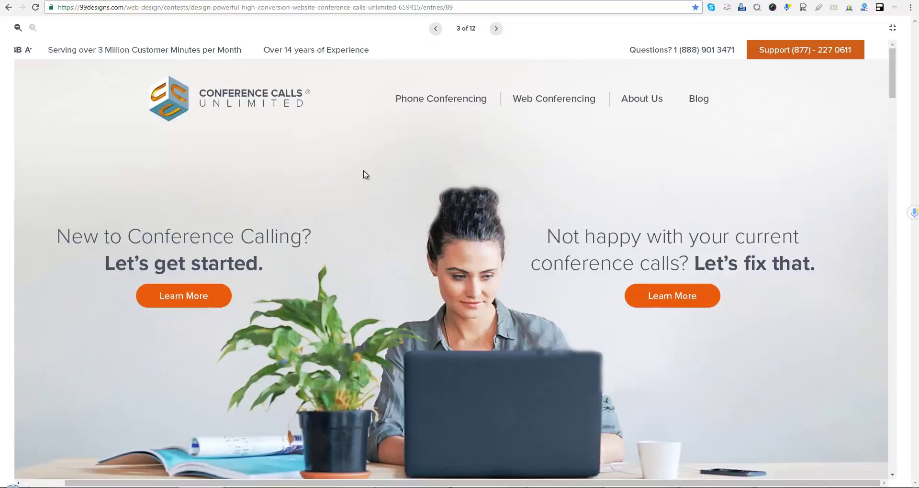
{"action": "scroll", "coordinate": [367, 177], "scroll_direction": "down", "scroll_amount": 1}
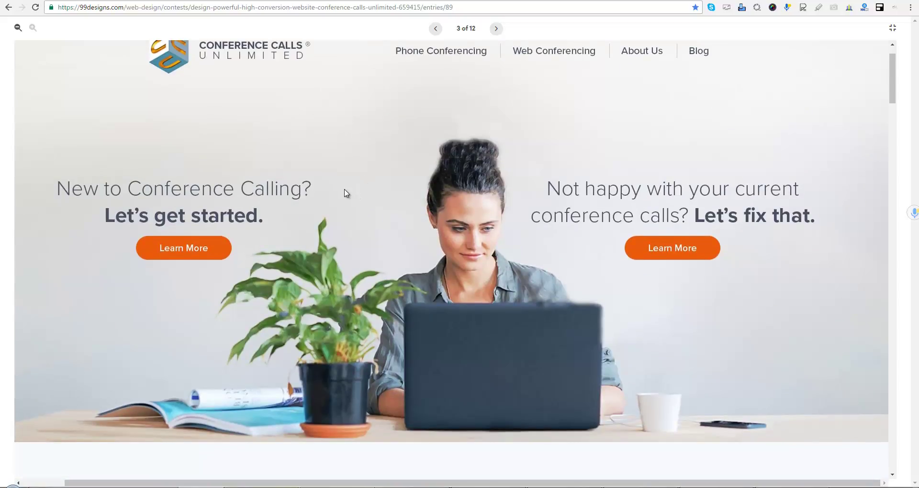
{"action": "scroll", "coordinate": [350, 199], "scroll_direction": "up", "scroll_amount": 1}
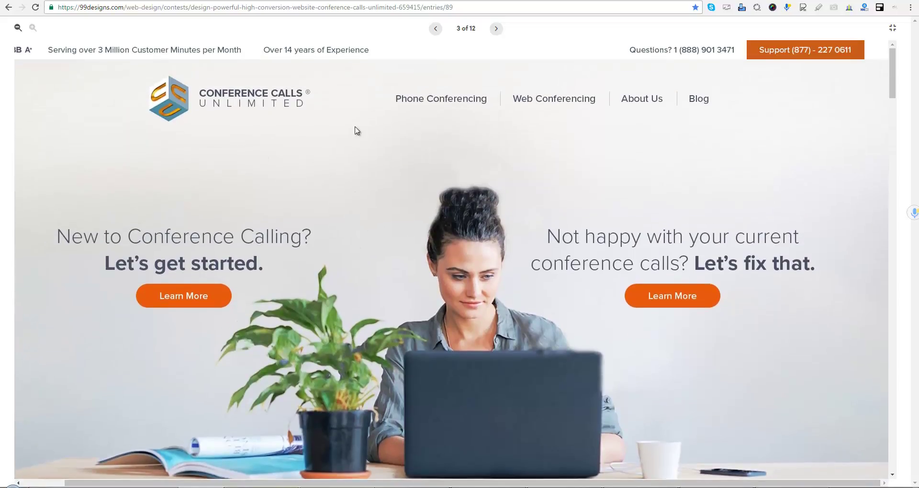
Scroll down the Conference Calls Unlimited mockup to its Get a Free Quote section.
{"action": "scroll", "coordinate": [459, 158], "scroll_direction": "down", "scroll_amount": 2}
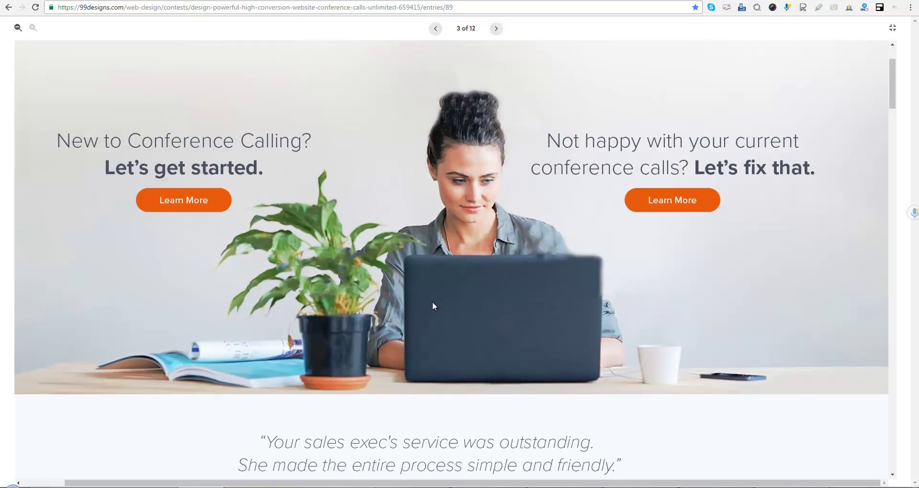
{"action": "scroll", "coordinate": [433, 307], "scroll_direction": "down", "scroll_amount": 1}
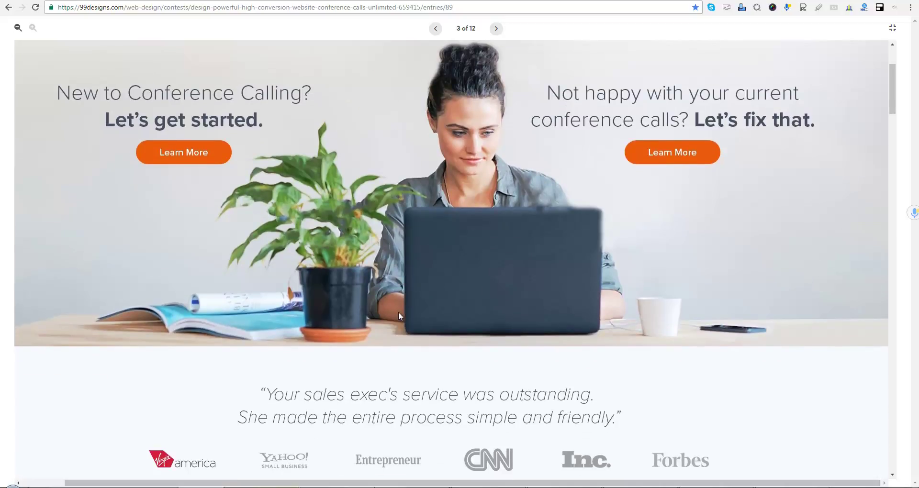
{"action": "scroll", "coordinate": [398, 312], "scroll_direction": "down", "scroll_amount": 5}
{"action": "scroll", "coordinate": [401, 316], "scroll_direction": "down", "scroll_amount": 3}
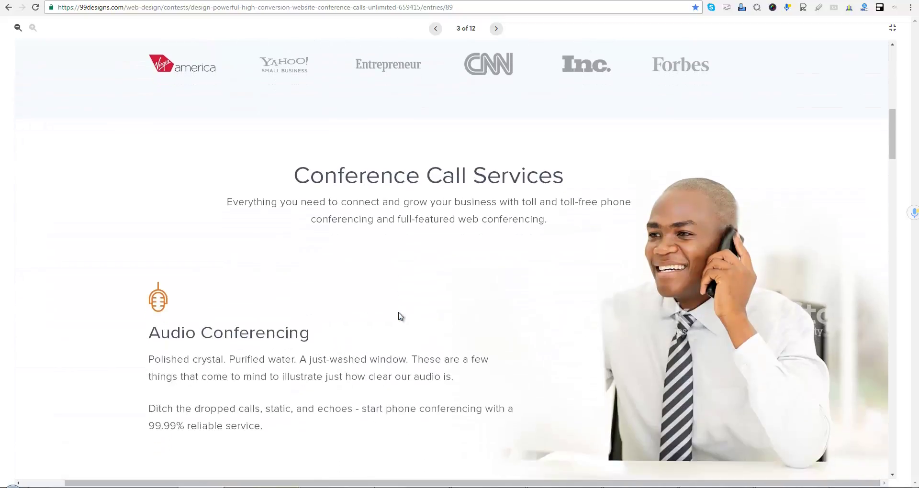
{"action": "scroll", "coordinate": [400, 316], "scroll_direction": "down", "scroll_amount": 2}
{"action": "scroll", "coordinate": [400, 316], "scroll_direction": "down", "scroll_amount": 2}
{"action": "scroll", "coordinate": [402, 315], "scroll_direction": "down", "scroll_amount": 3}
{"action": "scroll", "coordinate": [405, 314], "scroll_direction": "down", "scroll_amount": 2}
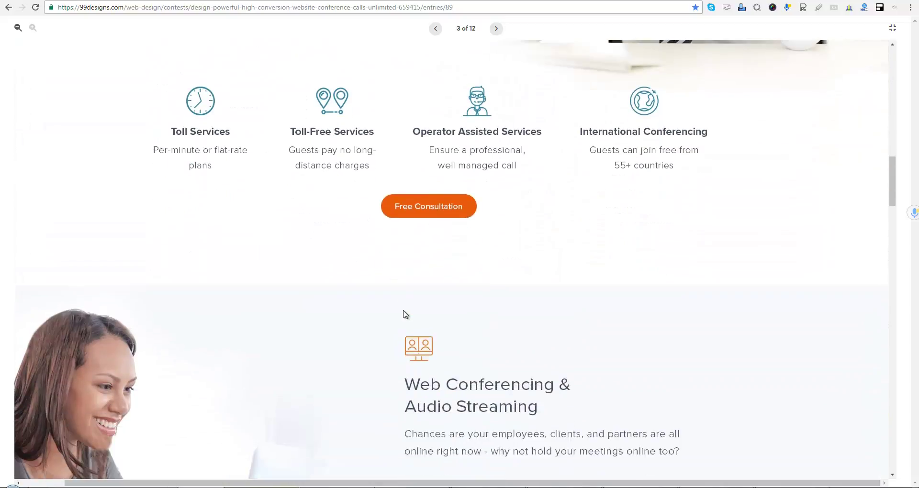
{"action": "scroll", "coordinate": [405, 314], "scroll_direction": "down", "scroll_amount": 3}
{"action": "scroll", "coordinate": [405, 315], "scroll_direction": "up", "scroll_amount": 1}
{"action": "scroll", "coordinate": [406, 315], "scroll_direction": "up", "scroll_amount": 1}
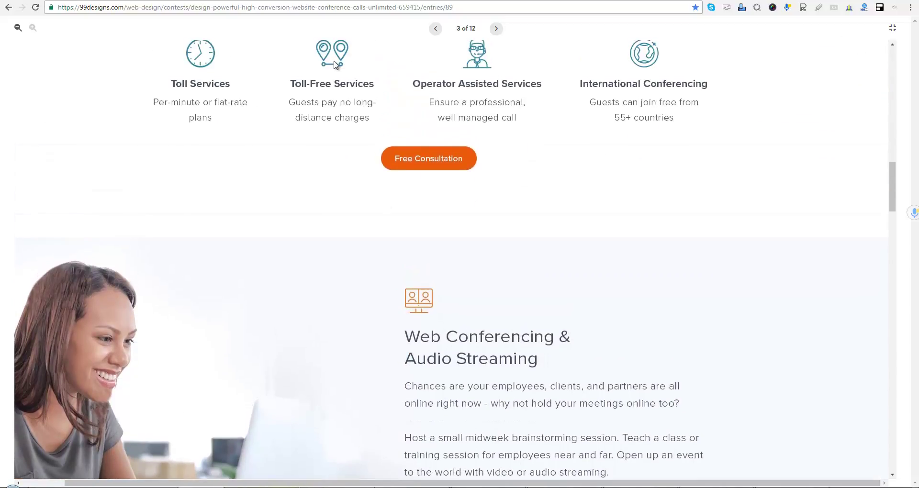
{"action": "scroll", "coordinate": [445, 253], "scroll_direction": "down", "scroll_amount": 2}
{"action": "scroll", "coordinate": [445, 259], "scroll_direction": "down", "scroll_amount": 2}
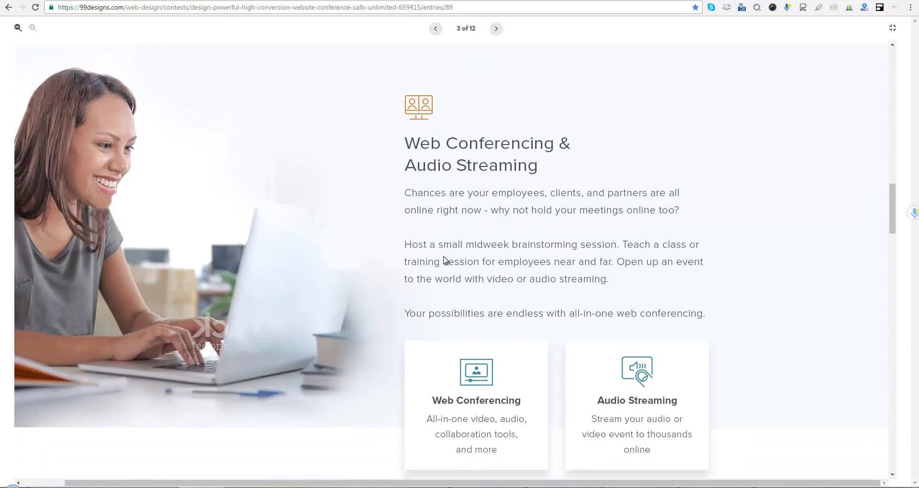
{"action": "scroll", "coordinate": [443, 261], "scroll_direction": "down", "scroll_amount": 3}
{"action": "scroll", "coordinate": [425, 318], "scroll_direction": "down", "scroll_amount": 2}
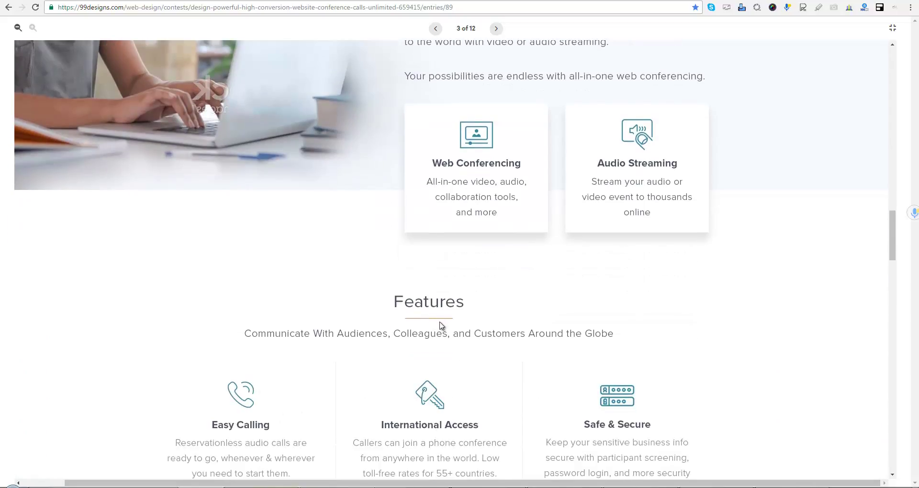
{"action": "scroll", "coordinate": [442, 326], "scroll_direction": "down", "scroll_amount": 2}
{"action": "scroll", "coordinate": [441, 326], "scroll_direction": "down", "scroll_amount": 2}
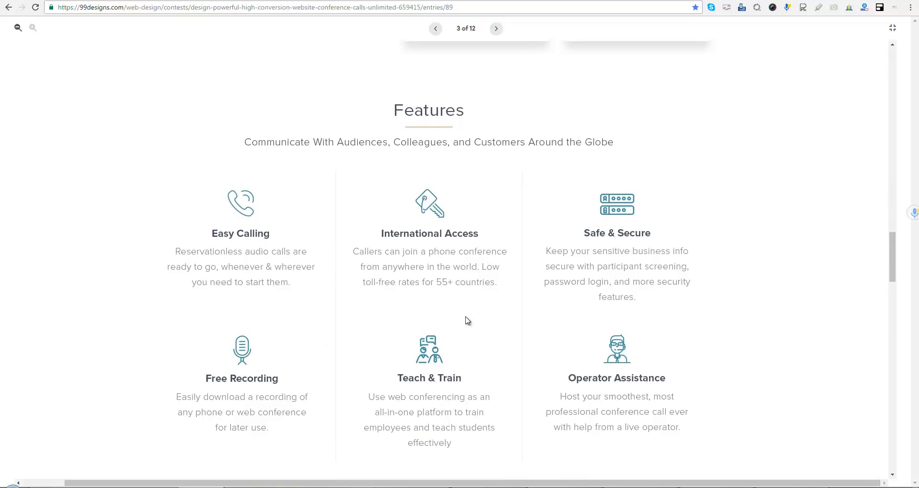
{"action": "scroll", "coordinate": [466, 320], "scroll_direction": "down", "scroll_amount": 2}
{"action": "scroll", "coordinate": [467, 320], "scroll_direction": "down", "scroll_amount": 2}
{"action": "scroll", "coordinate": [466, 321], "scroll_direction": "down", "scroll_amount": 4}
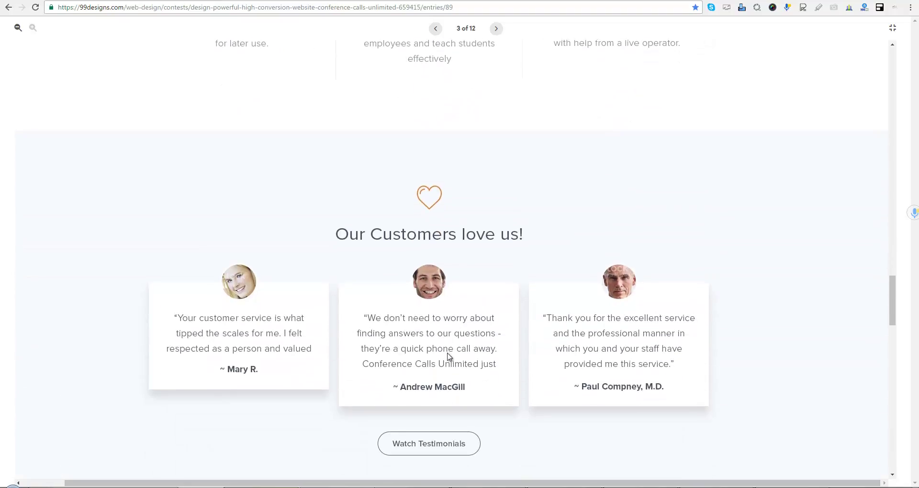
{"action": "scroll", "coordinate": [431, 335], "scroll_direction": "down", "scroll_amount": 1}
{"action": "scroll", "coordinate": [426, 318], "scroll_direction": "down", "scroll_amount": 2}
{"action": "scroll", "coordinate": [431, 320], "scroll_direction": "down", "scroll_amount": 4}
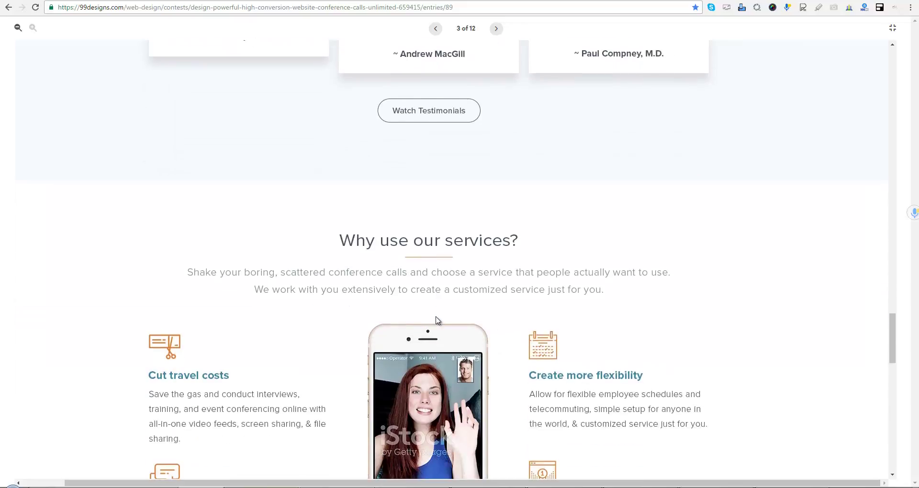
{"action": "scroll", "coordinate": [437, 321], "scroll_direction": "down", "scroll_amount": 2}
{"action": "scroll", "coordinate": [436, 321], "scroll_direction": "down", "scroll_amount": 2}
{"action": "scroll", "coordinate": [437, 321], "scroll_direction": "down", "scroll_amount": 4}
{"action": "scroll", "coordinate": [437, 321], "scroll_direction": "down", "scroll_amount": 2}
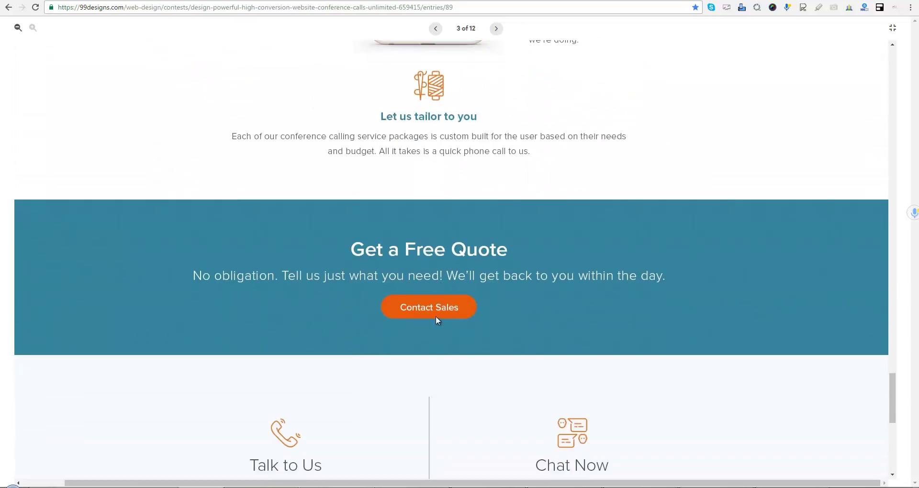
{"action": "scroll", "coordinate": [435, 316], "scroll_direction": "down", "scroll_amount": 2}
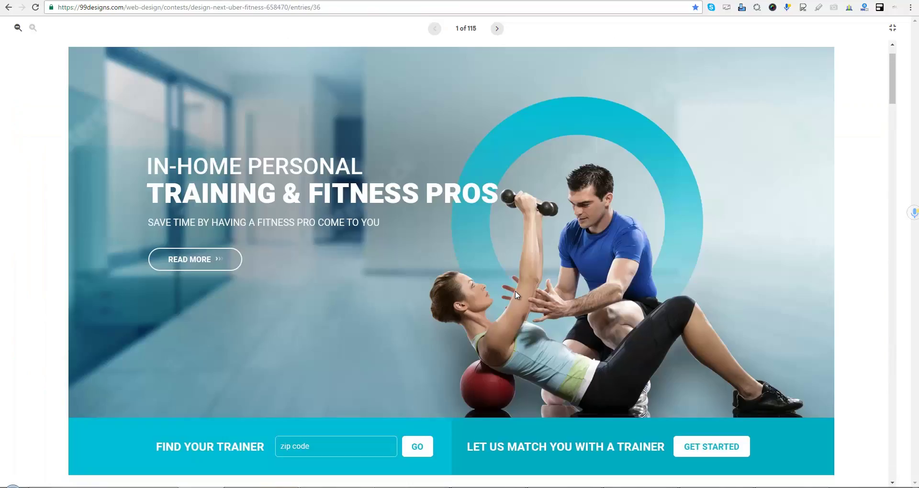
{"action": "scroll", "coordinate": [406, 204], "scroll_direction": "up", "scroll_amount": 1}
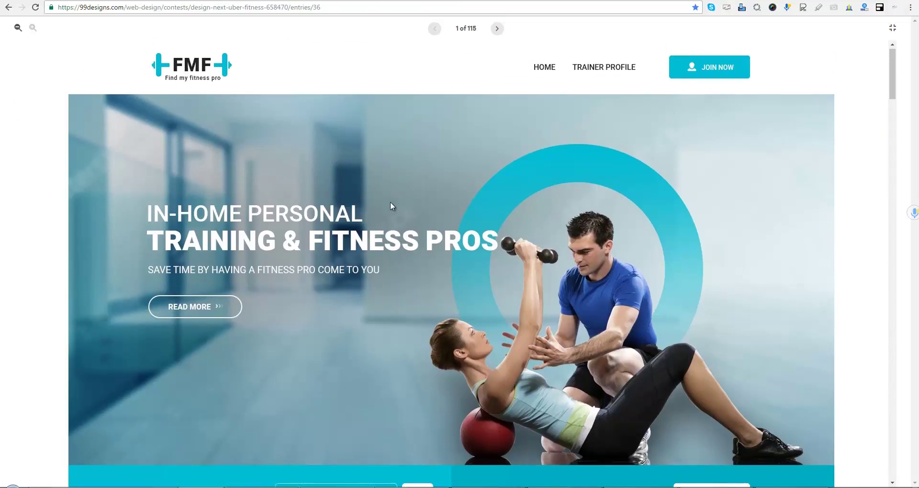
{"action": "scroll", "coordinate": [390, 205], "scroll_direction": "down", "scroll_amount": 2}
{"action": "scroll", "coordinate": [402, 230], "scroll_direction": "down", "scroll_amount": 3}
{"action": "scroll", "coordinate": [289, 238], "scroll_direction": "down", "scroll_amount": 1}
{"action": "scroll", "coordinate": [433, 273], "scroll_direction": "down", "scroll_amount": 2}
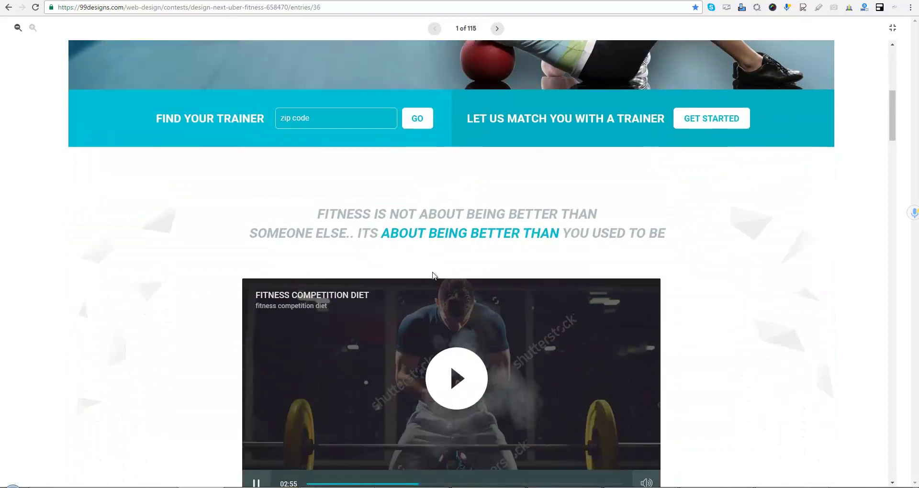
{"action": "scroll", "coordinate": [442, 283], "scroll_direction": "down", "scroll_amount": 4}
{"action": "scroll", "coordinate": [443, 283], "scroll_direction": "down", "scroll_amount": 3}
{"action": "scroll", "coordinate": [444, 280], "scroll_direction": "down", "scroll_amount": 3}
{"action": "scroll", "coordinate": [444, 281], "scroll_direction": "down", "scroll_amount": 3}
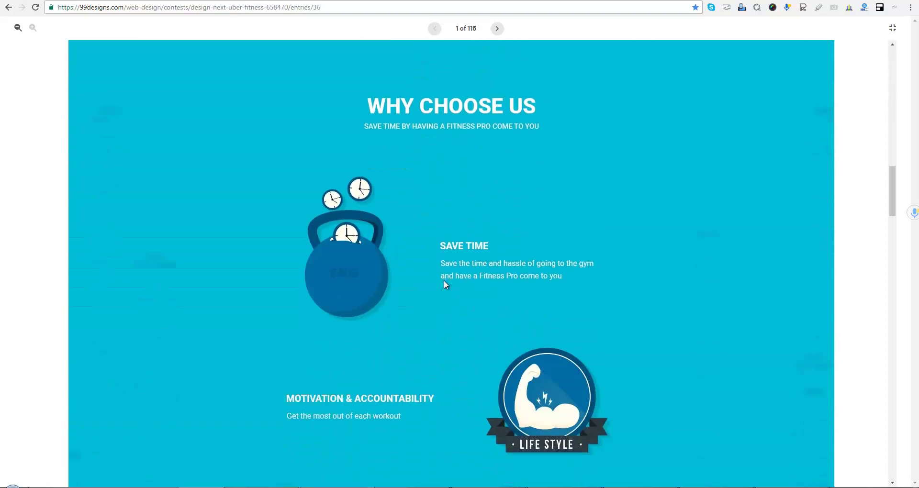
{"action": "scroll", "coordinate": [444, 280], "scroll_direction": "down", "scroll_amount": 1}
{"action": "scroll", "coordinate": [459, 288], "scroll_direction": "down", "scroll_amount": 1}
{"action": "scroll", "coordinate": [460, 287], "scroll_direction": "down", "scroll_amount": 3}
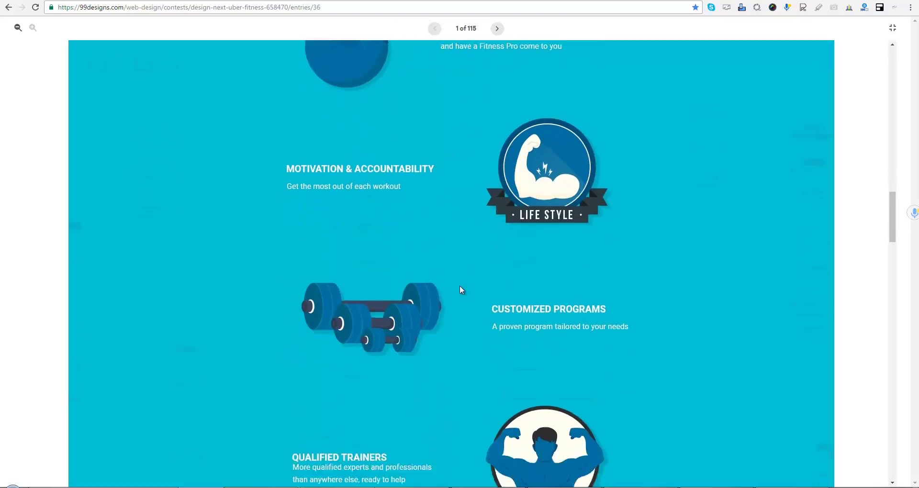
{"action": "scroll", "coordinate": [460, 287], "scroll_direction": "down", "scroll_amount": 3}
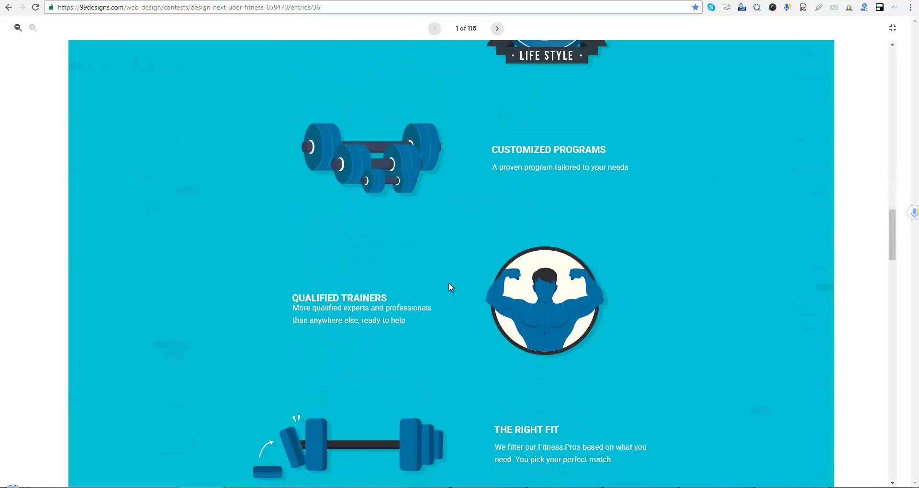
{"action": "scroll", "coordinate": [449, 283], "scroll_direction": "down", "scroll_amount": 3}
{"action": "scroll", "coordinate": [449, 283], "scroll_direction": "down", "scroll_amount": 1}
{"action": "scroll", "coordinate": [449, 282], "scroll_direction": "down", "scroll_amount": 1}
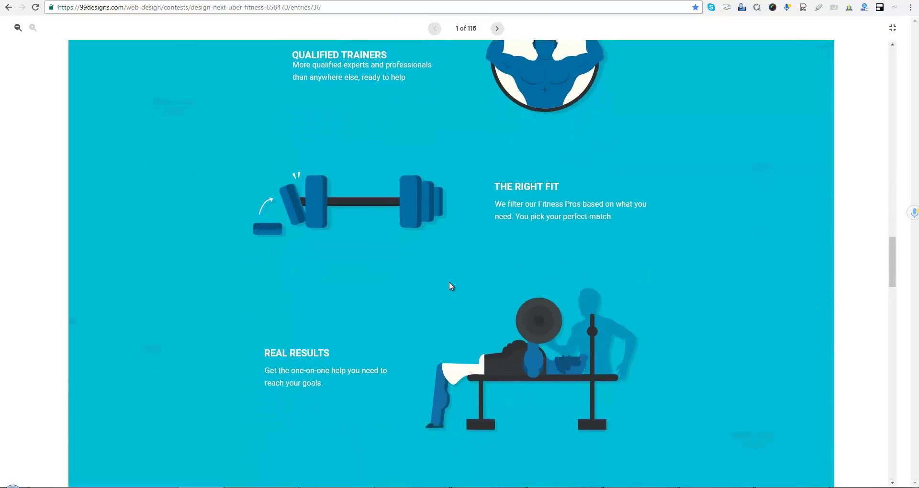
{"action": "scroll", "coordinate": [449, 283], "scroll_direction": "down", "scroll_amount": 3}
{"action": "scroll", "coordinate": [450, 282], "scroll_direction": "down", "scroll_amount": 2}
{"action": "scroll", "coordinate": [450, 283], "scroll_direction": "down", "scroll_amount": 4}
{"action": "scroll", "coordinate": [449, 282], "scroll_direction": "down", "scroll_amount": 3}
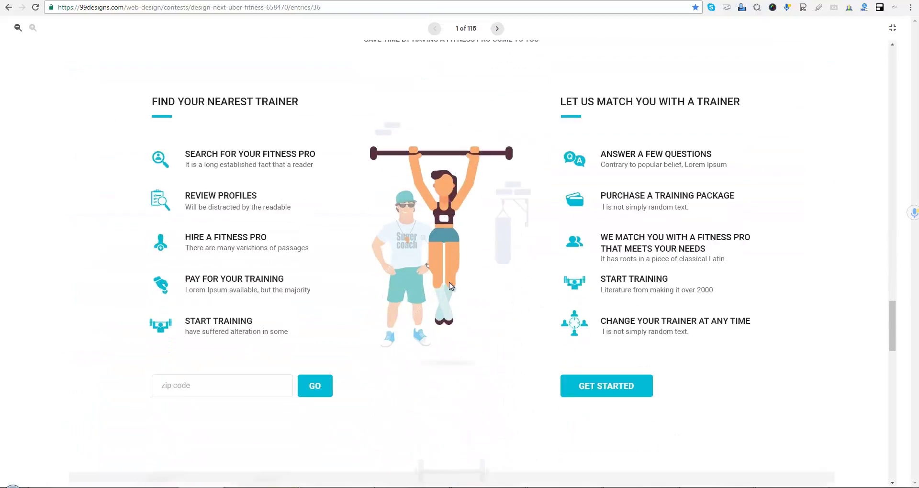
{"action": "scroll", "coordinate": [445, 283], "scroll_direction": "up", "scroll_amount": 1}
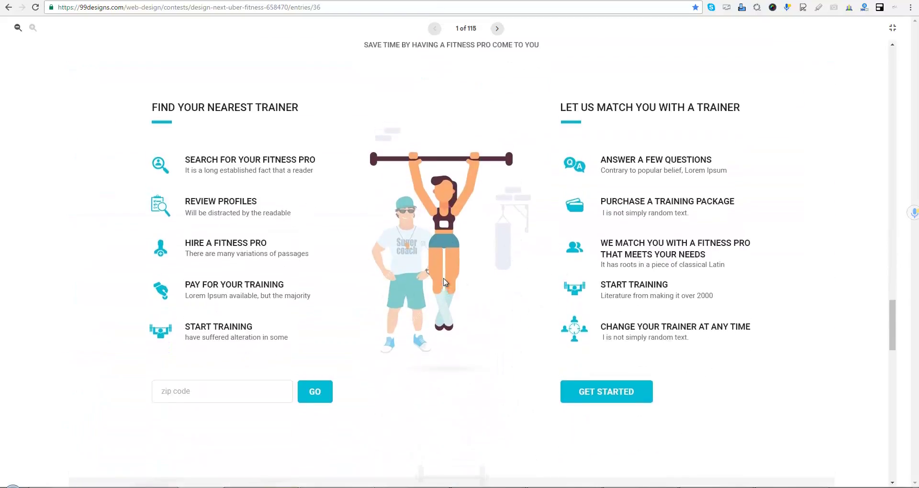
{"action": "scroll", "coordinate": [445, 282], "scroll_direction": "up", "scroll_amount": 8}
{"action": "scroll", "coordinate": [494, 289], "scroll_direction": "up", "scroll_amount": 2}
{"action": "scroll", "coordinate": [495, 288], "scroll_direction": "up", "scroll_amount": 4}
{"action": "scroll", "coordinate": [476, 279], "scroll_direction": "up", "scroll_amount": 8}
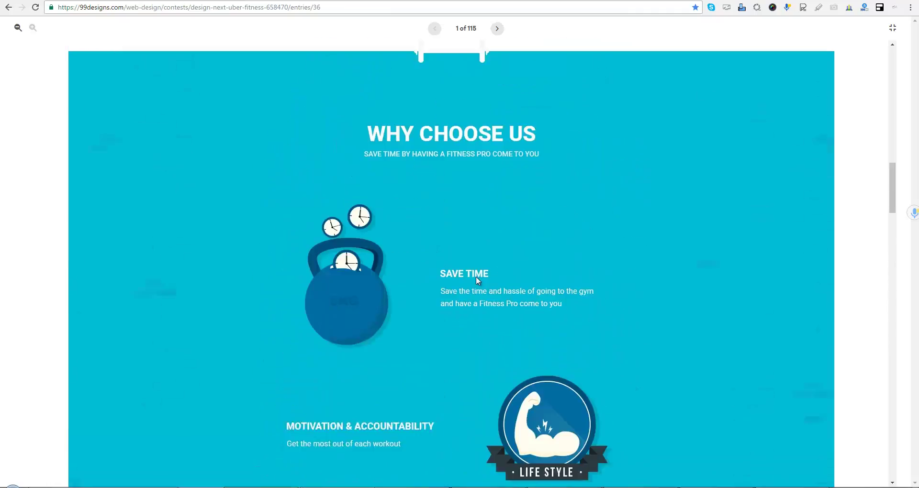
{"action": "scroll", "coordinate": [432, 280], "scroll_direction": "up", "scroll_amount": 8}
{"action": "scroll", "coordinate": [432, 281], "scroll_direction": "up", "scroll_amount": 2}
{"action": "scroll", "coordinate": [436, 282], "scroll_direction": "up", "scroll_amount": 6}
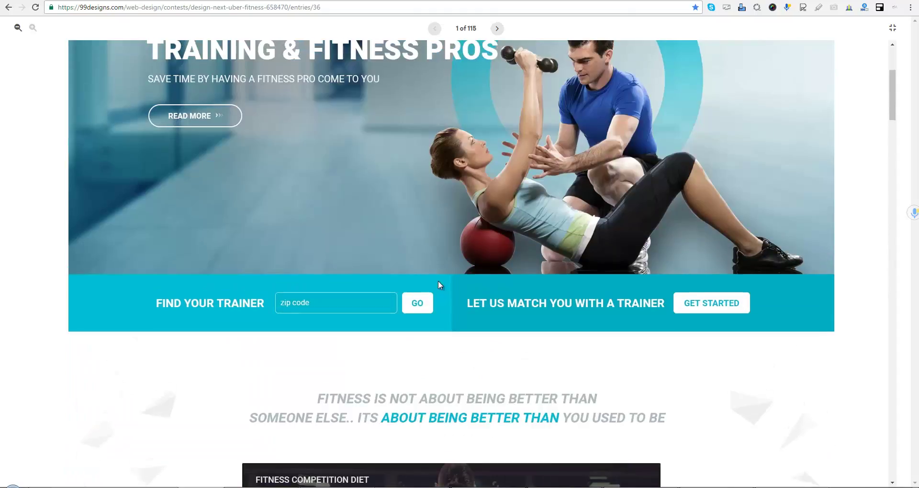
{"action": "scroll", "coordinate": [468, 287], "scroll_direction": "up", "scroll_amount": 2}
{"action": "scroll", "coordinate": [469, 302], "scroll_direction": "down", "scroll_amount": 7}
{"action": "scroll", "coordinate": [468, 302], "scroll_direction": "down", "scroll_amount": 6}
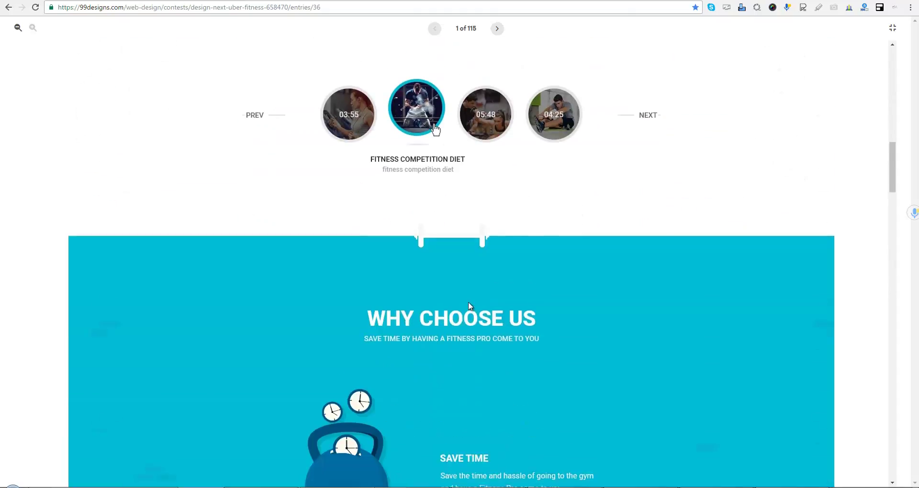
{"action": "scroll", "coordinate": [470, 306], "scroll_direction": "down", "scroll_amount": 2}
{"action": "scroll", "coordinate": [470, 306], "scroll_direction": "down", "scroll_amount": 3}
{"action": "scroll", "coordinate": [469, 306], "scroll_direction": "down", "scroll_amount": 5}
{"action": "scroll", "coordinate": [470, 308], "scroll_direction": "down", "scroll_amount": 5}
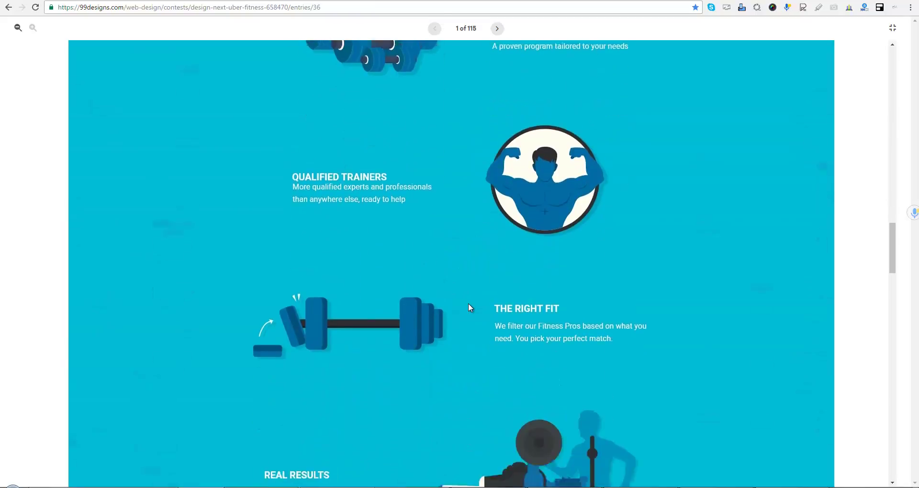
{"action": "scroll", "coordinate": [469, 307], "scroll_direction": "down", "scroll_amount": 3}
{"action": "scroll", "coordinate": [469, 307], "scroll_direction": "down", "scroll_amount": 5}
{"action": "scroll", "coordinate": [469, 307], "scroll_direction": "down", "scroll_amount": 2}
{"action": "scroll", "coordinate": [471, 308], "scroll_direction": "down", "scroll_amount": 4}
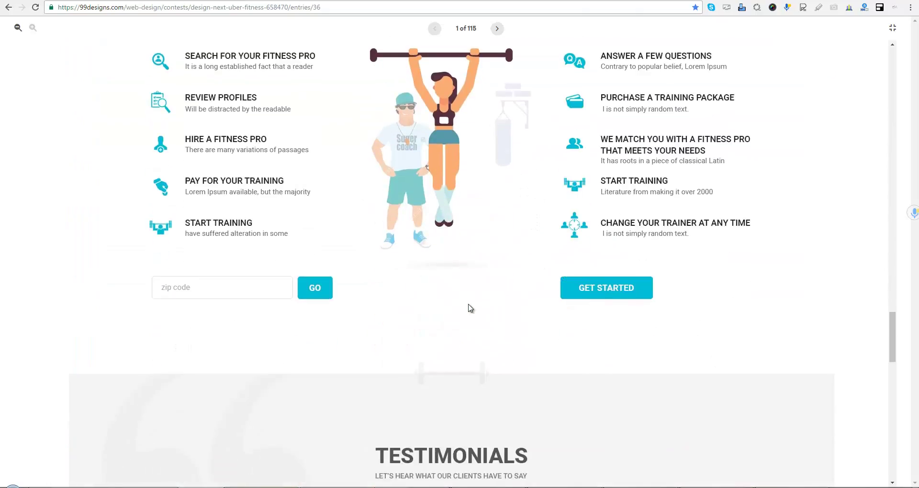
{"action": "scroll", "coordinate": [470, 308], "scroll_direction": "down", "scroll_amount": 3}
{"action": "scroll", "coordinate": [470, 308], "scroll_direction": "down", "scroll_amount": 3}
{"action": "scroll", "coordinate": [470, 308], "scroll_direction": "down", "scroll_amount": 3}
{"action": "scroll", "coordinate": [470, 308], "scroll_direction": "down", "scroll_amount": 2}
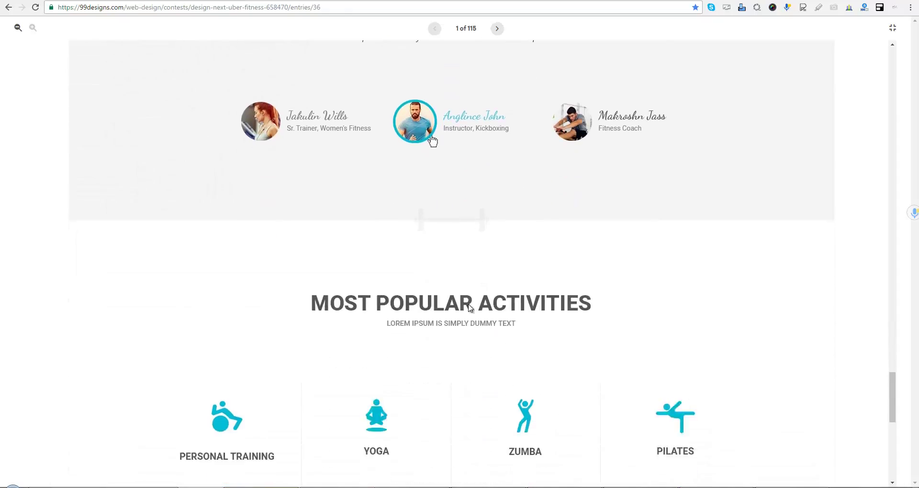
{"action": "scroll", "coordinate": [498, 313], "scroll_direction": "down", "scroll_amount": 2}
{"action": "scroll", "coordinate": [658, 364], "scroll_direction": "down", "scroll_amount": 2}
{"action": "scroll", "coordinate": [551, 383], "scroll_direction": "down", "scroll_amount": 4}
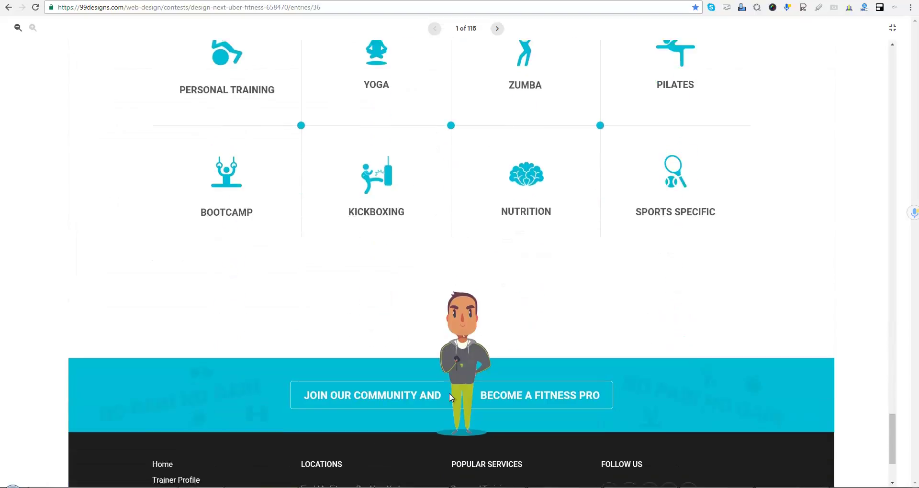
{"action": "scroll", "coordinate": [449, 393], "scroll_direction": "down", "scroll_amount": 3}
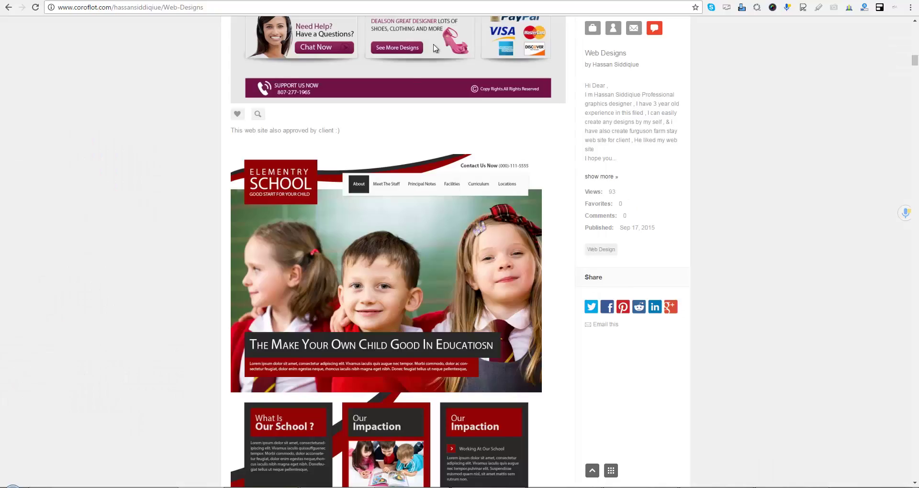
Scroll the Coroflot Web Designs page to the top of the Elementry School mockup.
{"action": "scroll", "coordinate": [401, 203], "scroll_direction": "down", "scroll_amount": 2}
{"action": "scroll", "coordinate": [401, 203], "scroll_direction": "down", "scroll_amount": 2}
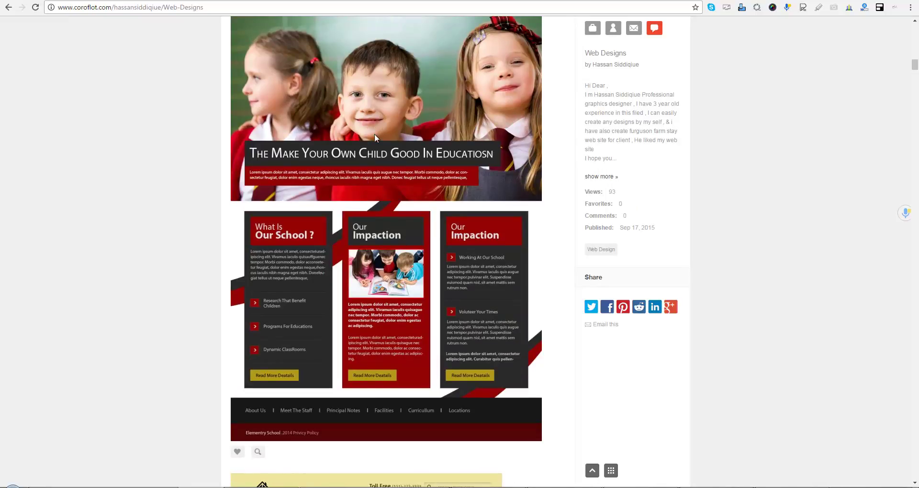
{"action": "scroll", "coordinate": [417, 217], "scroll_direction": "down", "scroll_amount": 2}
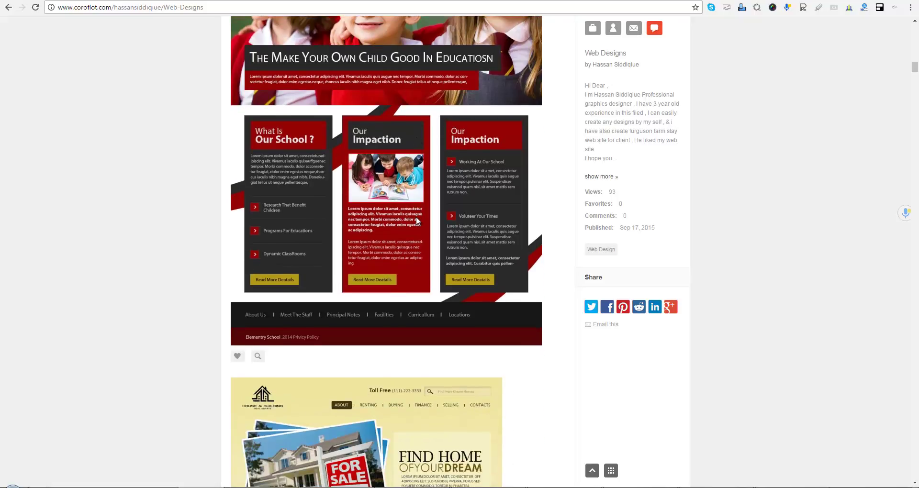
{"action": "scroll", "coordinate": [416, 216], "scroll_direction": "down", "scroll_amount": 3}
{"action": "scroll", "coordinate": [416, 220], "scroll_direction": "down", "scroll_amount": 3}
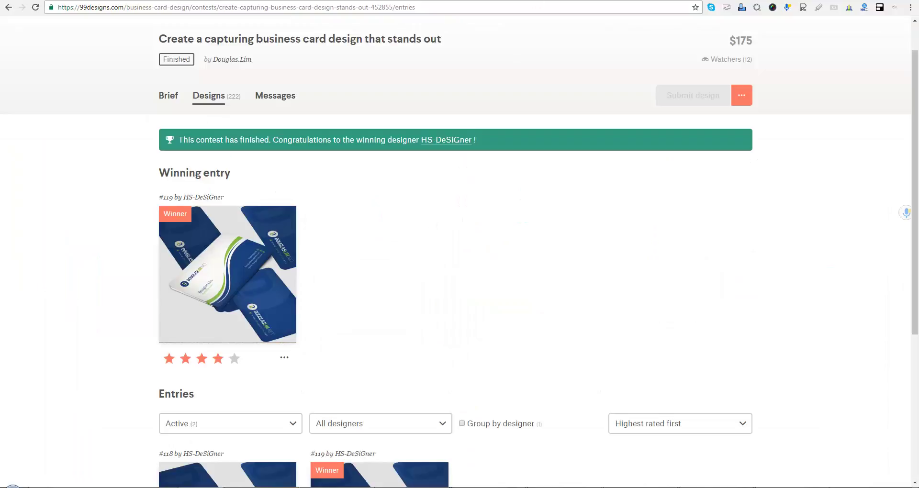
{"action": "scroll", "coordinate": [459, 198], "scroll_direction": "up", "scroll_amount": 2}
{"action": "scroll", "coordinate": [460, 198], "scroll_direction": "up", "scroll_amount": 2}
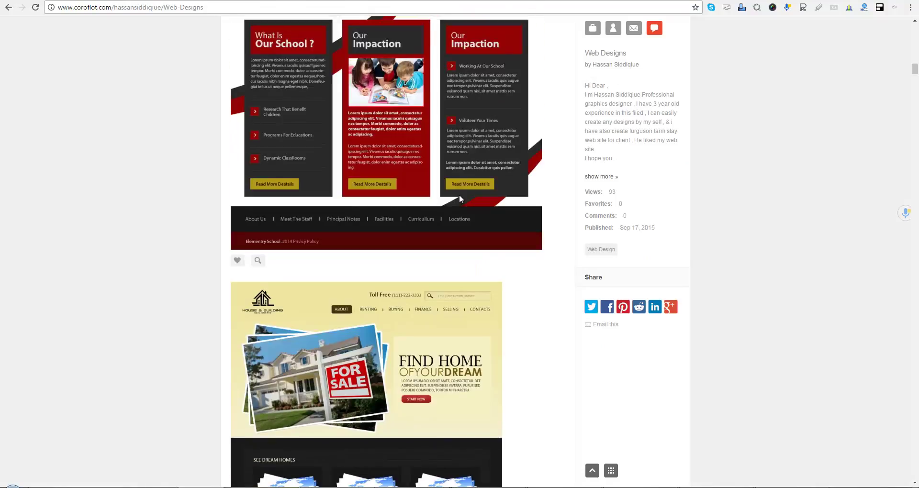
{"action": "scroll", "coordinate": [458, 194], "scroll_direction": "up", "scroll_amount": 3}
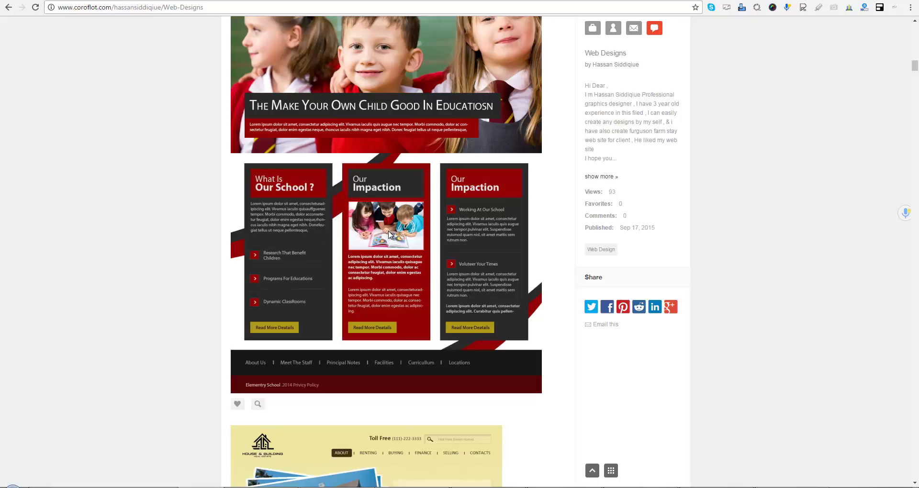
{"action": "scroll", "coordinate": [416, 245], "scroll_direction": "up", "scroll_amount": 3}
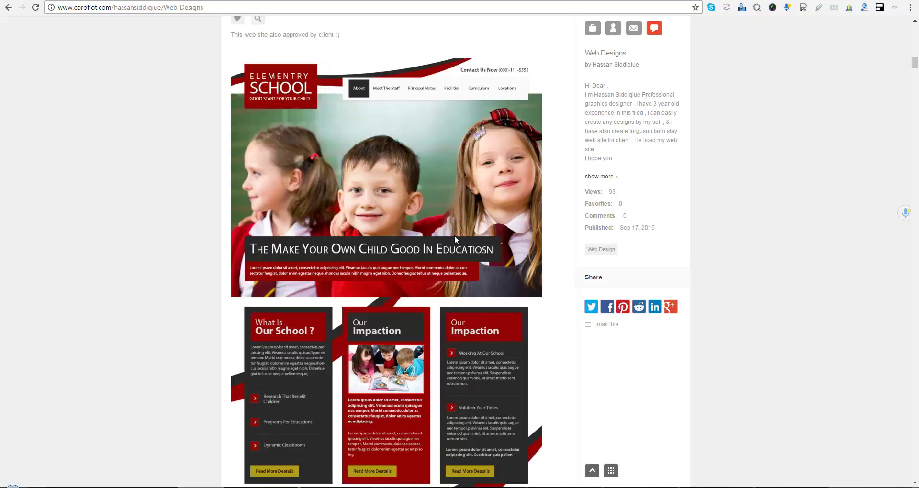
Scroll past the Find Home and Education mockups down to the Vegitable Foods design.
{"action": "scroll", "coordinate": [464, 285], "scroll_direction": "down", "scroll_amount": 3}
{"action": "scroll", "coordinate": [466, 286], "scroll_direction": "down", "scroll_amount": 3}
{"action": "scroll", "coordinate": [465, 285], "scroll_direction": "down", "scroll_amount": 3}
{"action": "scroll", "coordinate": [467, 286], "scroll_direction": "down", "scroll_amount": 3}
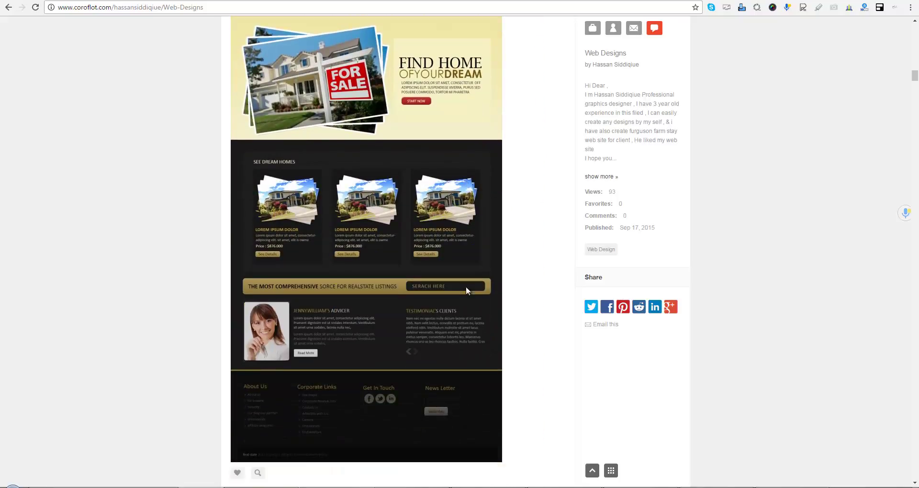
{"action": "scroll", "coordinate": [467, 286], "scroll_direction": "down", "scroll_amount": 1}
{"action": "scroll", "coordinate": [466, 288], "scroll_direction": "down", "scroll_amount": 3}
{"action": "scroll", "coordinate": [467, 291], "scroll_direction": "down", "scroll_amount": 2}
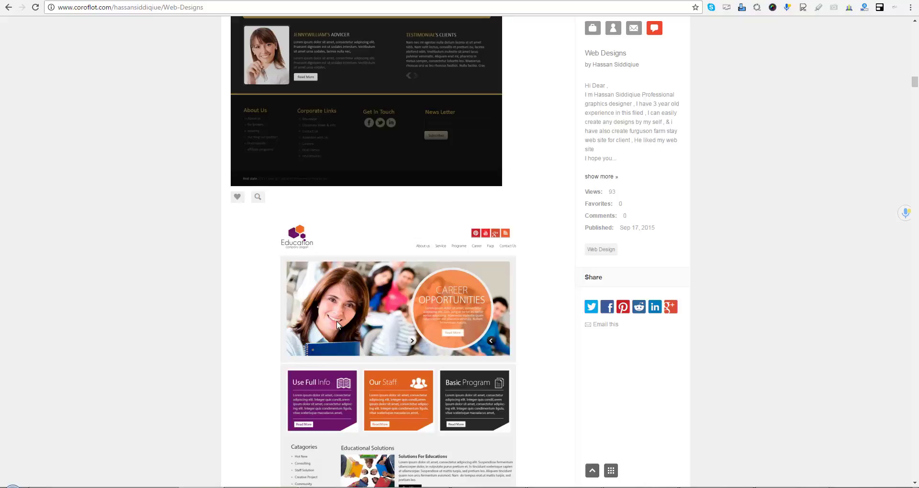
{"action": "scroll", "coordinate": [437, 297], "scroll_direction": "down", "scroll_amount": 2}
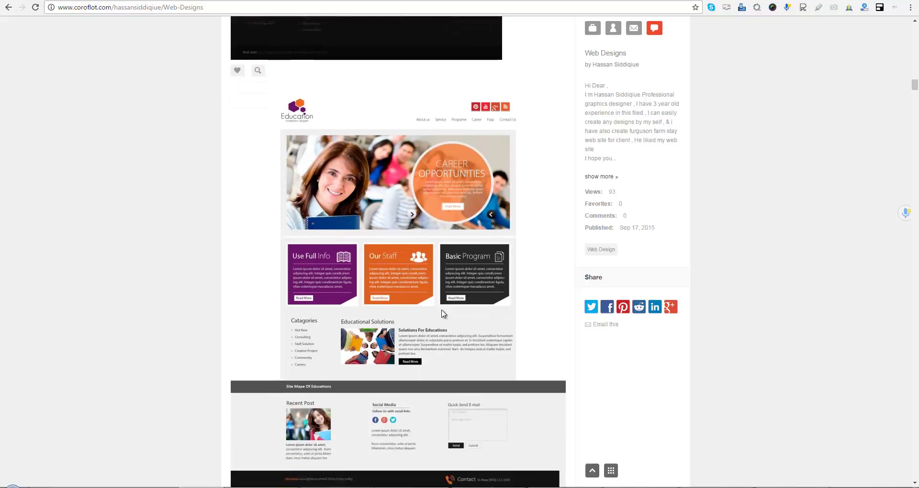
{"action": "scroll", "coordinate": [439, 321], "scroll_direction": "down", "scroll_amount": 2}
{"action": "scroll", "coordinate": [438, 322], "scroll_direction": "down", "scroll_amount": 1}
{"action": "scroll", "coordinate": [433, 340], "scroll_direction": "down", "scroll_amount": 1}
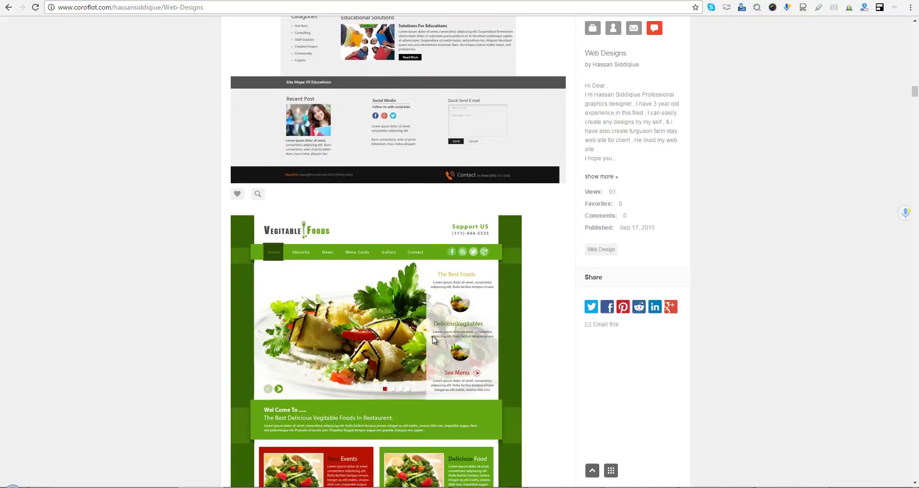
{"action": "scroll", "coordinate": [434, 342], "scroll_direction": "down", "scroll_amount": 4}
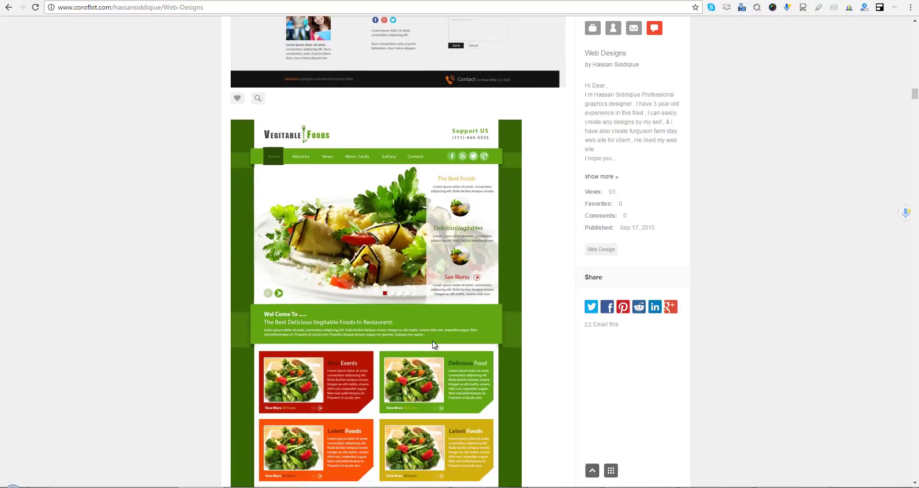
{"action": "scroll", "coordinate": [432, 342], "scroll_direction": "down", "scroll_amount": 1}
{"action": "scroll", "coordinate": [432, 344], "scroll_direction": "down", "scroll_amount": 2}
{"action": "scroll", "coordinate": [433, 344], "scroll_direction": "down", "scroll_amount": 1}
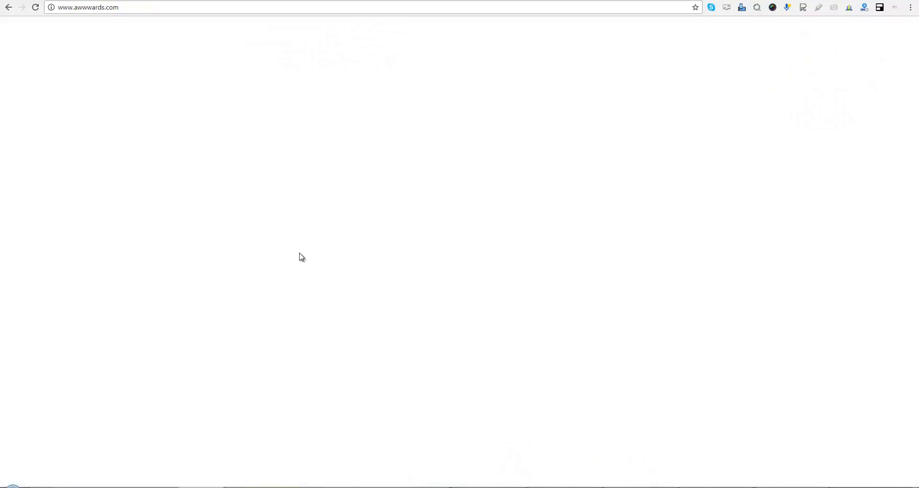
Scroll to Awwwards' Trending Sites and open the Three Sixty Property Group site.
{"action": "scroll", "coordinate": [345, 302], "scroll_direction": "down", "scroll_amount": 1}
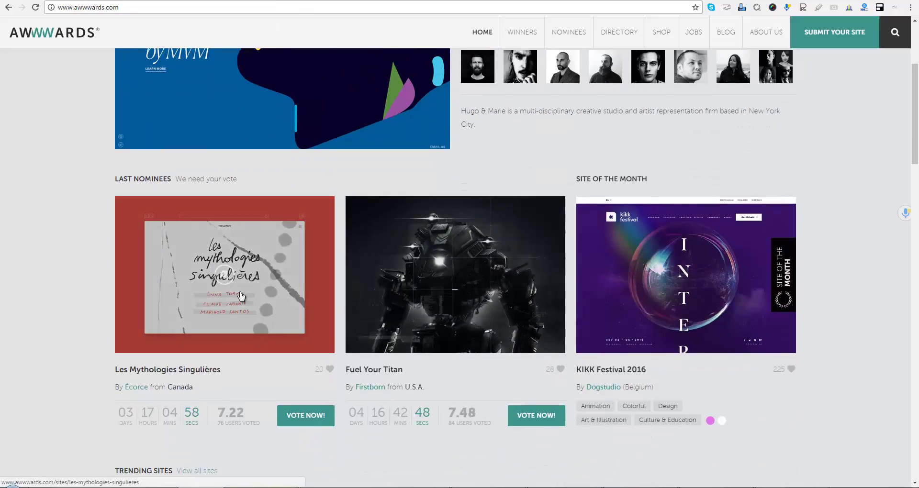
{"action": "scroll", "coordinate": [241, 297], "scroll_direction": "down", "scroll_amount": 1}
{"action": "scroll", "coordinate": [241, 297], "scroll_direction": "down", "scroll_amount": 2}
{"action": "scroll", "coordinate": [245, 298], "scroll_direction": "down", "scroll_amount": 1}
{"action": "scroll", "coordinate": [249, 299], "scroll_direction": "down", "scroll_amount": 2}
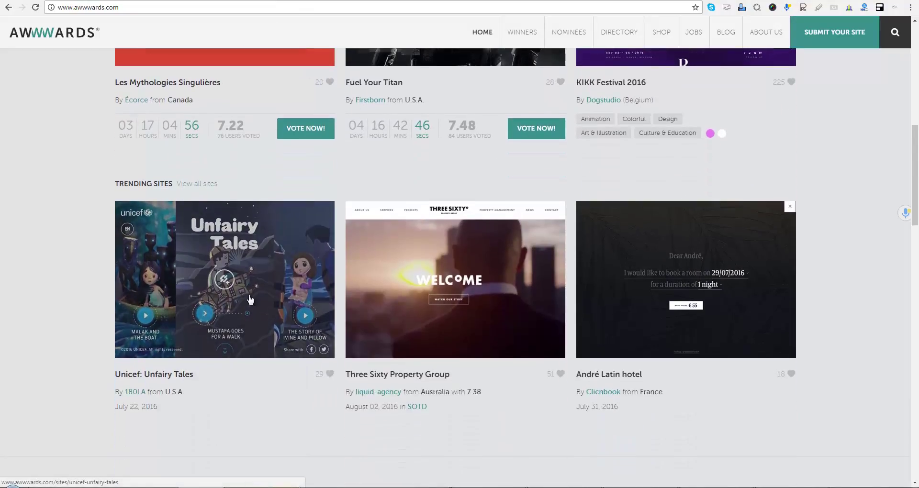
{"action": "left_click", "coordinate": [453, 287]}
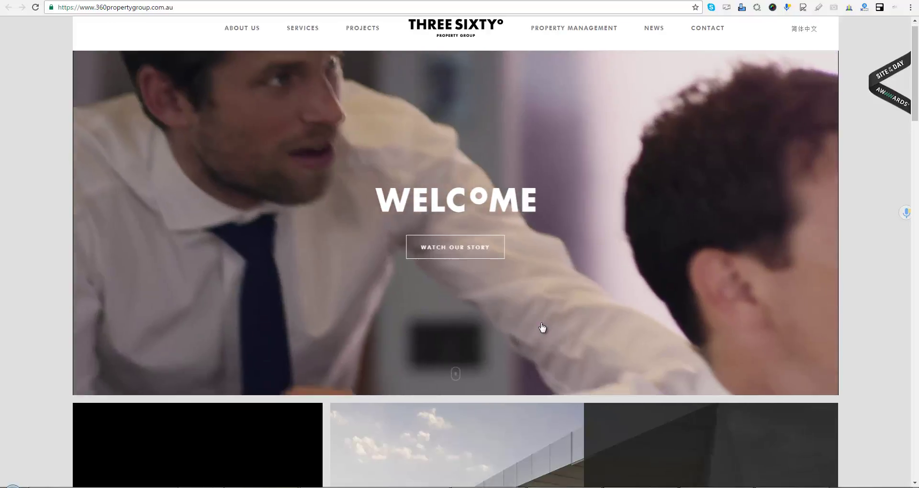
Look over the 360propertygroup.com.au homepage, then open a new blank tab.
{"action": "scroll", "coordinate": [542, 327], "scroll_direction": "down", "scroll_amount": 3}
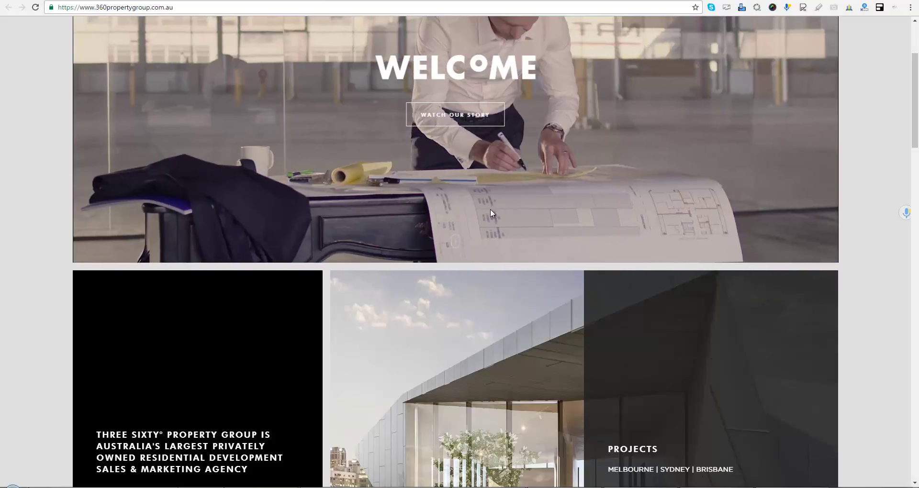
{"action": "key", "text": "ctrl+t"}
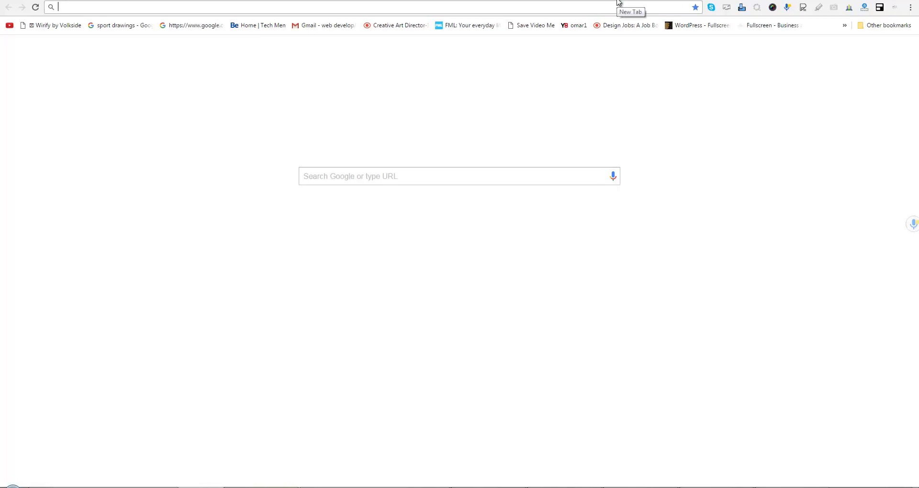
Google 'book your room around the world' and open the Airbnb result.
{"action": "type", "text": "book your room around t"}
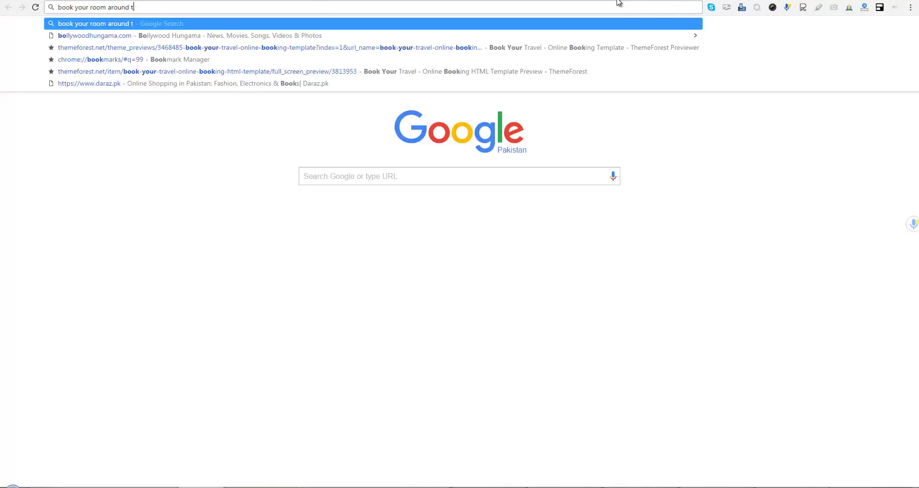
{"action": "type", "text": "he world"}
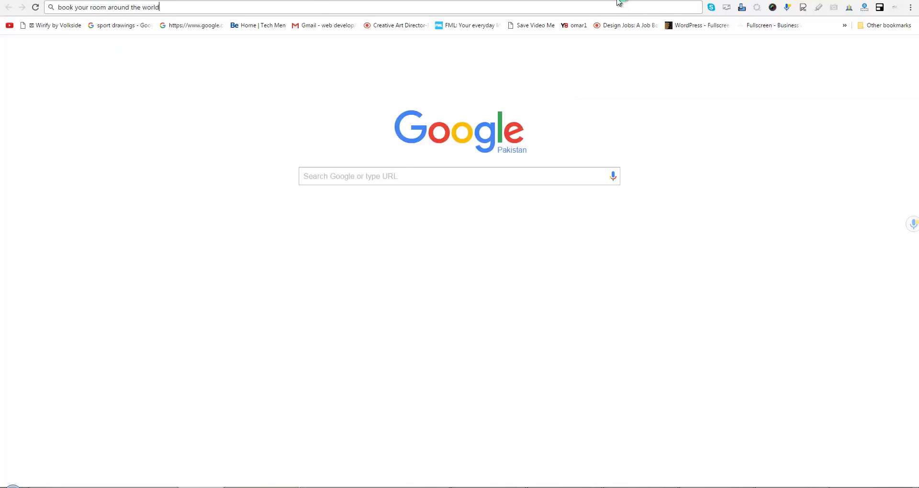
{"action": "key", "text": "Return"}
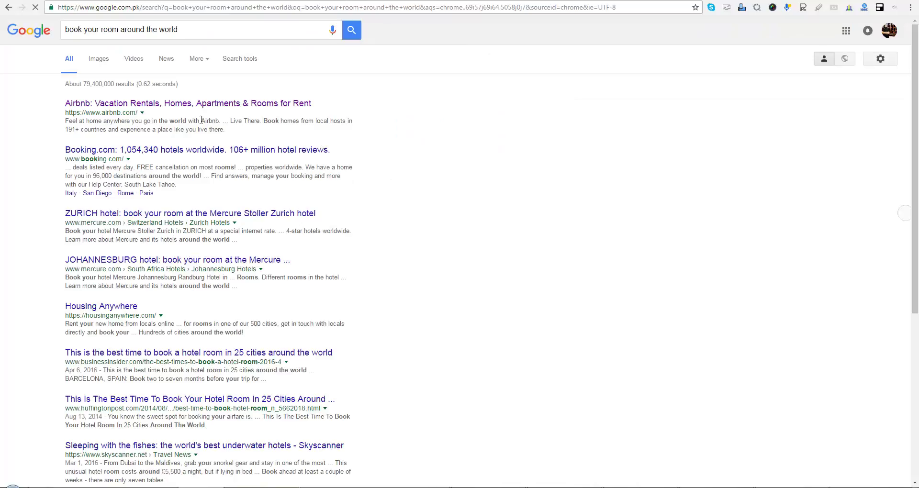
{"action": "left_click", "coordinate": [201, 104]}
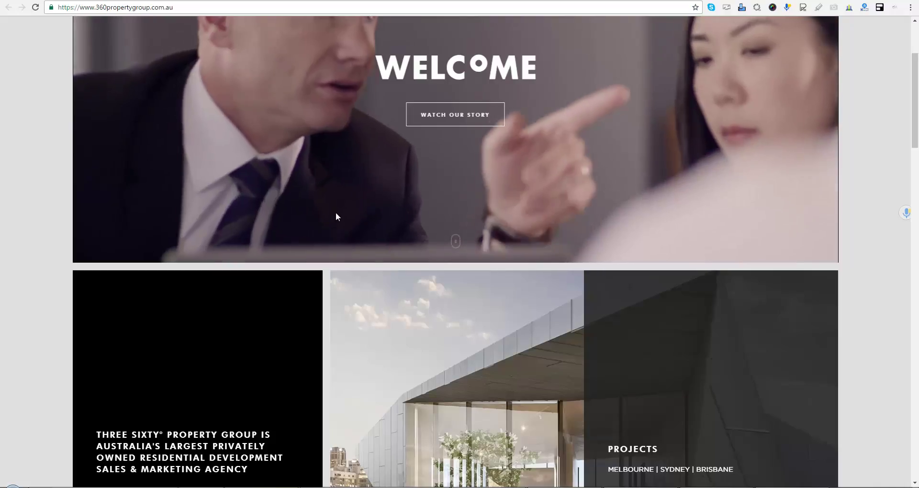
Scroll down through the 360 Property Group homepage and back up to the top.
{"action": "scroll", "coordinate": [565, 289], "scroll_direction": "down", "scroll_amount": 4}
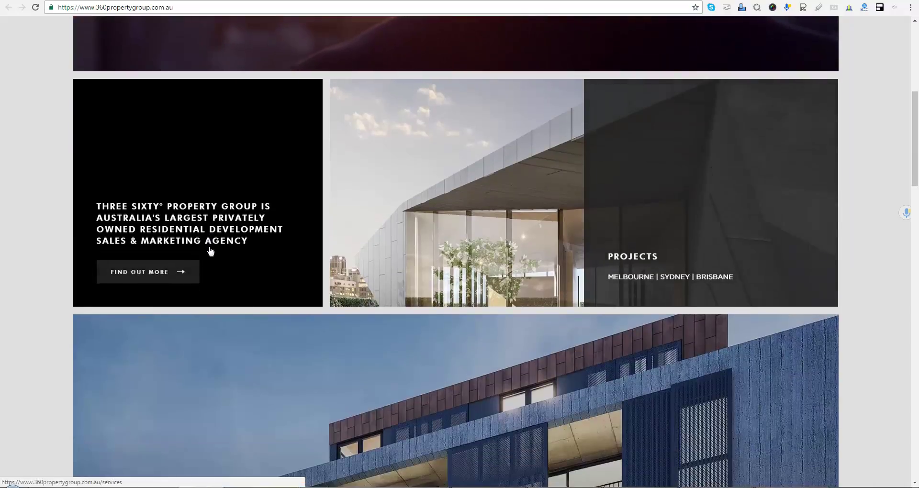
{"action": "scroll", "coordinate": [471, 261], "scroll_direction": "down", "scroll_amount": 1}
{"action": "scroll", "coordinate": [471, 261], "scroll_direction": "down", "scroll_amount": 4}
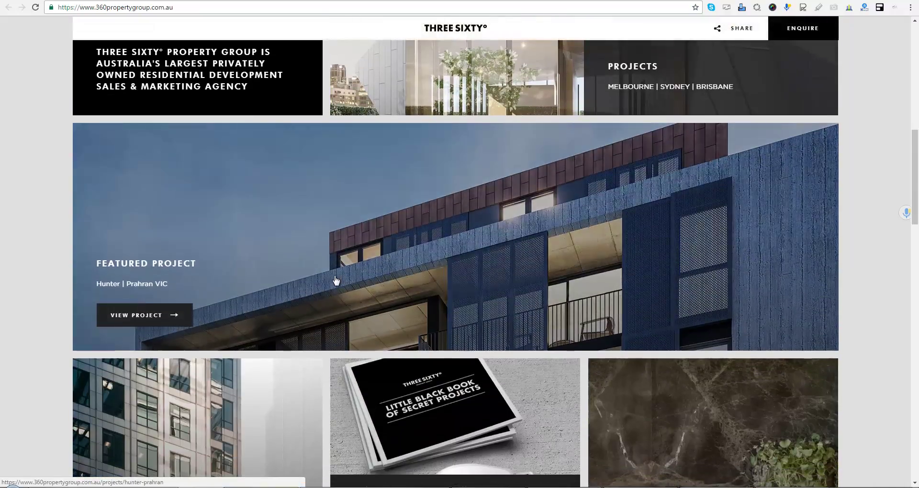
{"action": "scroll", "coordinate": [373, 280], "scroll_direction": "down", "scroll_amount": 3}
{"action": "scroll", "coordinate": [406, 278], "scroll_direction": "down", "scroll_amount": 2}
{"action": "scroll", "coordinate": [406, 278], "scroll_direction": "down", "scroll_amount": 3}
{"action": "scroll", "coordinate": [369, 285], "scroll_direction": "down", "scroll_amount": 3}
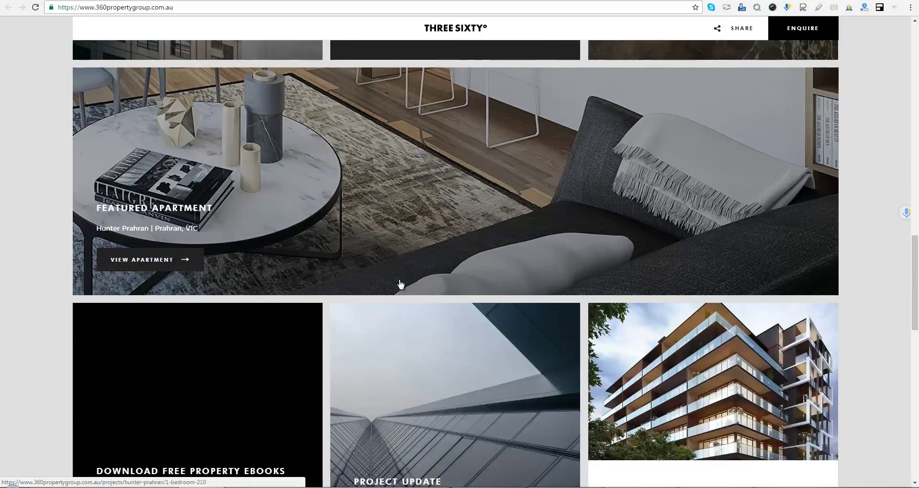
{"action": "scroll", "coordinate": [400, 286], "scroll_direction": "down", "scroll_amount": 2}
{"action": "scroll", "coordinate": [375, 293], "scroll_direction": "down", "scroll_amount": 3}
{"action": "scroll", "coordinate": [356, 289], "scroll_direction": "down", "scroll_amount": 4}
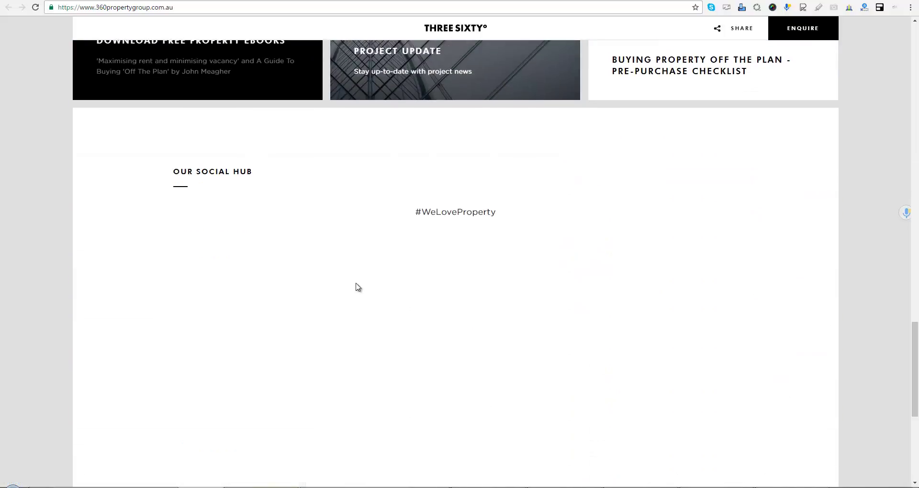
{"action": "scroll", "coordinate": [356, 288], "scroll_direction": "down", "scroll_amount": 3}
{"action": "scroll", "coordinate": [357, 288], "scroll_direction": "down", "scroll_amount": 3}
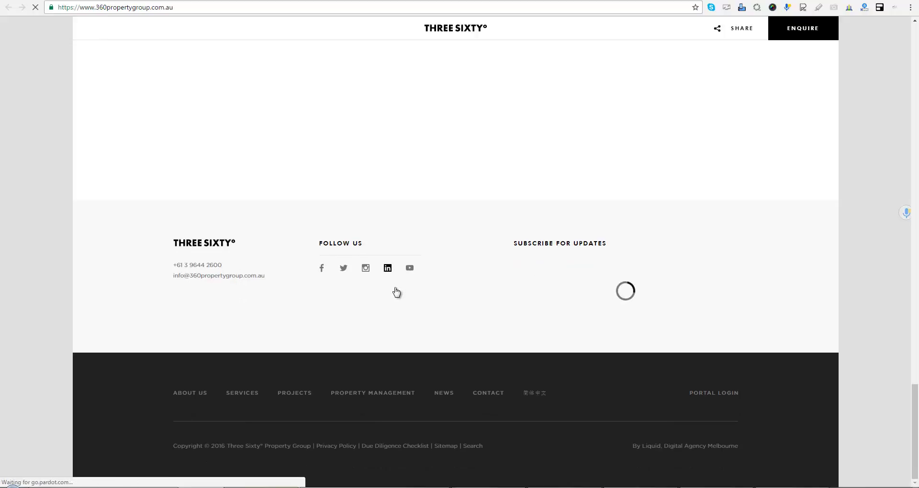
{"action": "scroll", "coordinate": [395, 291], "scroll_direction": "up", "scroll_amount": 4}
{"action": "scroll", "coordinate": [395, 291], "scroll_direction": "up", "scroll_amount": 4}
{"action": "scroll", "coordinate": [393, 291], "scroll_direction": "up", "scroll_amount": 3}
{"action": "scroll", "coordinate": [392, 290], "scroll_direction": "up", "scroll_amount": 2}
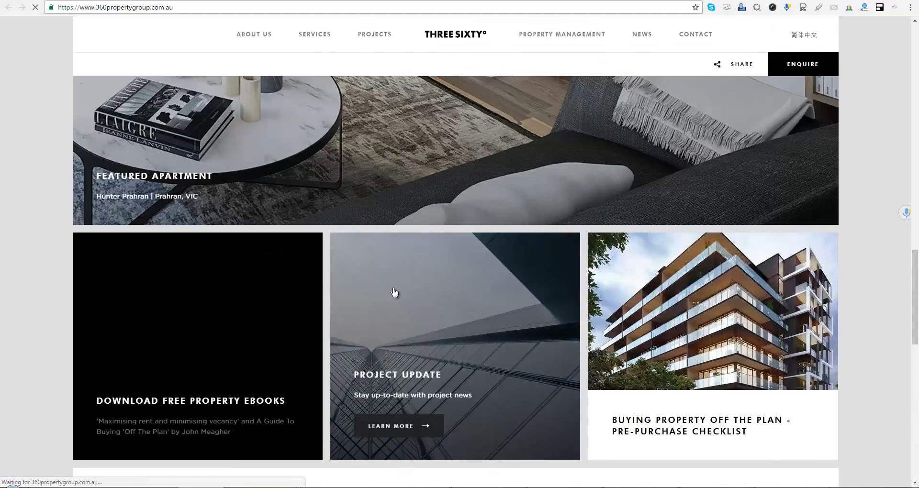
{"action": "scroll", "coordinate": [393, 291], "scroll_direction": "up", "scroll_amount": 3}
{"action": "scroll", "coordinate": [394, 290], "scroll_direction": "up", "scroll_amount": 1}
{"action": "scroll", "coordinate": [394, 291], "scroll_direction": "up", "scroll_amount": 1}
{"action": "scroll", "coordinate": [394, 290], "scroll_direction": "up", "scroll_amount": 5}
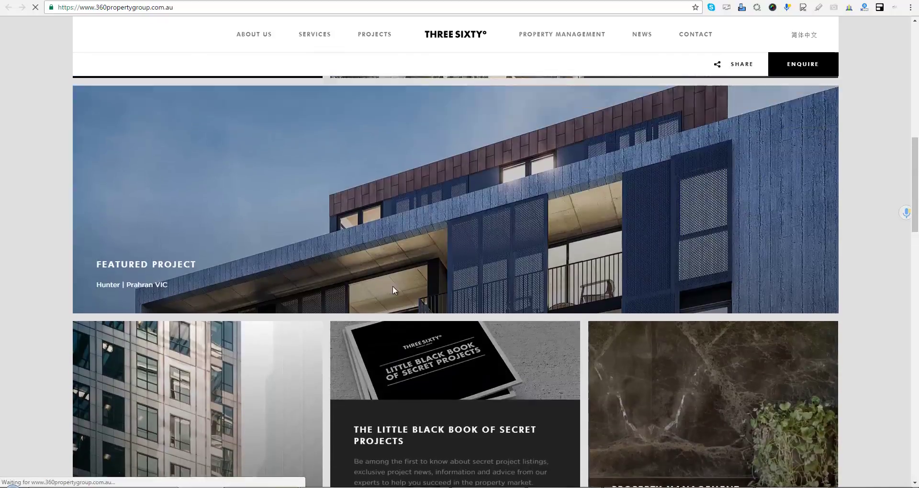
{"action": "scroll", "coordinate": [441, 139], "scroll_direction": "up", "scroll_amount": 5}
{"action": "scroll", "coordinate": [442, 156], "scroll_direction": "up", "scroll_amount": 1}
{"action": "scroll", "coordinate": [450, 206], "scroll_direction": "up", "scroll_amount": 2}
Scroll down to Our Social Hub and advance its post carousel by one card.
{"action": "scroll", "coordinate": [450, 206], "scroll_direction": "down", "scroll_amount": 1}
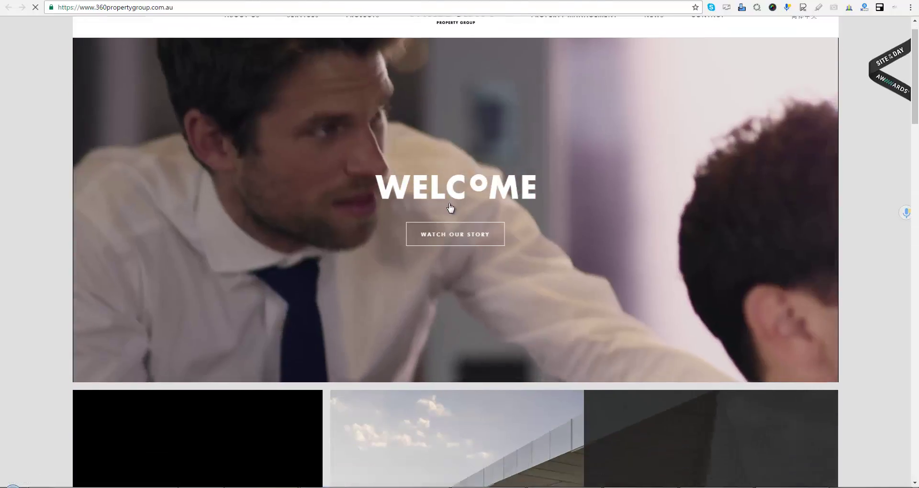
{"action": "scroll", "coordinate": [450, 206], "scroll_direction": "down", "scroll_amount": 3}
{"action": "scroll", "coordinate": [451, 206], "scroll_direction": "down", "scroll_amount": 2}
{"action": "scroll", "coordinate": [451, 208], "scroll_direction": "down", "scroll_amount": 2}
{"action": "scroll", "coordinate": [451, 208], "scroll_direction": "down", "scroll_amount": 4}
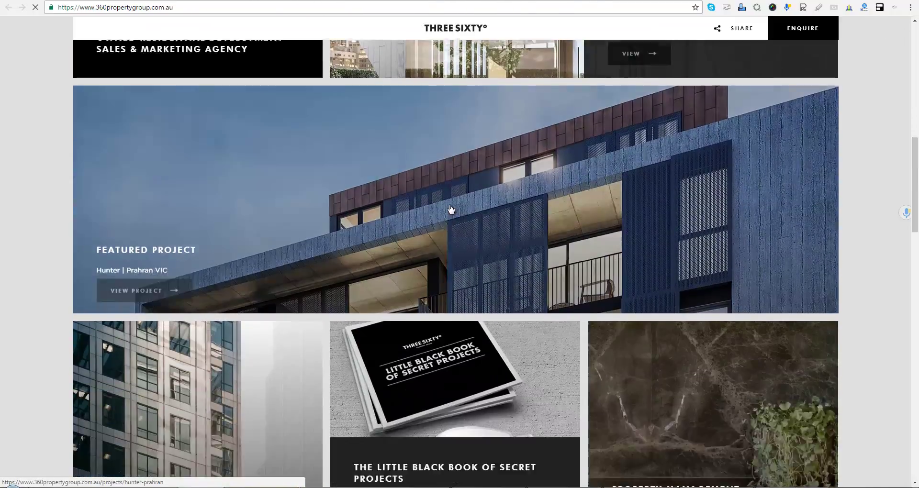
{"action": "scroll", "coordinate": [451, 208], "scroll_direction": "down", "scroll_amount": 2}
{"action": "scroll", "coordinate": [451, 208], "scroll_direction": "down", "scroll_amount": 2}
{"action": "scroll", "coordinate": [451, 208], "scroll_direction": "up", "scroll_amount": 3}
{"action": "scroll", "coordinate": [451, 208], "scroll_direction": "up", "scroll_amount": 1}
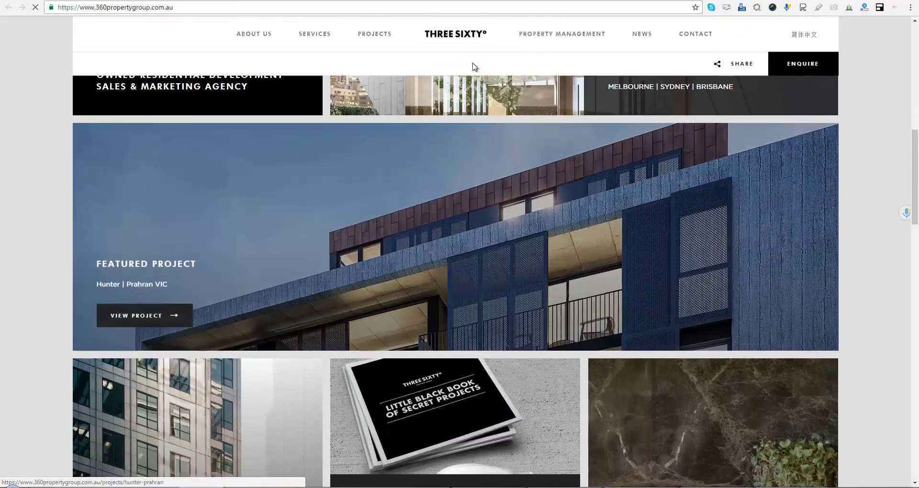
{"action": "scroll", "coordinate": [467, 158], "scroll_direction": "down", "scroll_amount": 2}
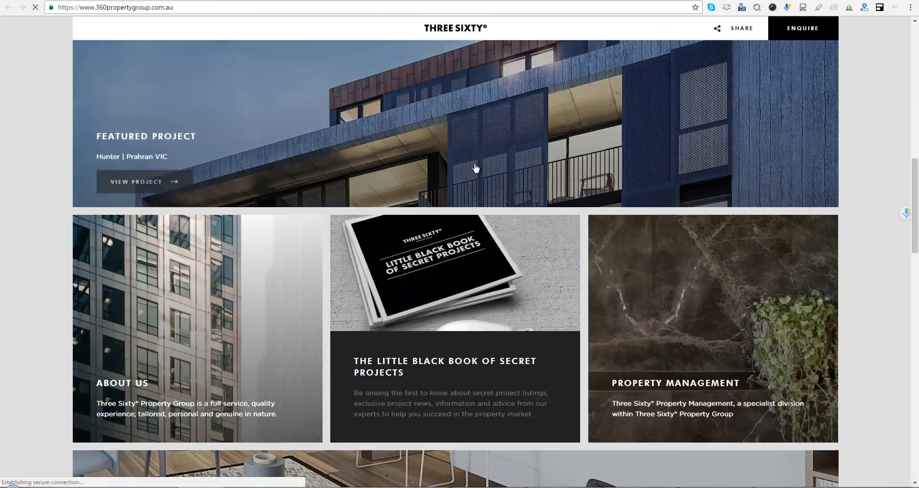
{"action": "scroll", "coordinate": [474, 168], "scroll_direction": "down", "scroll_amount": 1}
{"action": "scroll", "coordinate": [474, 173], "scroll_direction": "down", "scroll_amount": 4}
{"action": "scroll", "coordinate": [471, 191], "scroll_direction": "down", "scroll_amount": 4}
{"action": "scroll", "coordinate": [470, 192], "scroll_direction": "down", "scroll_amount": 3}
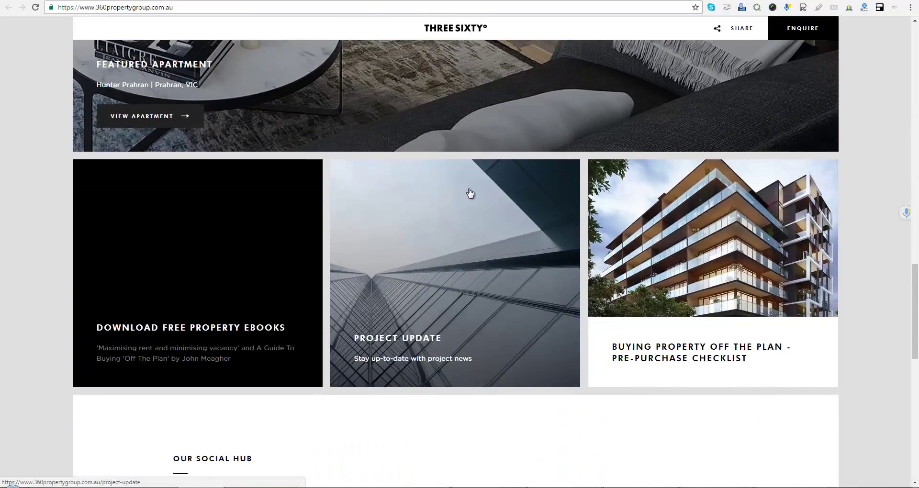
{"action": "scroll", "coordinate": [470, 193], "scroll_direction": "down", "scroll_amount": 3}
{"action": "scroll", "coordinate": [453, 205], "scroll_direction": "down", "scroll_amount": 3}
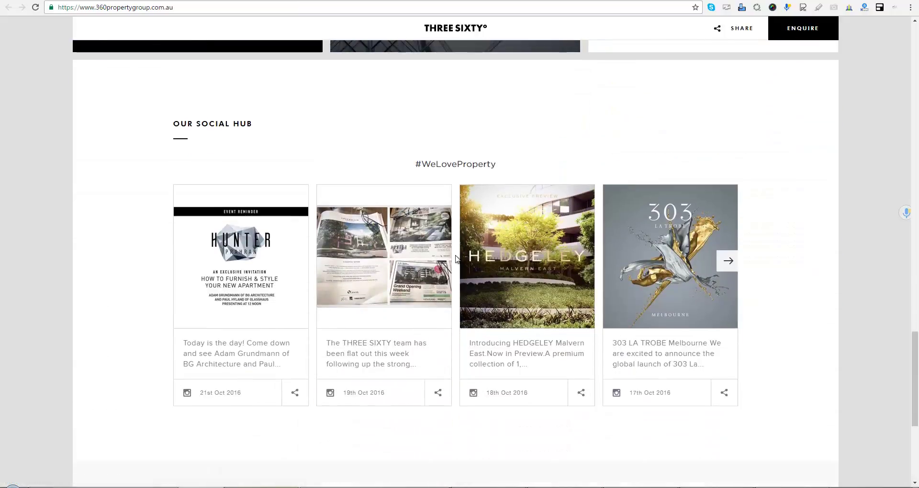
{"action": "left_click", "coordinate": [732, 272]}
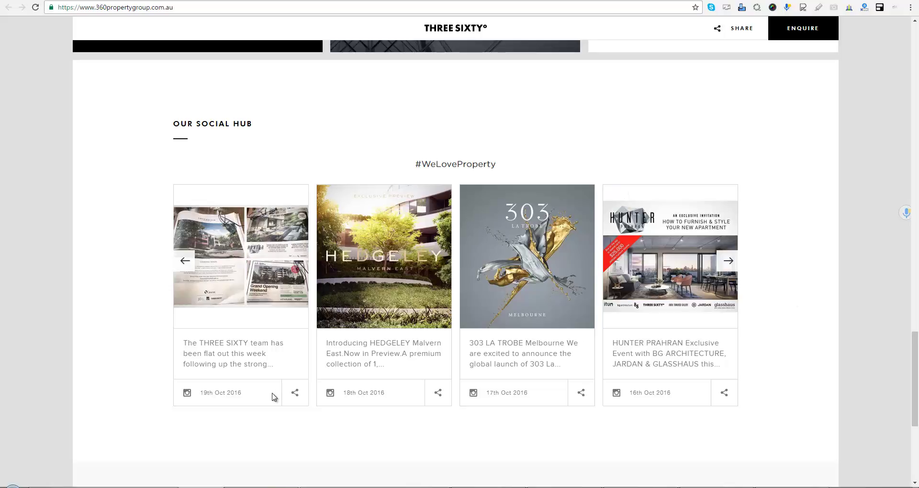
{"action": "scroll", "coordinate": [370, 338], "scroll_direction": "down", "scroll_amount": 2}
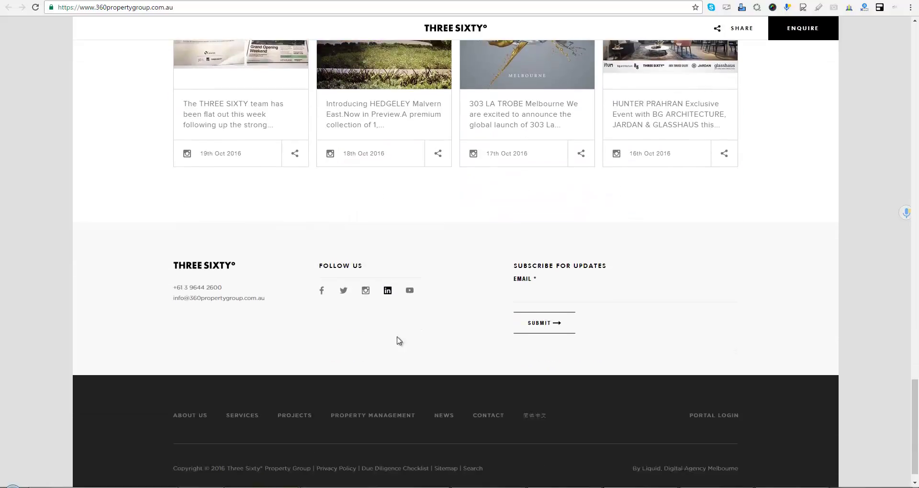
{"action": "scroll", "coordinate": [427, 345], "scroll_direction": "up", "scroll_amount": 5}
{"action": "scroll", "coordinate": [427, 344], "scroll_direction": "up", "scroll_amount": 3}
{"action": "scroll", "coordinate": [437, 332], "scroll_direction": "up", "scroll_amount": 3}
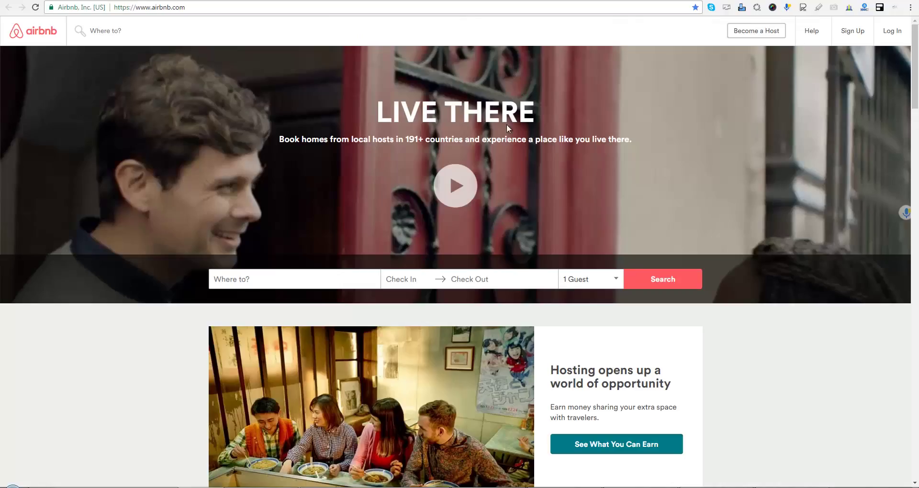
Browse the Airbnb homepage sections down to the footer and back up toward the top.
{"action": "scroll", "coordinate": [435, 241], "scroll_direction": "down", "scroll_amount": 2}
{"action": "scroll", "coordinate": [479, 252], "scroll_direction": "up", "scroll_amount": 1}
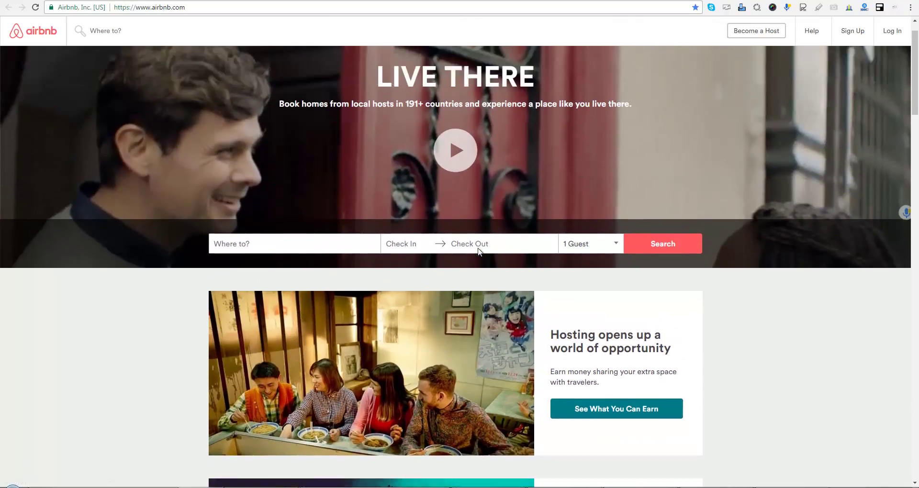
{"action": "scroll", "coordinate": [479, 250], "scroll_direction": "up", "scroll_amount": 1}
{"action": "scroll", "coordinate": [445, 299], "scroll_direction": "down", "scroll_amount": 3}
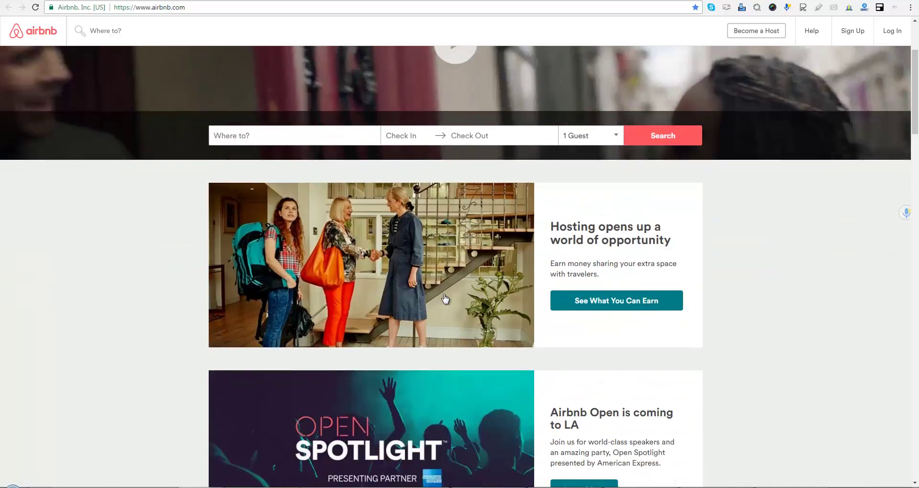
{"action": "scroll", "coordinate": [444, 296], "scroll_direction": "down", "scroll_amount": 4}
{"action": "scroll", "coordinate": [574, 273], "scroll_direction": "down", "scroll_amount": 3}
{"action": "scroll", "coordinate": [431, 278], "scroll_direction": "down", "scroll_amount": 2}
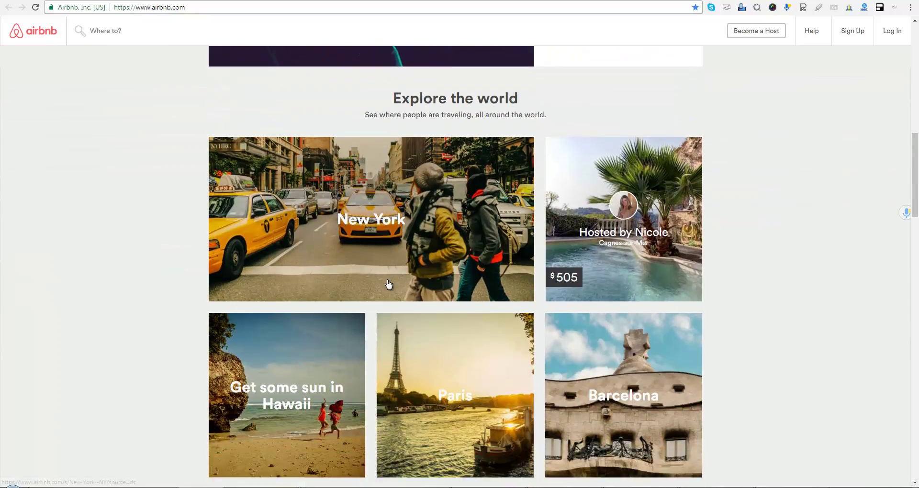
{"action": "scroll", "coordinate": [389, 284], "scroll_direction": "down", "scroll_amount": 3}
{"action": "scroll", "coordinate": [494, 280], "scroll_direction": "down", "scroll_amount": 1}
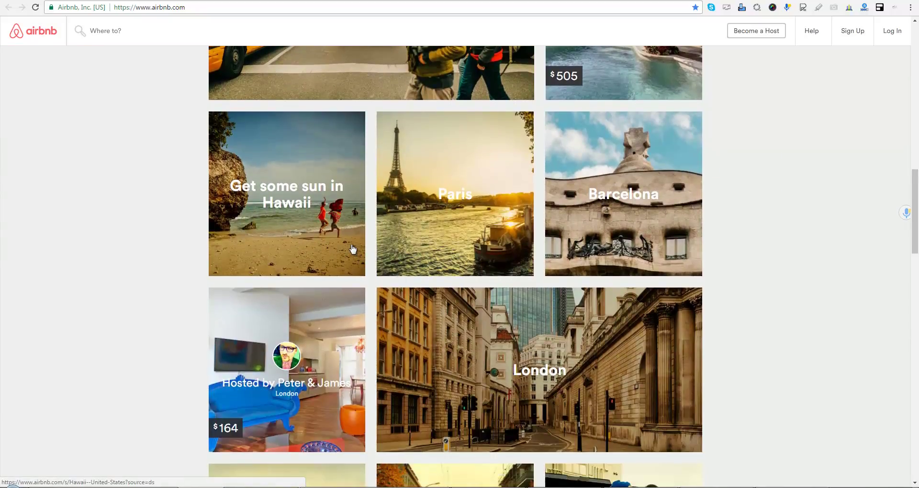
{"action": "scroll", "coordinate": [359, 259], "scroll_direction": "down", "scroll_amount": 2}
{"action": "scroll", "coordinate": [383, 295], "scroll_direction": "down", "scroll_amount": 2}
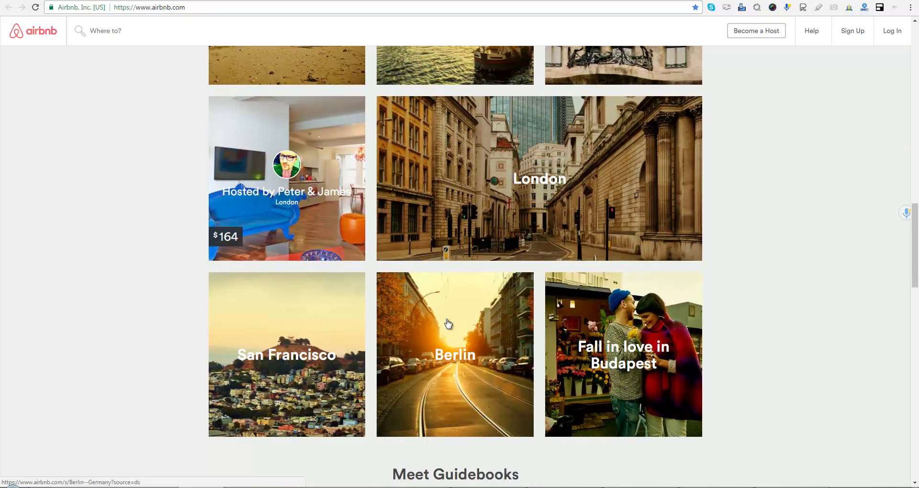
{"action": "scroll", "coordinate": [448, 324], "scroll_direction": "down", "scroll_amount": 2}
{"action": "scroll", "coordinate": [454, 320], "scroll_direction": "down", "scroll_amount": 3}
{"action": "scroll", "coordinate": [454, 321], "scroll_direction": "down", "scroll_amount": 1}
{"action": "scroll", "coordinate": [479, 321], "scroll_direction": "down", "scroll_amount": 3}
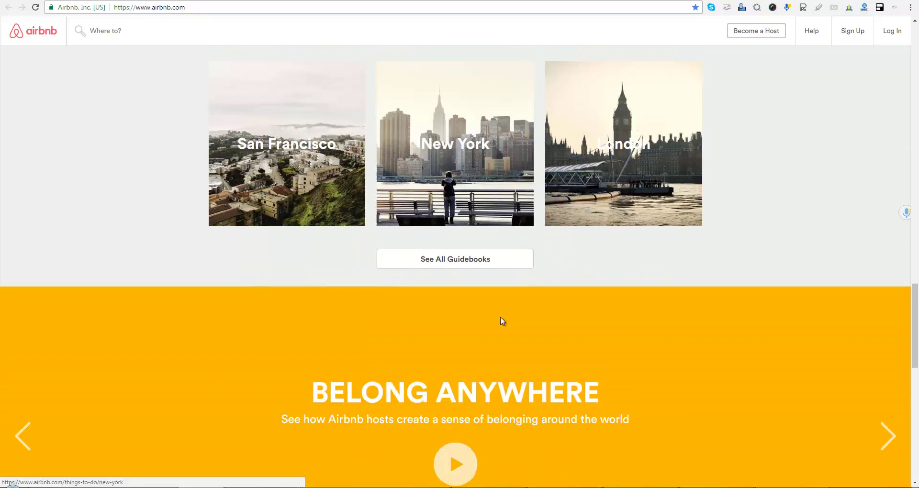
{"action": "scroll", "coordinate": [508, 320], "scroll_direction": "down", "scroll_amount": 2}
{"action": "scroll", "coordinate": [498, 320], "scroll_direction": "down", "scroll_amount": 2}
{"action": "scroll", "coordinate": [374, 314], "scroll_direction": "down", "scroll_amount": 3}
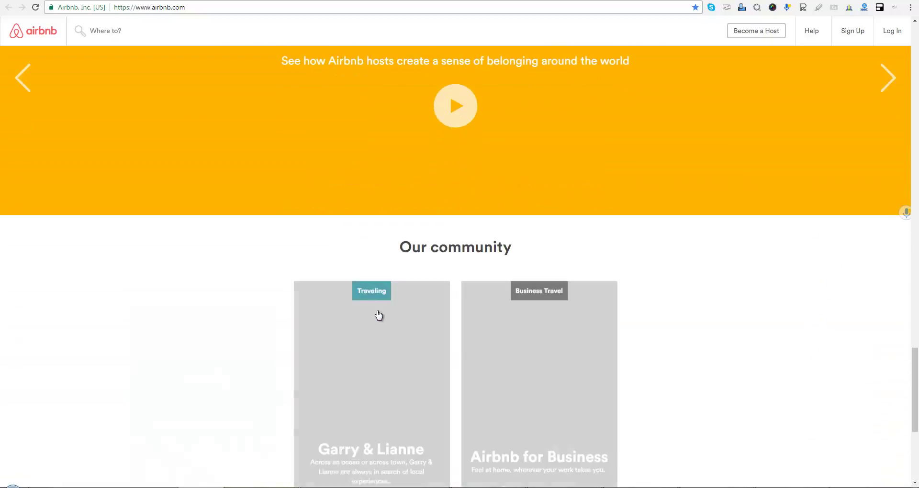
{"action": "scroll", "coordinate": [378, 315], "scroll_direction": "down", "scroll_amount": 3}
{"action": "scroll", "coordinate": [384, 330], "scroll_direction": "down", "scroll_amount": 1}
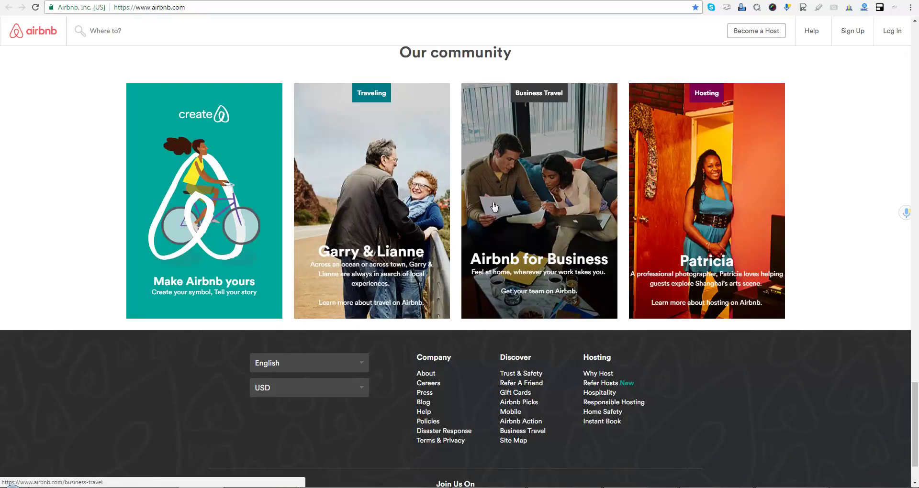
{"action": "scroll", "coordinate": [696, 311], "scroll_direction": "down", "scroll_amount": 1}
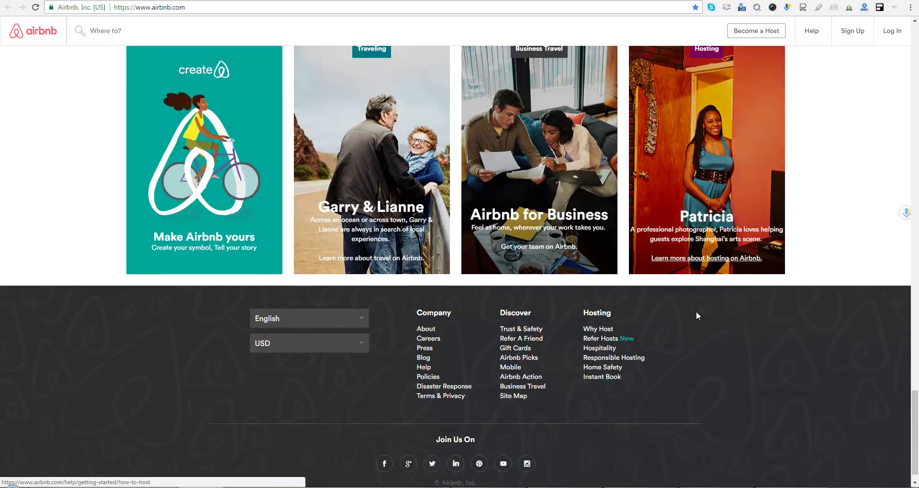
{"action": "scroll", "coordinate": [589, 280], "scroll_direction": "up", "scroll_amount": 7}
{"action": "scroll", "coordinate": [504, 323], "scroll_direction": "up", "scroll_amount": 3}
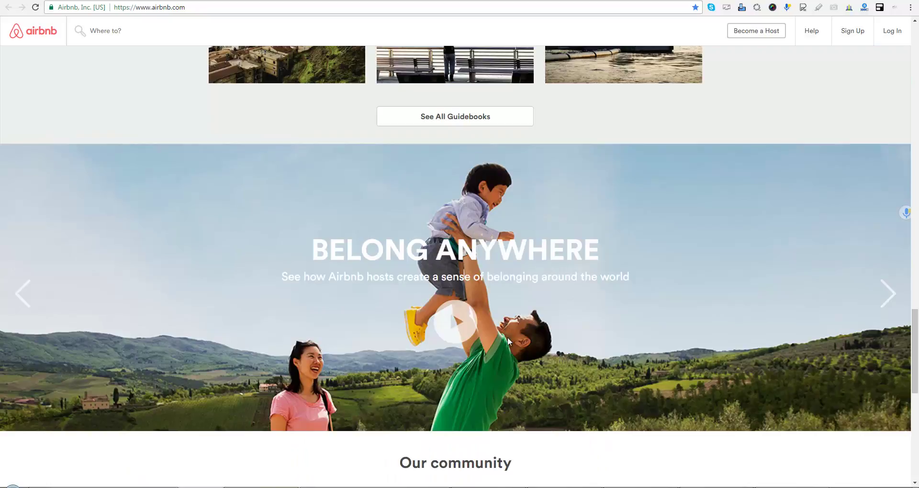
{"action": "scroll", "coordinate": [494, 343], "scroll_direction": "up", "scroll_amount": 4}
{"action": "scroll", "coordinate": [495, 346], "scroll_direction": "up", "scroll_amount": 4}
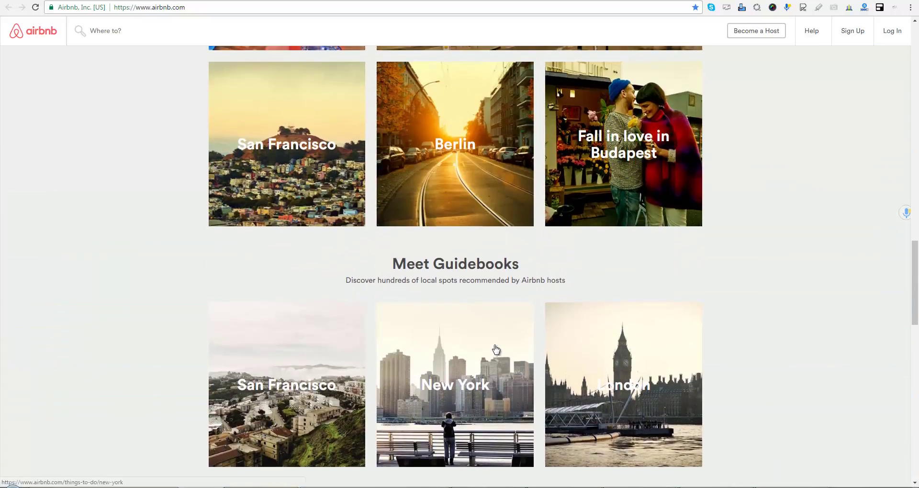
{"action": "scroll", "coordinate": [496, 350], "scroll_direction": "up", "scroll_amount": 4}
{"action": "scroll", "coordinate": [503, 364], "scroll_direction": "down", "scroll_amount": 5}
{"action": "scroll", "coordinate": [505, 371], "scroll_direction": "down", "scroll_amount": 4}
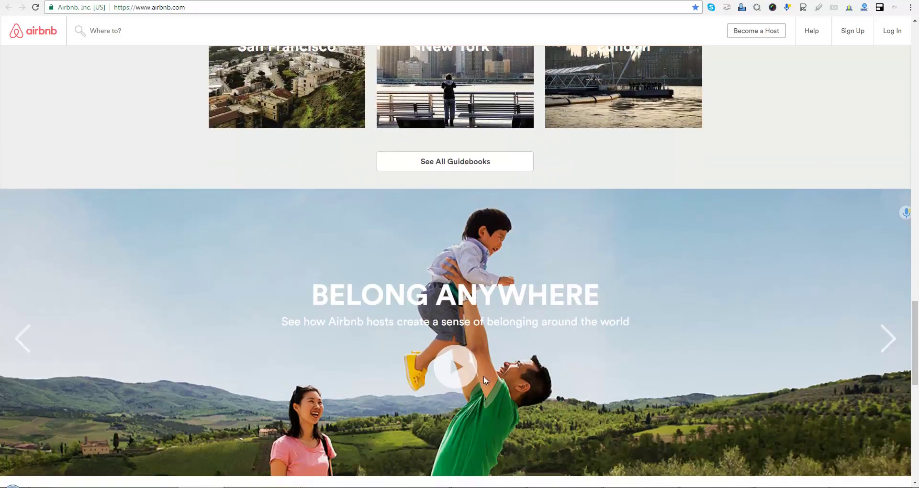
{"action": "scroll", "coordinate": [483, 355], "scroll_direction": "down", "scroll_amount": 1}
{"action": "scroll", "coordinate": [532, 339], "scroll_direction": "up", "scroll_amount": 6}
{"action": "scroll", "coordinate": [535, 338], "scroll_direction": "up", "scroll_amount": 6}
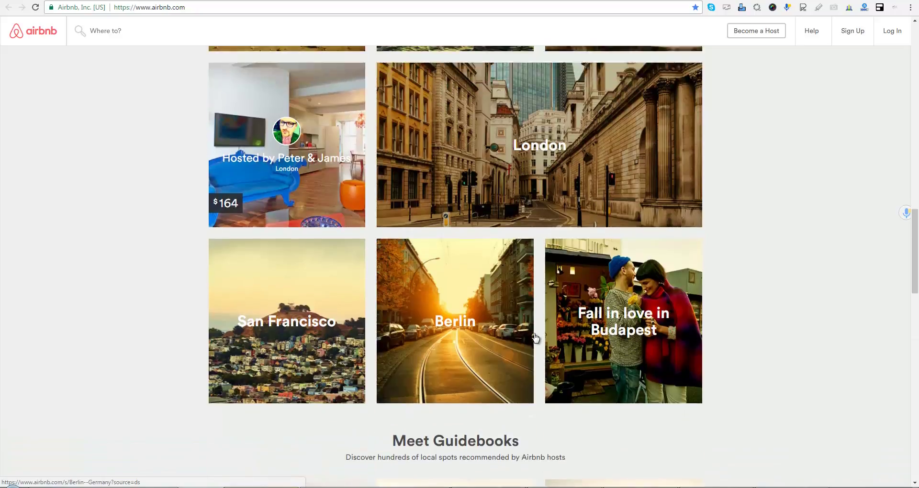
{"action": "scroll", "coordinate": [535, 338], "scroll_direction": "up", "scroll_amount": 5}
{"action": "scroll", "coordinate": [535, 339], "scroll_direction": "up", "scroll_amount": 3}
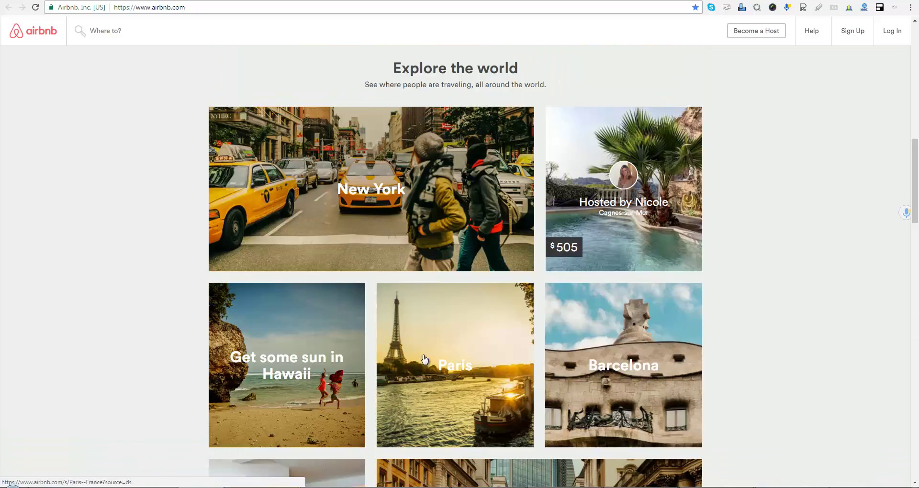
{"action": "scroll", "coordinate": [462, 363], "scroll_direction": "down", "scroll_amount": 1}
{"action": "scroll", "coordinate": [525, 363], "scroll_direction": "down", "scroll_amount": 3}
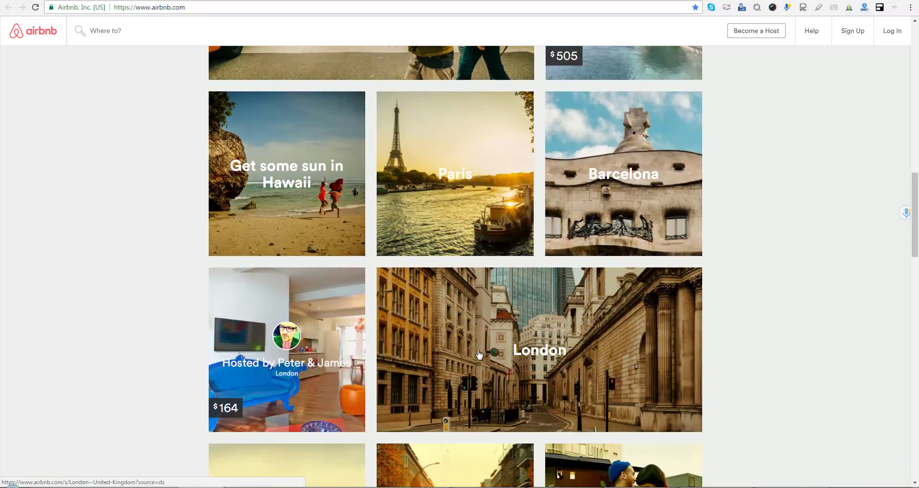
{"action": "scroll", "coordinate": [468, 348], "scroll_direction": "up", "scroll_amount": 10}
{"action": "scroll", "coordinate": [469, 341], "scroll_direction": "up", "scroll_amount": 6}
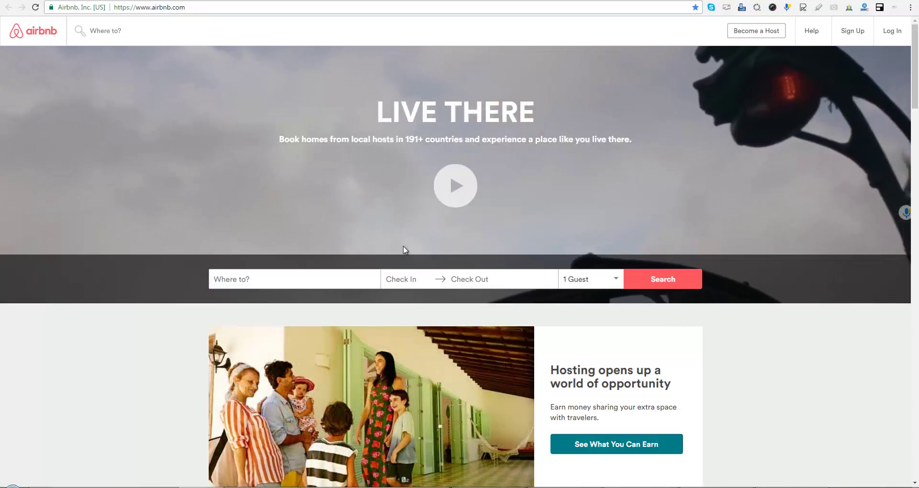
Scroll down to the Explore the world grid with Hawaii, Paris, Barcelona and London.
{"action": "scroll", "coordinate": [403, 247], "scroll_direction": "down", "scroll_amount": 2}
{"action": "scroll", "coordinate": [412, 232], "scroll_direction": "down", "scroll_amount": 2}
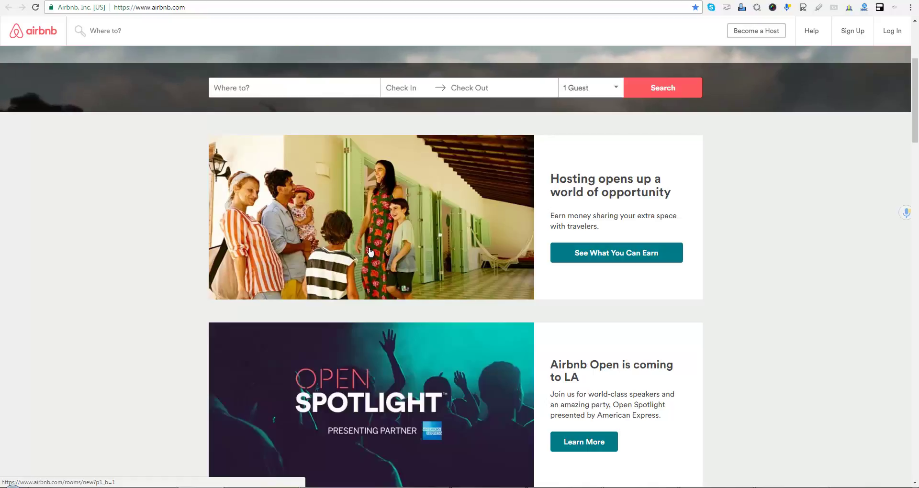
{"action": "scroll", "coordinate": [395, 309], "scroll_direction": "down", "scroll_amount": 3}
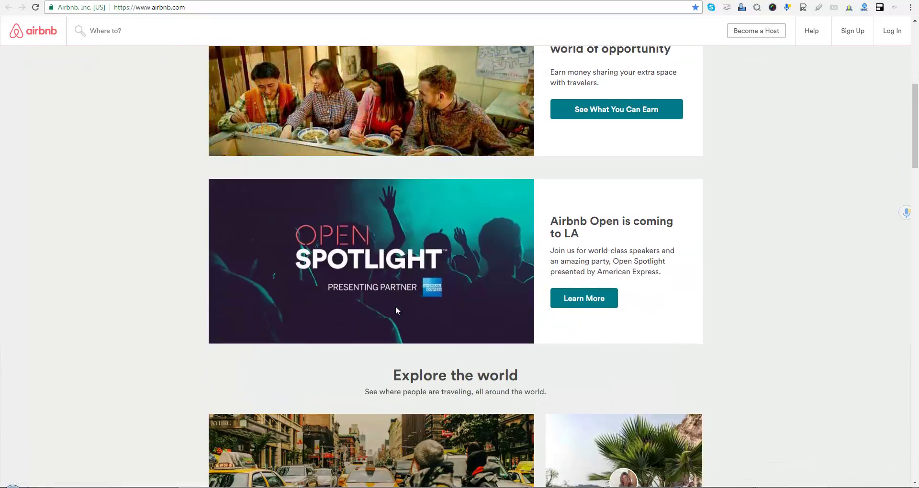
{"action": "scroll", "coordinate": [396, 307], "scroll_direction": "down", "scroll_amount": 3}
{"action": "scroll", "coordinate": [397, 308], "scroll_direction": "down", "scroll_amount": 3}
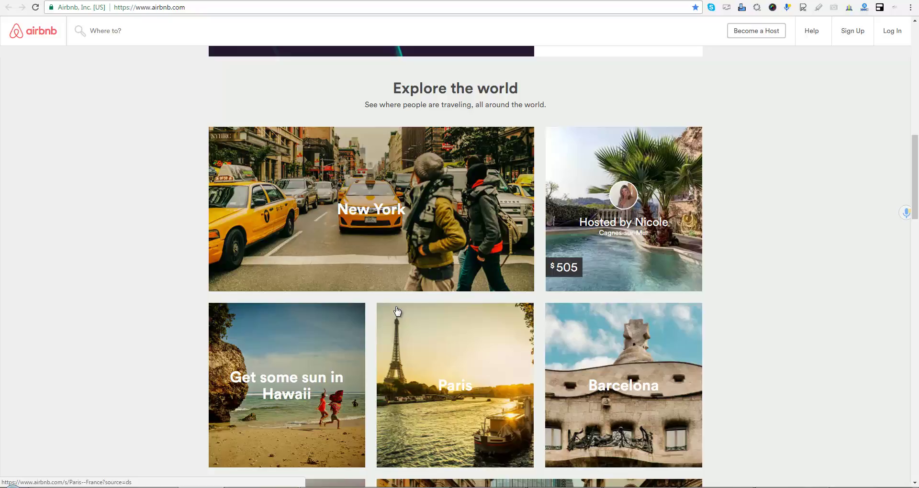
{"action": "scroll", "coordinate": [397, 310], "scroll_direction": "down", "scroll_amount": 2}
{"action": "scroll", "coordinate": [397, 310], "scroll_direction": "down", "scroll_amount": 2}
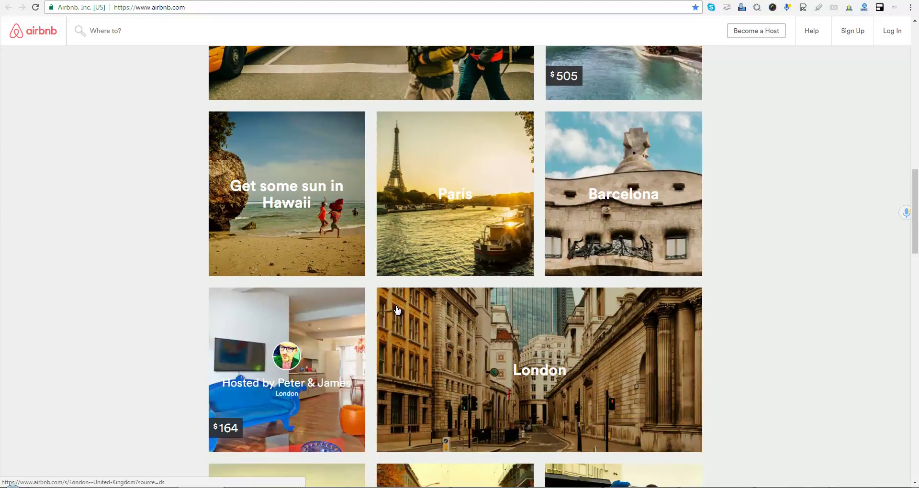